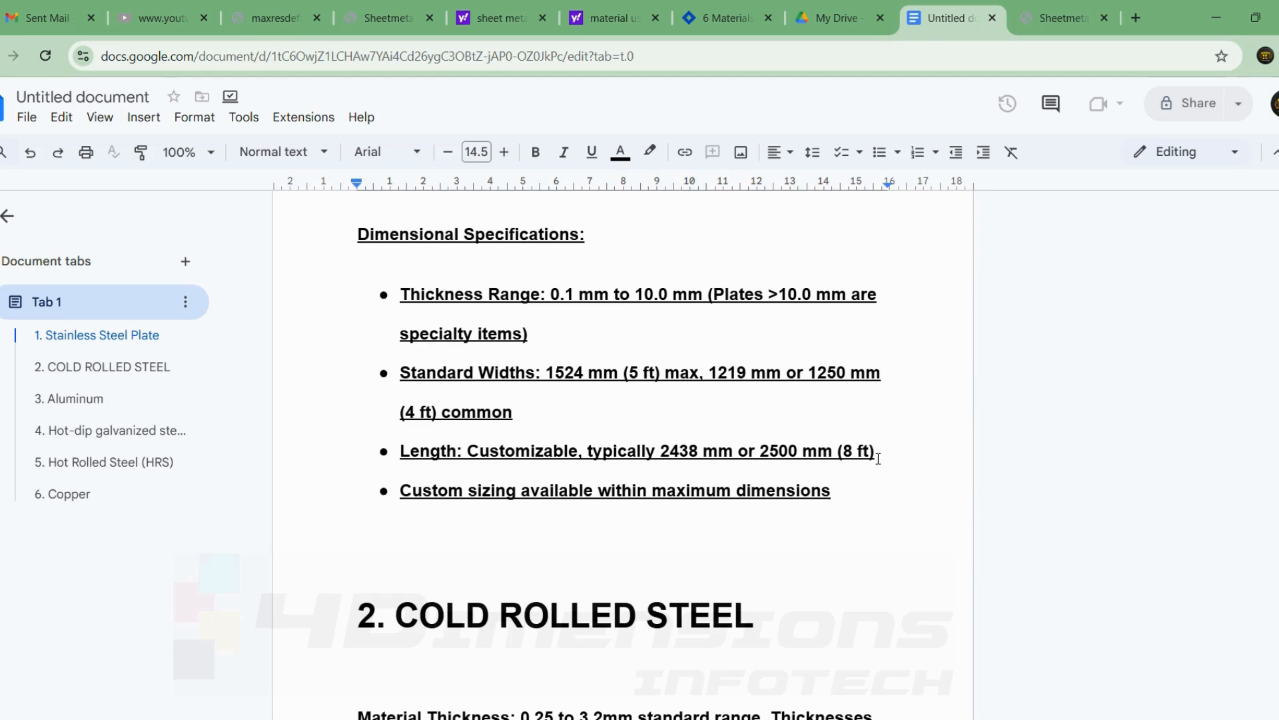
# Examine the thickness, width and length specifications of the six sheet materials, from Stainless Steel Plate to Copper.
pyautogui.scroll(-4, 699, 456)
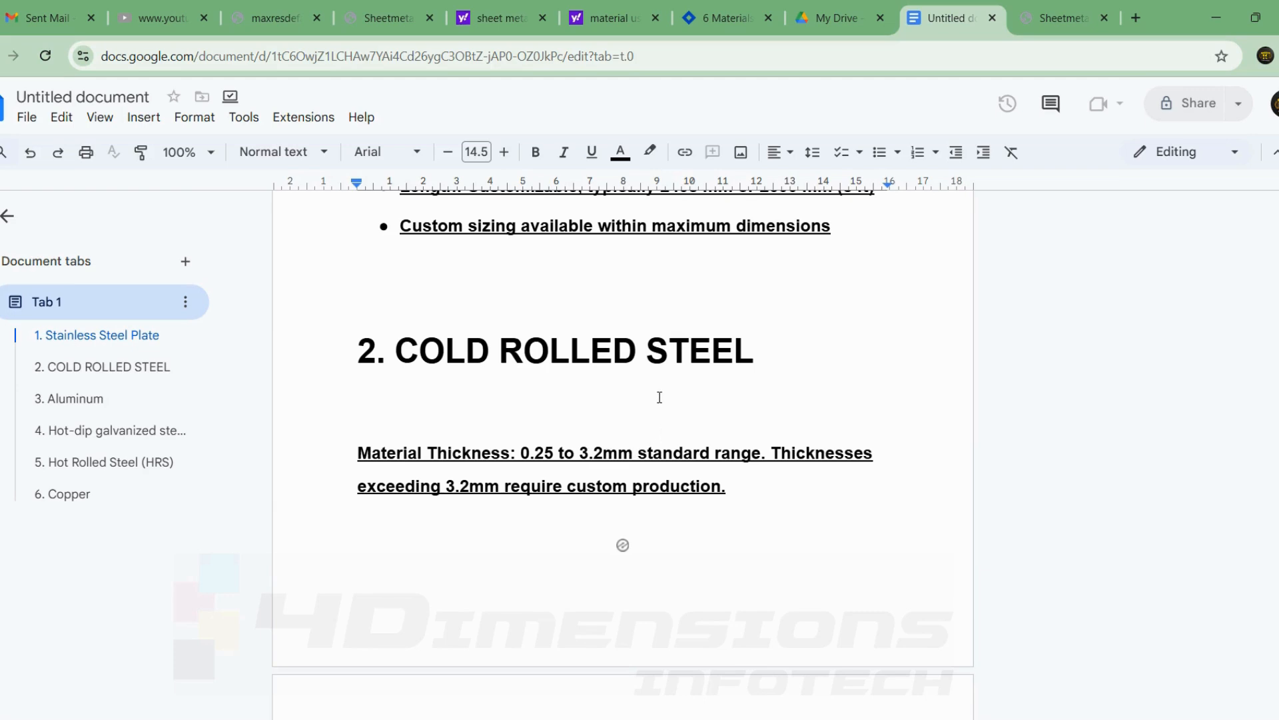
pyautogui.scroll(-3, 660, 386)
pyautogui.scroll(2, 505, 426)
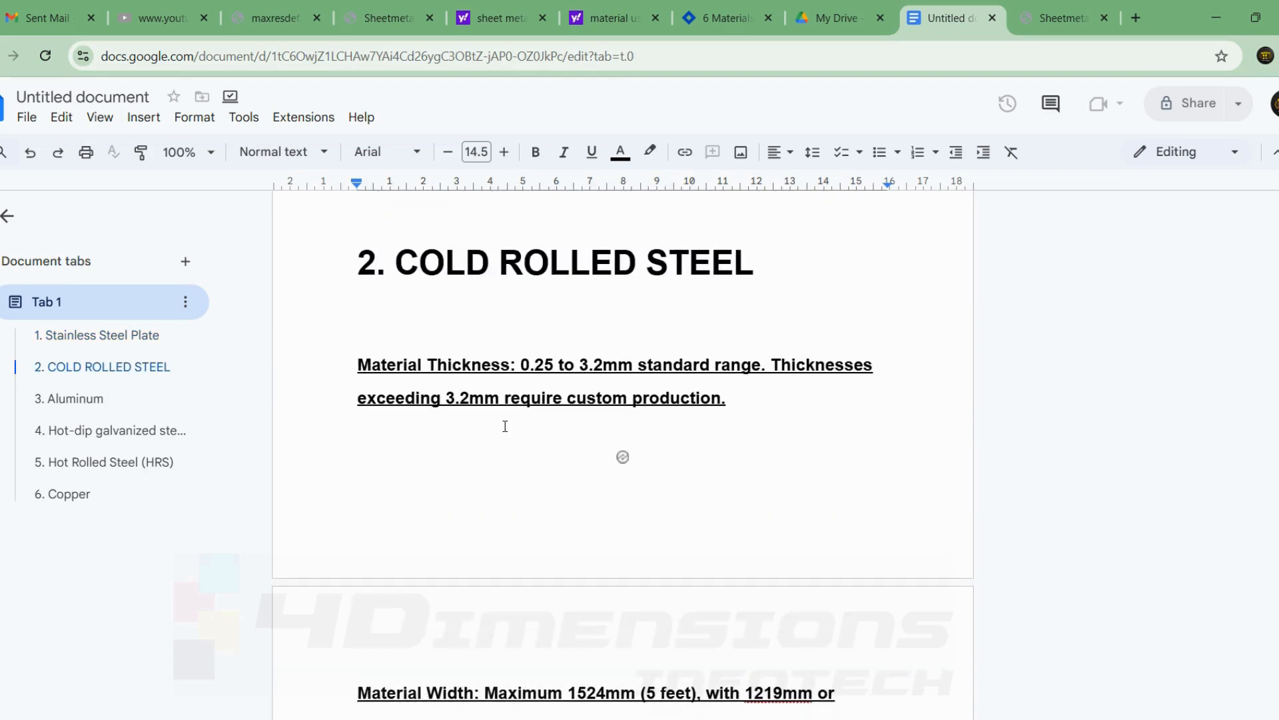
pyautogui.scroll(-4, 503, 301)
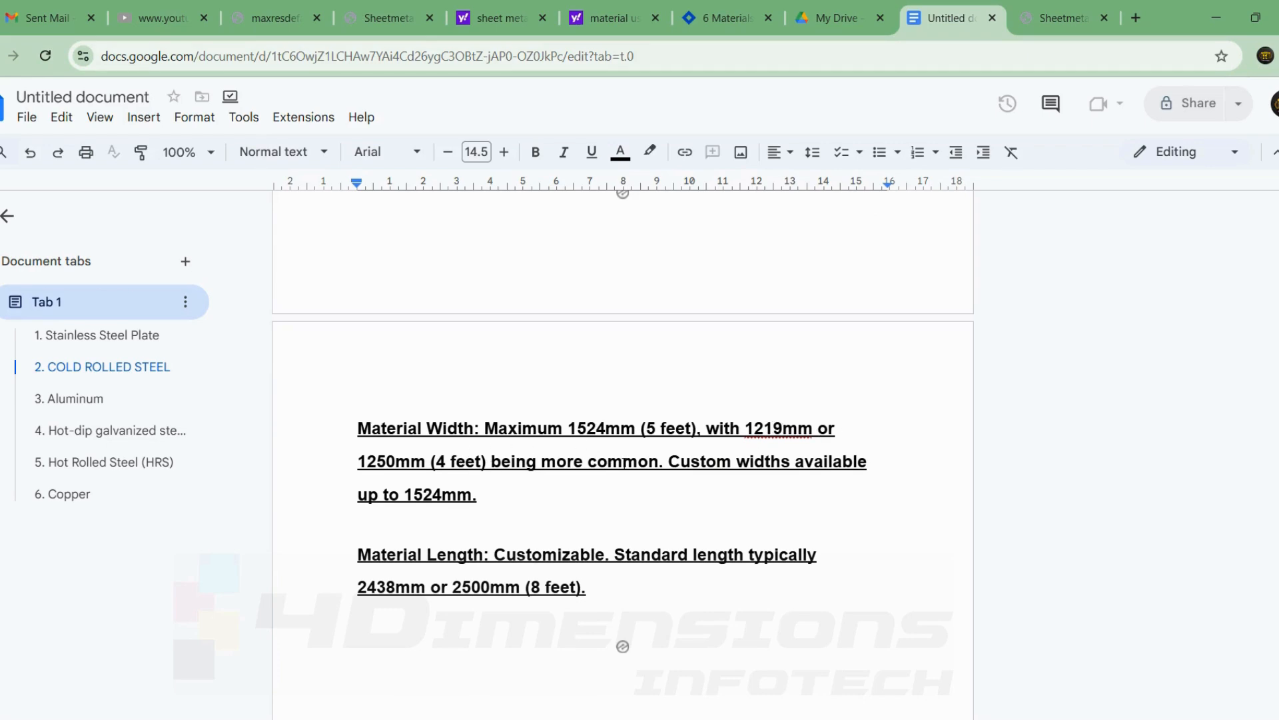
pyautogui.scroll(-9, 618, 471)
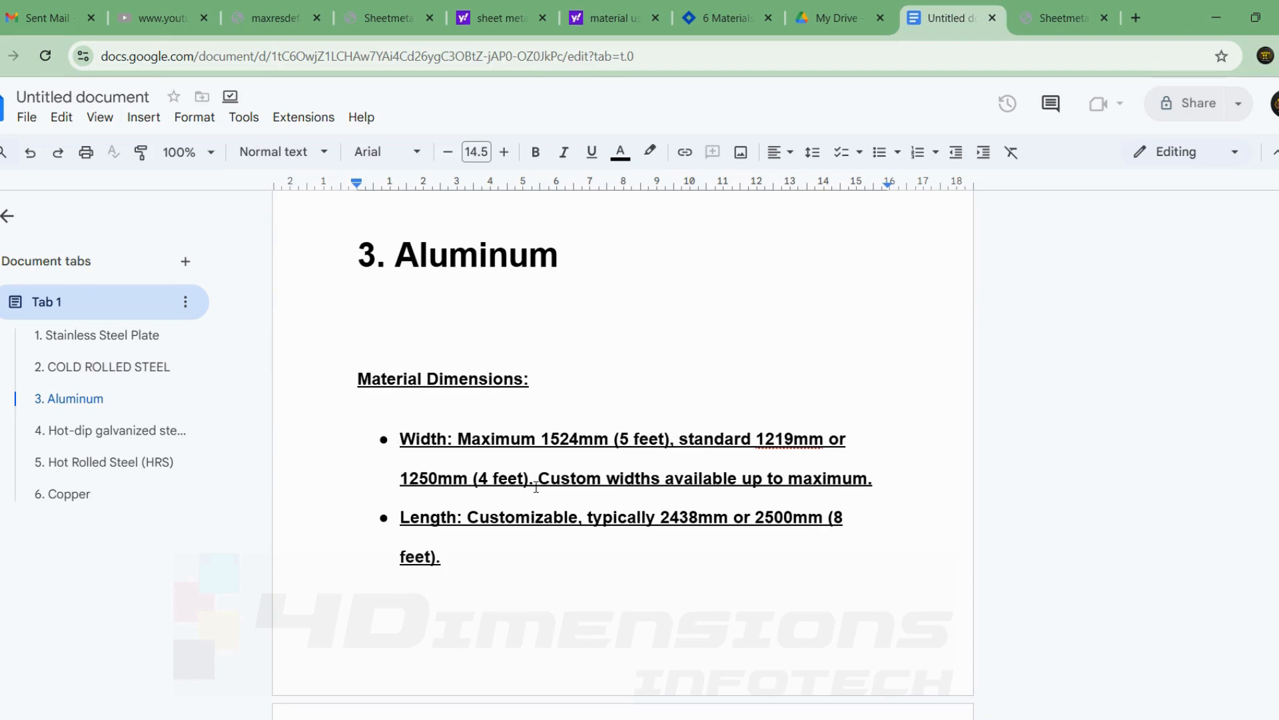
pyautogui.scroll(-5, 473, 525)
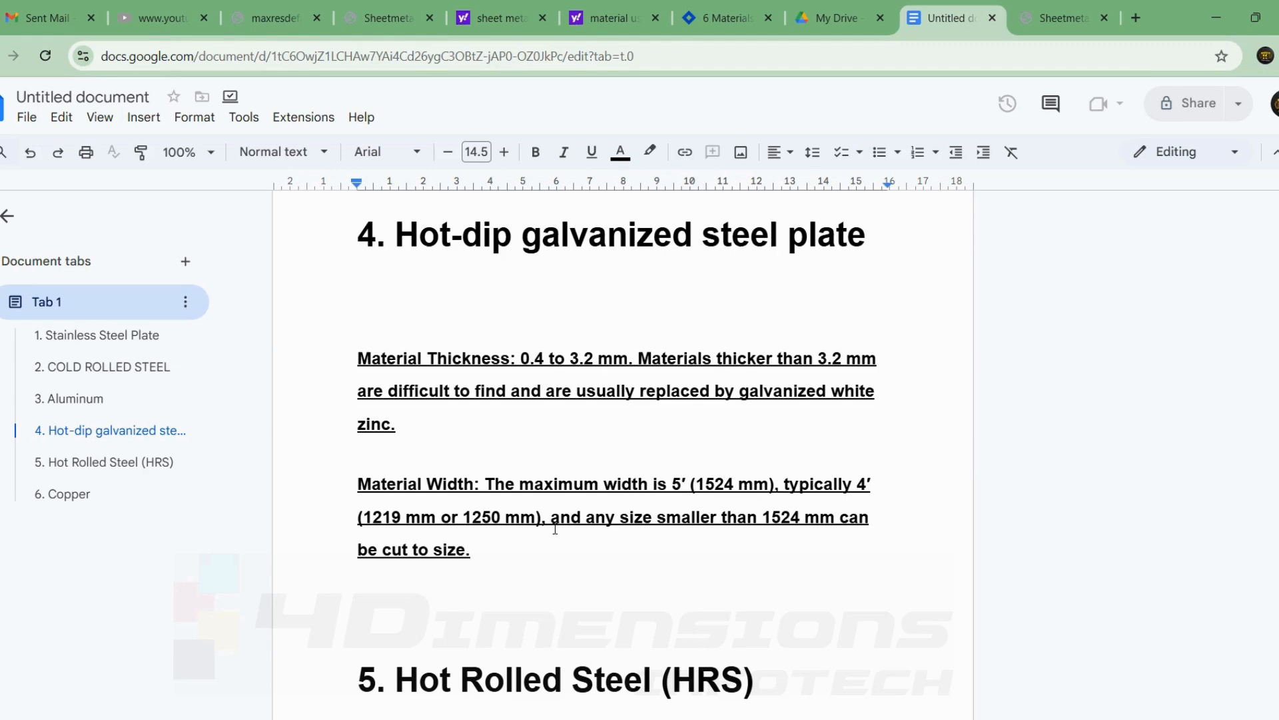
pyautogui.scroll(-4, 786, 479)
pyautogui.scroll(3, 680, 445)
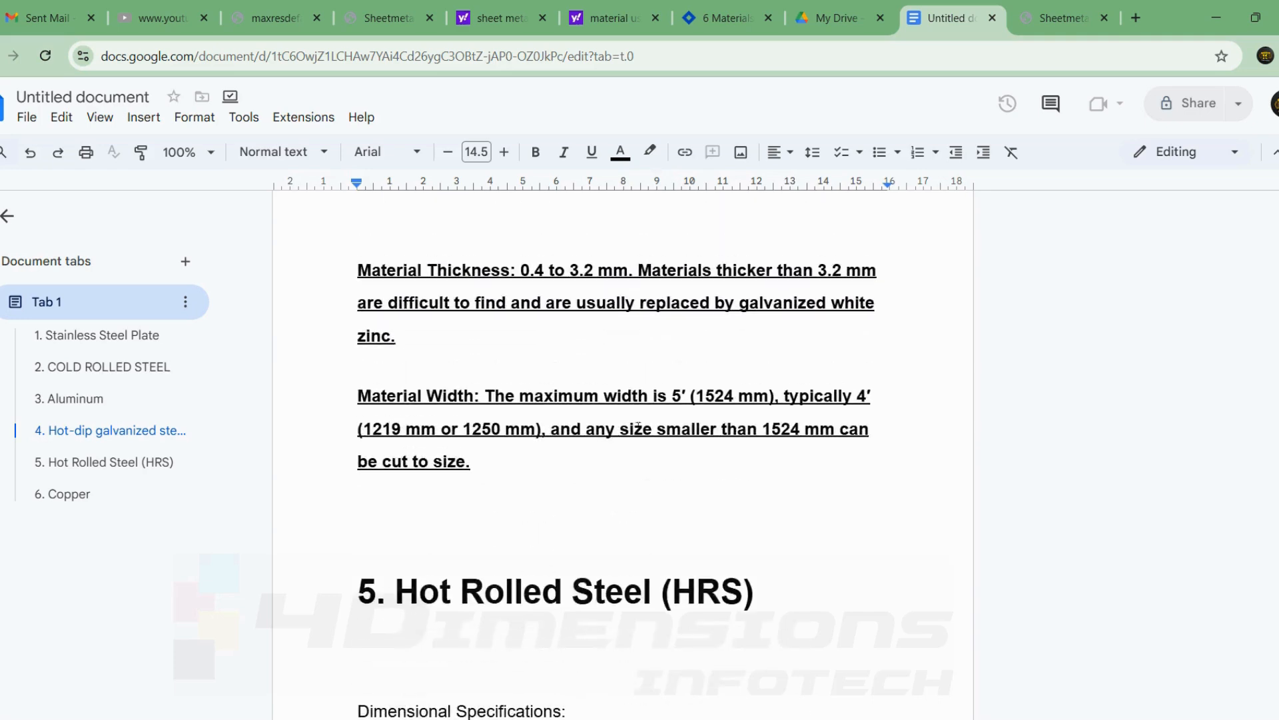
pyautogui.scroll(-4, 658, 459)
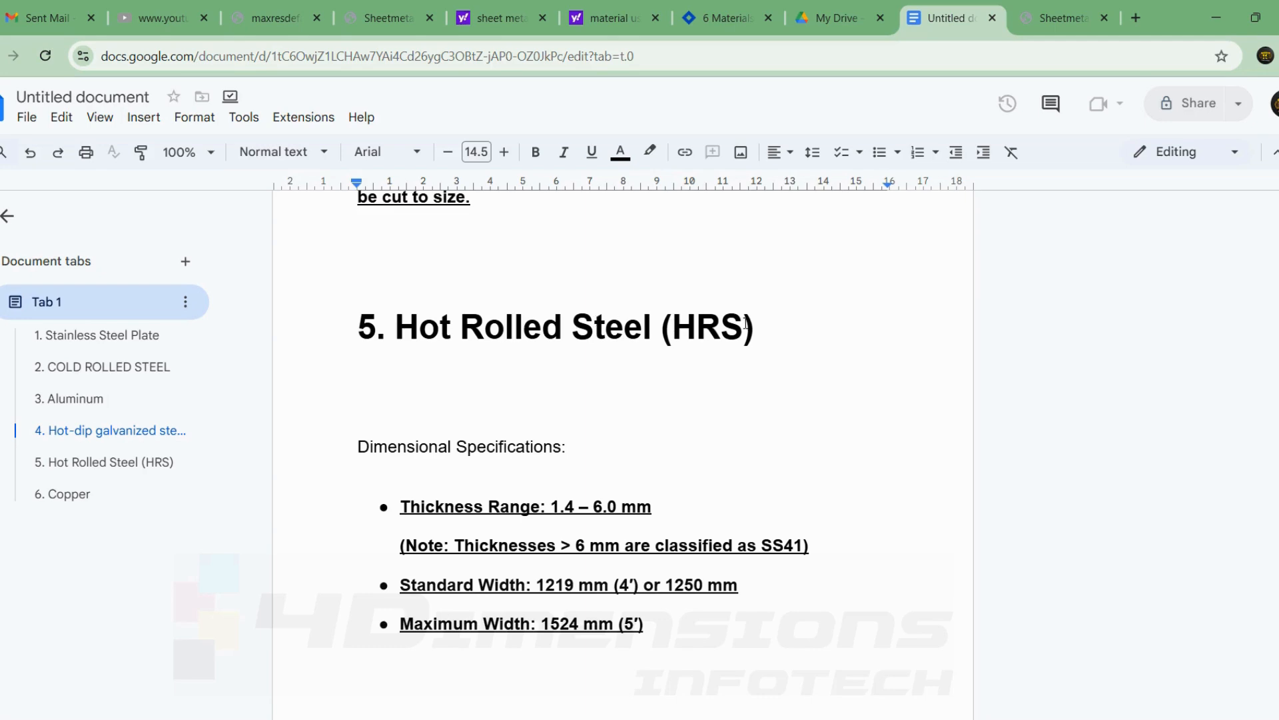
pyautogui.scroll(-3, 699, 337)
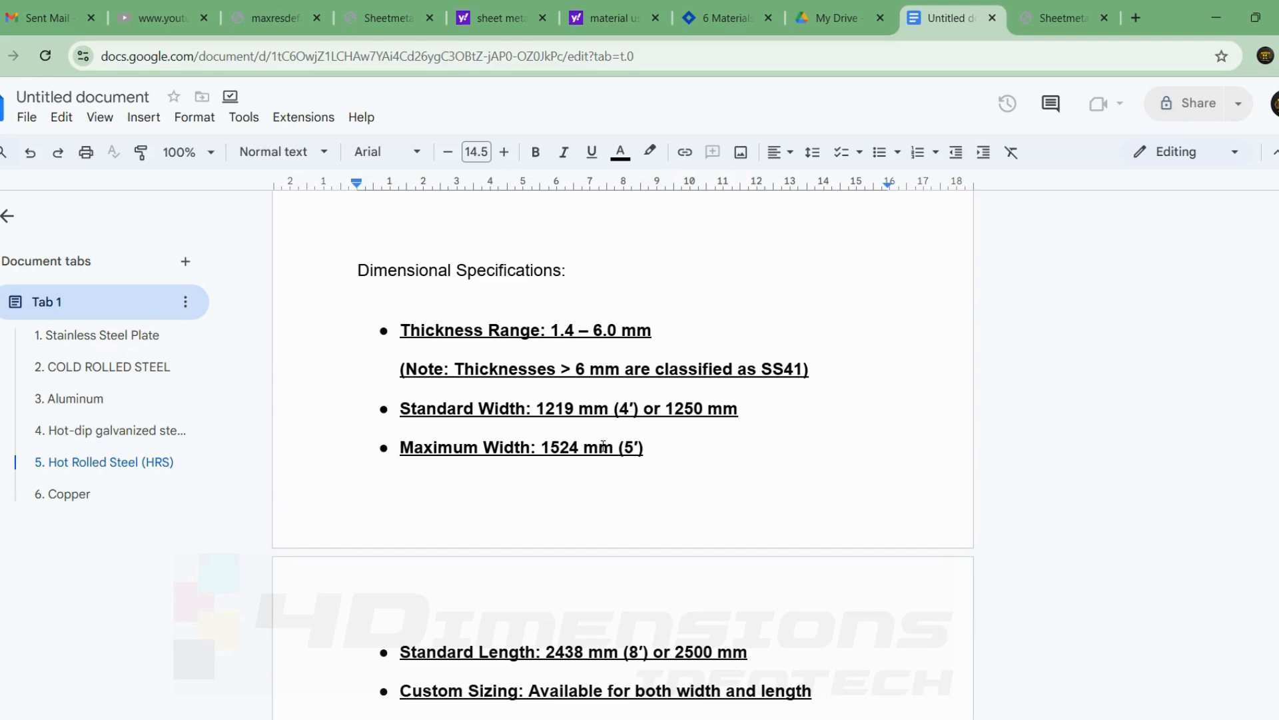
pyautogui.scroll(-3, 637, 433)
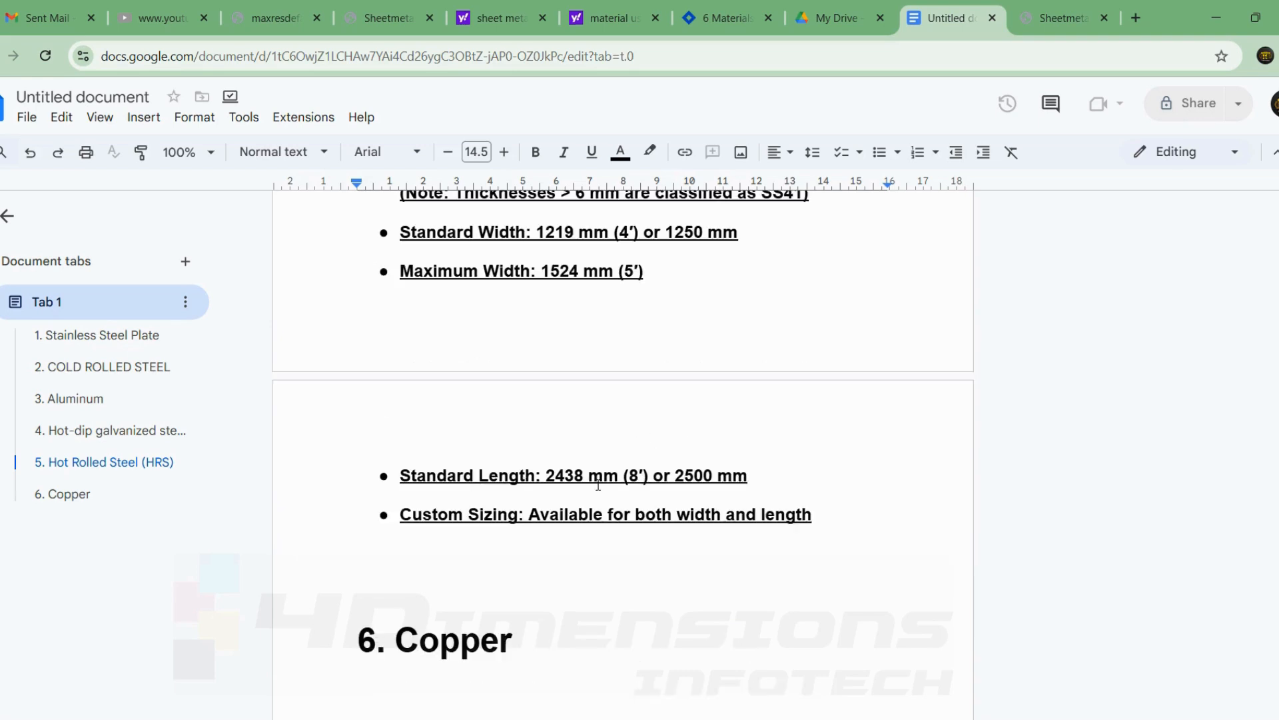
pyautogui.scroll(-6, 574, 437)
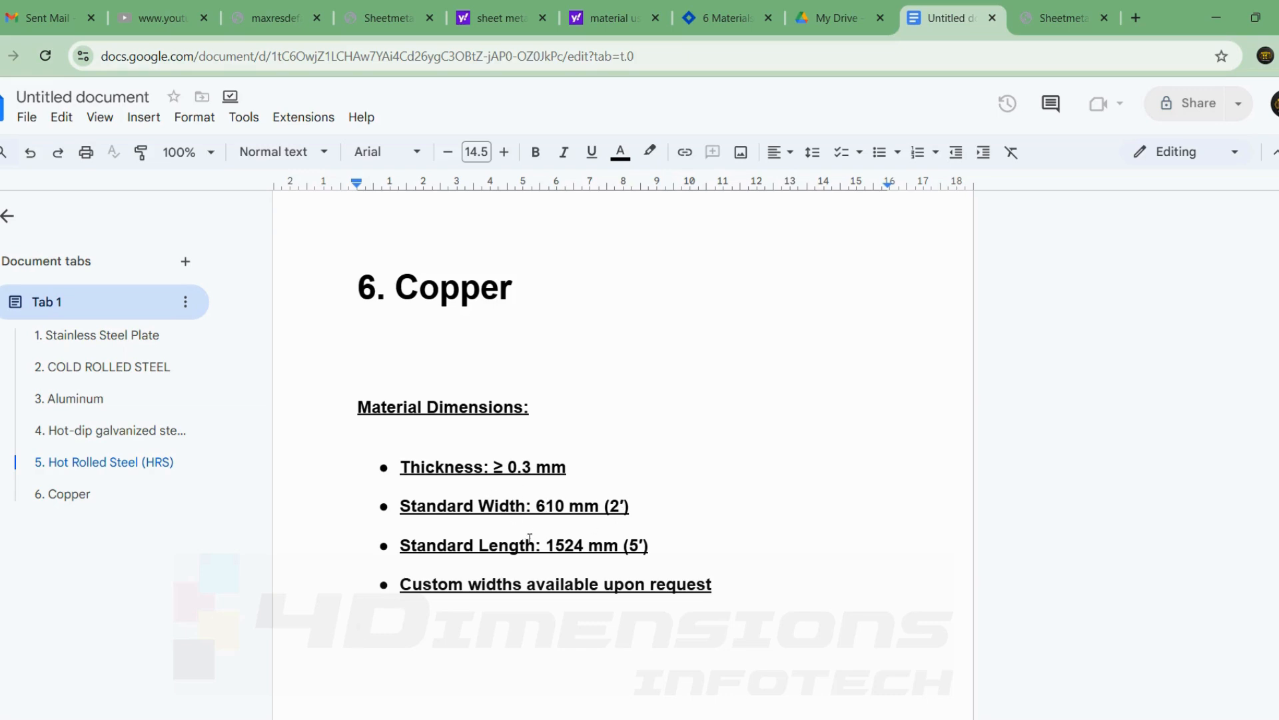
# Look back through the material sections in reverse order, returning to the Stainless Steel Plate specifications at the document's beginning.
pyautogui.scroll(4, 674, 417)
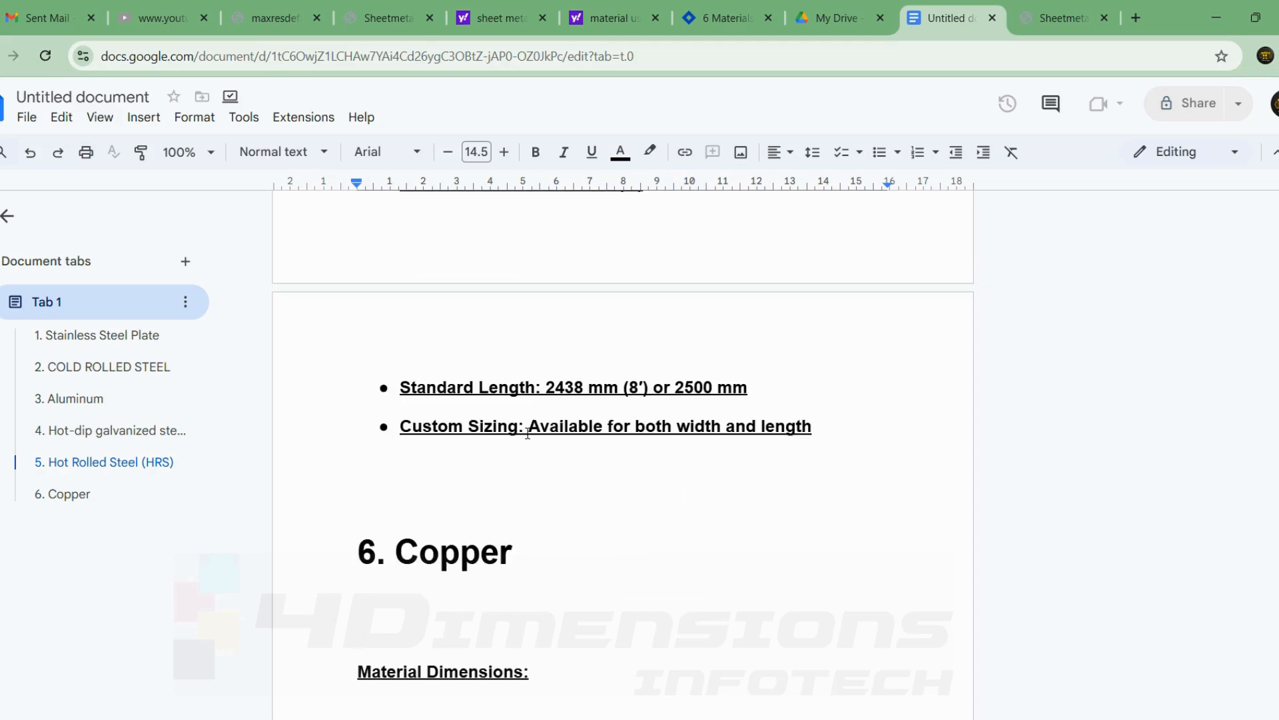
pyautogui.keyDown('ctrl'); pyautogui.scroll(-1, 528, 433); pyautogui.keyUp('ctrl')
pyautogui.scroll(8, 540, 440)
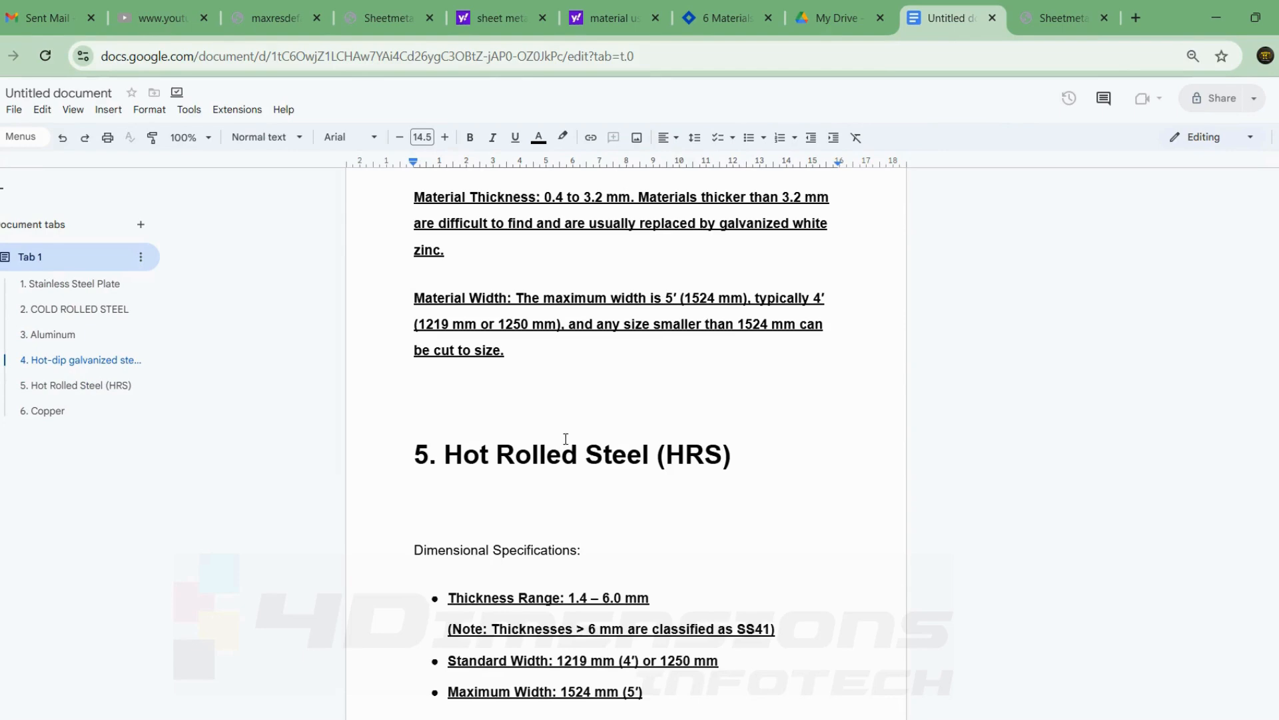
pyautogui.scroll(1, 567, 427)
pyautogui.scroll(5, 567, 417)
pyautogui.scroll(-1, 569, 429)
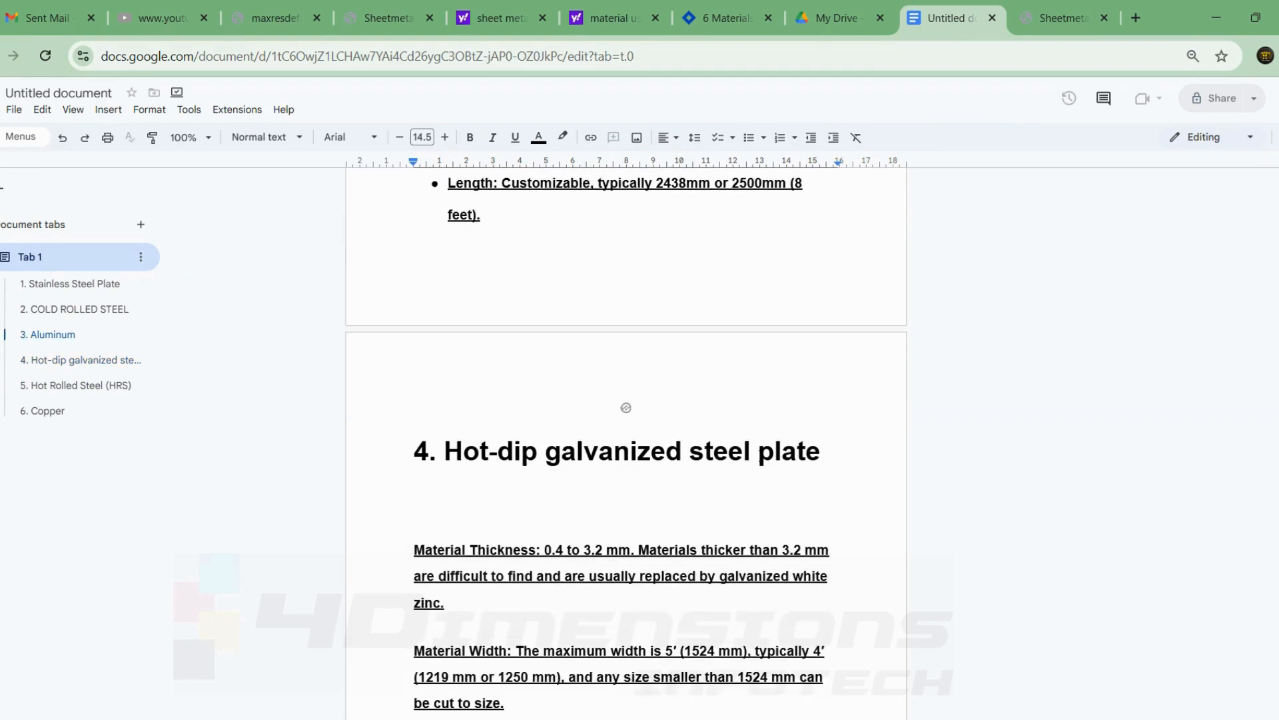
pyautogui.scroll(1, 790, 452)
pyautogui.scroll(15, 790, 453)
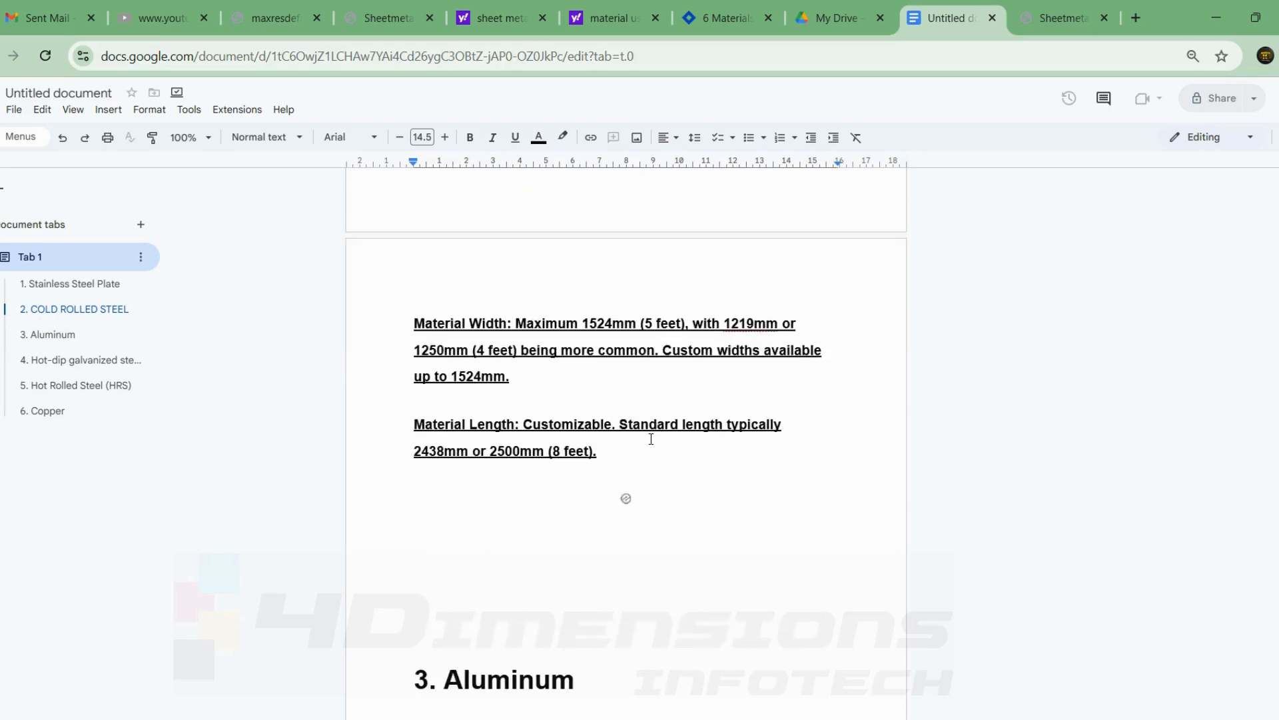
pyautogui.scroll(3, 508, 381)
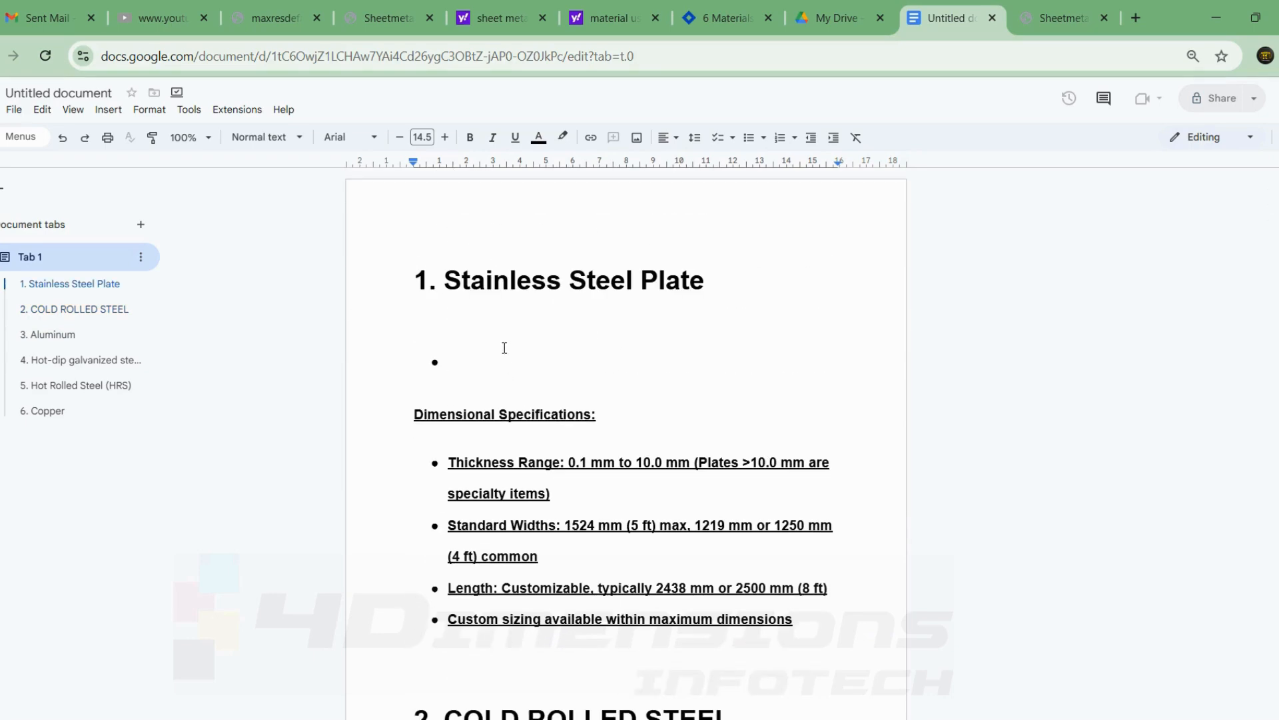
pyautogui.scroll(-1, 655, 362)
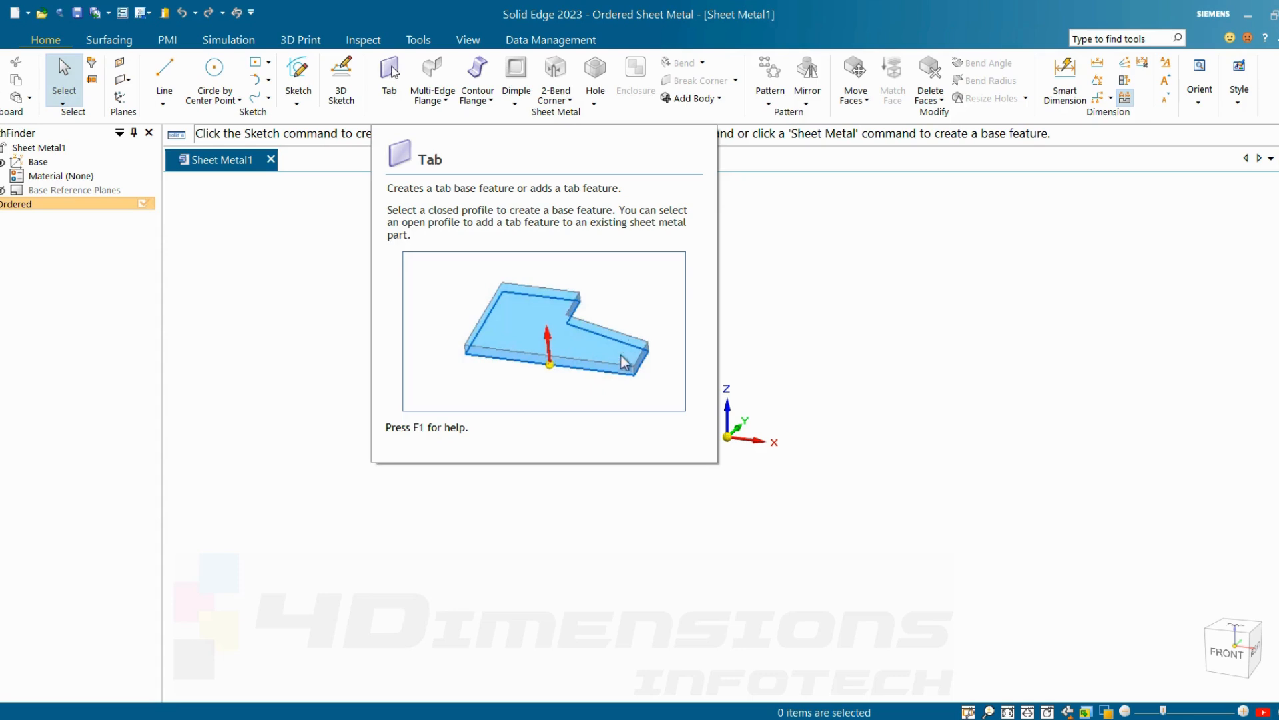
# In Solid Edge, start a Tab on the horizontal reference plane and sketch a rectangle by center at the origin, about 220 by 108 mm.
pyautogui.click(392, 73)
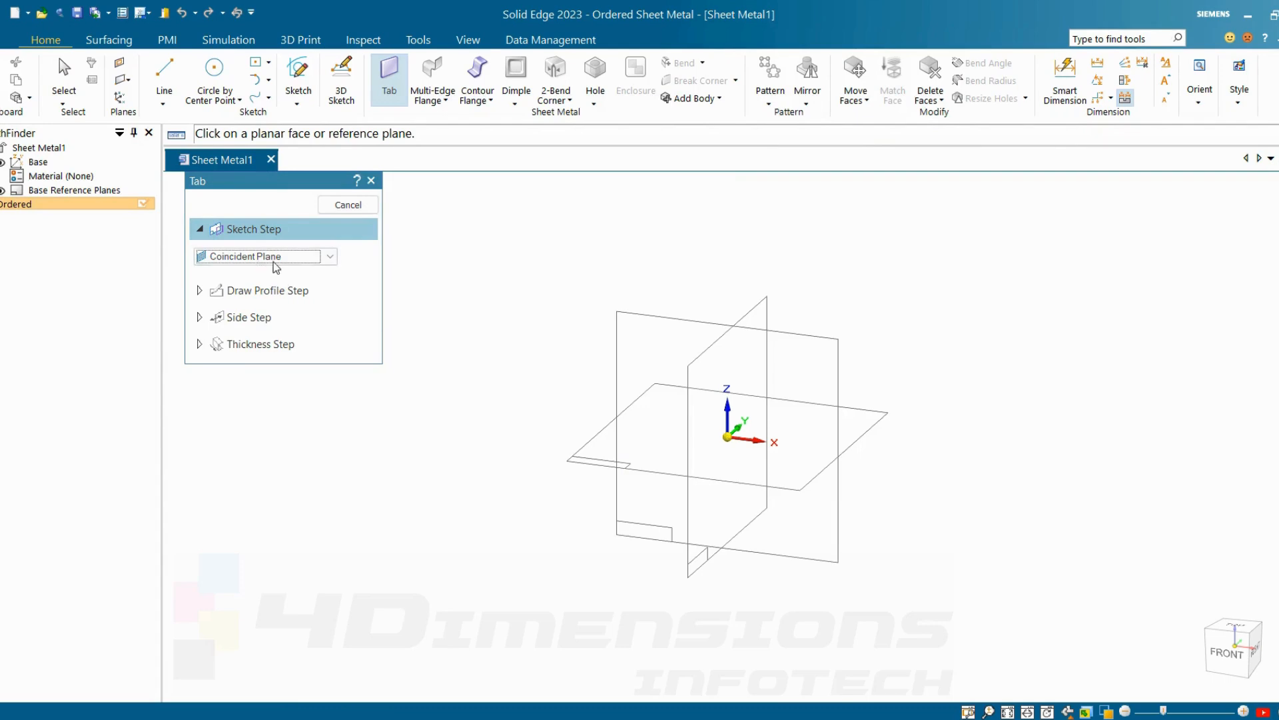
pyautogui.click(881, 433)
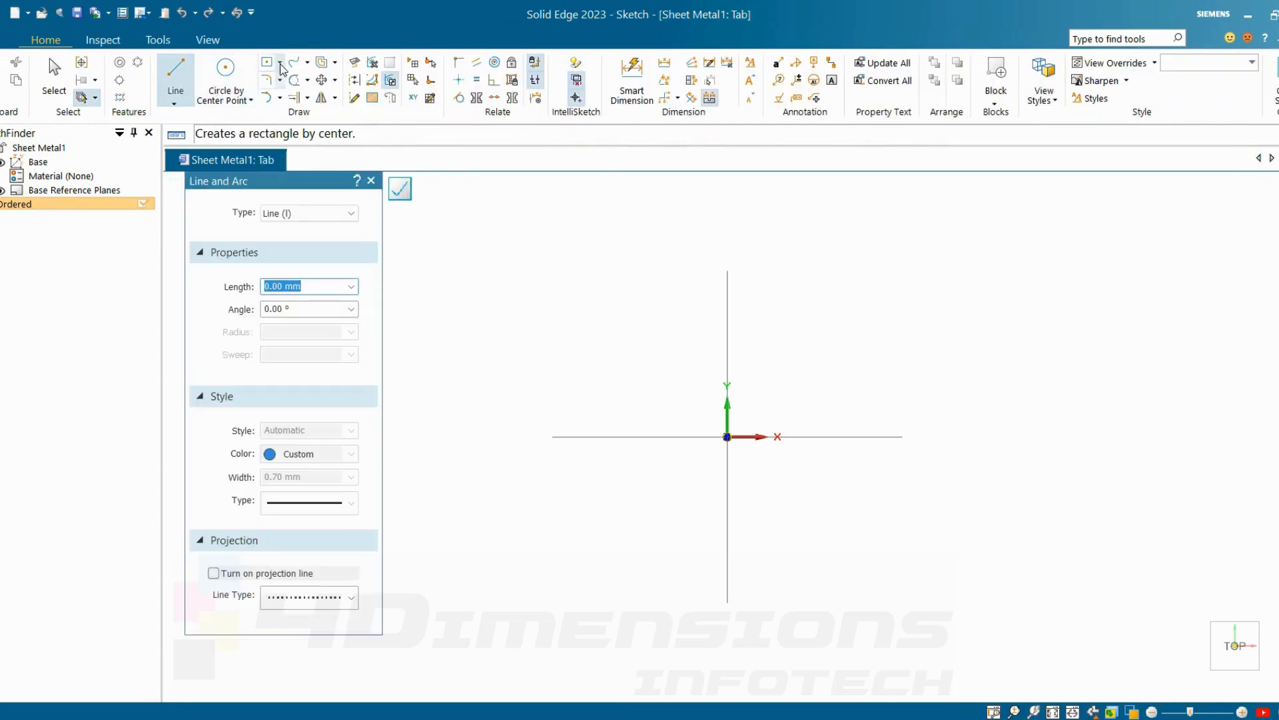
pyautogui.click(280, 63)
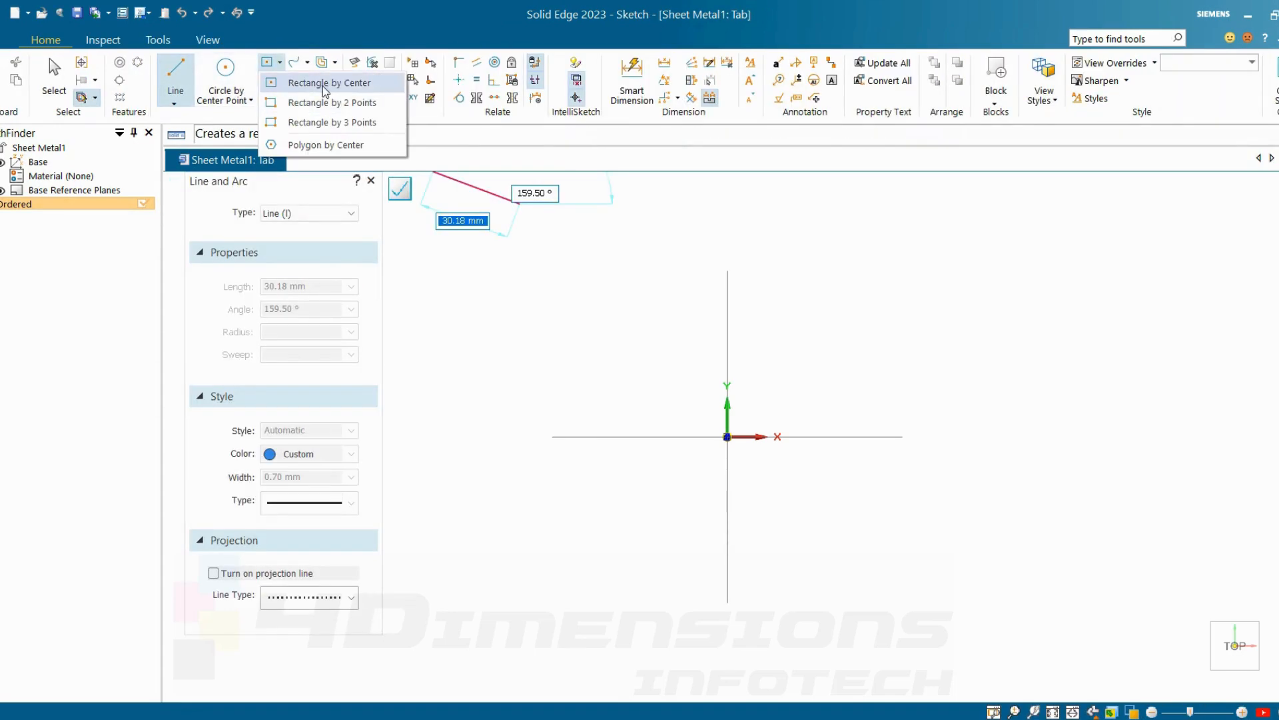
pyautogui.click(323, 85)
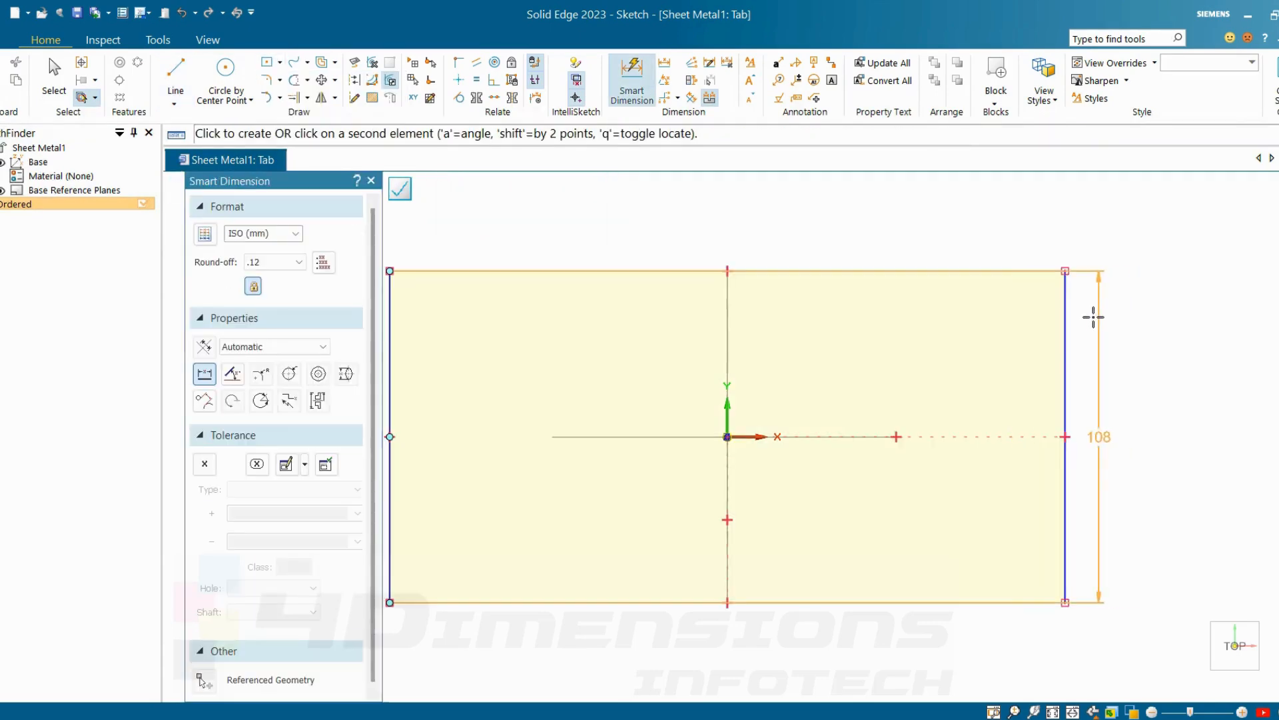
# Dimension the rectangle's horizontal width and vertical height, and close the sketch.
pyautogui.click(1067, 338)
pyautogui.click(916, 221)
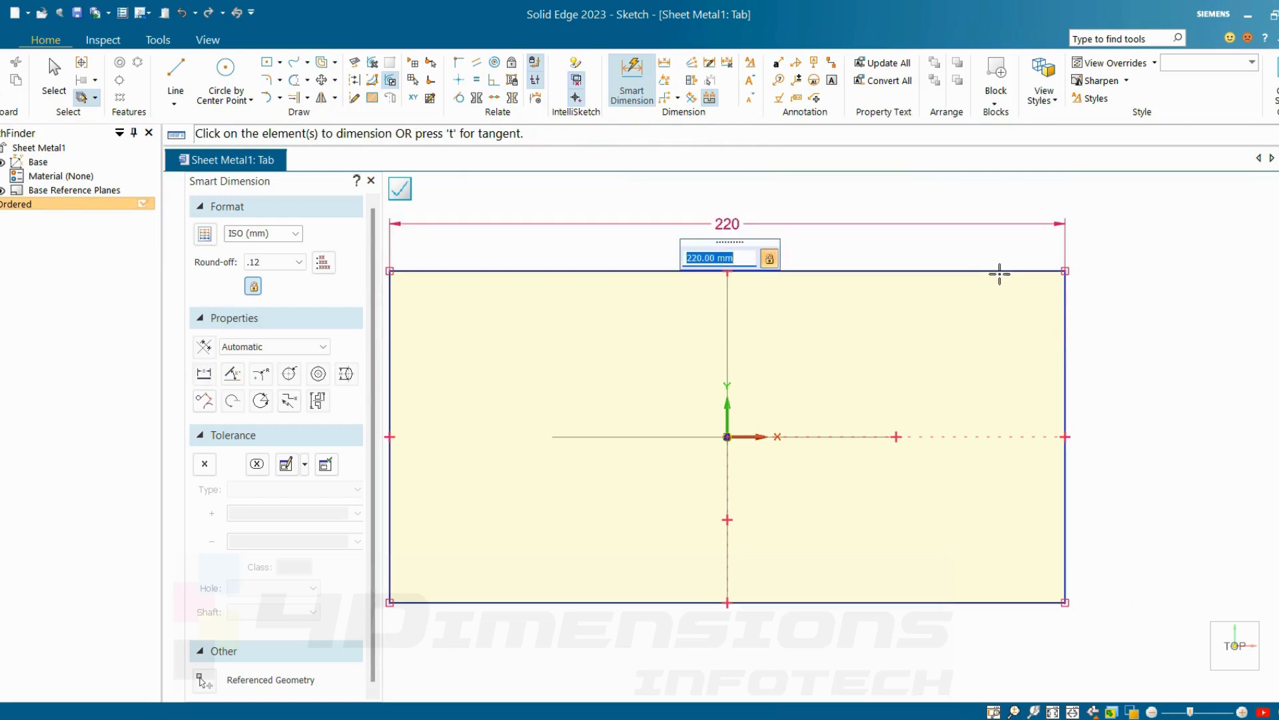
pyautogui.click(1000, 272)
pyautogui.click(1000, 601)
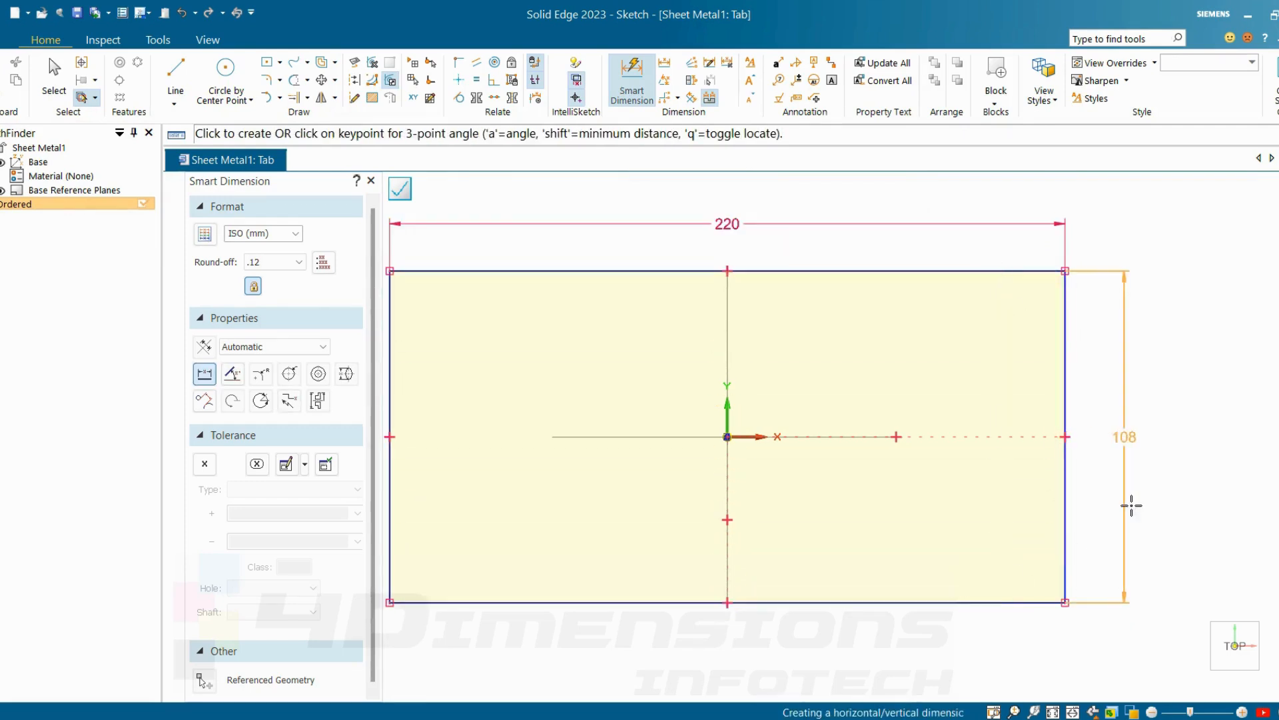
pyautogui.click(1131, 507)
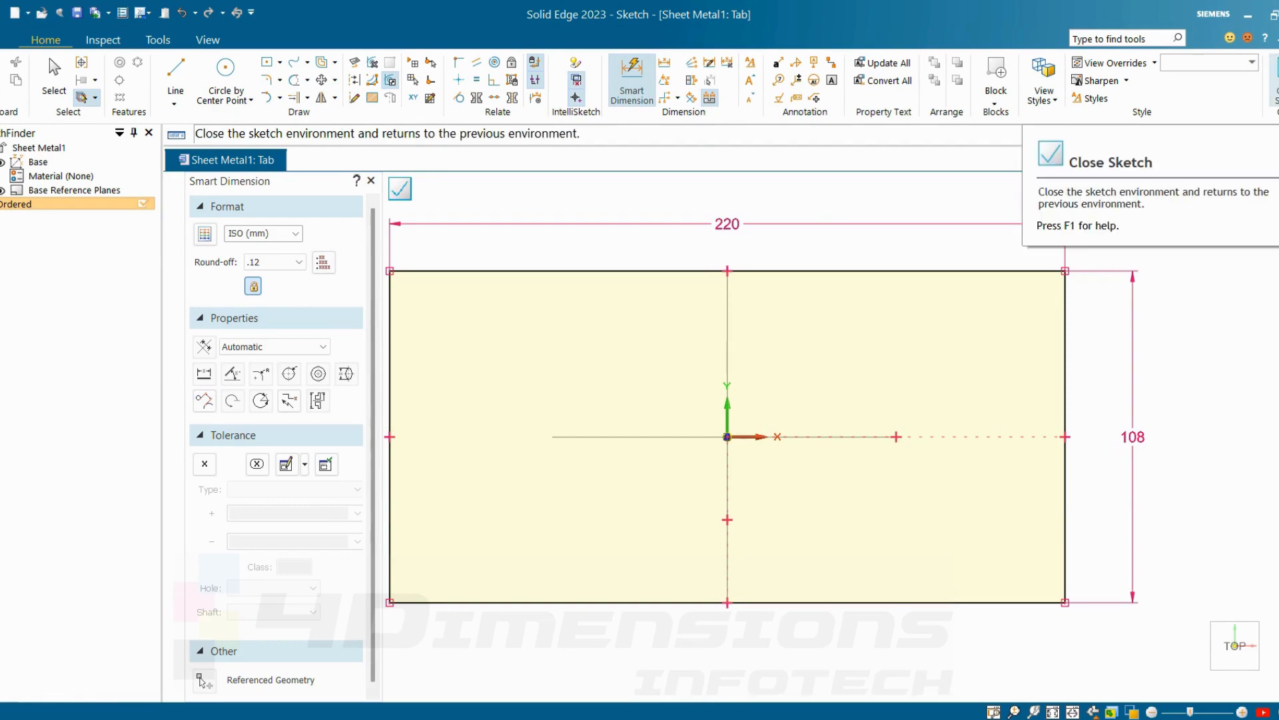
pyautogui.click(1273, 75)
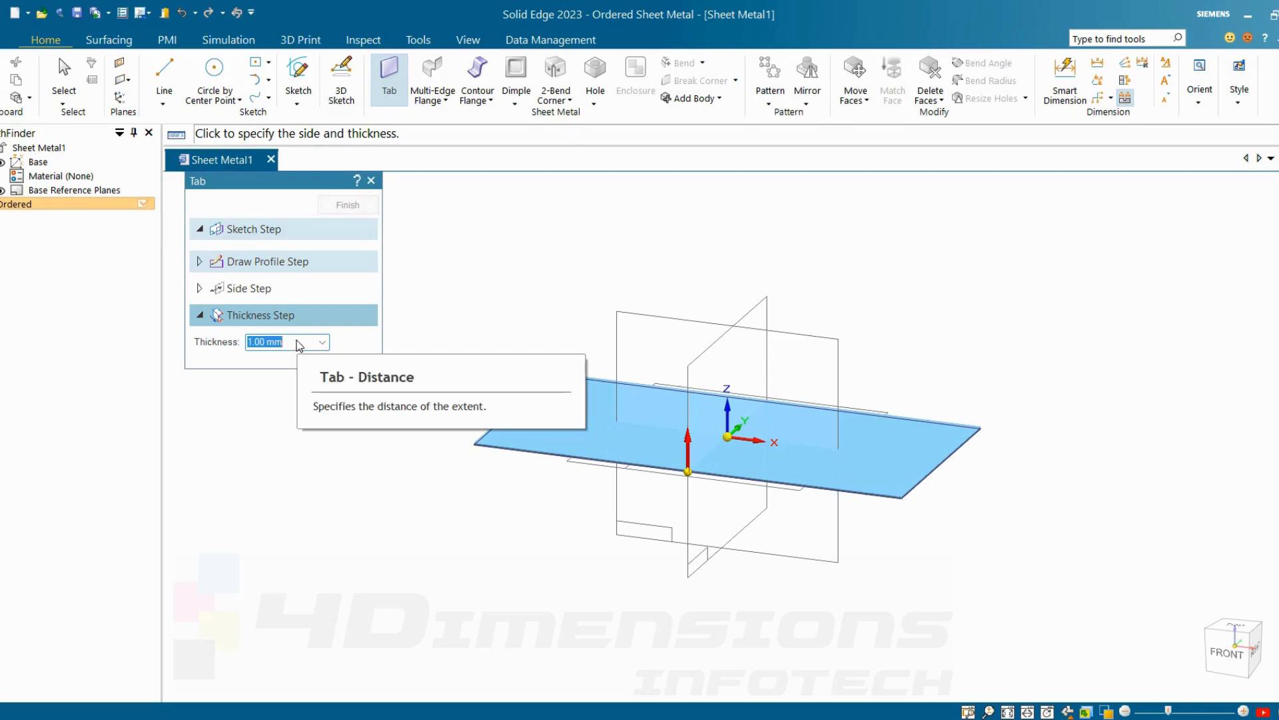
# Set the tab thickness to 1.5 mm, choose the material side, and finish the base tab.
pyautogui.write('1.5')
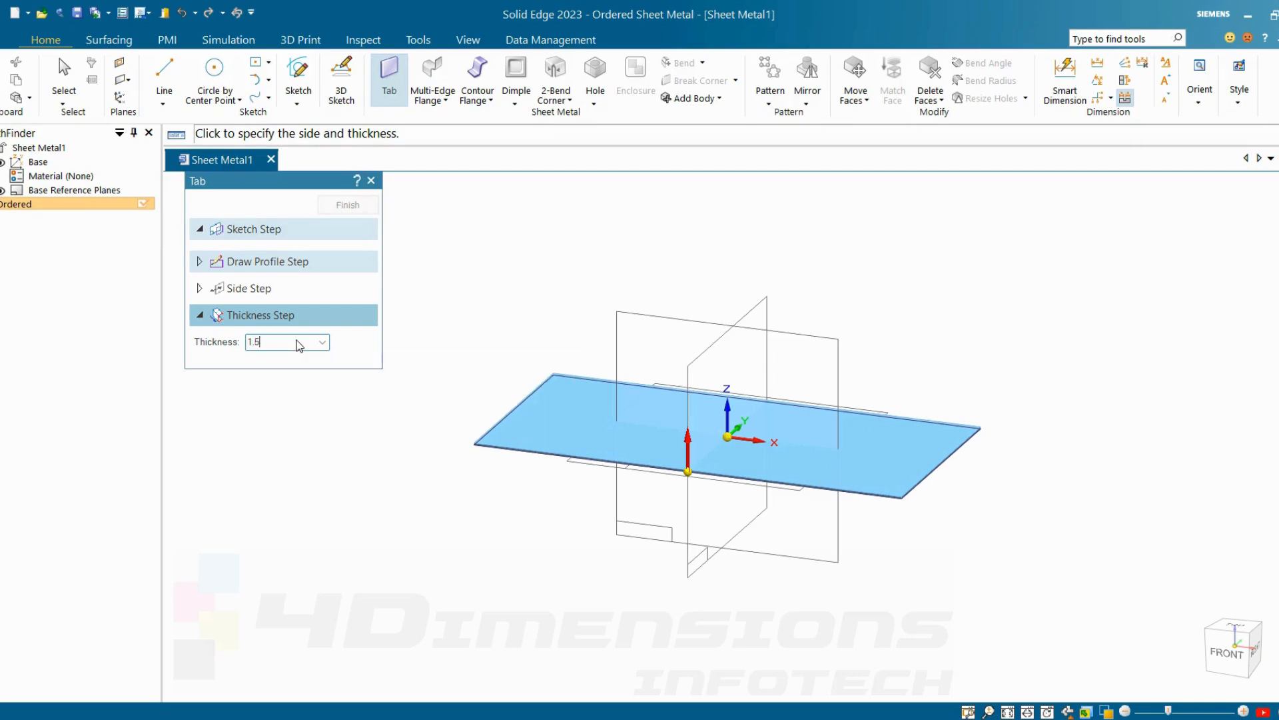
pyautogui.press('Return')
pyautogui.scroll(4, 522, 461)
pyautogui.scroll(2, 518, 456)
pyautogui.scroll(-3, 885, 486)
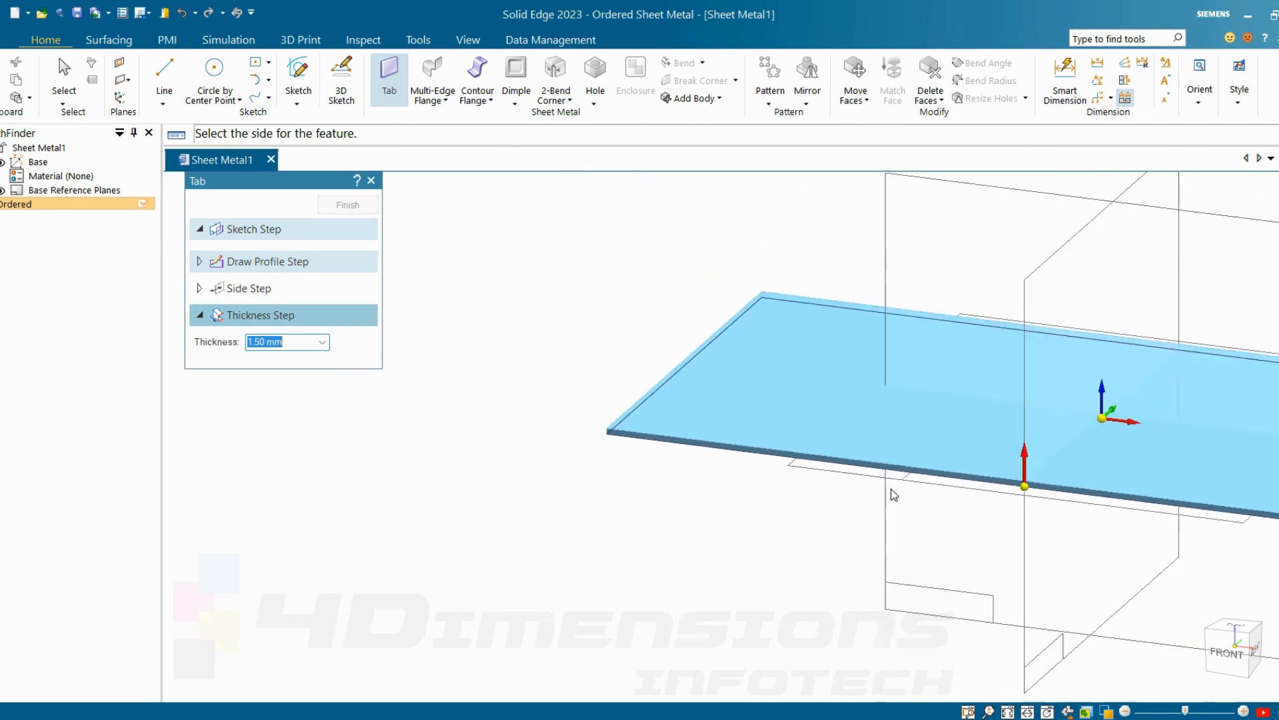
pyautogui.scroll(2, 1012, 507)
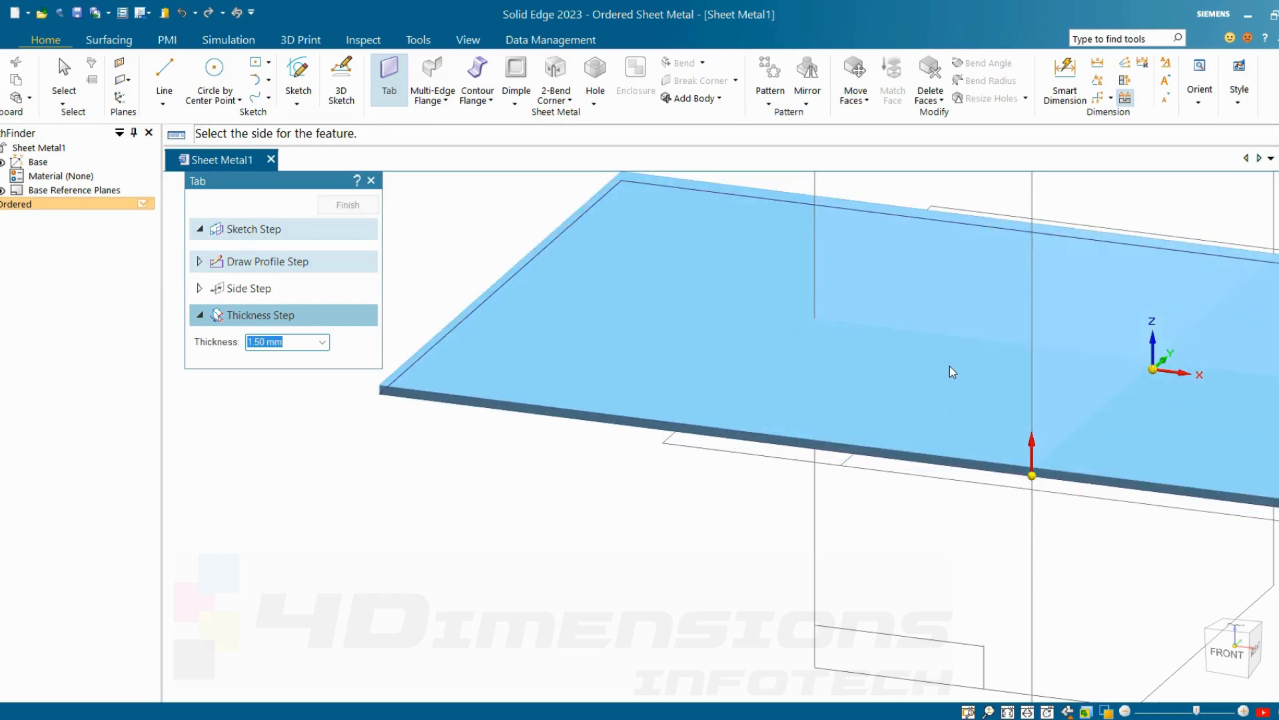
pyautogui.click(957, 404)
pyautogui.click(349, 205)
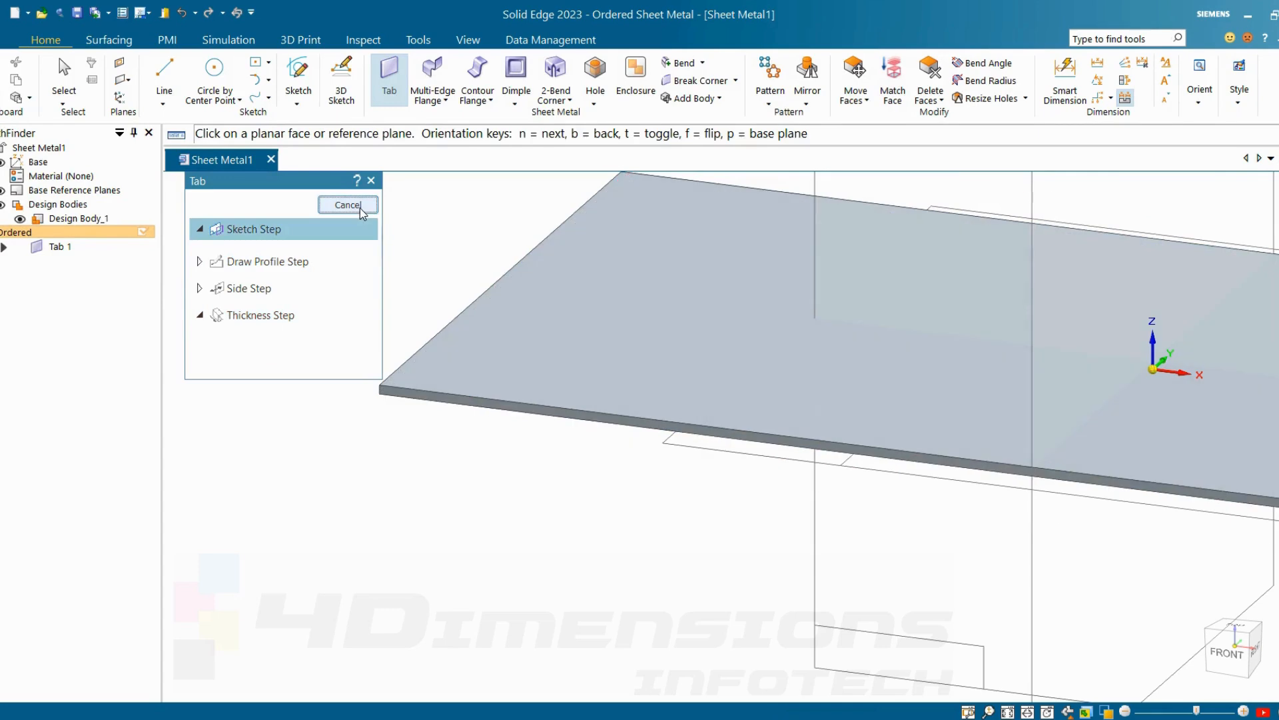
# Start a Flange on the base tab's short edge at the negative X end.
pyautogui.hotkey('ctrl', 't')
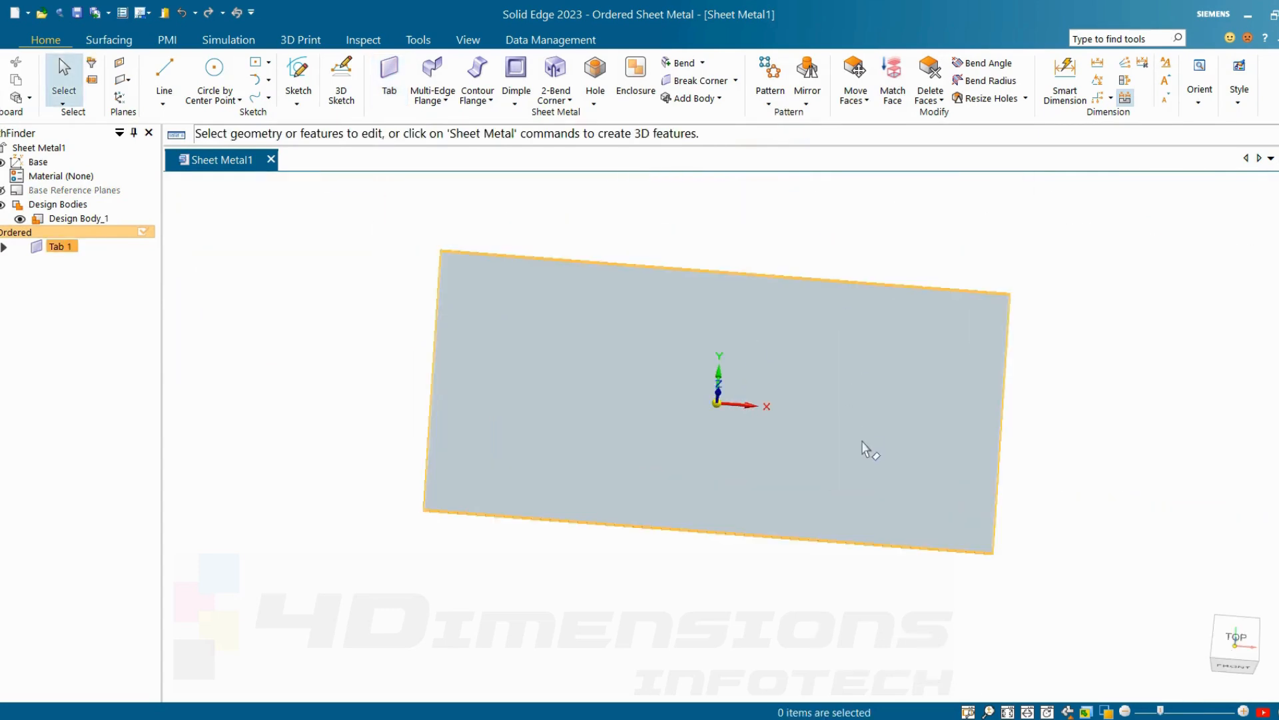
pyautogui.moveTo(863, 449); pyautogui.dragTo(871, 317, button='middle')
pyautogui.moveTo(788, 331); pyautogui.dragTo(849, 408, button='middle')
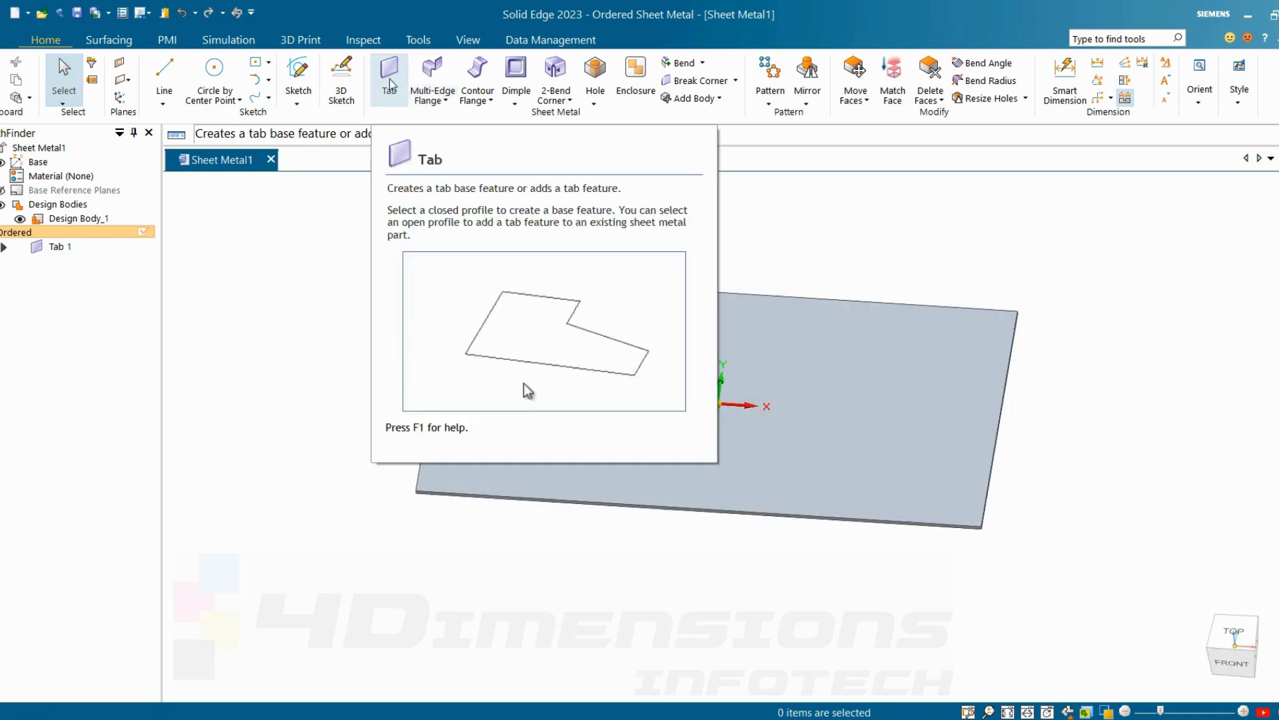
pyautogui.moveTo(960, 313); pyautogui.dragTo(964, 390, button='middle')
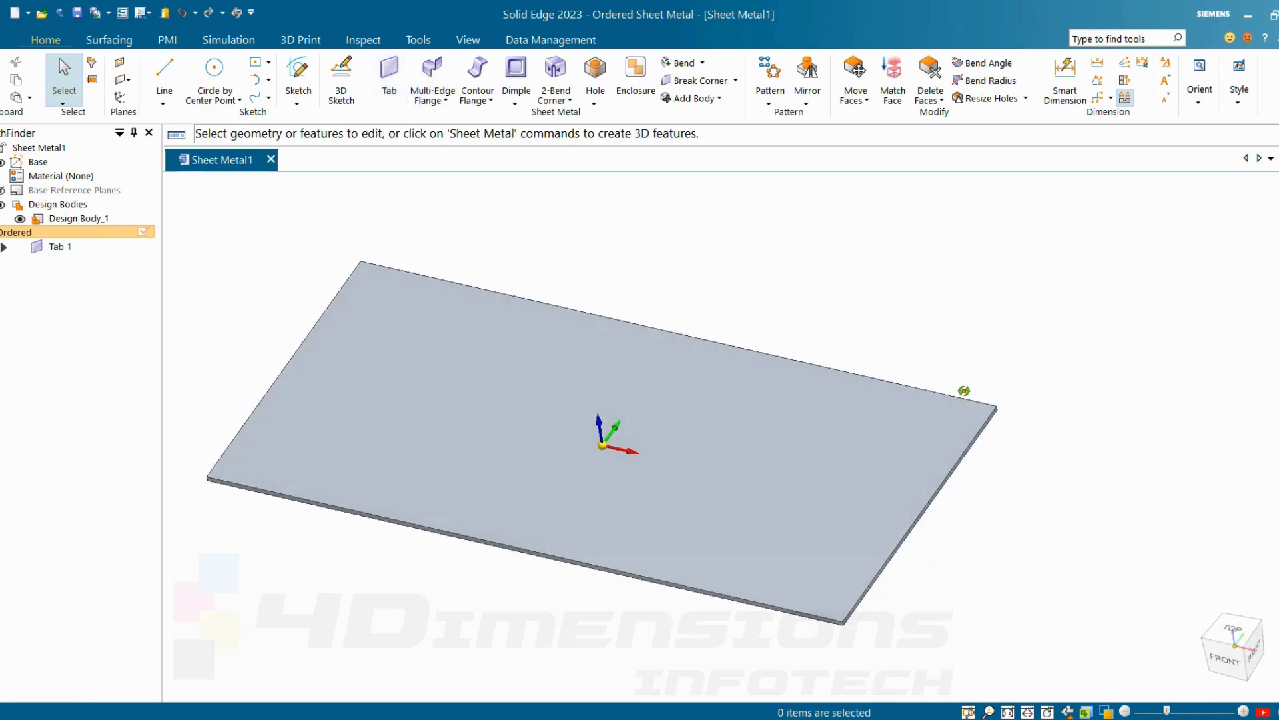
pyautogui.moveTo(941, 320); pyautogui.dragTo(945, 354, button='middle')
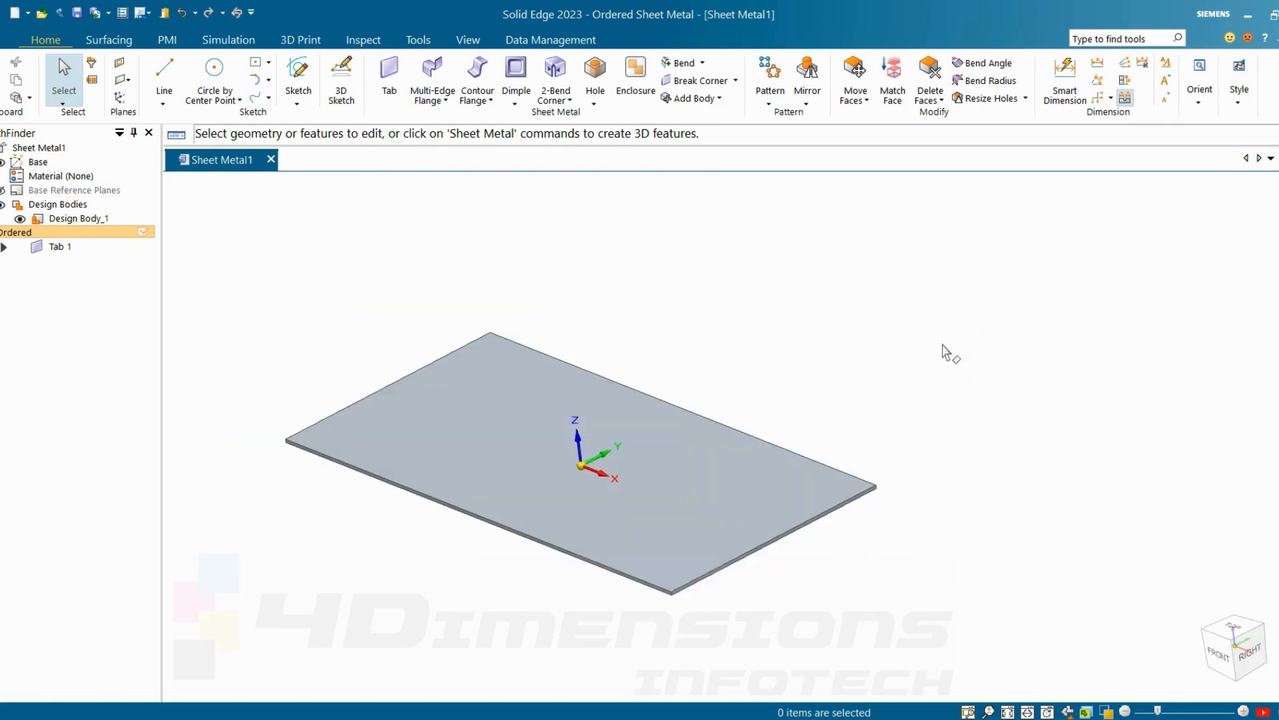
pyautogui.click(440, 99)
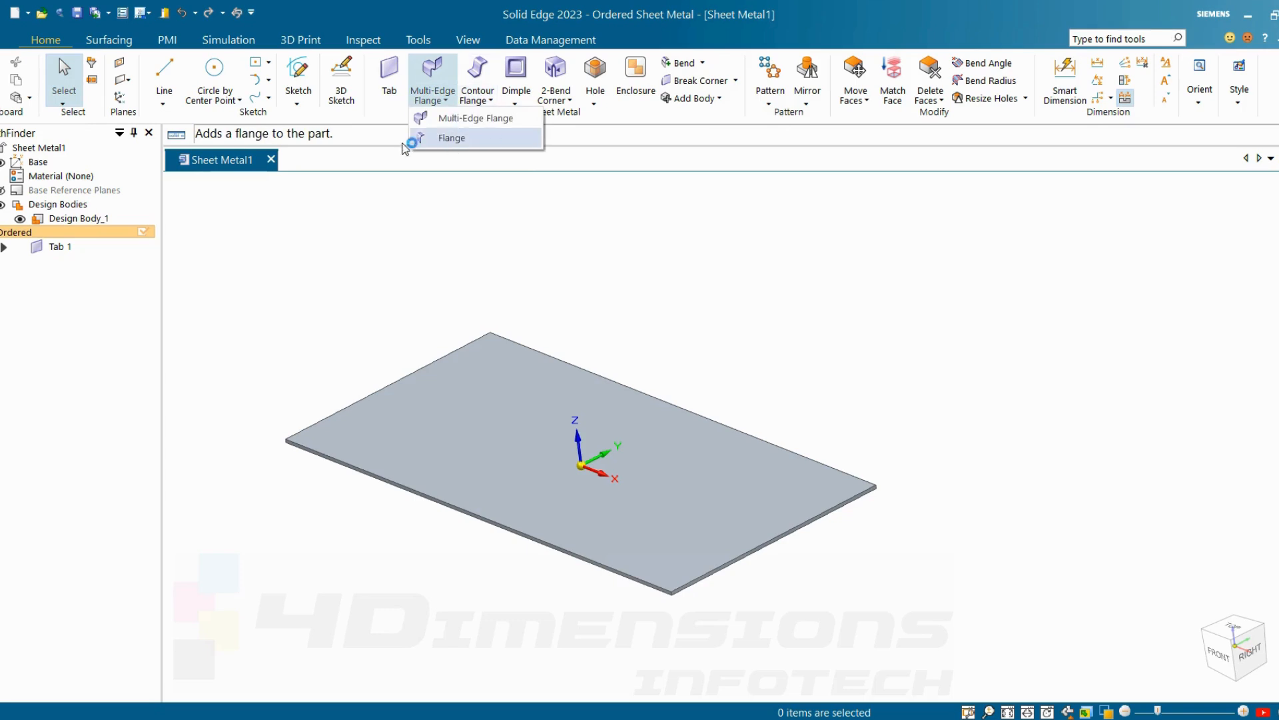
pyautogui.click(459, 139)
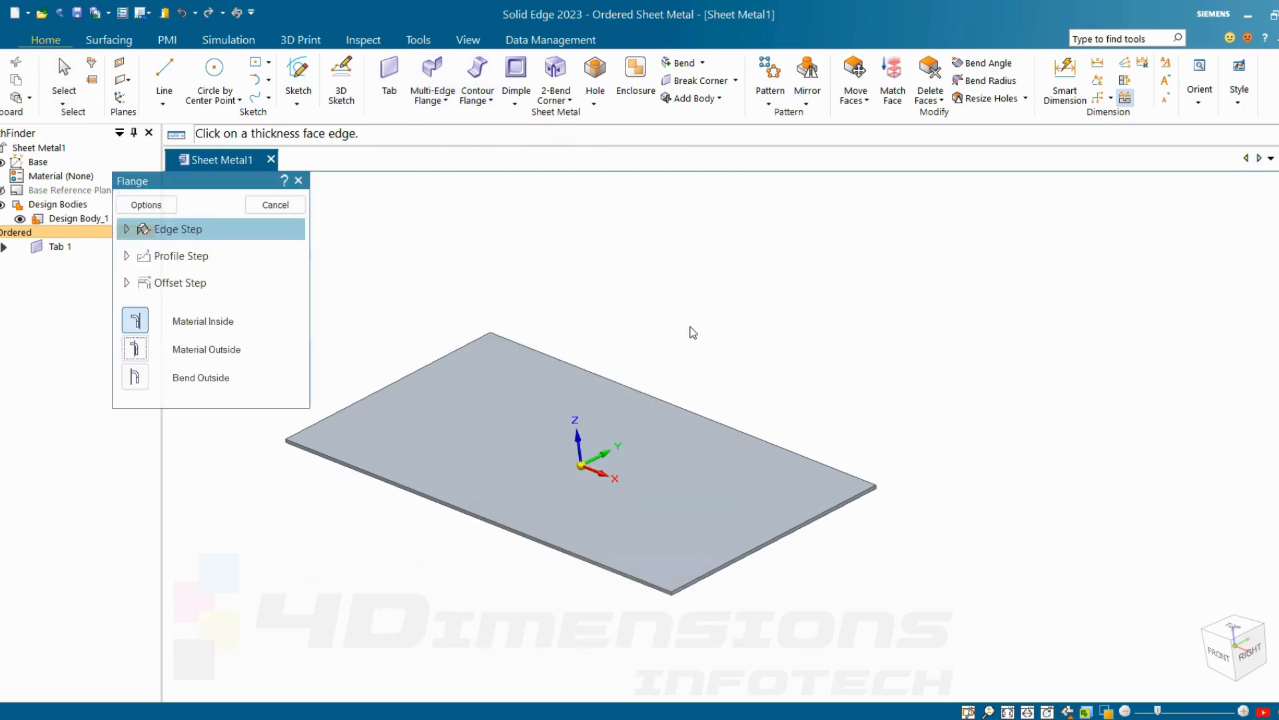
pyautogui.scroll(-3, 718, 312)
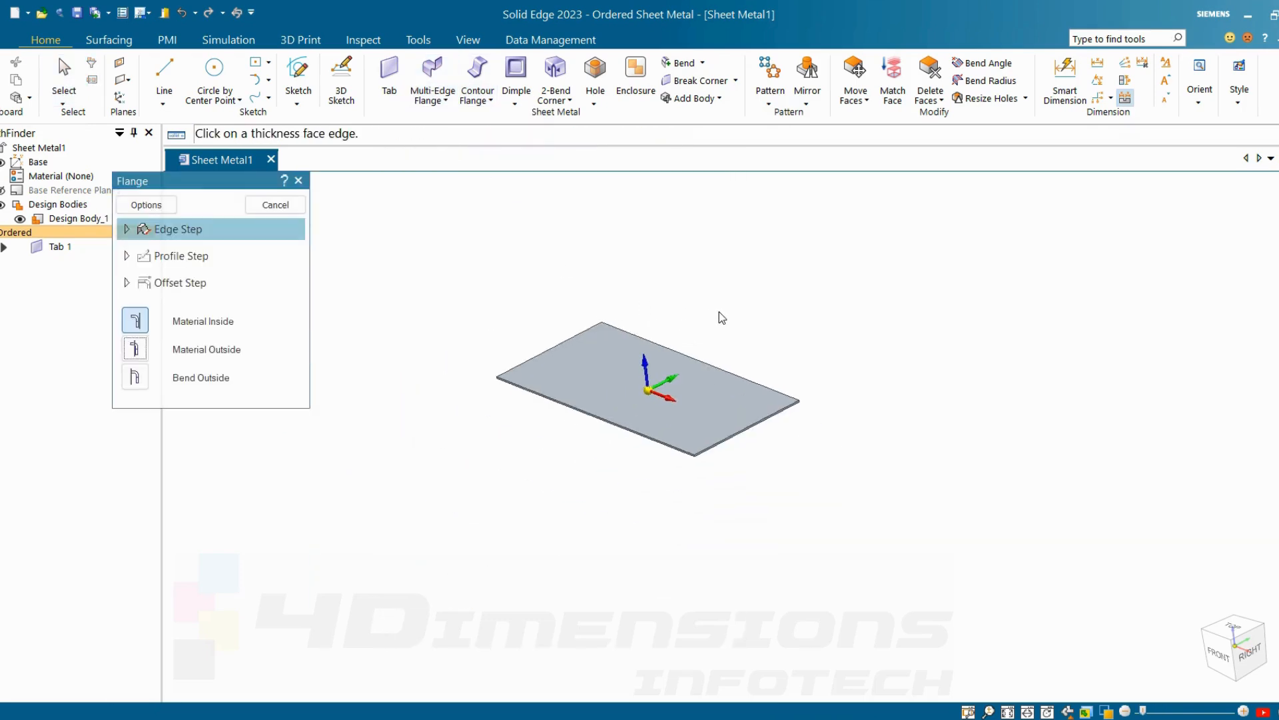
pyautogui.scroll(3, 706, 310)
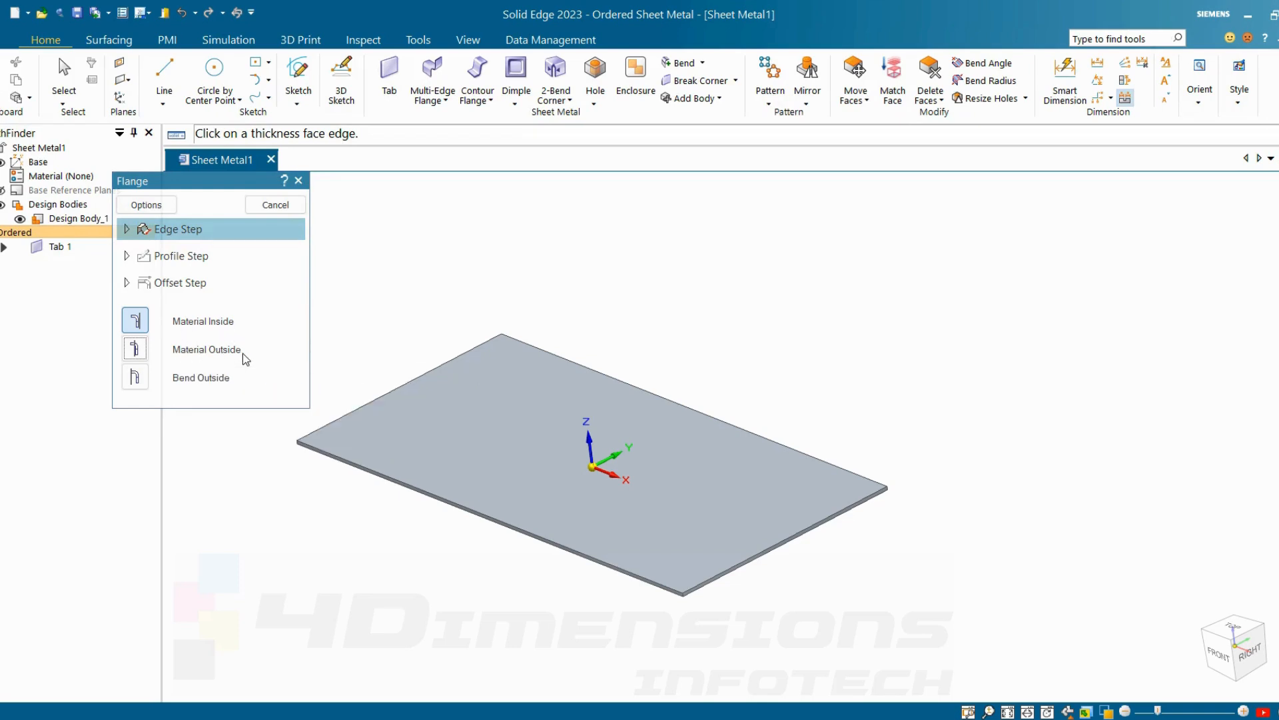
pyautogui.moveTo(751, 323); pyautogui.dragTo(490, 373, button='middle')
pyautogui.click(479, 333)
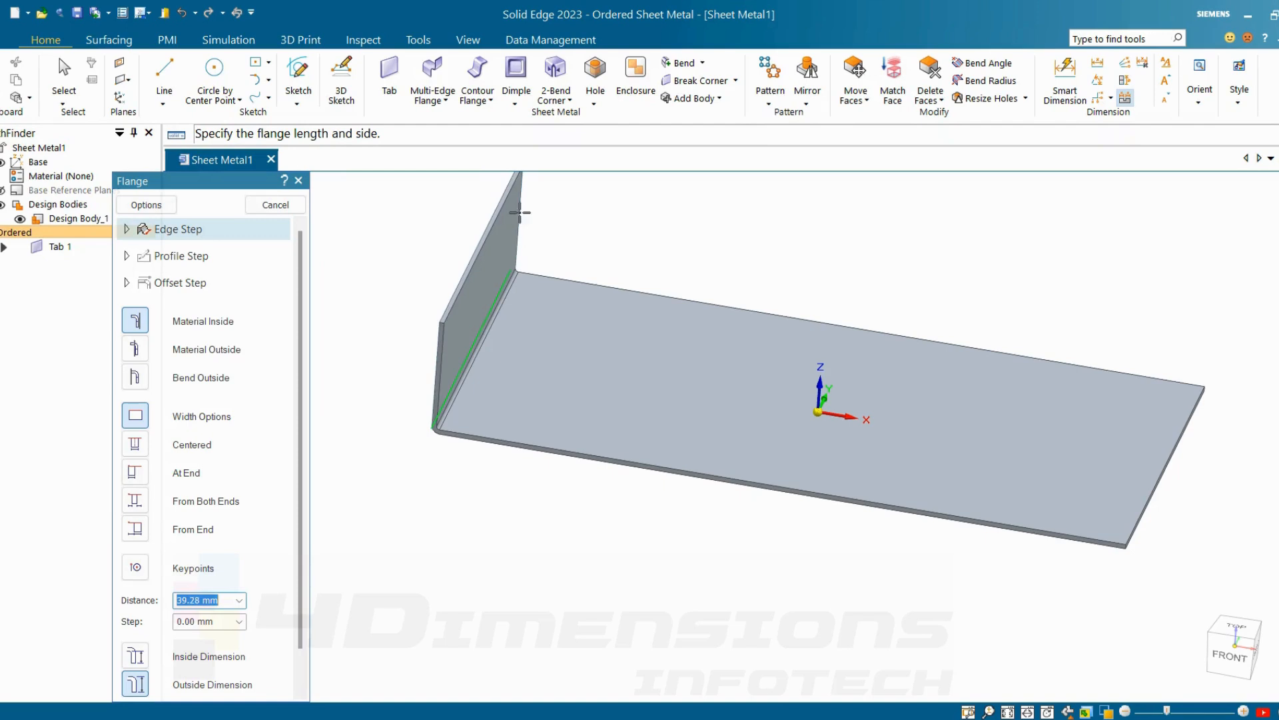
# Switch the flange preview to Material Outside and examine its position at the tab edge.
pyautogui.moveTo(520, 209)
pyautogui.mouseDown(button='middle')
pyautogui.moveTo(545, 196)
pyautogui.moveTo(533, 205)
pyautogui.moveTo(553, 206)
pyautogui.moveTo(526, 220)
pyautogui.moveTo(526, 206)
pyautogui.mouseUp(button='middle')
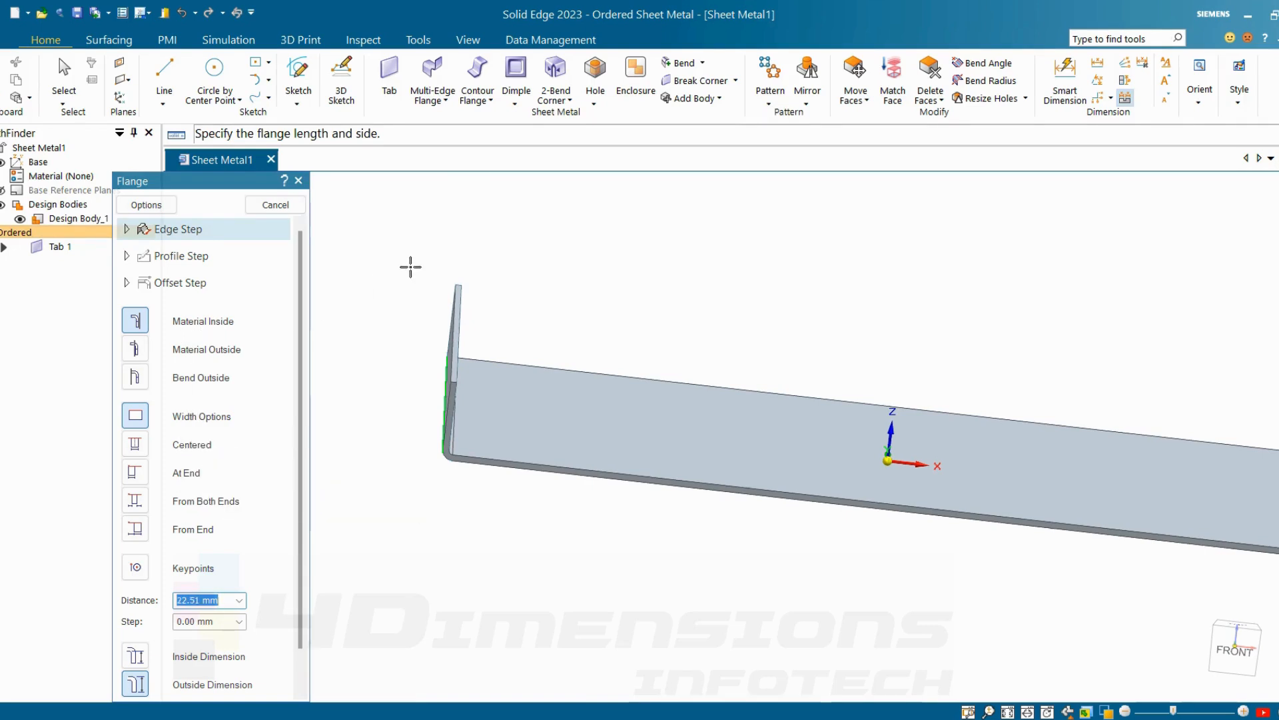
pyautogui.moveTo(482, 252)
pyautogui.mouseDown(button='middle')
pyautogui.moveTo(481, 227)
pyautogui.moveTo(482, 245)
pyautogui.mouseUp(button='middle')
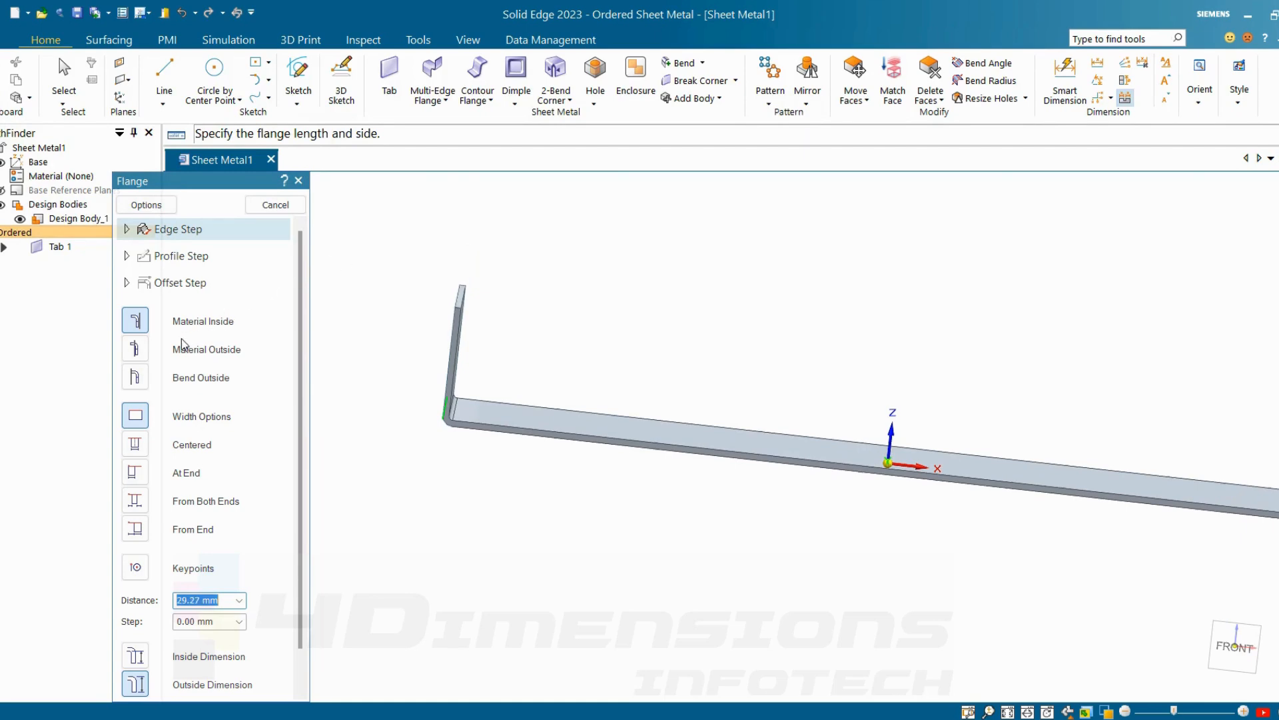
pyautogui.click(137, 353)
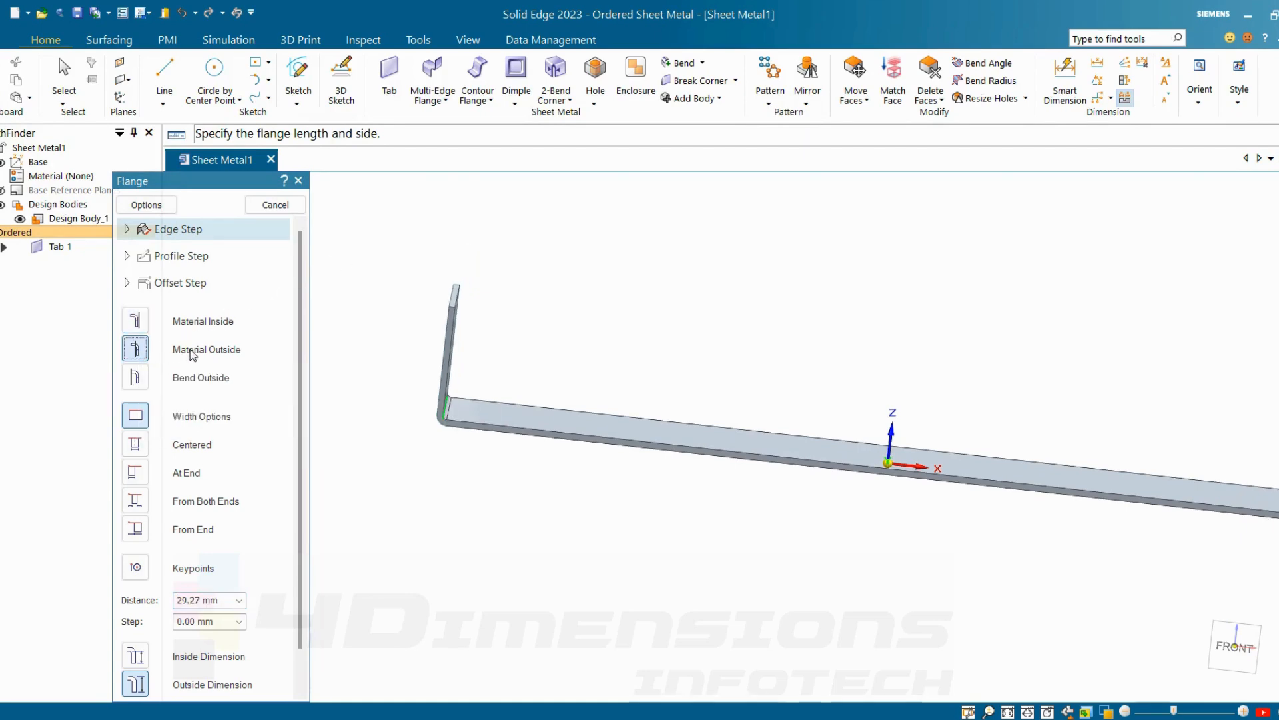
pyautogui.scroll(1, 452, 342)
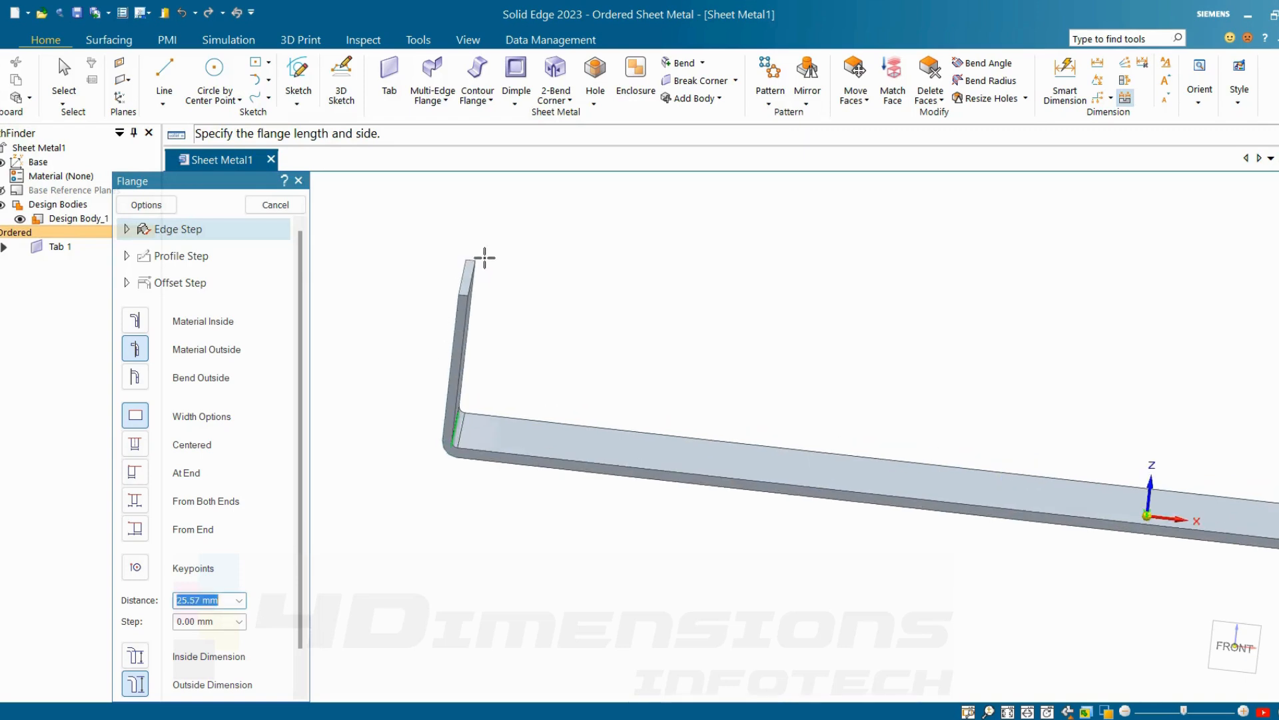
pyautogui.moveTo(484, 258); pyautogui.dragTo(481, 281, button='middle')
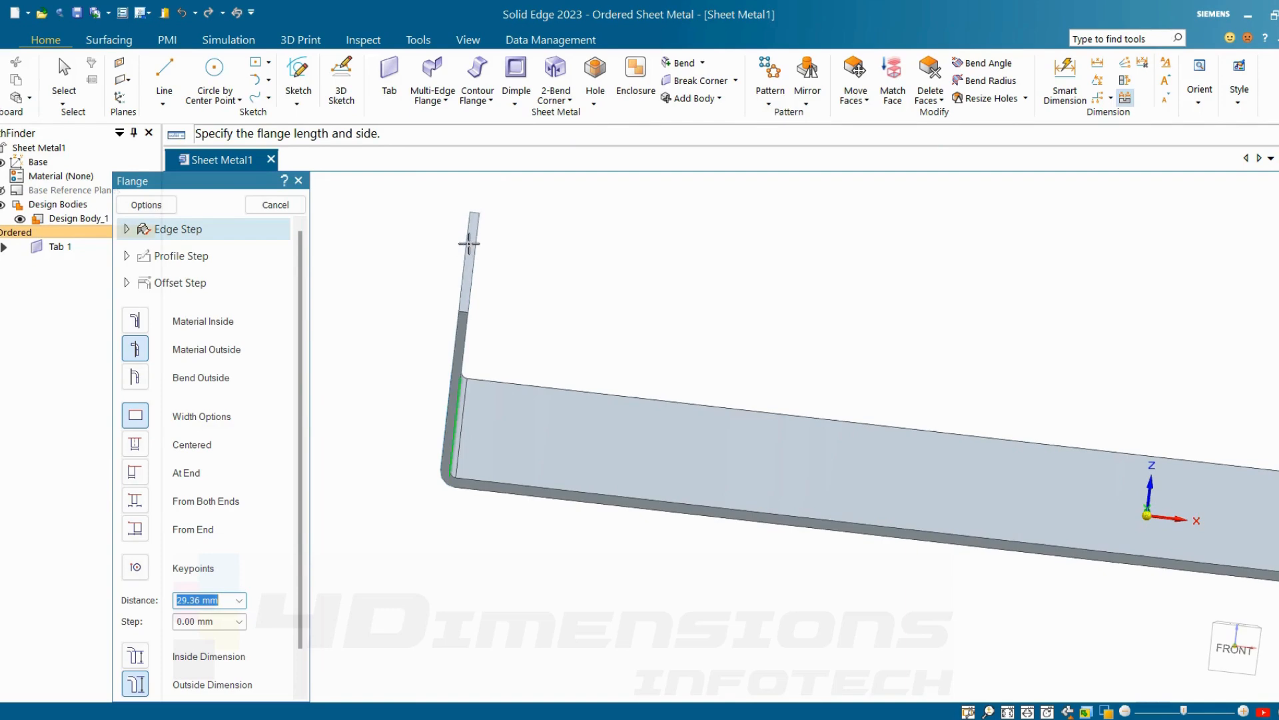
pyautogui.moveTo(468, 243); pyautogui.dragTo(467, 244, button='middle')
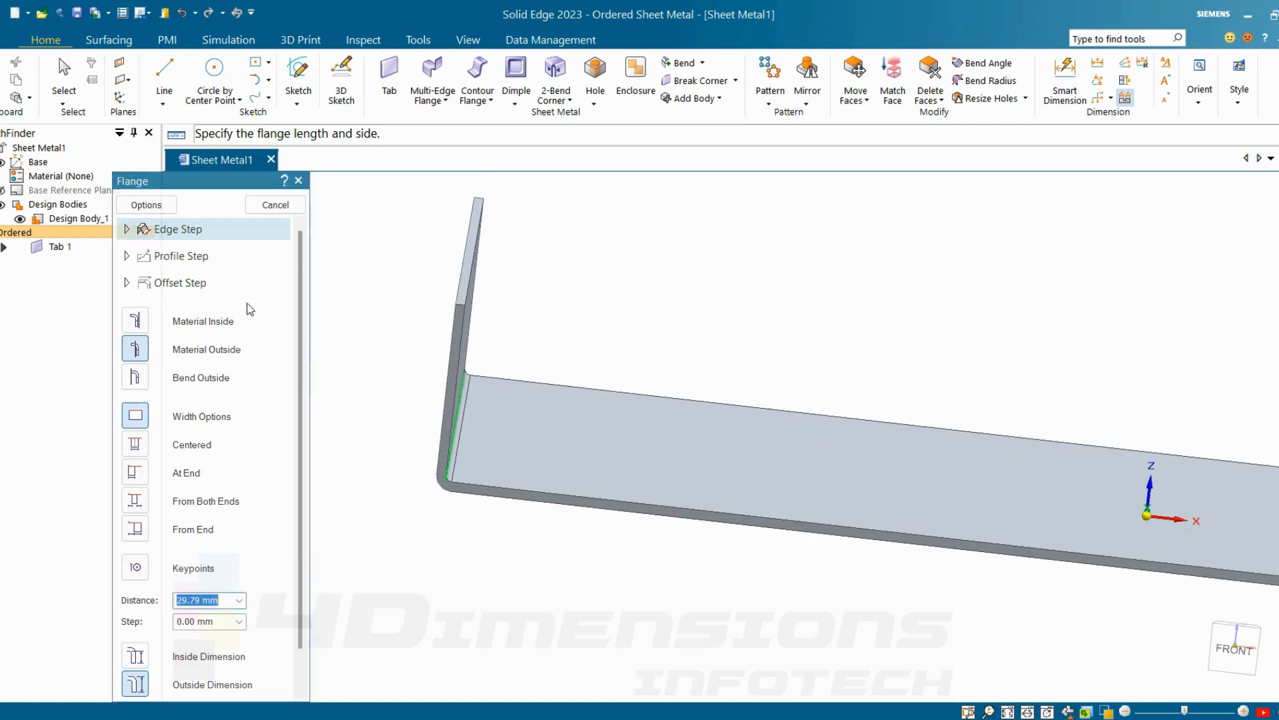
# Set the flange to Bend Outside with Inside Dimension, and place it upward at about 31 mm long.
pyautogui.click(134, 377)
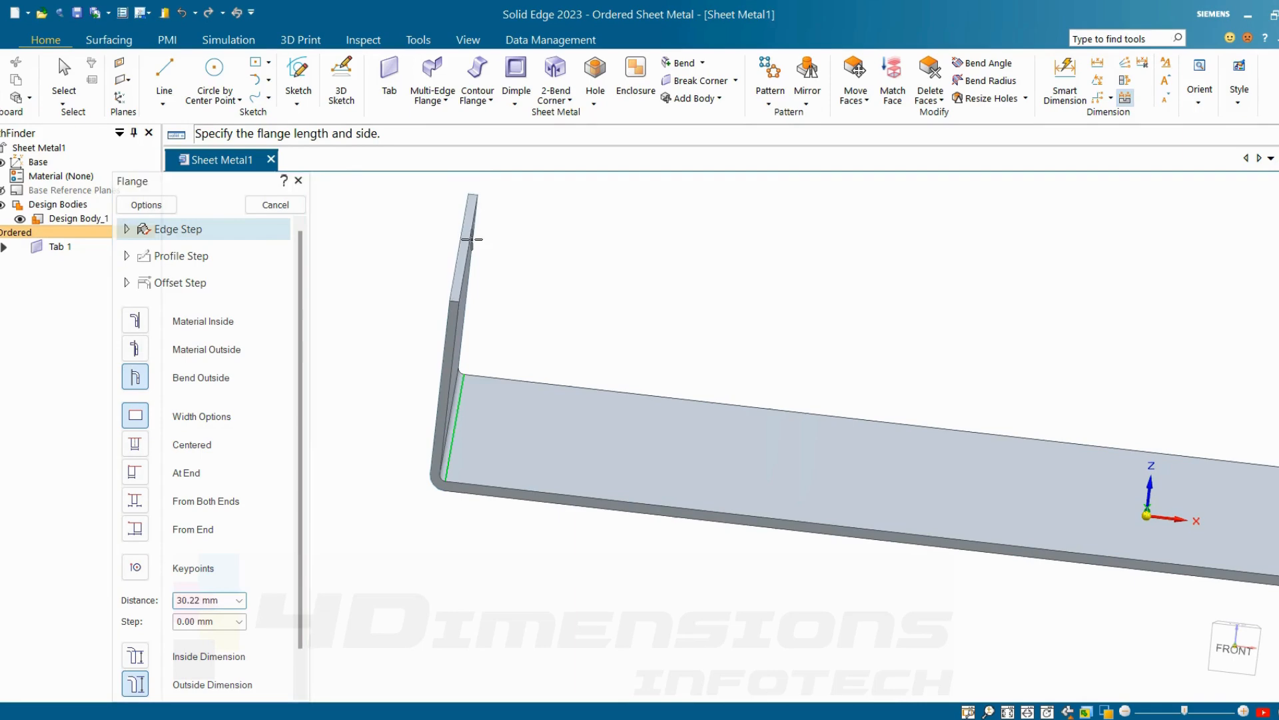
pyautogui.moveTo(471, 240)
pyautogui.mouseDown(button='middle')
pyautogui.moveTo(469, 220)
pyautogui.moveTo(473, 230)
pyautogui.mouseUp(button='middle')
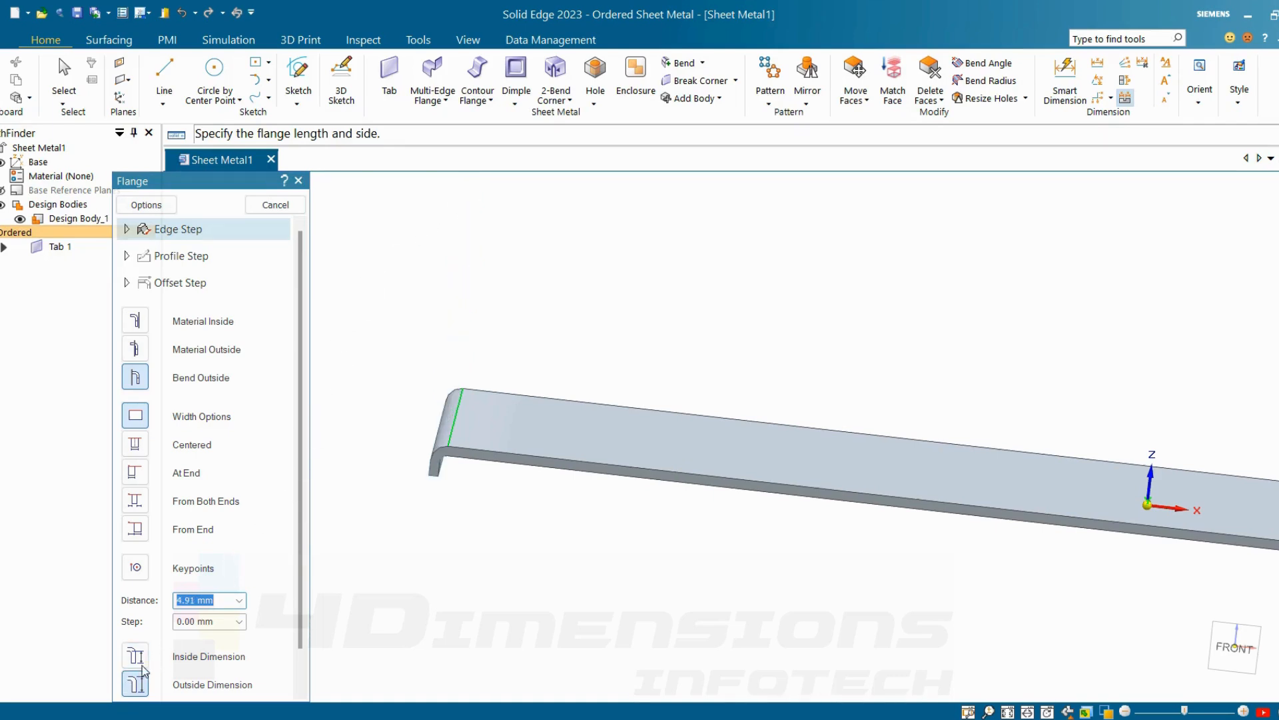
pyautogui.moveTo(239, 182); pyautogui.dragTo(240, 117)
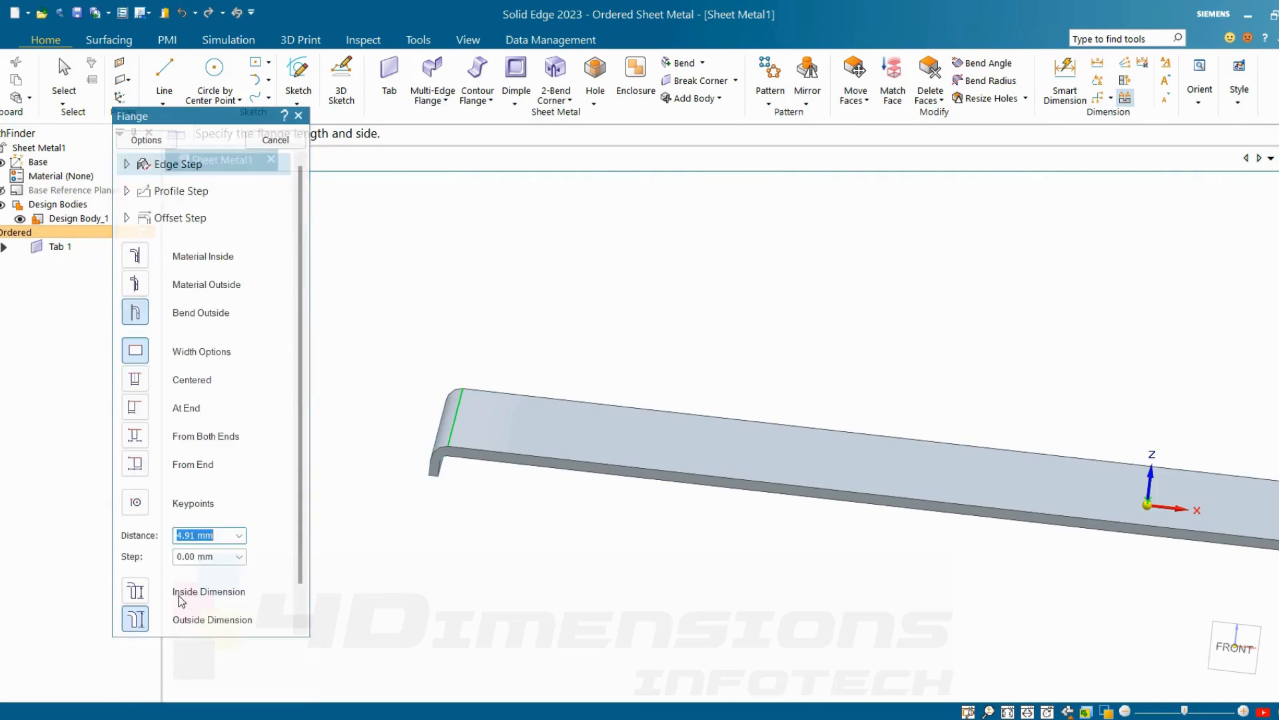
pyautogui.click(135, 591)
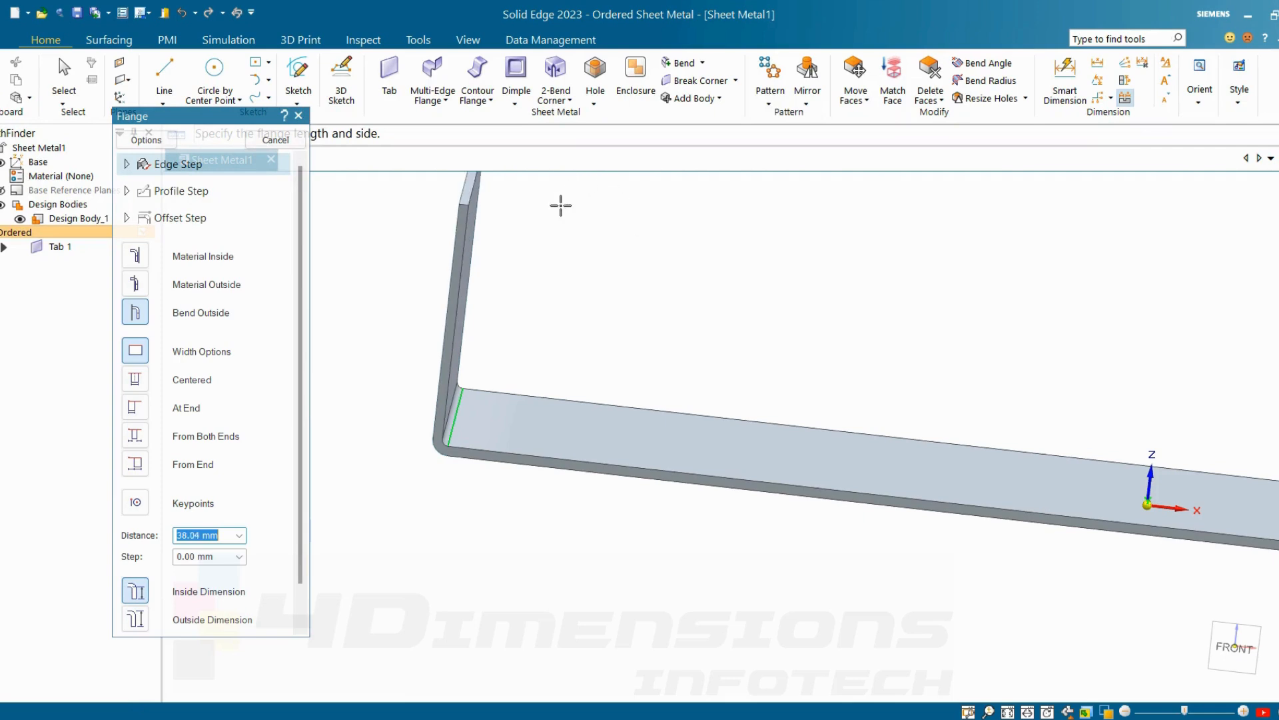
pyautogui.click(531, 229)
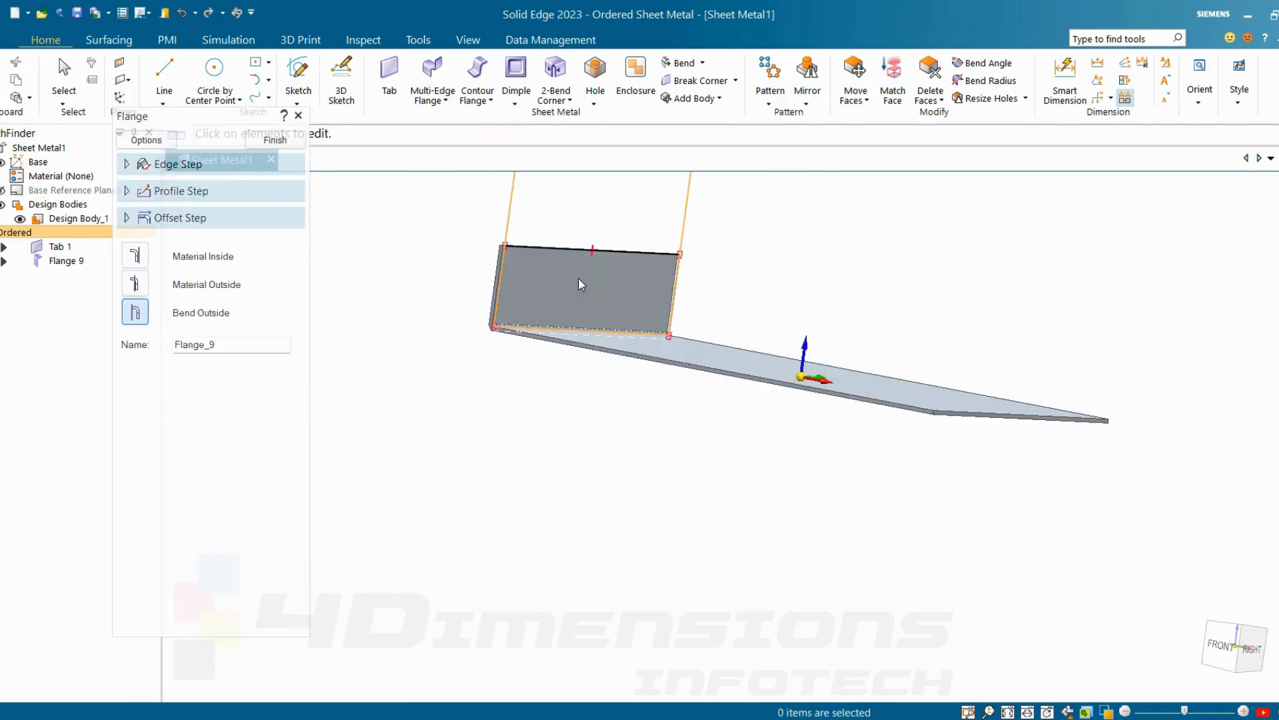
# Set the first flange's length to 80 mm.
pyautogui.scroll(3, 551, 277)
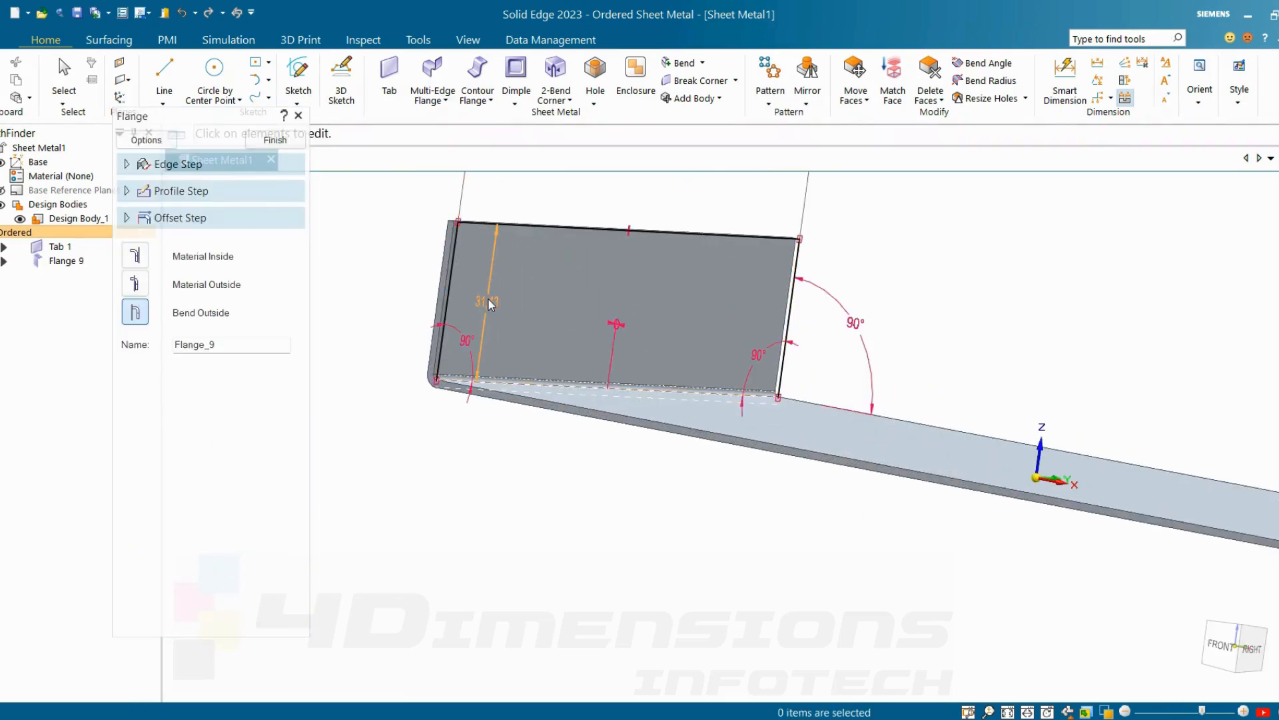
pyautogui.click(487, 299)
pyautogui.click(496, 300)
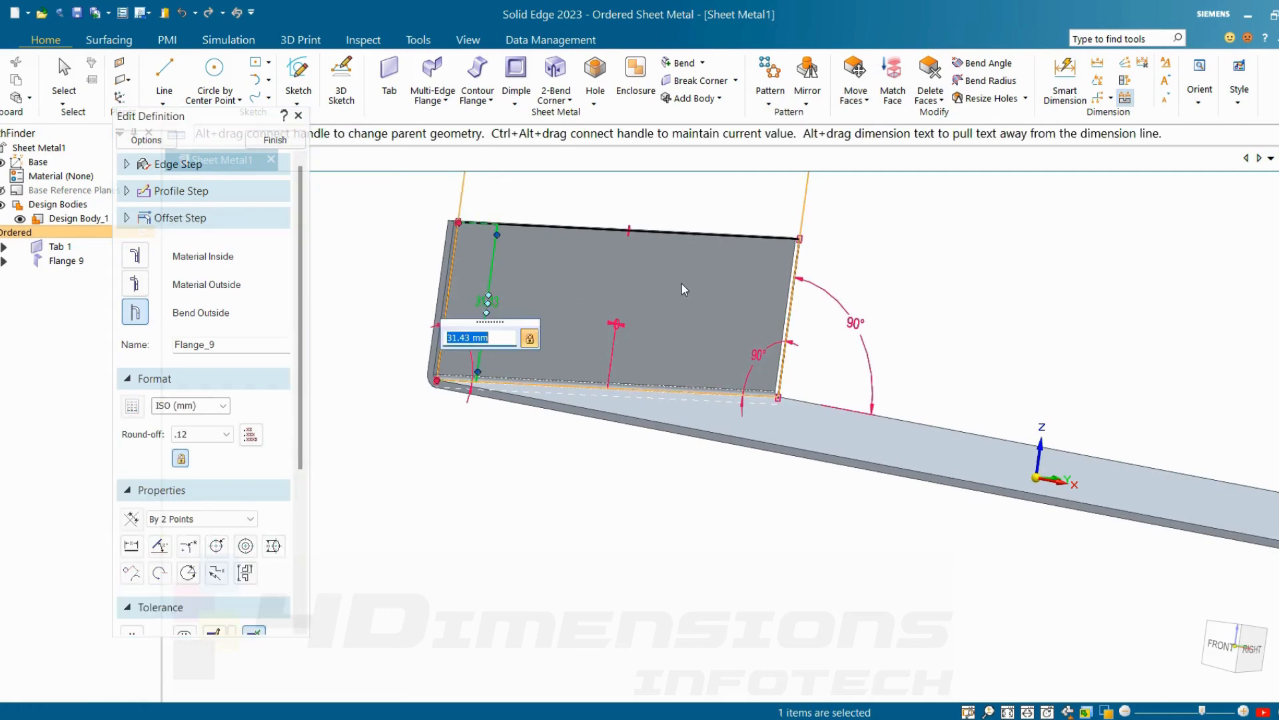
pyautogui.write('80')
pyautogui.press('Return')
# Examine where the inside dimension starts at the first flange's bend, and finish the flange.
pyautogui.scroll(-1, 696, 251)
pyautogui.moveTo(696, 251); pyautogui.dragTo(721, 264, button='middle')
pyautogui.scroll(6, 574, 394)
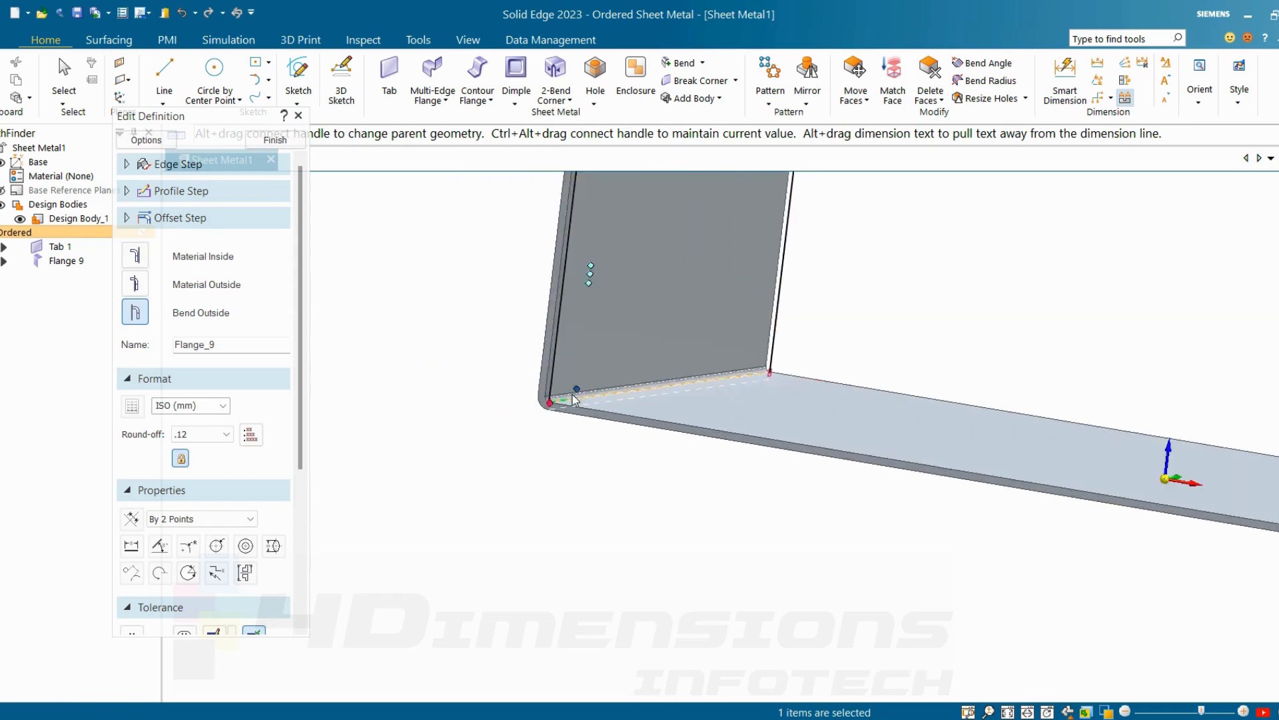
pyautogui.scroll(-1, 663, 418)
pyautogui.moveTo(663, 419); pyautogui.dragTo(731, 433, button='middle')
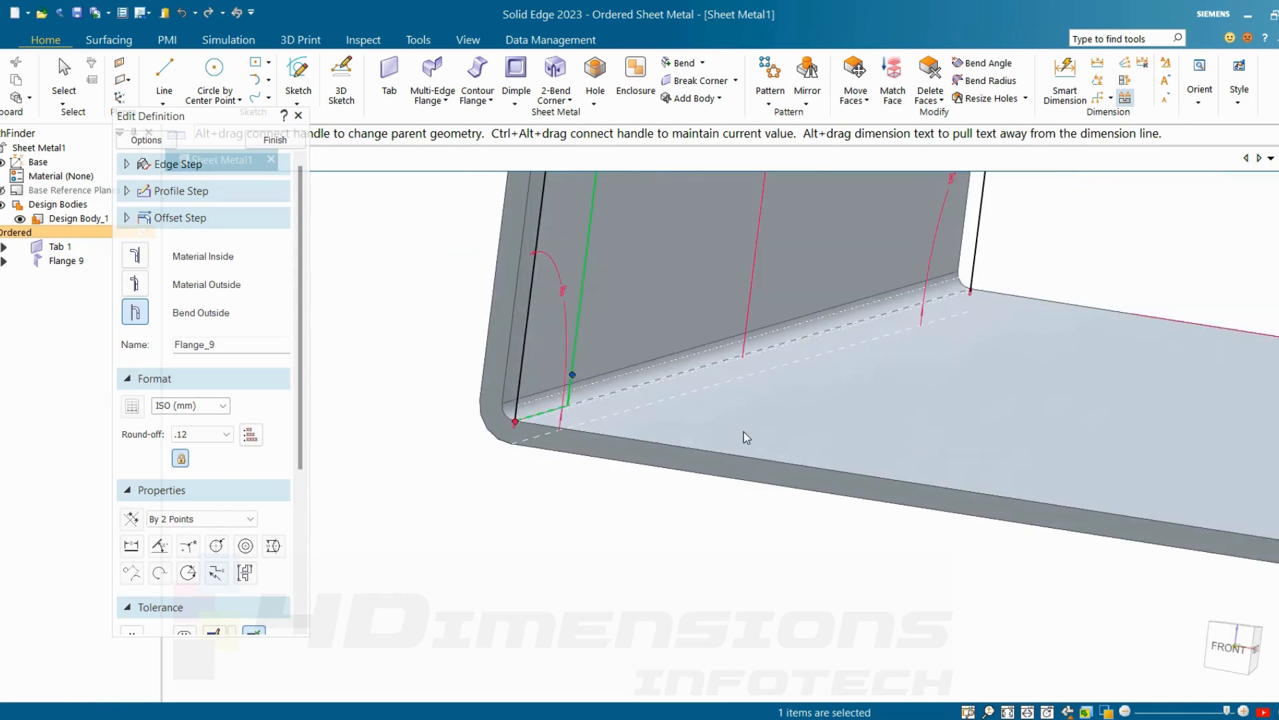
pyautogui.scroll(-4, 839, 437)
pyautogui.moveTo(839, 434); pyautogui.dragTo(856, 440, button='middle')
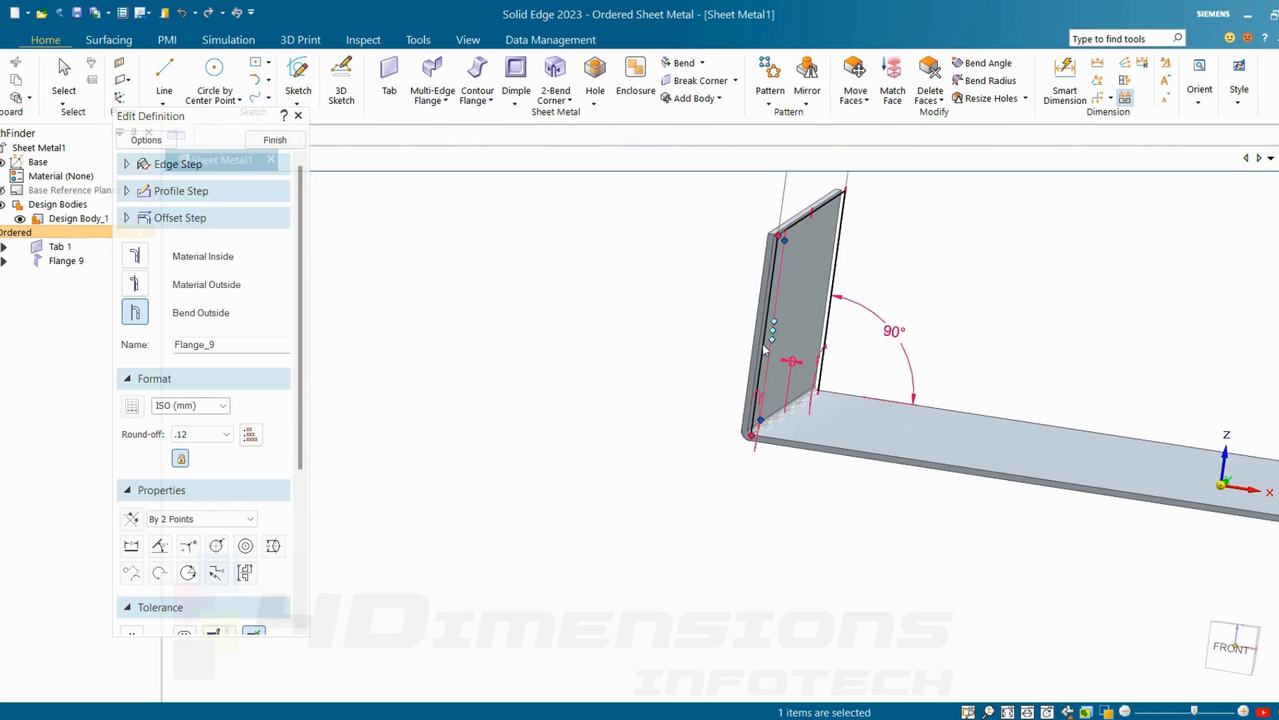
pyautogui.press('Escape')
pyautogui.scroll(-2, 836, 318)
pyautogui.scroll(-2, 835, 318)
pyautogui.scroll(2, 945, 340)
pyautogui.moveTo(915, 352); pyautogui.dragTo(887, 368, button='middle')
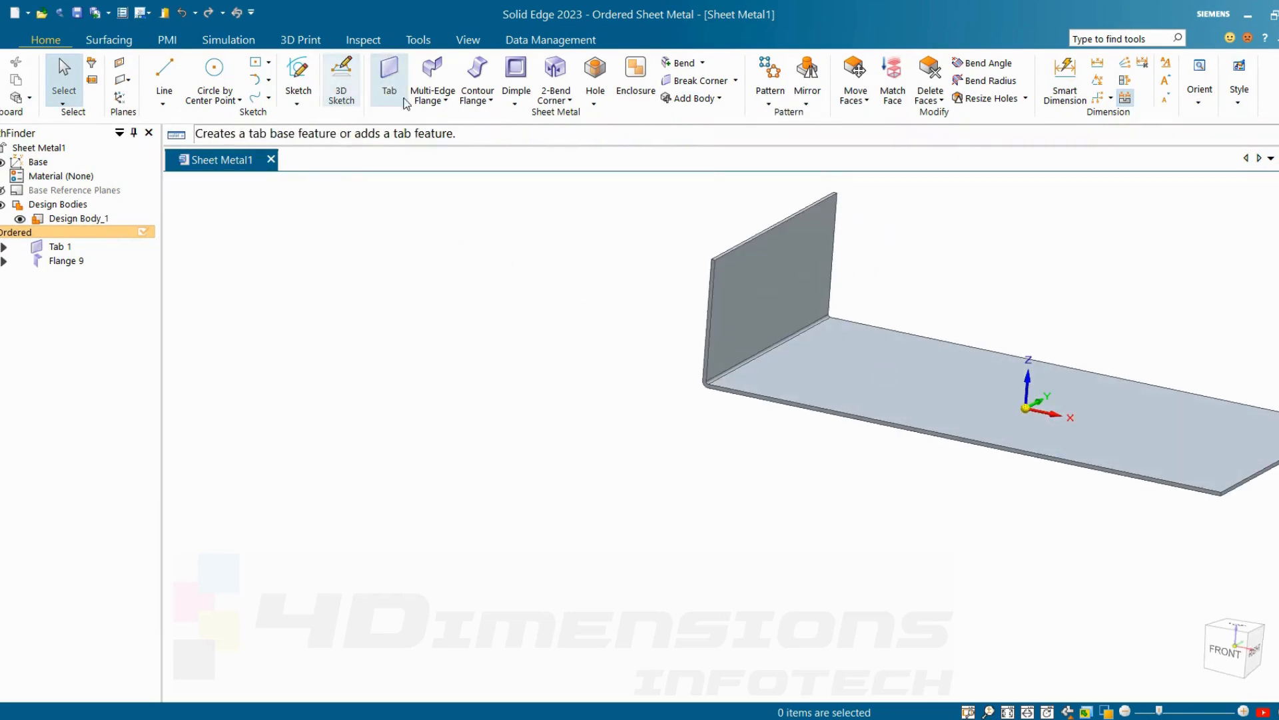
# Add an upward flange about 87 mm long on the tab's opposite short edge, using Outside Dimension.
pyautogui.click(448, 103)
pyautogui.click(454, 138)
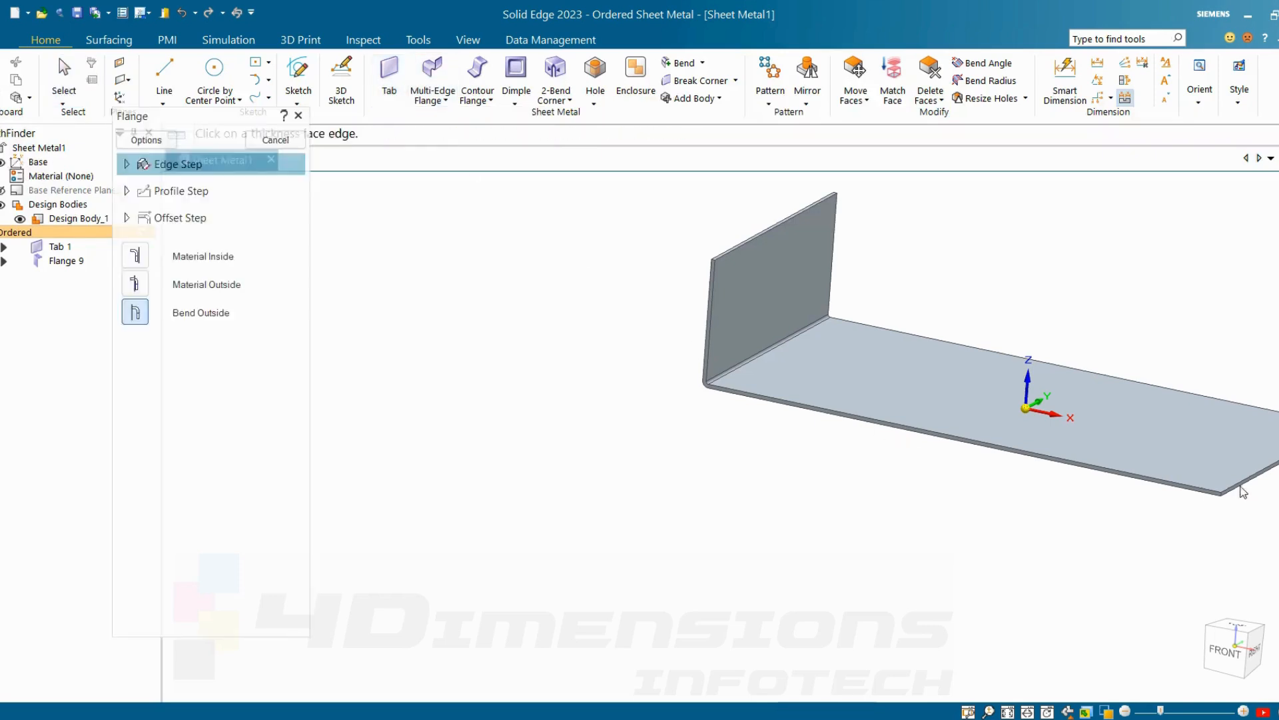
pyautogui.click(1241, 484)
pyautogui.scroll(-2, 1126, 438)
pyautogui.moveTo(1053, 332); pyautogui.dragTo(466, 373, button='middle')
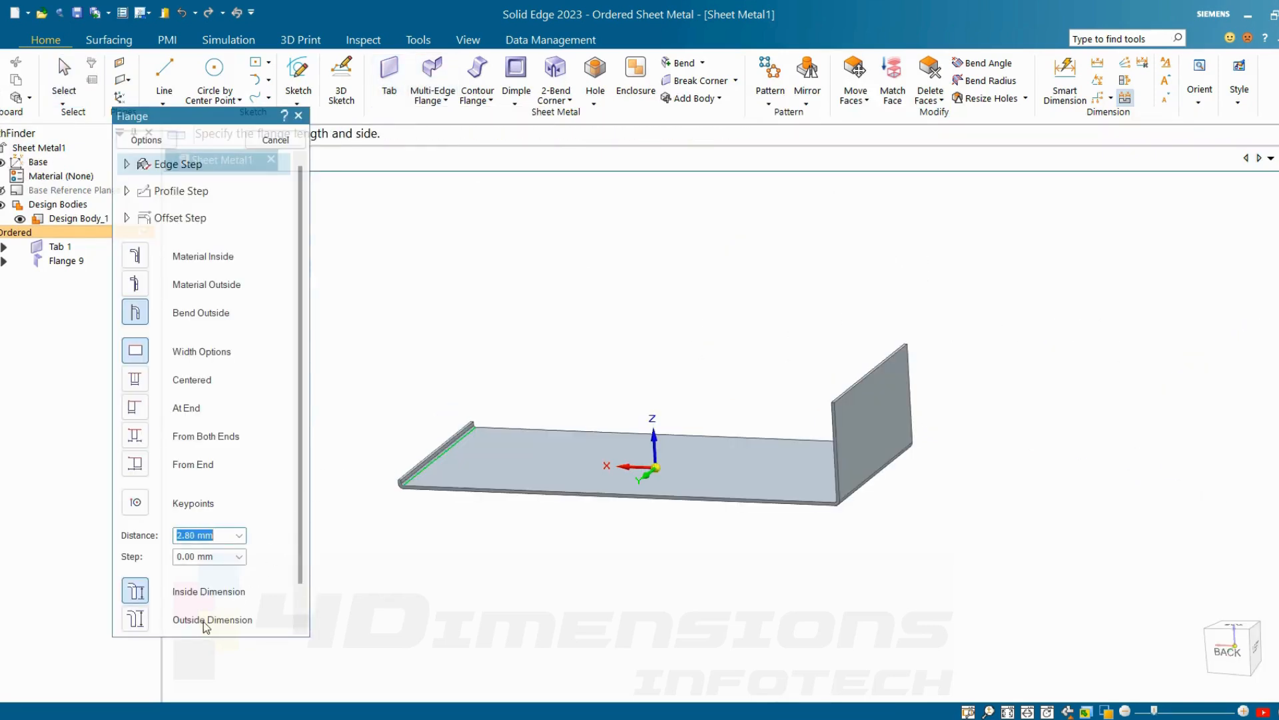
pyautogui.click(140, 620)
pyautogui.click(510, 287)
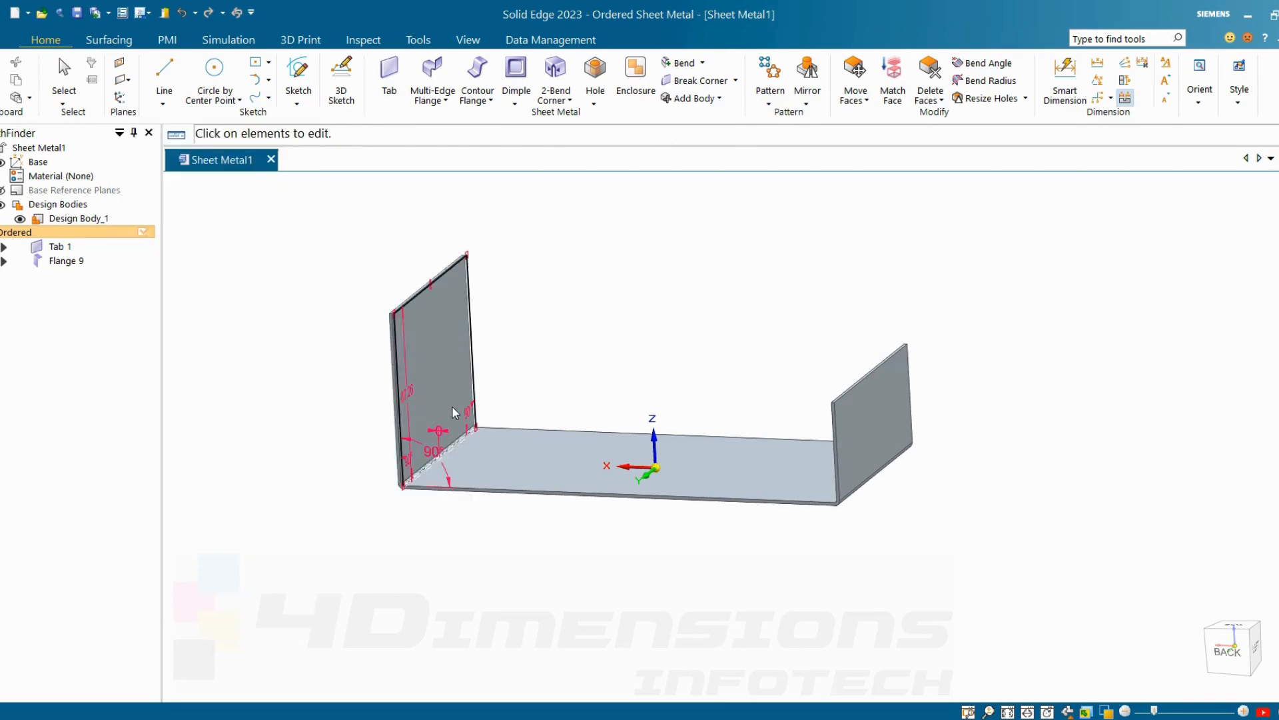
# Set the second flange's length to 90 mm.
pyautogui.moveTo(451, 407); pyautogui.dragTo(497, 364, button='middle')
pyautogui.scroll(4, 430, 485)
pyautogui.scroll(-1, 446, 489)
pyautogui.moveTo(443, 490); pyautogui.dragTo(395, 518, button='middle')
pyautogui.scroll(-4, 737, 463)
pyautogui.moveTo(567, 478); pyautogui.dragTo(619, 490, button='middle')
pyautogui.scroll(5, 618, 492)
pyautogui.scroll(-4, 614, 474)
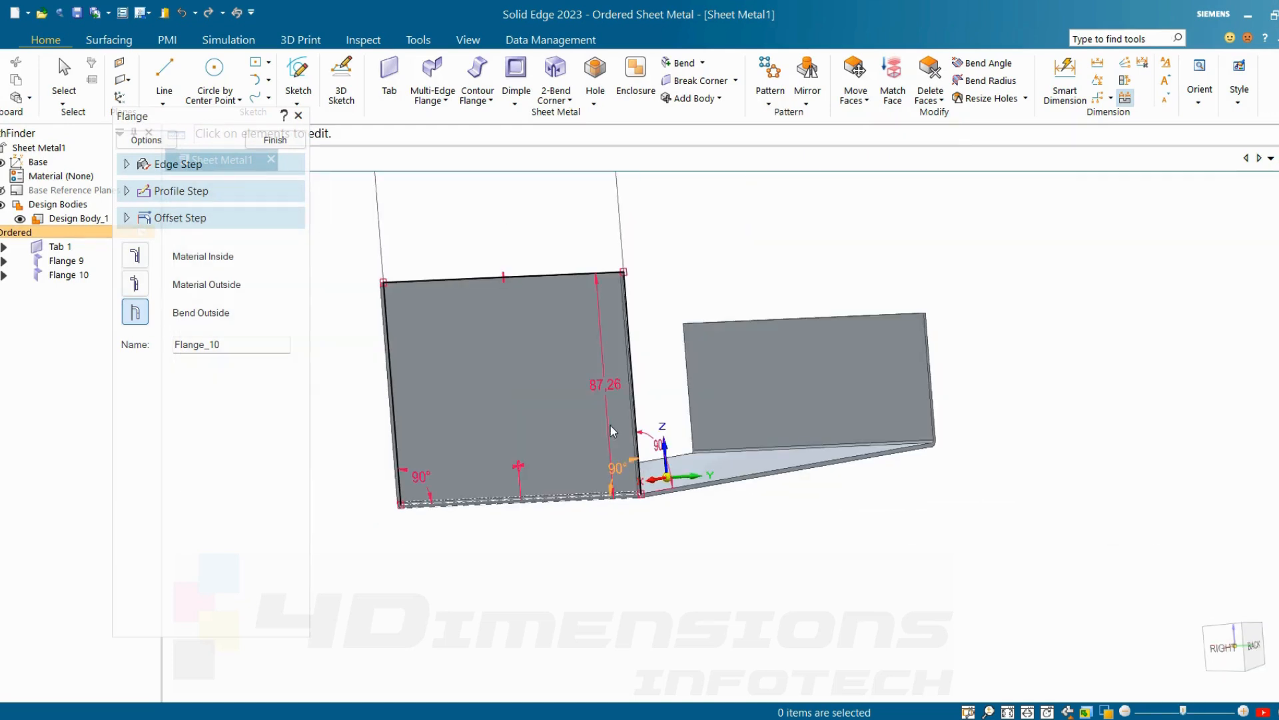
pyautogui.click(606, 383)
pyautogui.click(620, 387)
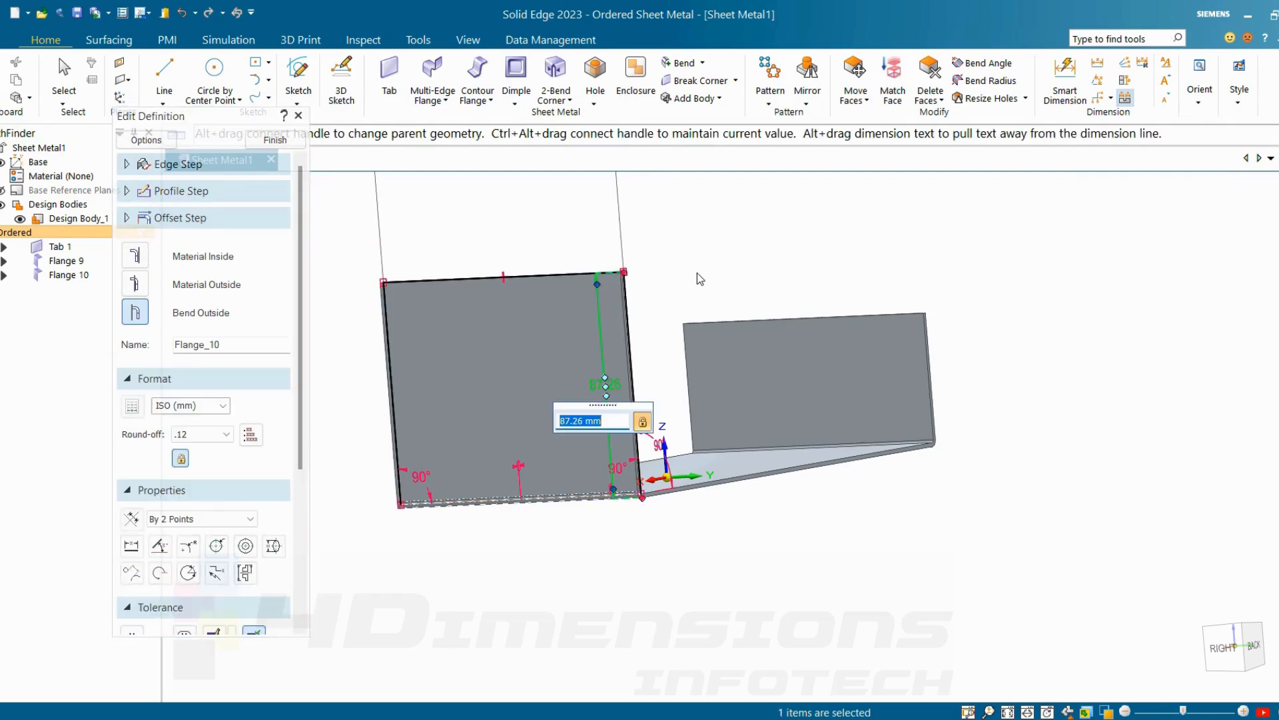
pyautogui.write('90')
pyautogui.press('Return')
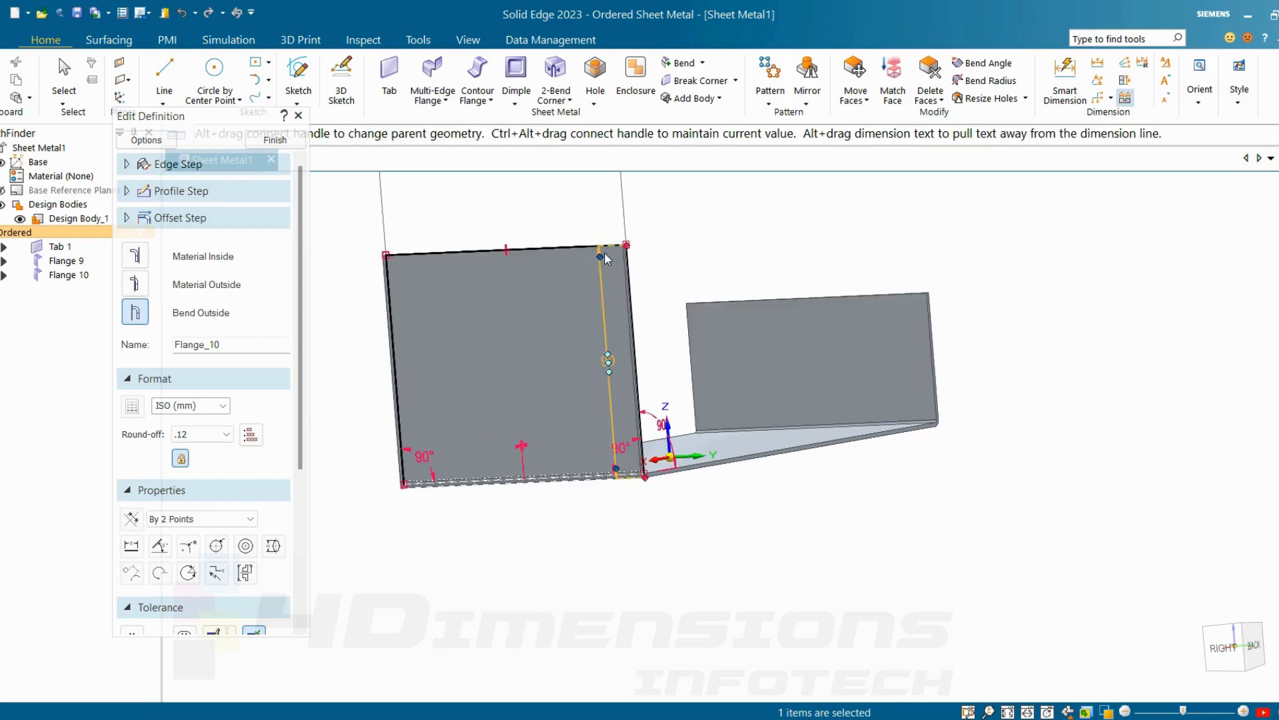
# Finish the edit of the second flange and delete both flanges, leaving only the base tab.
pyautogui.moveTo(826, 433); pyautogui.dragTo(776, 436, button='middle')
pyautogui.moveTo(839, 498); pyautogui.dragTo(938, 418, button='middle')
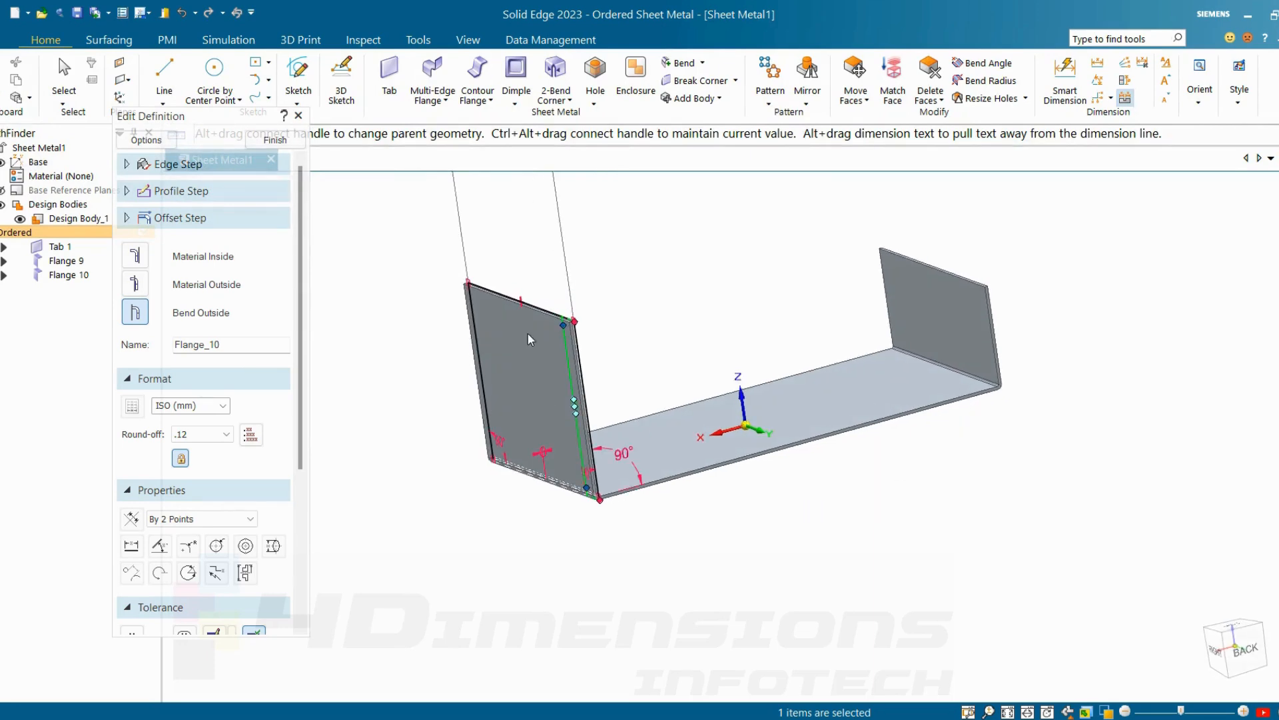
pyautogui.scroll(3, 626, 485)
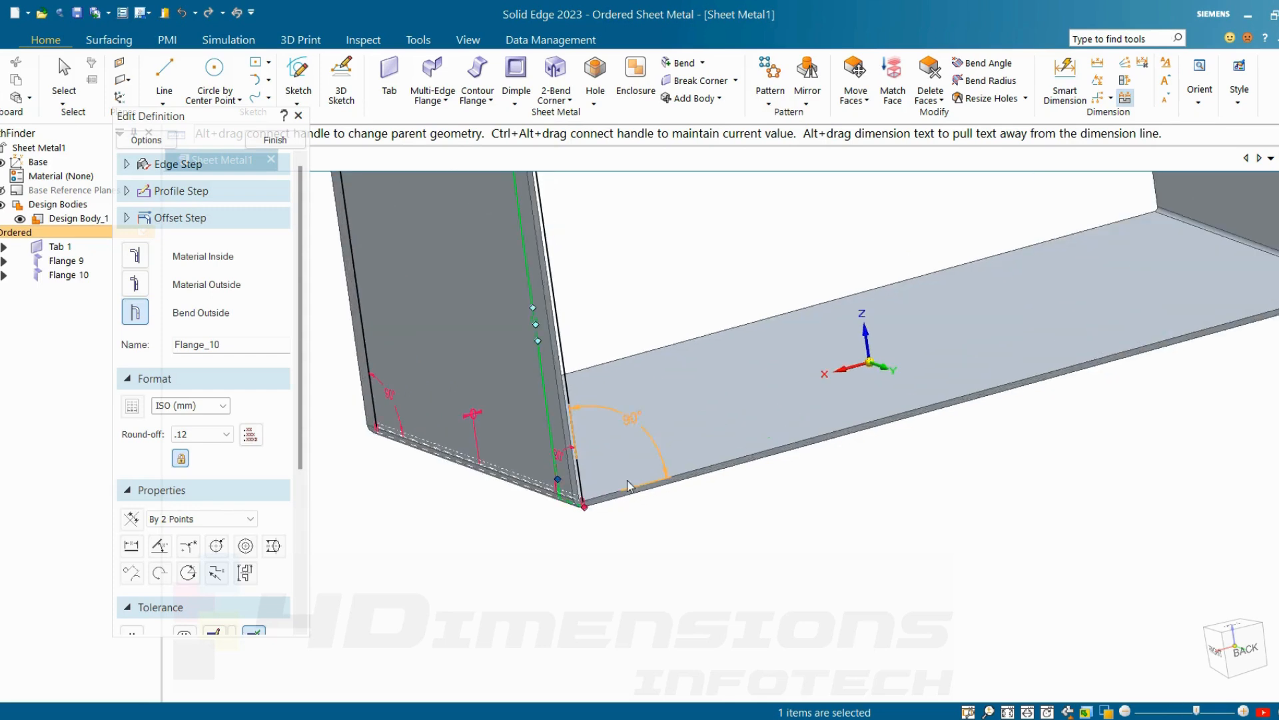
pyautogui.scroll(-5, 627, 486)
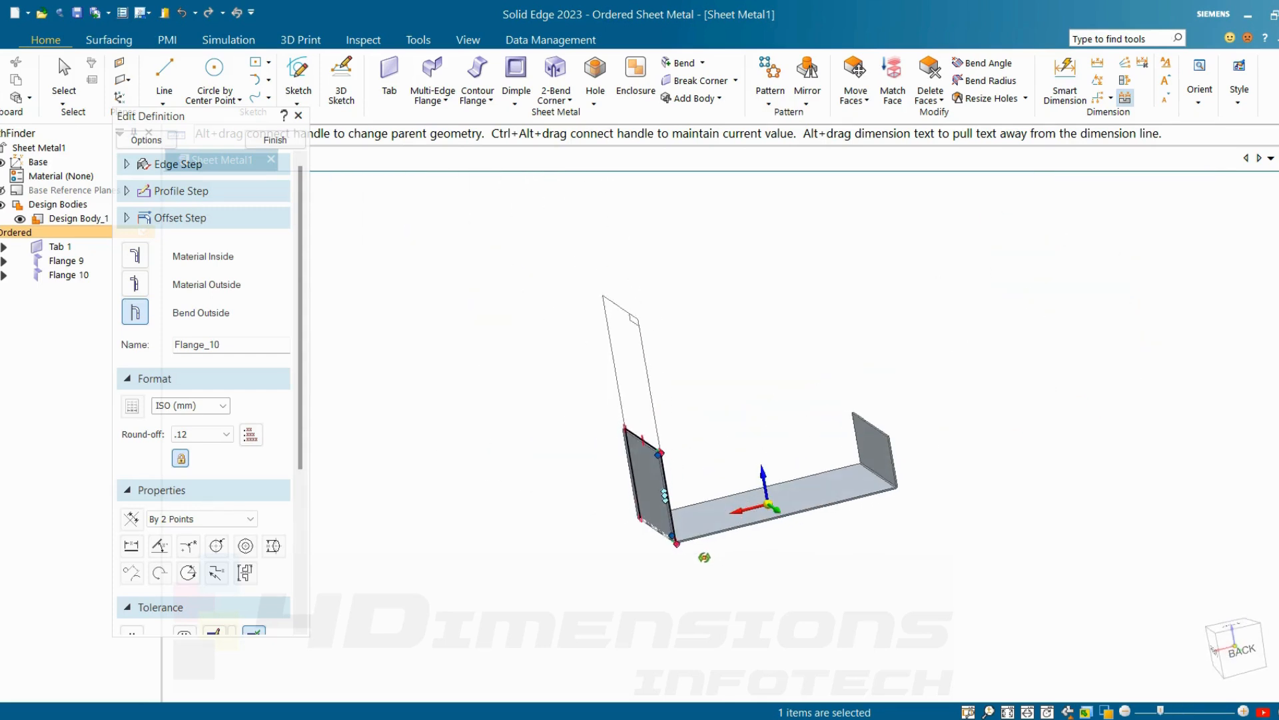
pyautogui.scroll(-3, 294, 503)
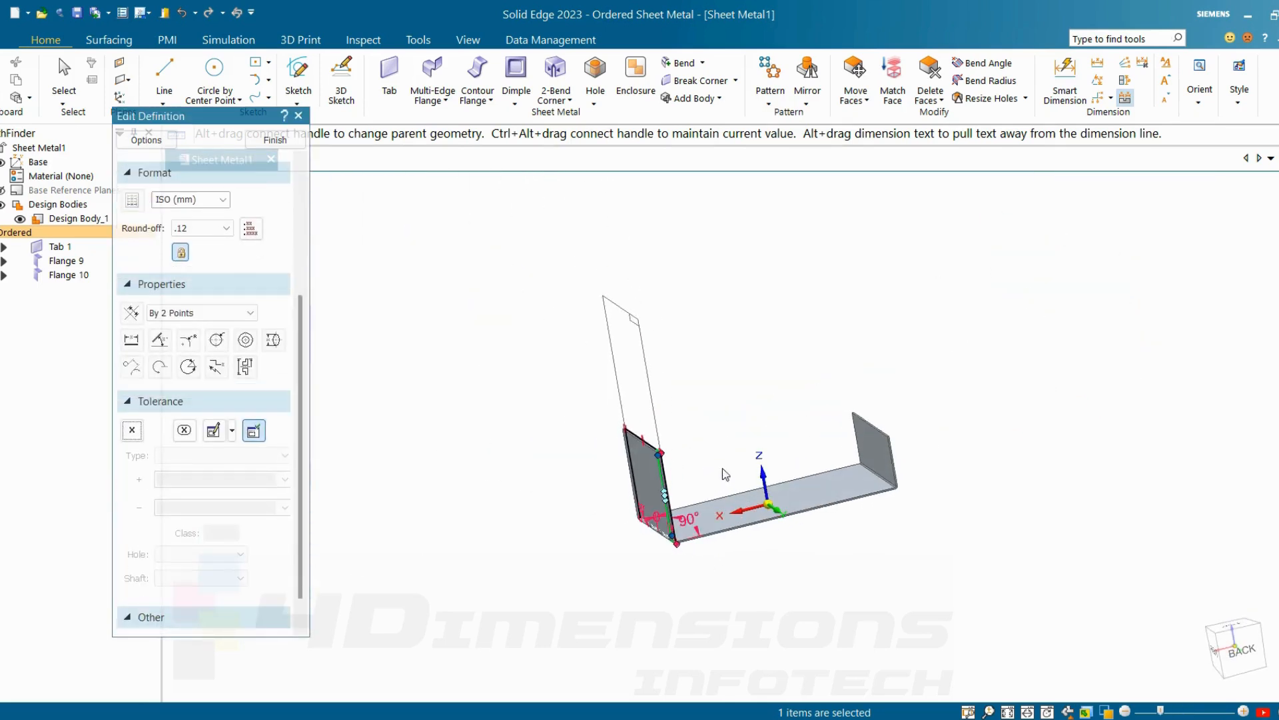
pyautogui.click(275, 139)
pyautogui.click(65, 260)
pyautogui.keyDown('shift'); pyautogui.click(69, 274); pyautogui.keyUp('shift')
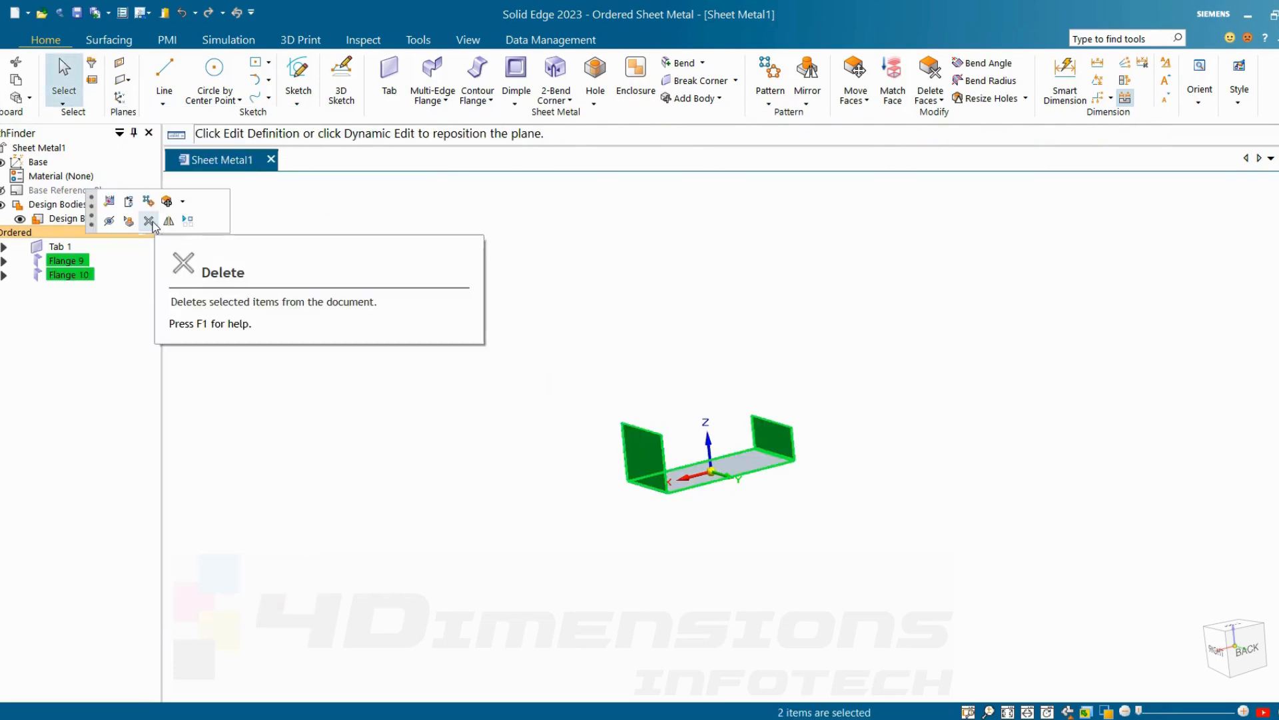
pyautogui.click(149, 221)
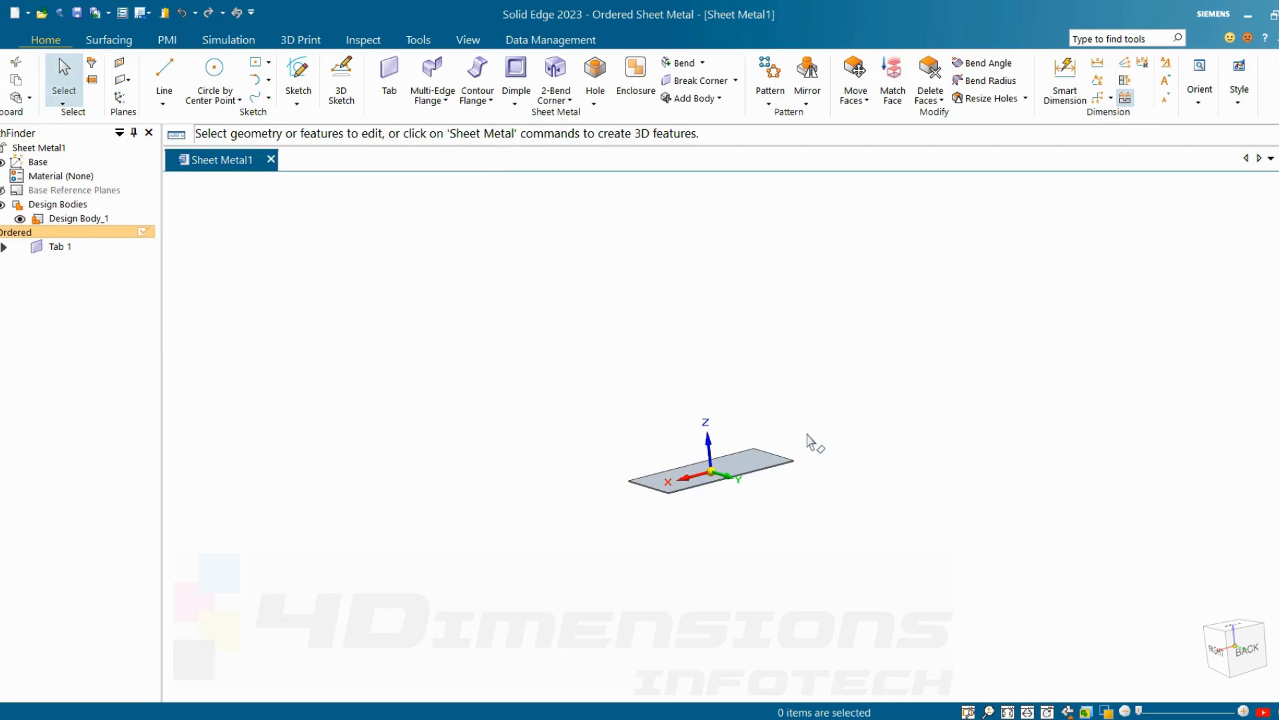
# Add an upward flange about 67 mm long on the tab's short edge, using Centered width, Material Inside and Outside Dimension.
pyautogui.moveTo(811, 443); pyautogui.dragTo(695, 527, button='middle')
pyautogui.scroll(3, 752, 490)
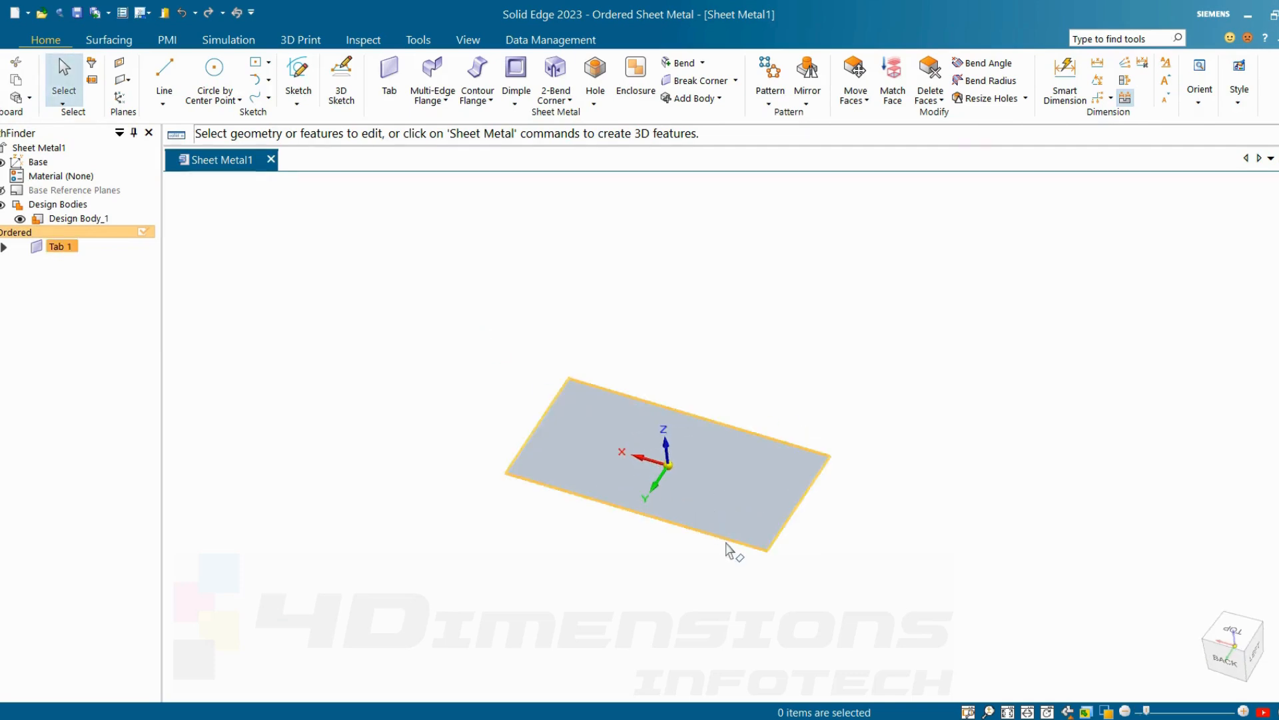
pyautogui.click(446, 101)
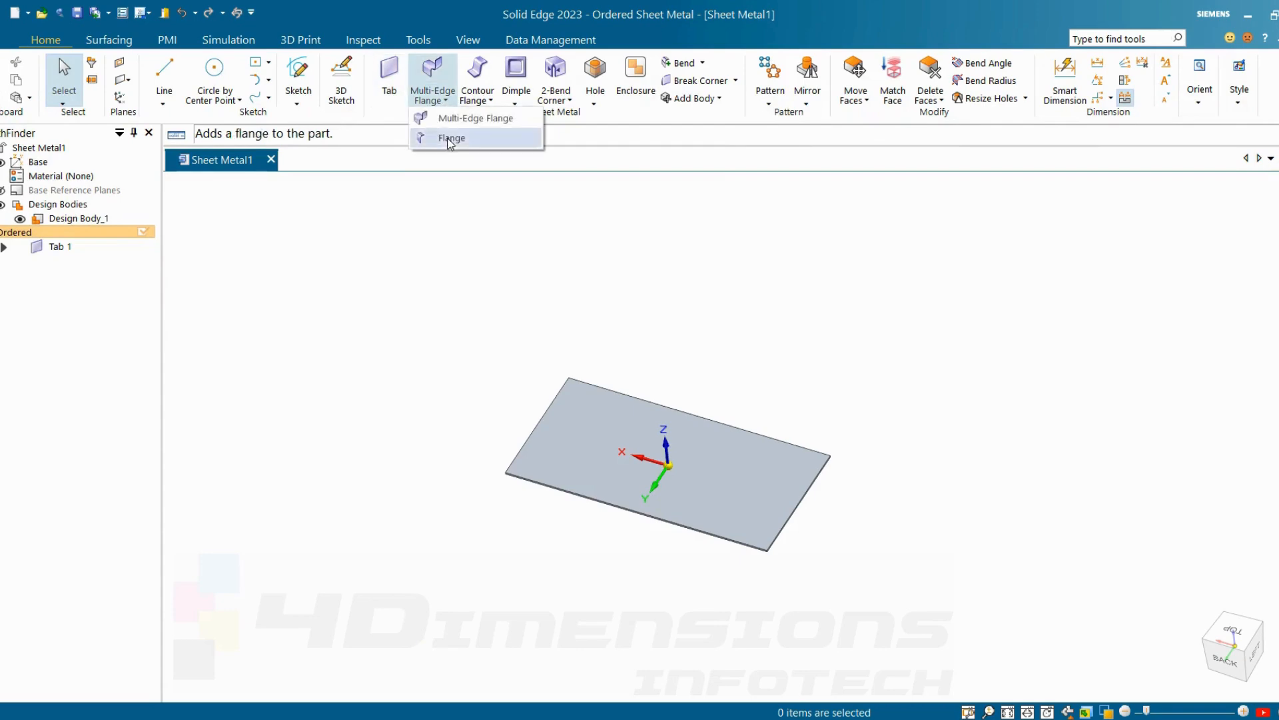
pyautogui.click(449, 136)
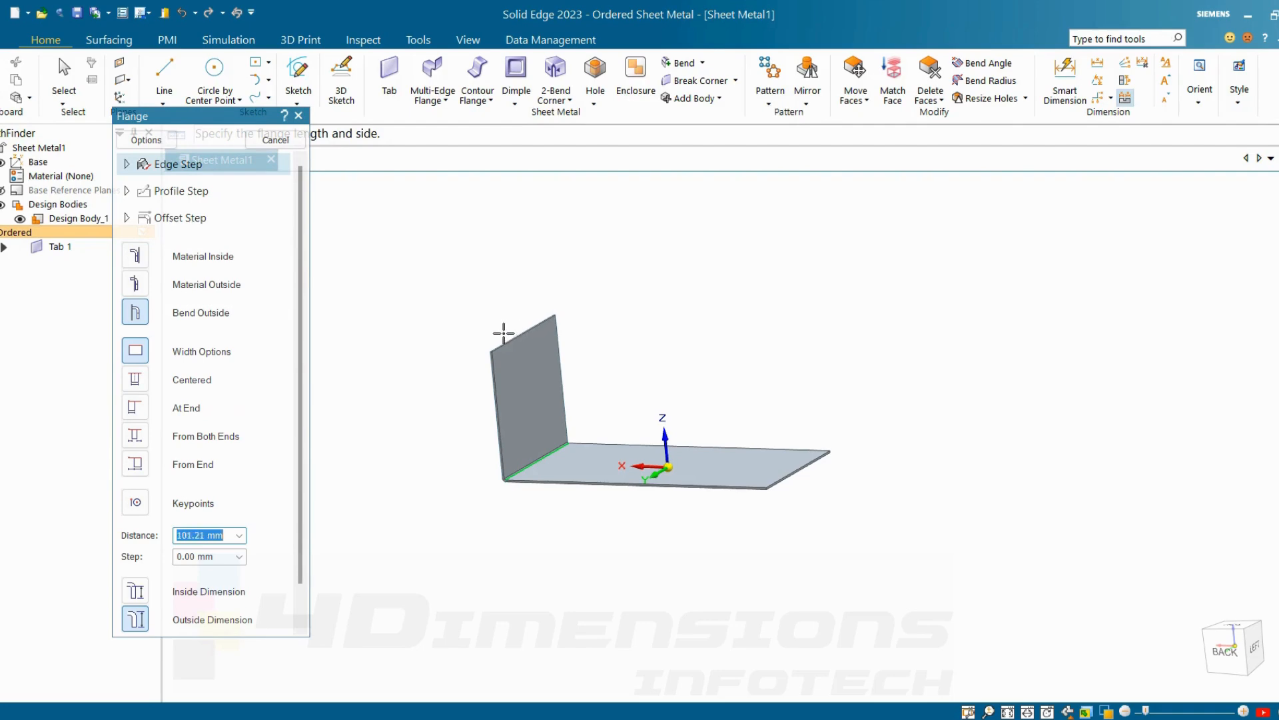
pyautogui.click(135, 378)
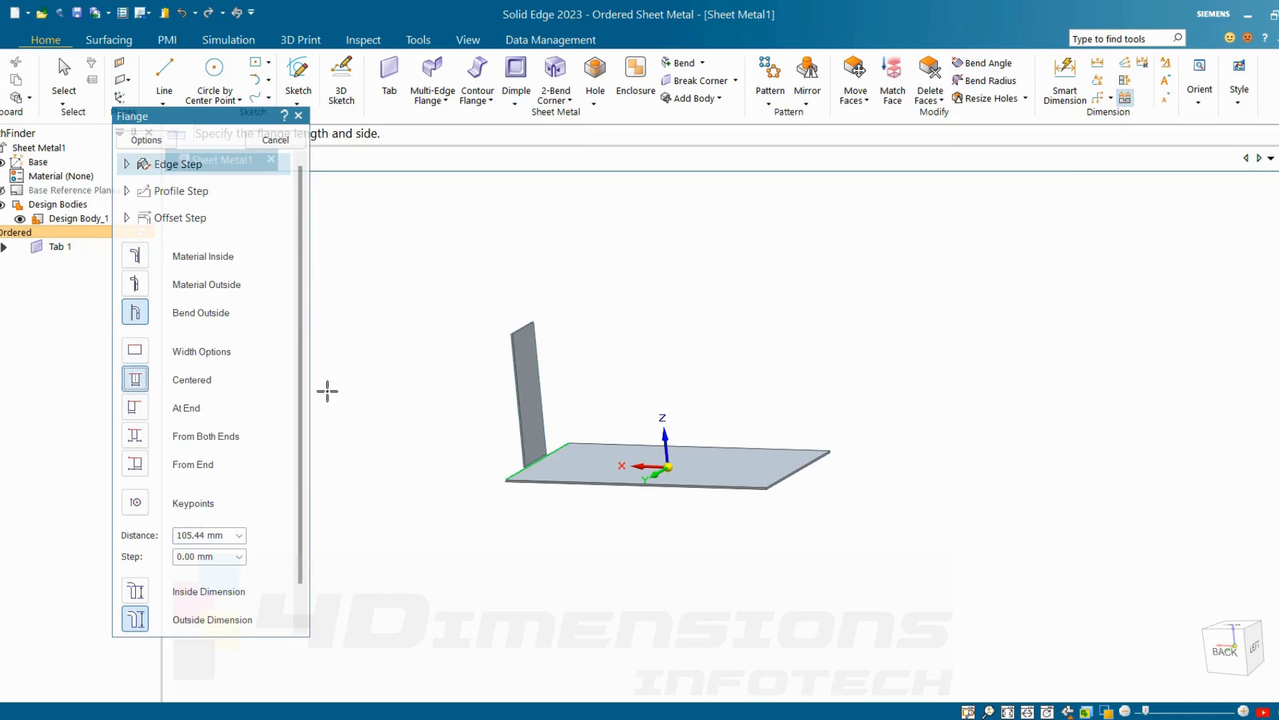
pyautogui.scroll(3, 566, 407)
pyautogui.moveTo(614, 474)
pyautogui.mouseDown(button='middle')
pyautogui.moveTo(663, 462)
pyautogui.moveTo(593, 481)
pyautogui.mouseUp(button='middle')
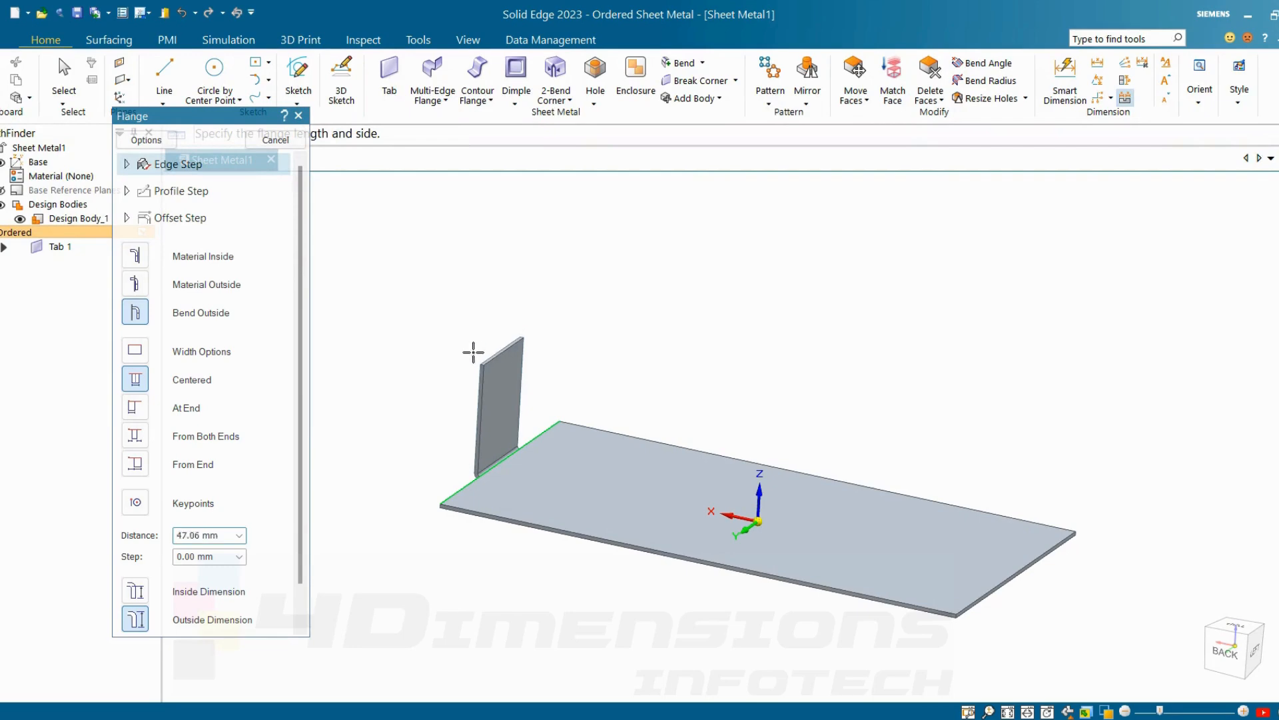
pyautogui.moveTo(474, 351); pyautogui.dragTo(526, 340, button='middle')
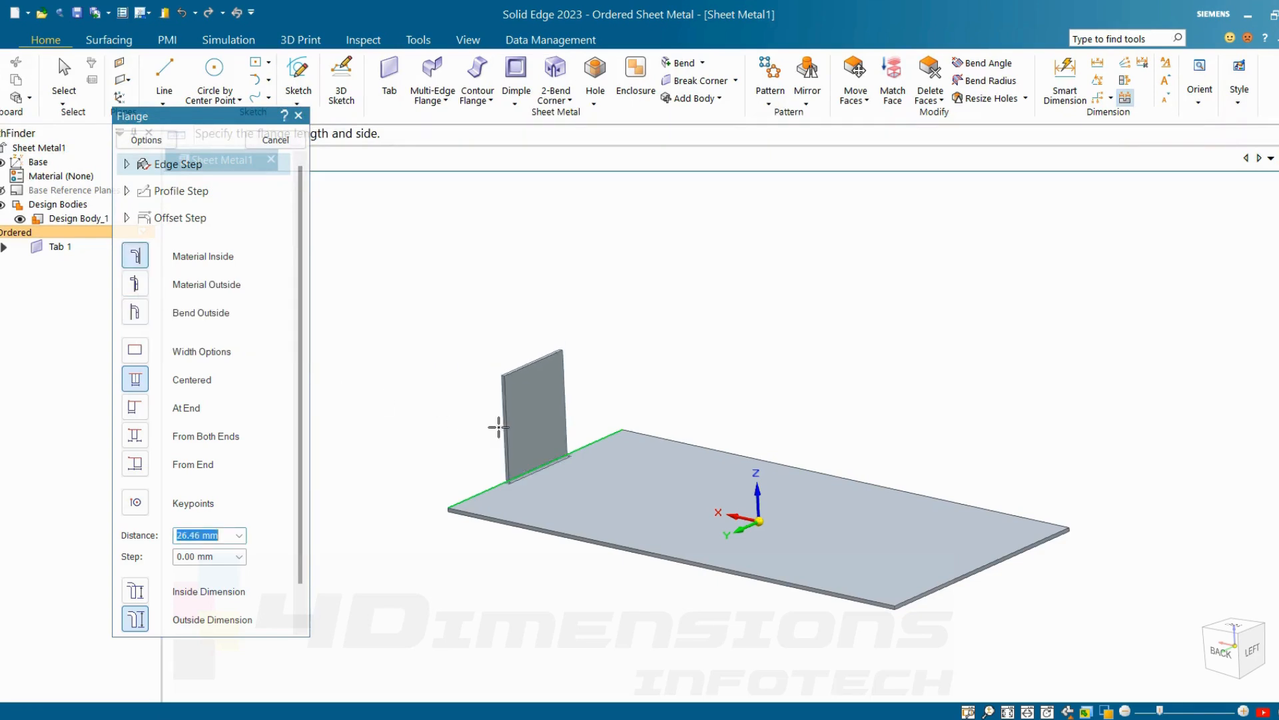
pyautogui.scroll(6, 529, 423)
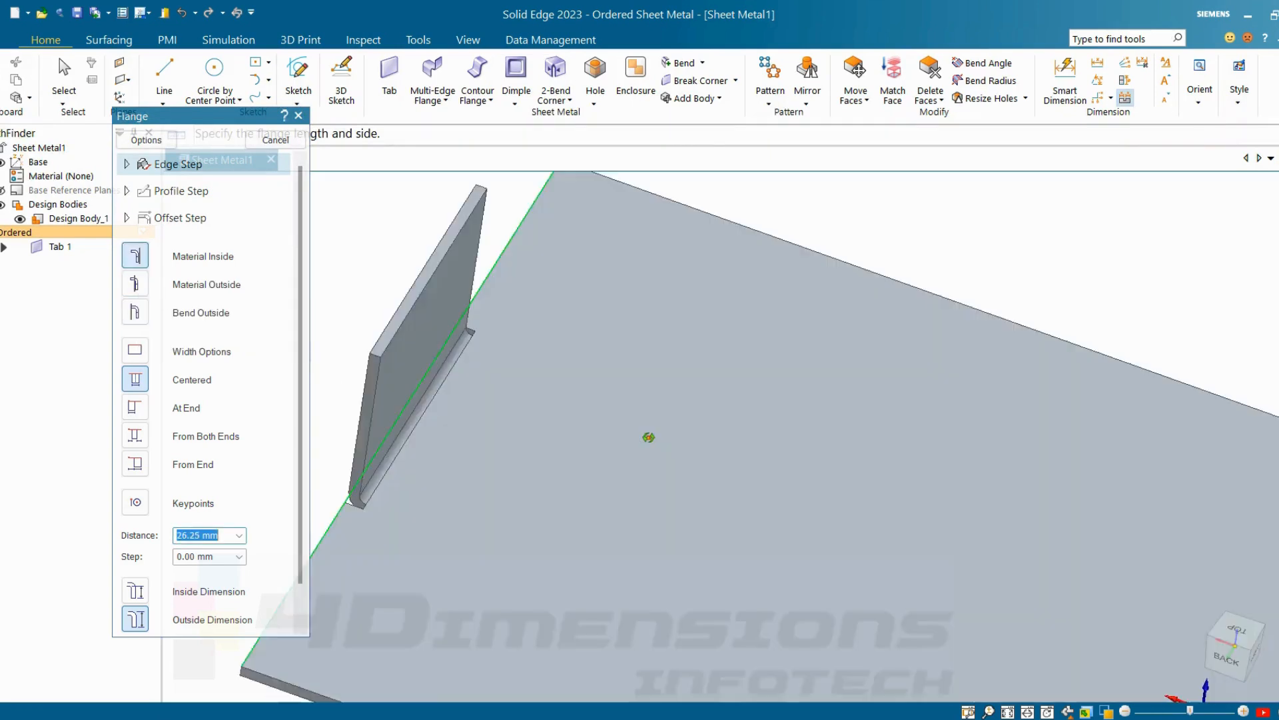
pyautogui.moveTo(648, 437); pyautogui.dragTo(629, 494, button='middle')
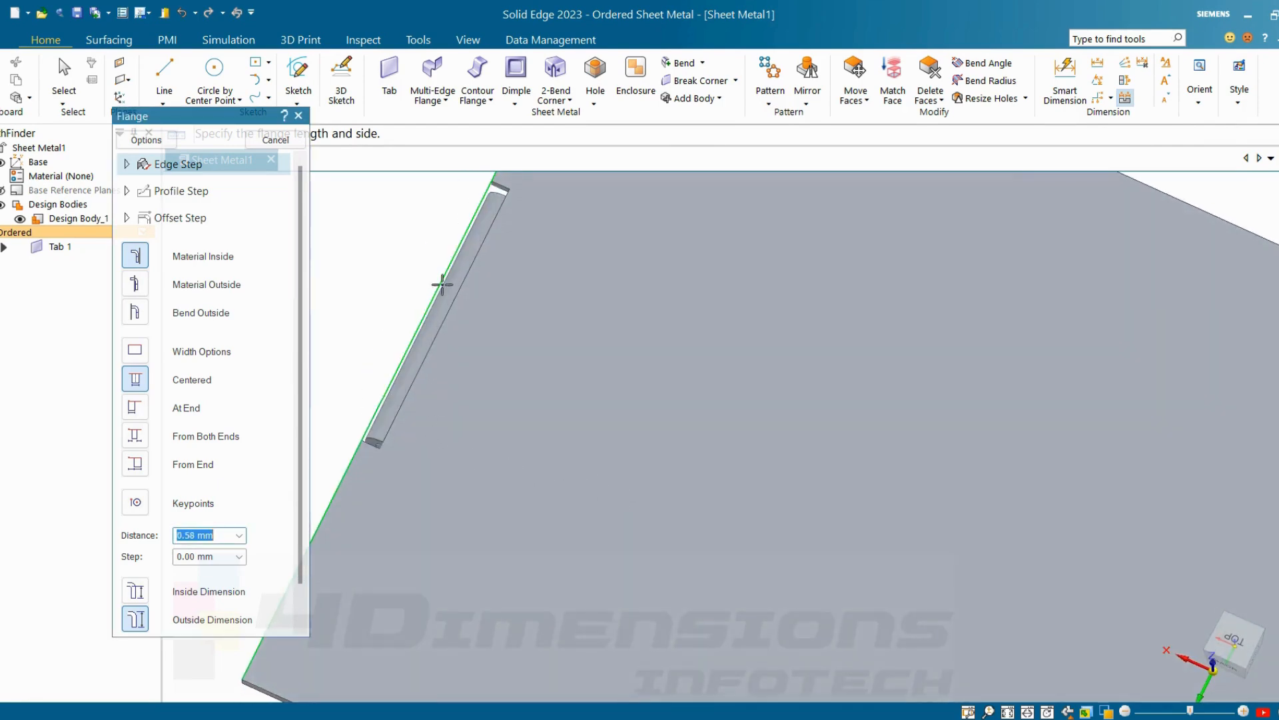
pyautogui.scroll(-6, 517, 353)
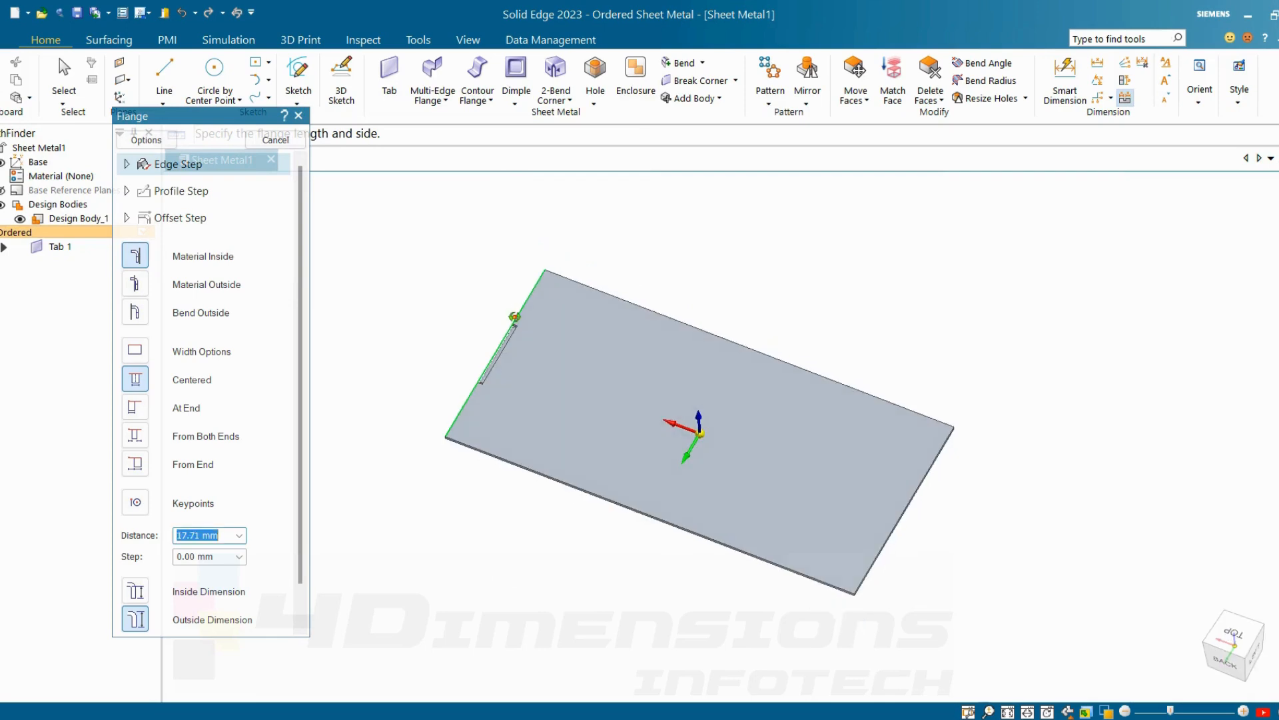
pyautogui.click(549, 341)
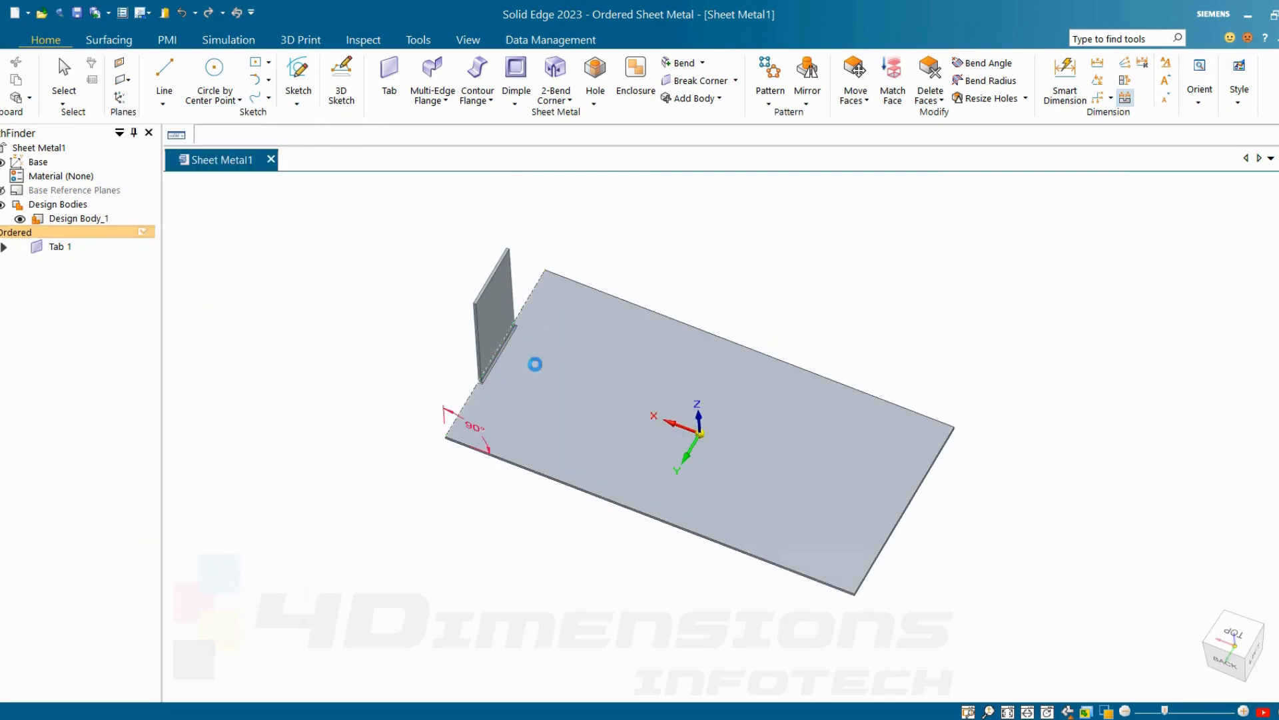
# Set the centered flange's width to 50 mm and its length to 70 mm.
pyautogui.moveTo(495, 331); pyautogui.dragTo(502, 427, button='middle')
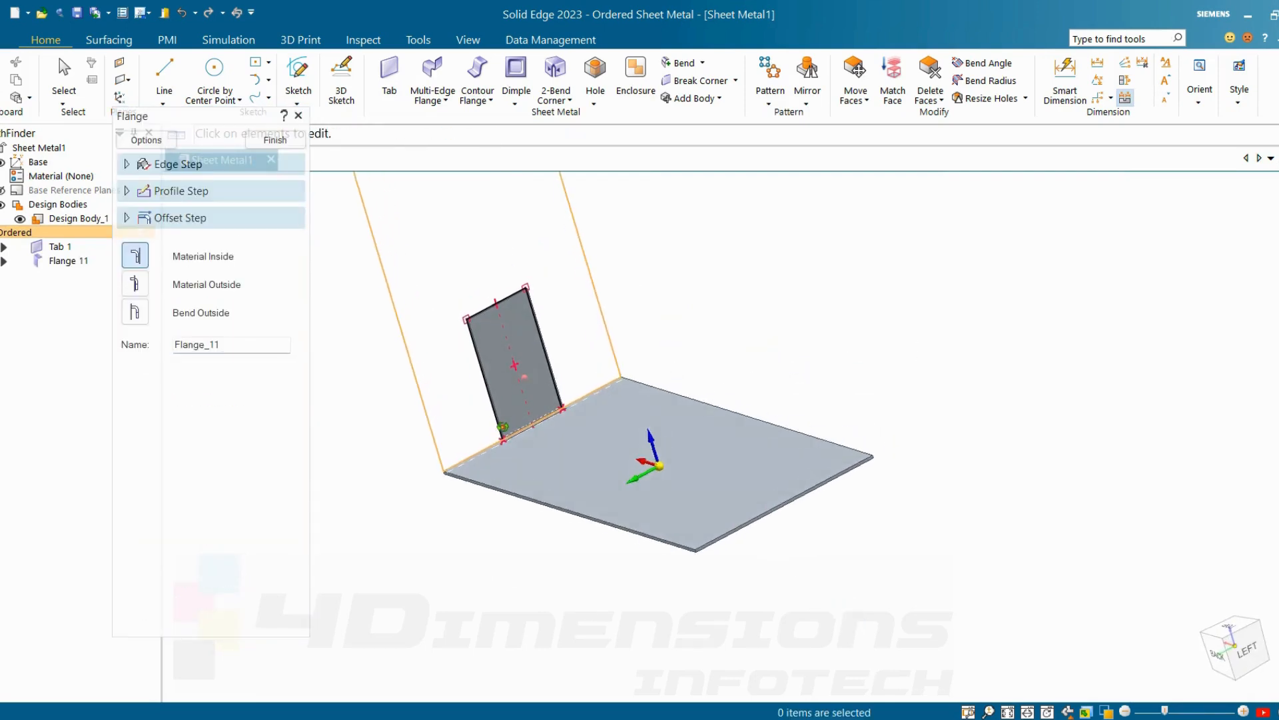
pyautogui.scroll(3, 509, 348)
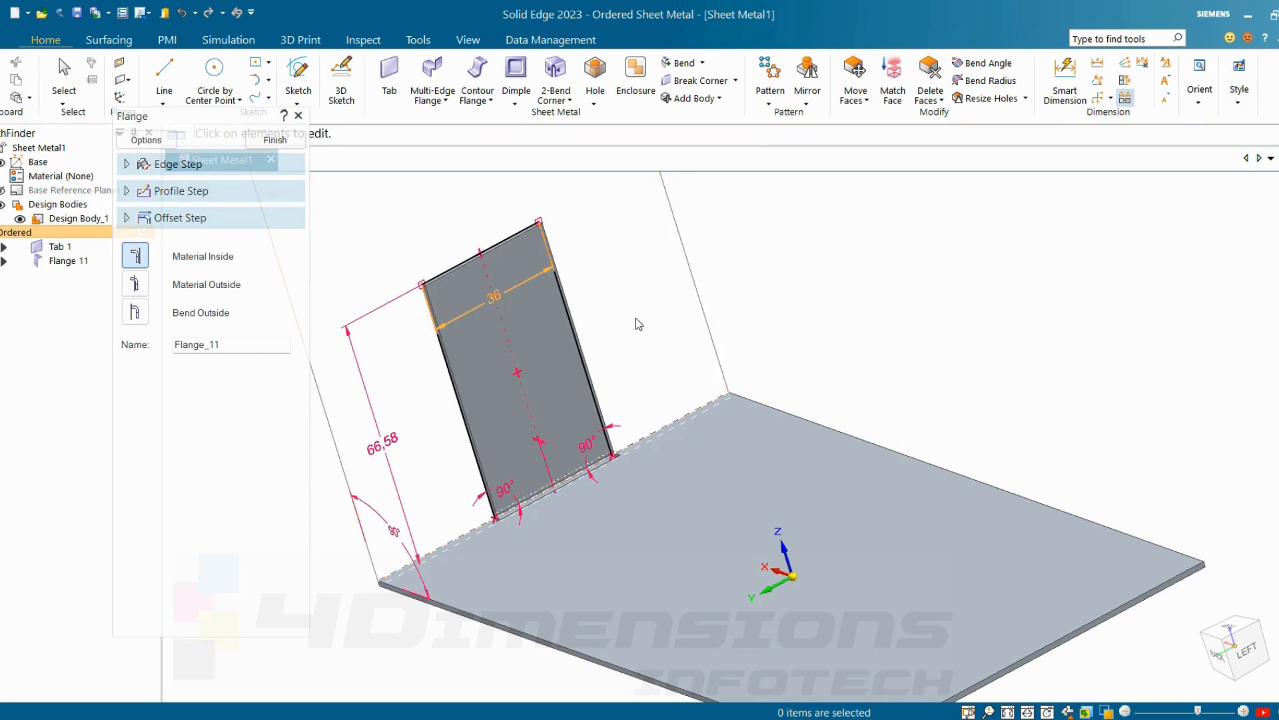
pyautogui.scroll(-2, 635, 318)
pyautogui.click(552, 303)
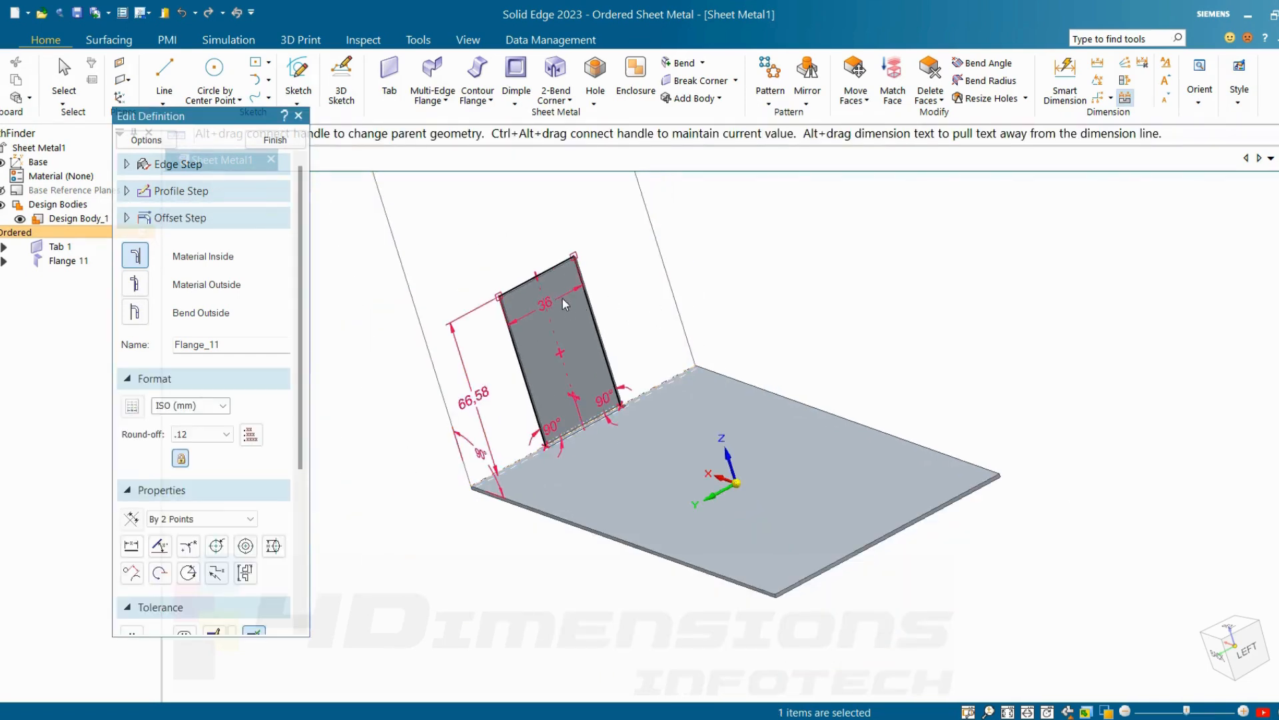
pyautogui.click(562, 298)
pyautogui.write('50')
pyautogui.press('Return')
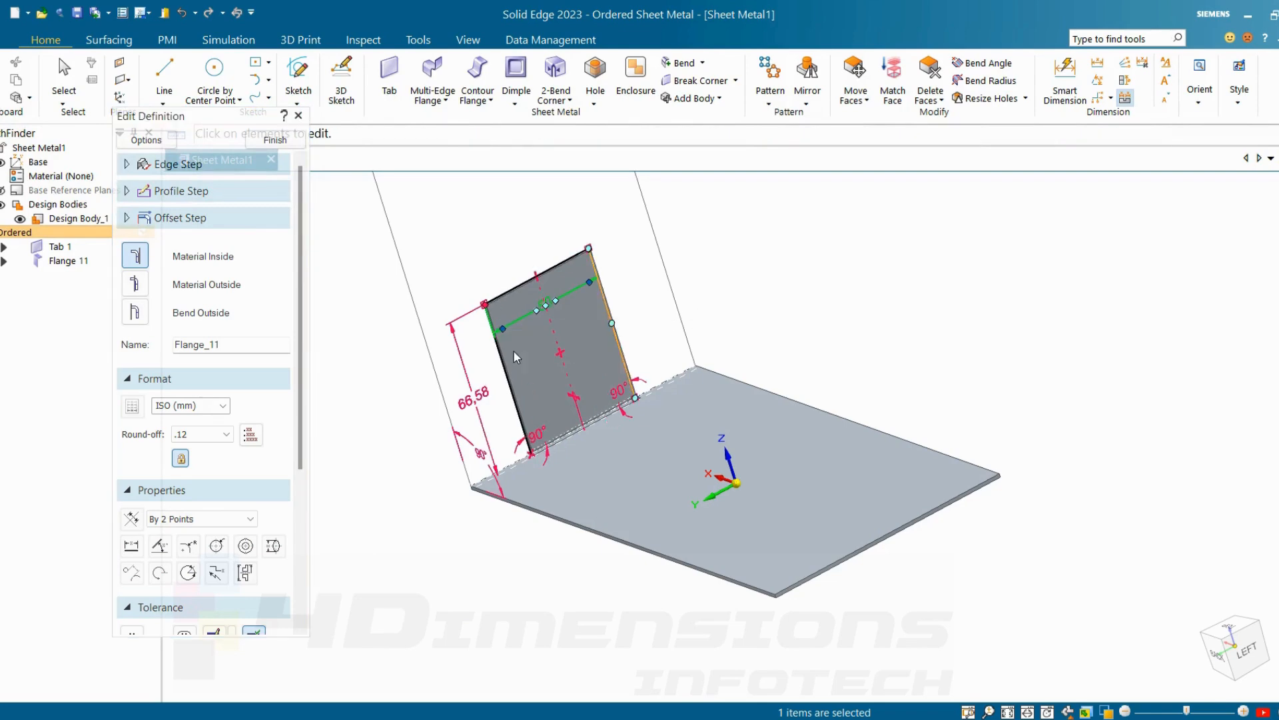
pyautogui.click(485, 392)
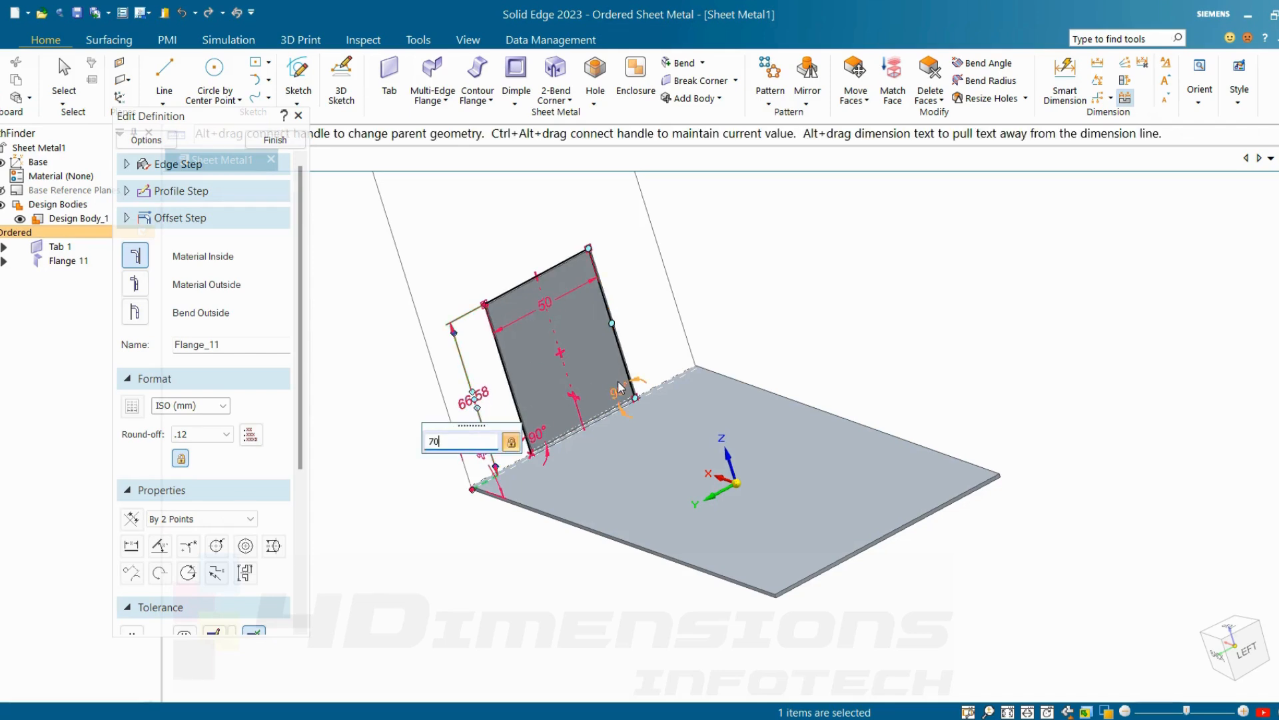
pyautogui.press('Return')
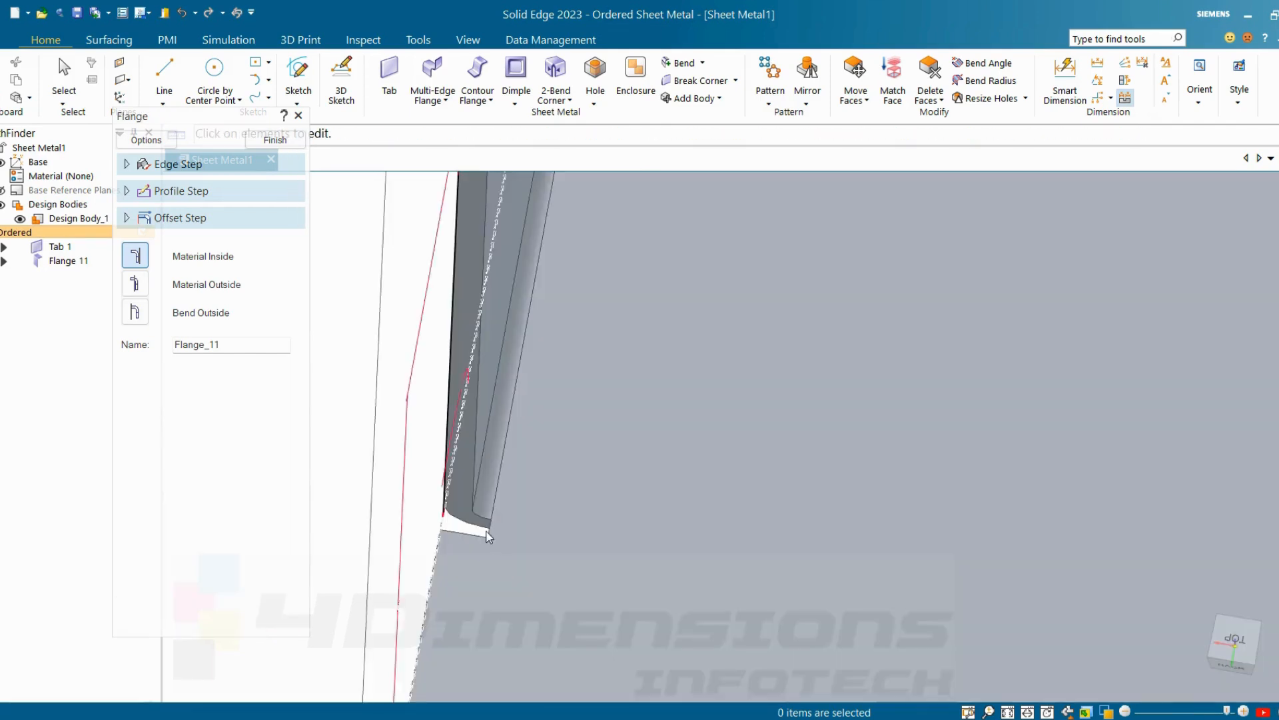
# Examine the bend relief cutouts at both ends of the centered flange's bend, and finish the flange.
pyautogui.scroll(3, 488, 535)
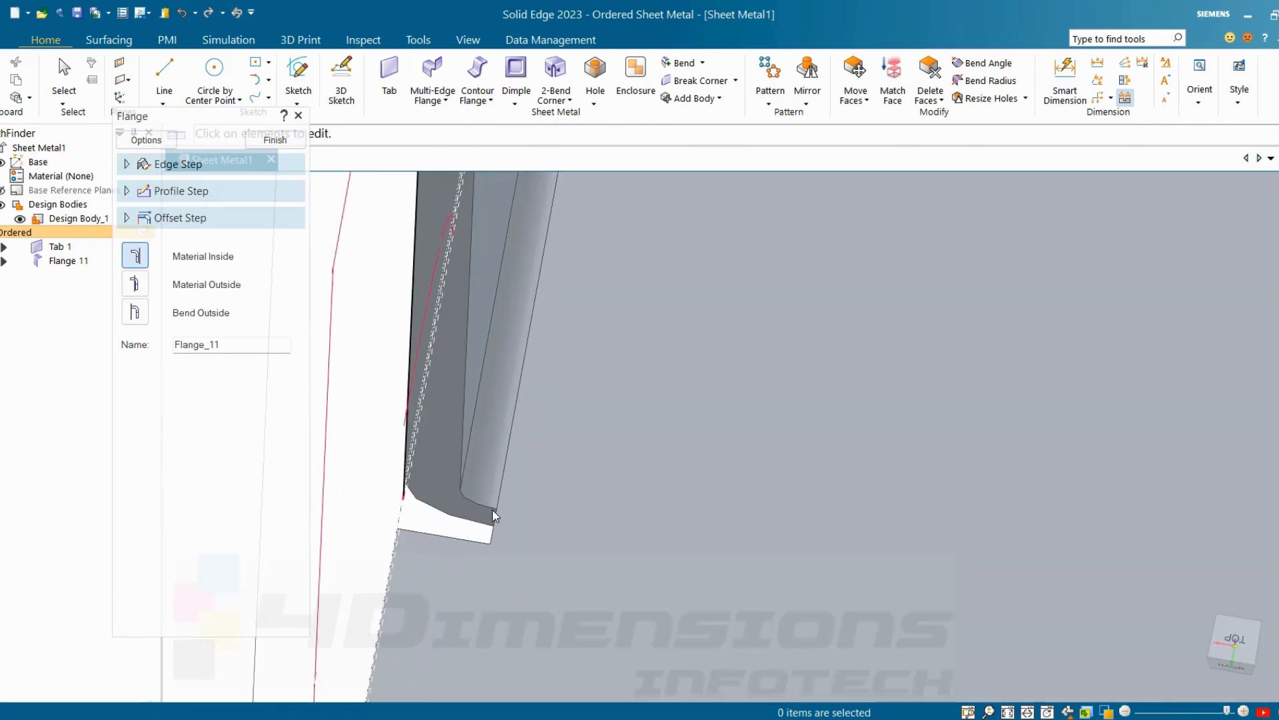
pyautogui.scroll(-3, 602, 354)
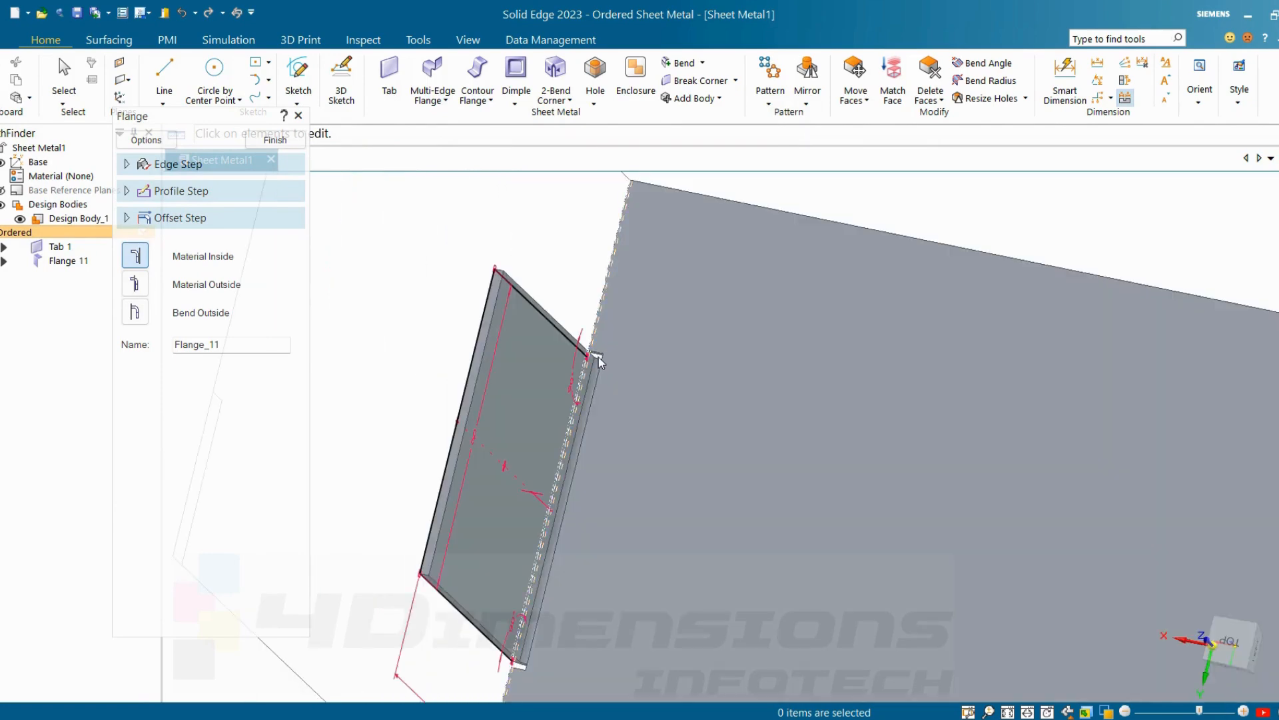
pyautogui.scroll(2, 600, 363)
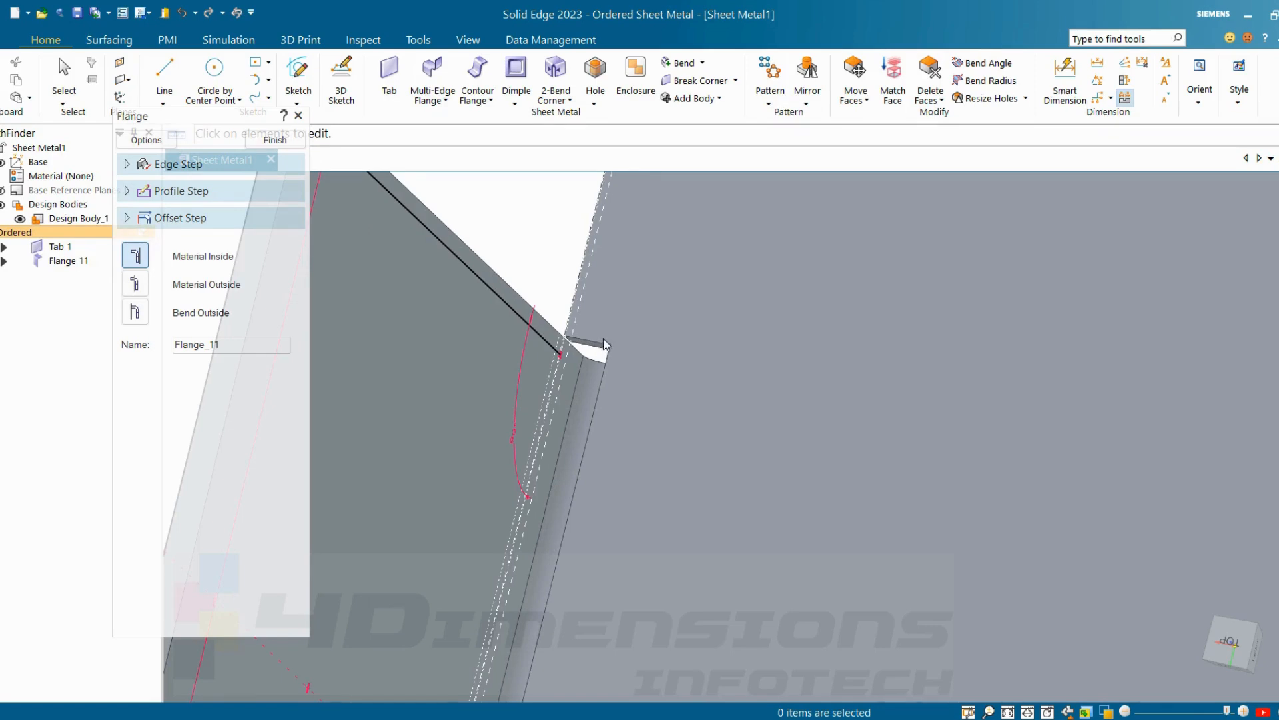
pyautogui.moveTo(600, 362)
pyautogui.mouseDown(button='middle')
pyautogui.moveTo(607, 398)
pyautogui.moveTo(605, 361)
pyautogui.mouseUp(button='middle')
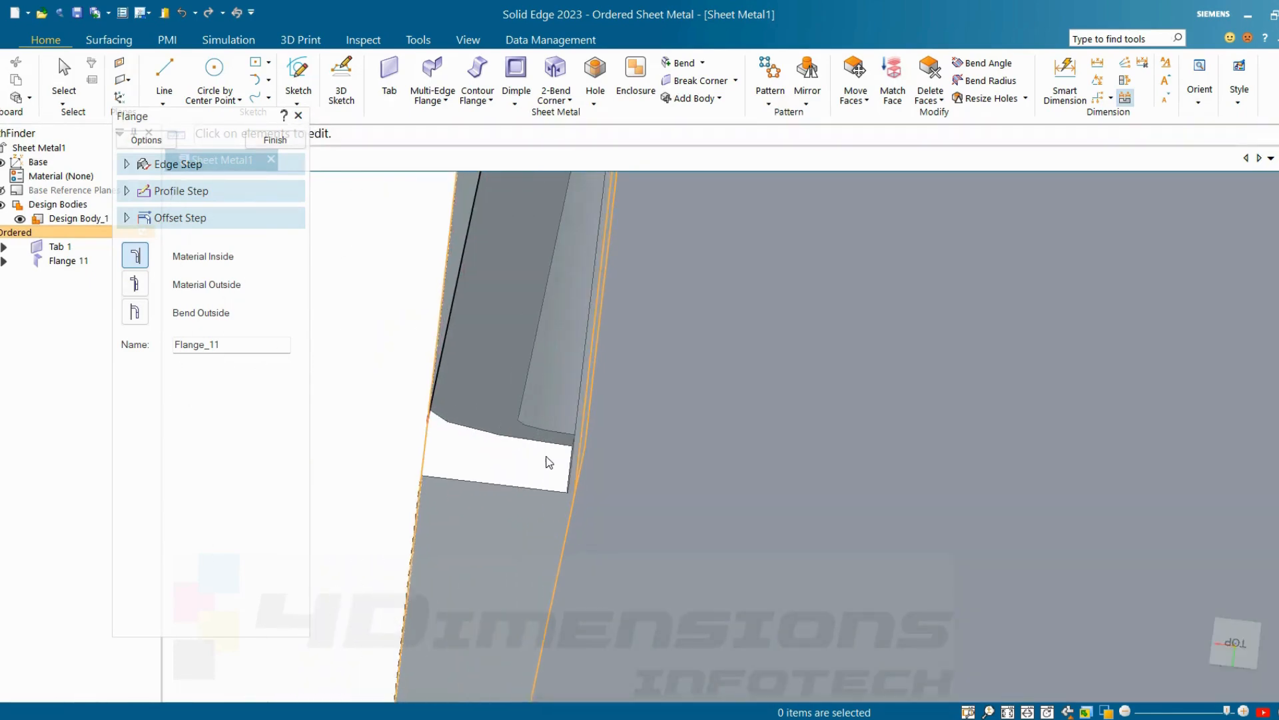
pyautogui.scroll(1, 546, 456)
pyautogui.scroll(-7, 642, 505)
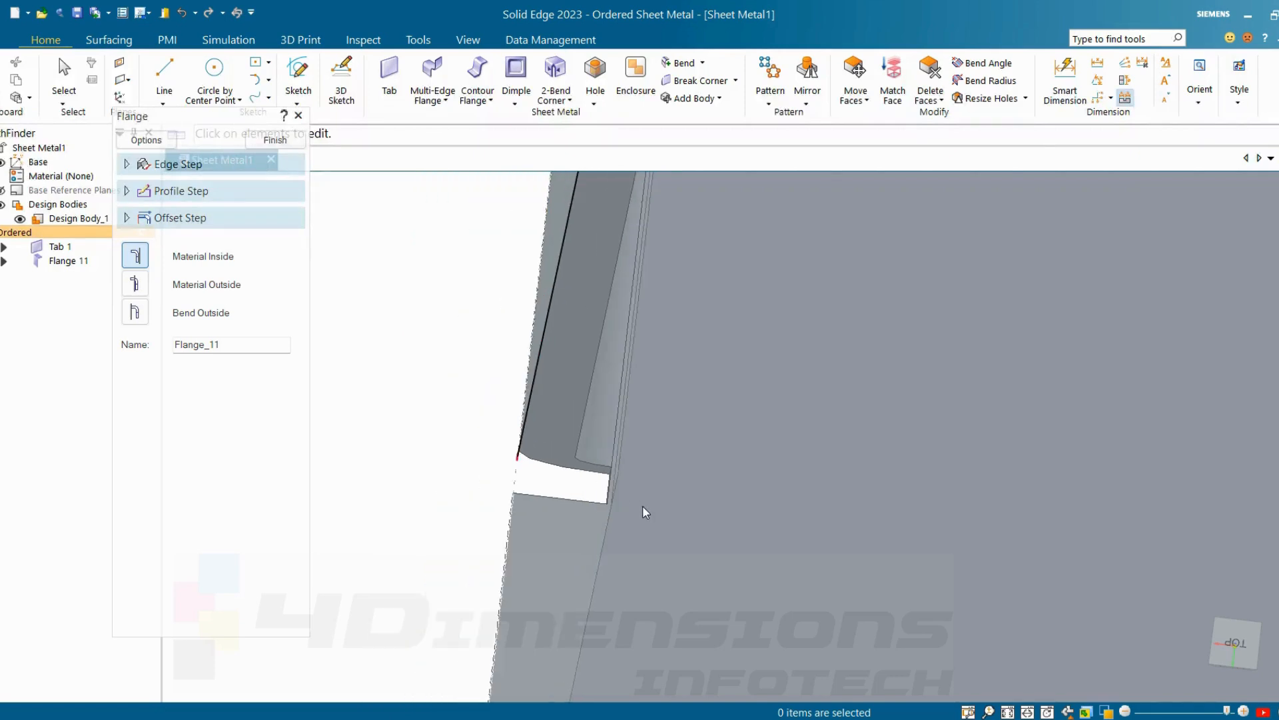
pyautogui.press('Escape')
pyautogui.moveTo(656, 514); pyautogui.dragTo(552, 444, button='middle')
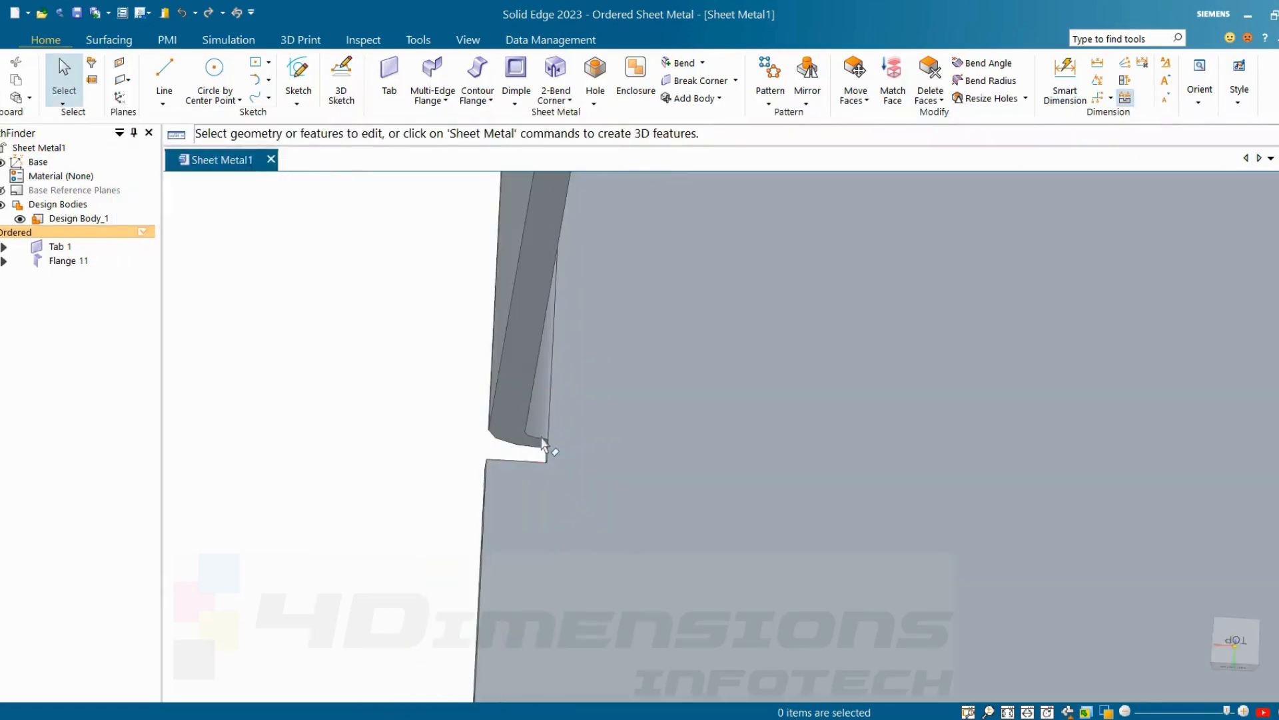
pyautogui.scroll(-6, 692, 489)
# Edit the centered flange to override the default bend relief depth and width, and set the relief depth to 1 mm.
pyautogui.click(227, 297)
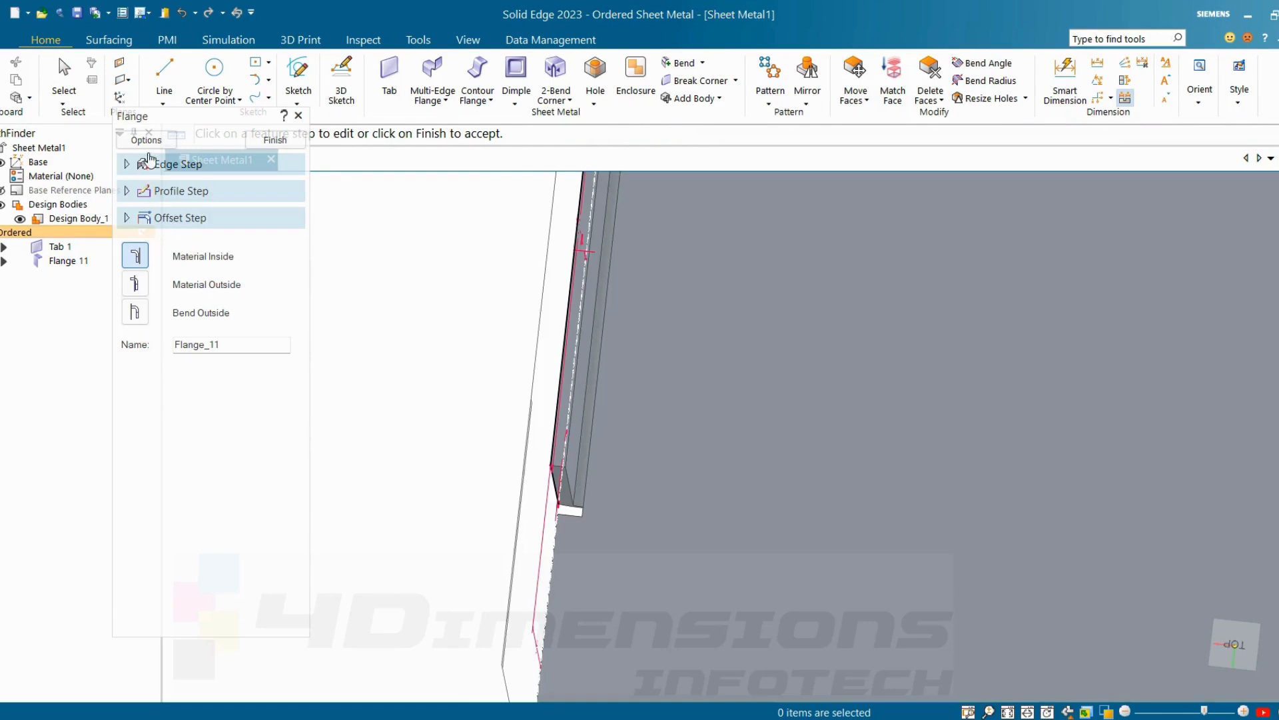
pyautogui.moveTo(193, 119); pyautogui.dragTo(294, 217)
pyautogui.click(243, 234)
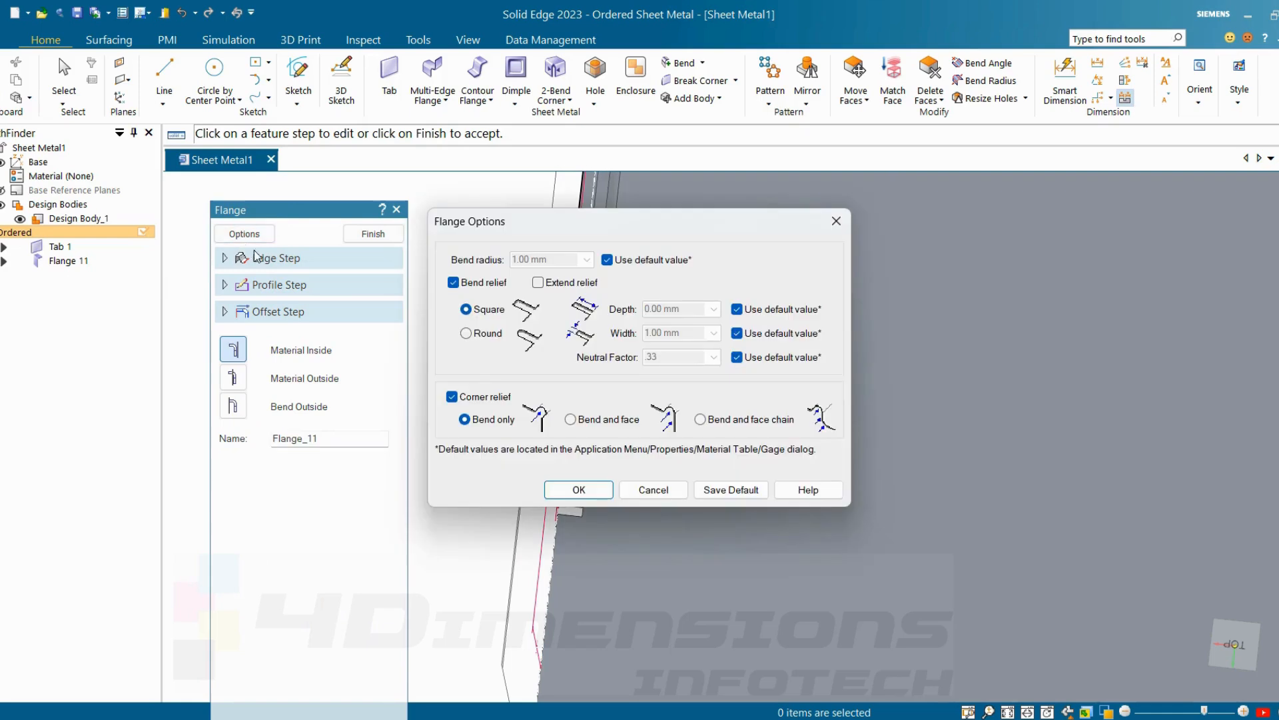
pyautogui.click(738, 310)
pyautogui.click(737, 334)
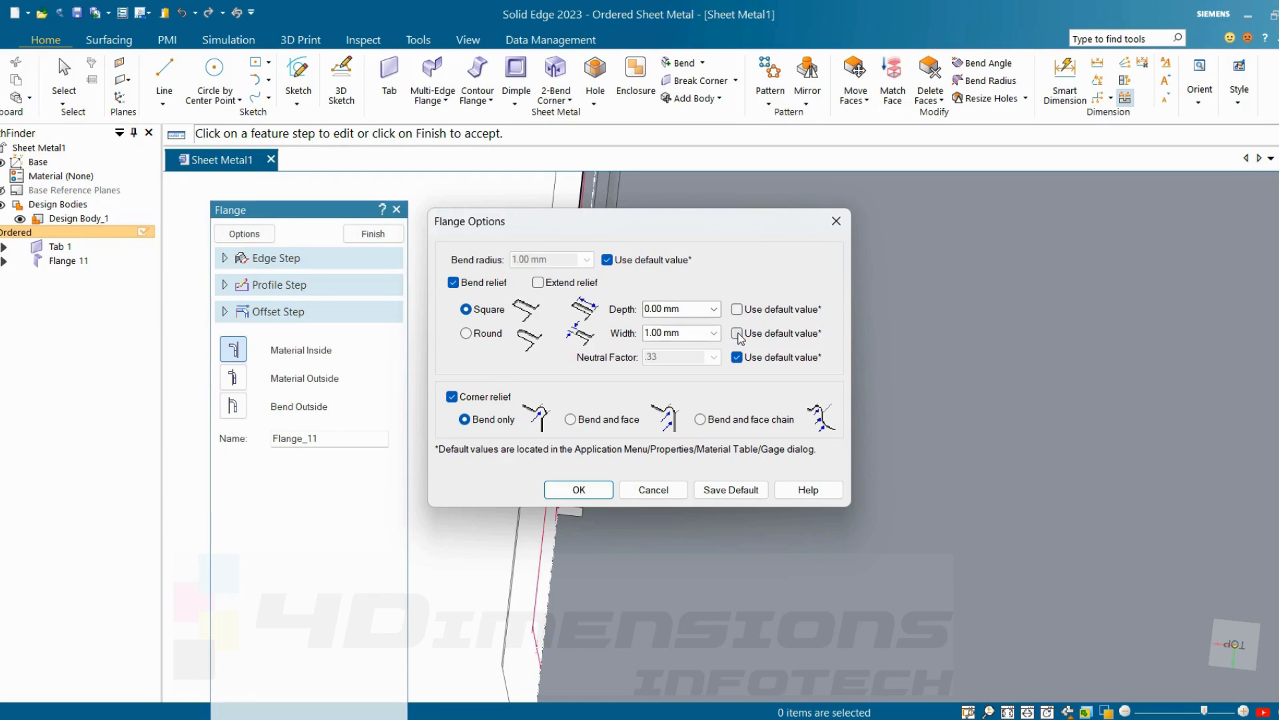
pyautogui.moveTo(660, 215); pyautogui.dragTo(268, 201)
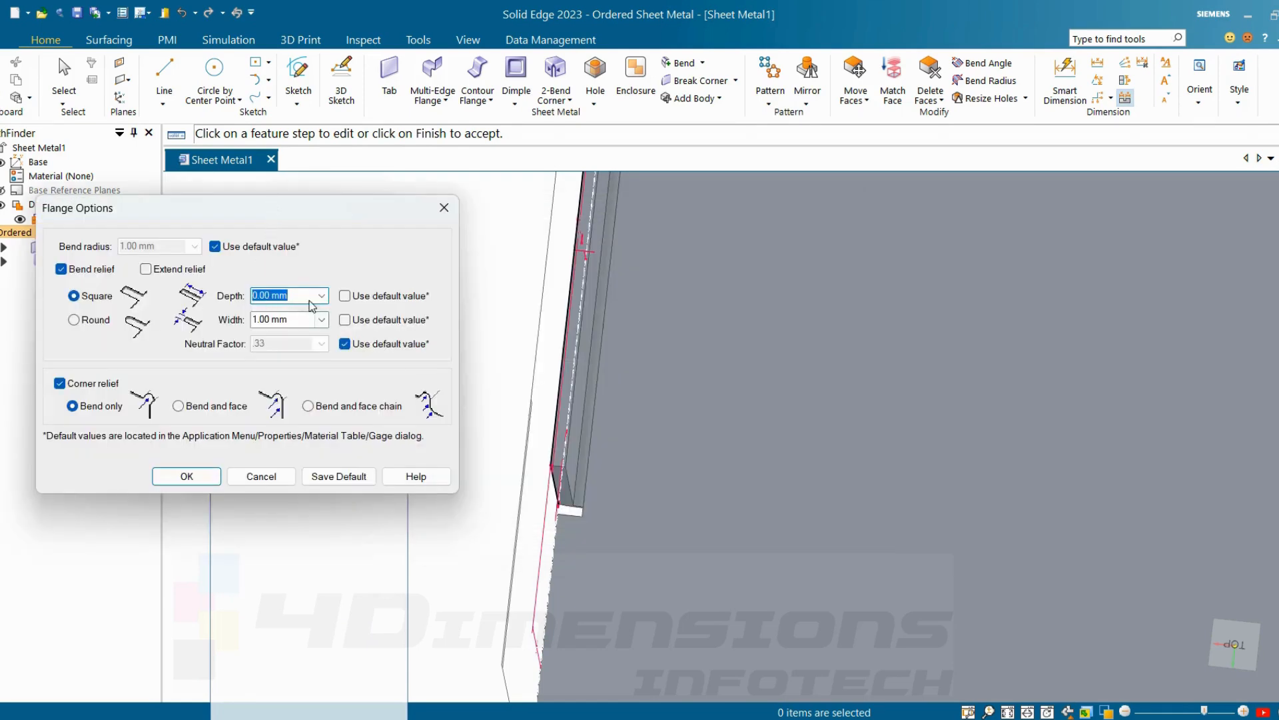
pyautogui.write('5')
pyautogui.press('Return')
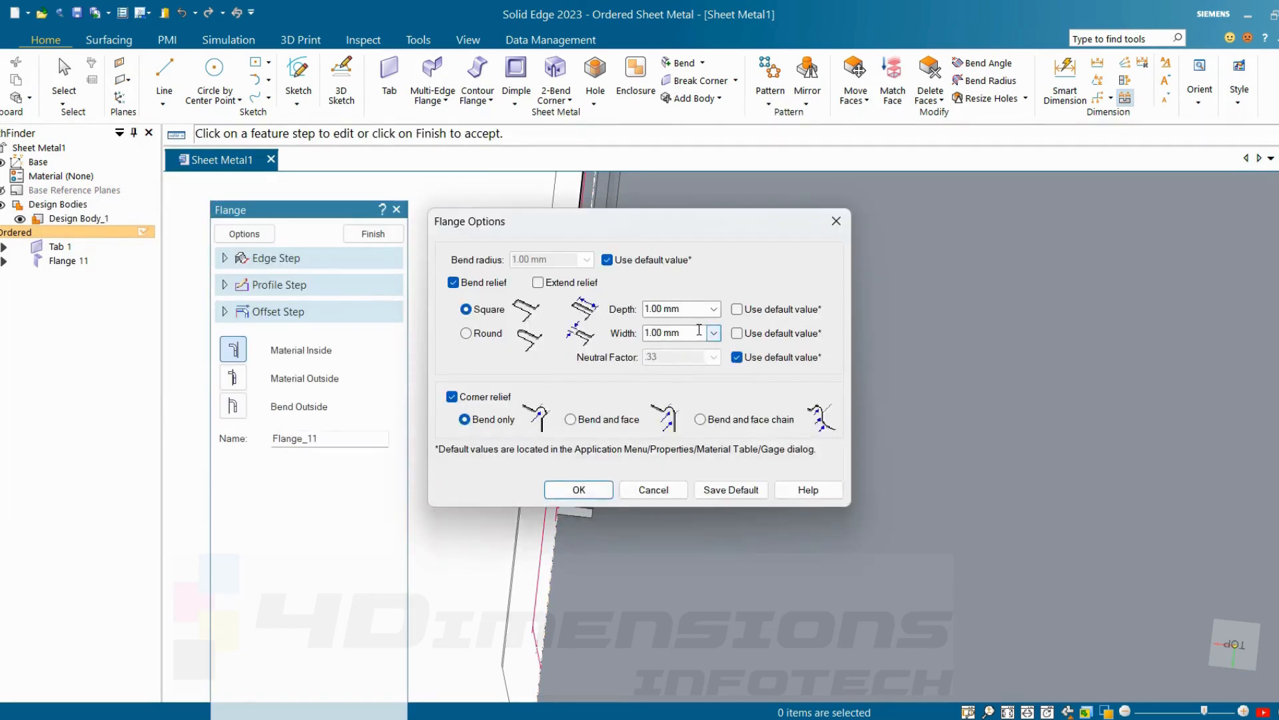
# Set the centered flange's bend relief width to 2 mm and finish the flange.
pyautogui.moveTo(699, 330); pyautogui.dragTo(603, 347)
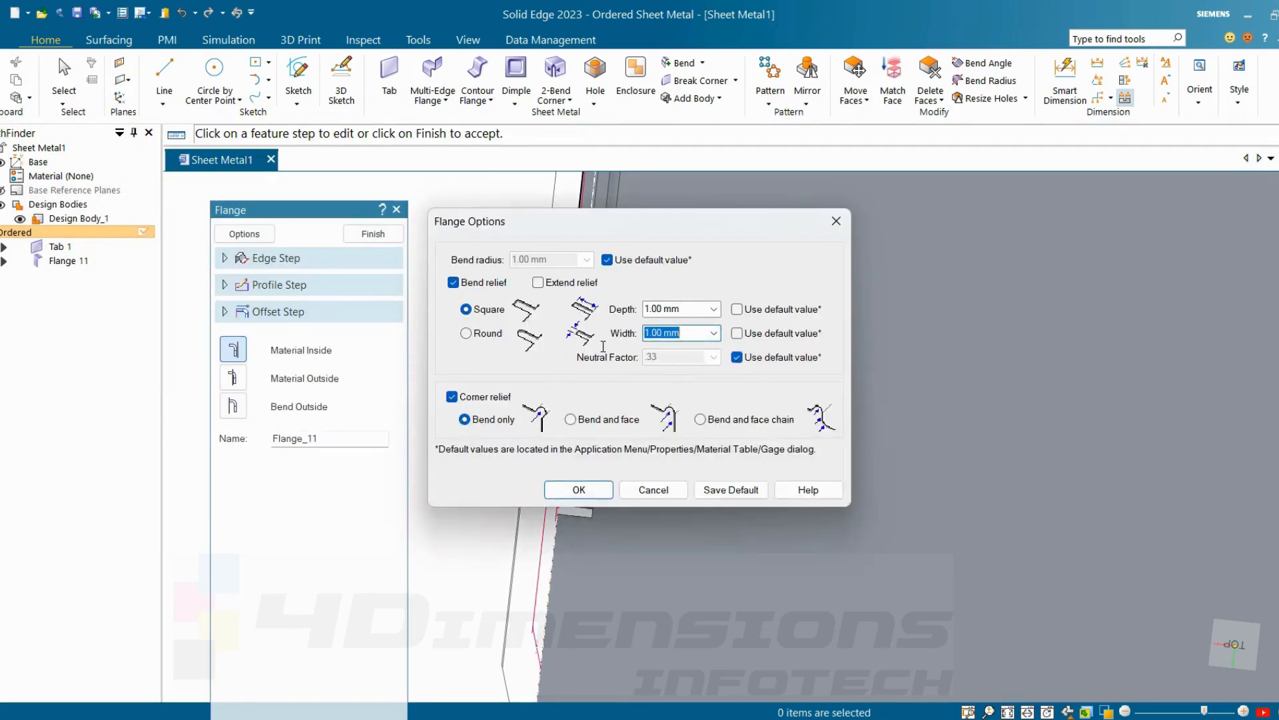
pyautogui.write('2')
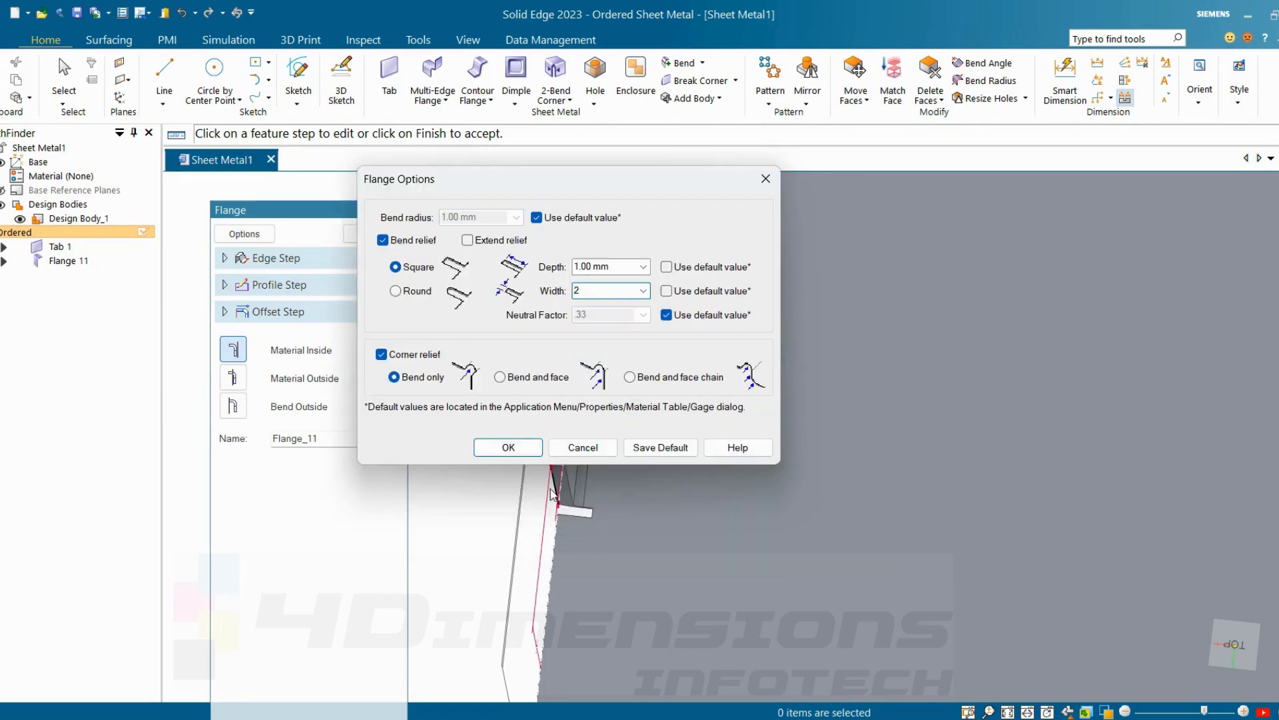
pyautogui.click(515, 451)
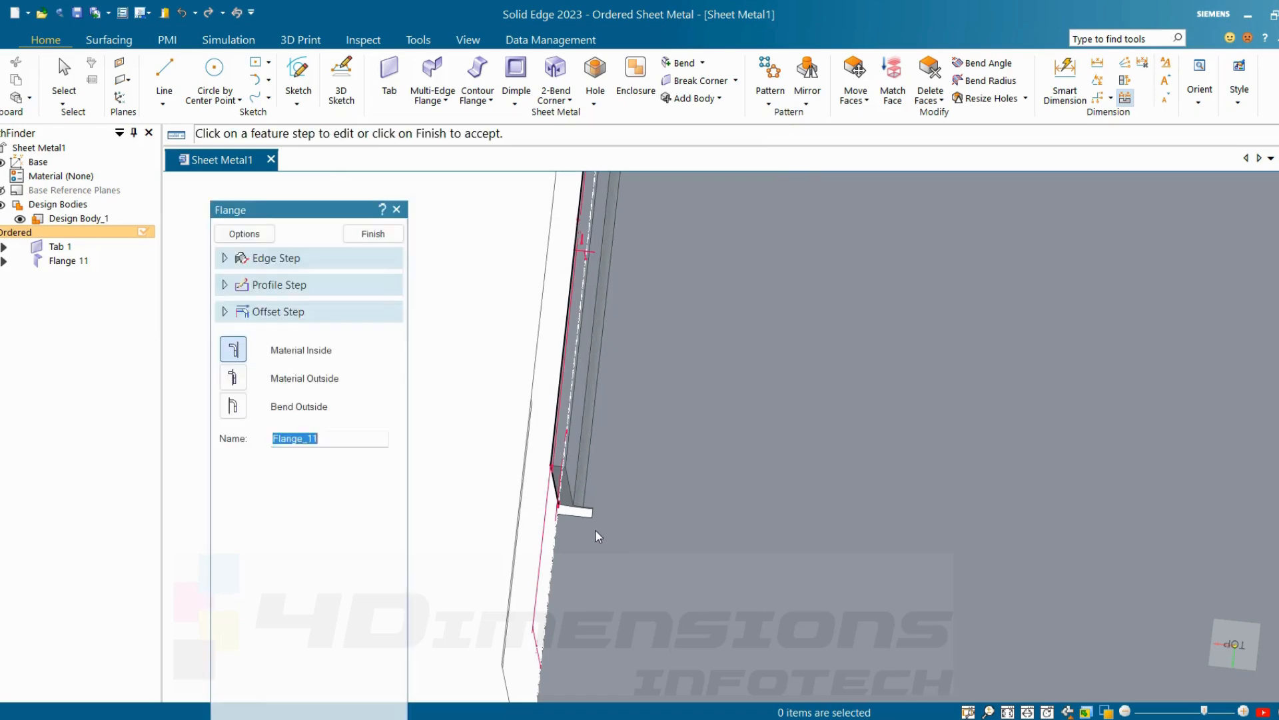
pyautogui.scroll(-3, 590, 514)
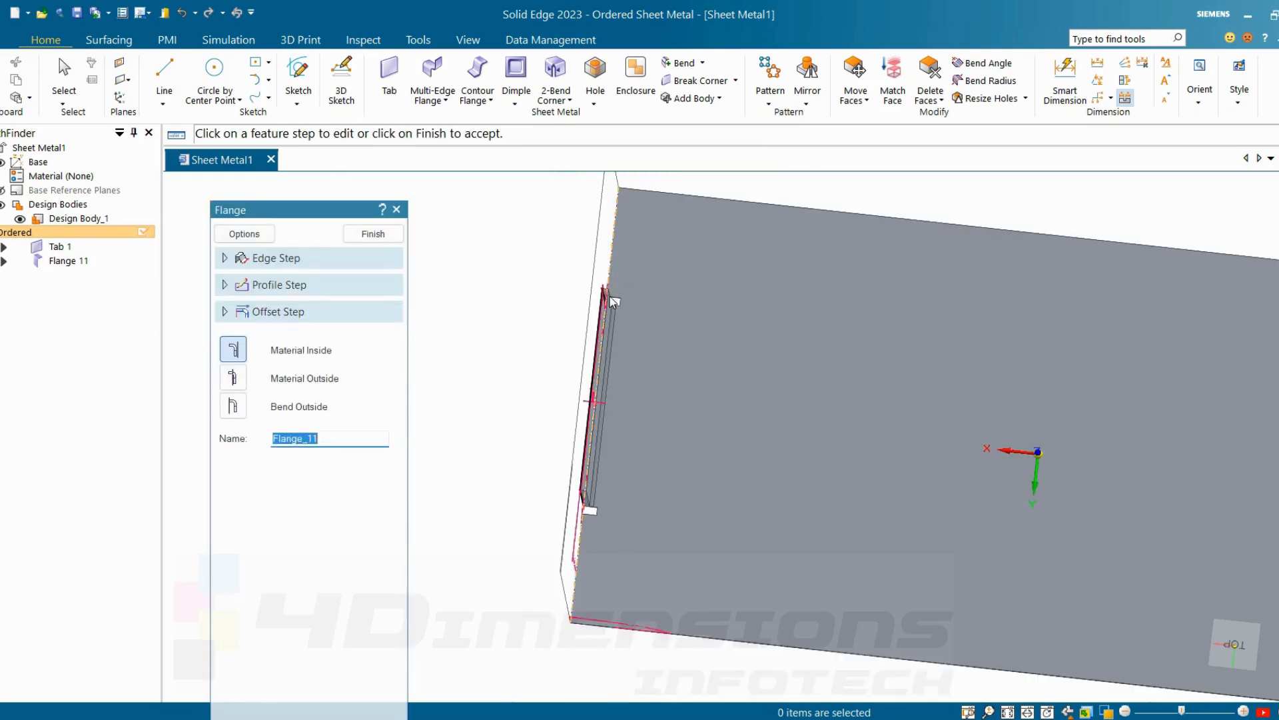
pyautogui.scroll(2, 629, 311)
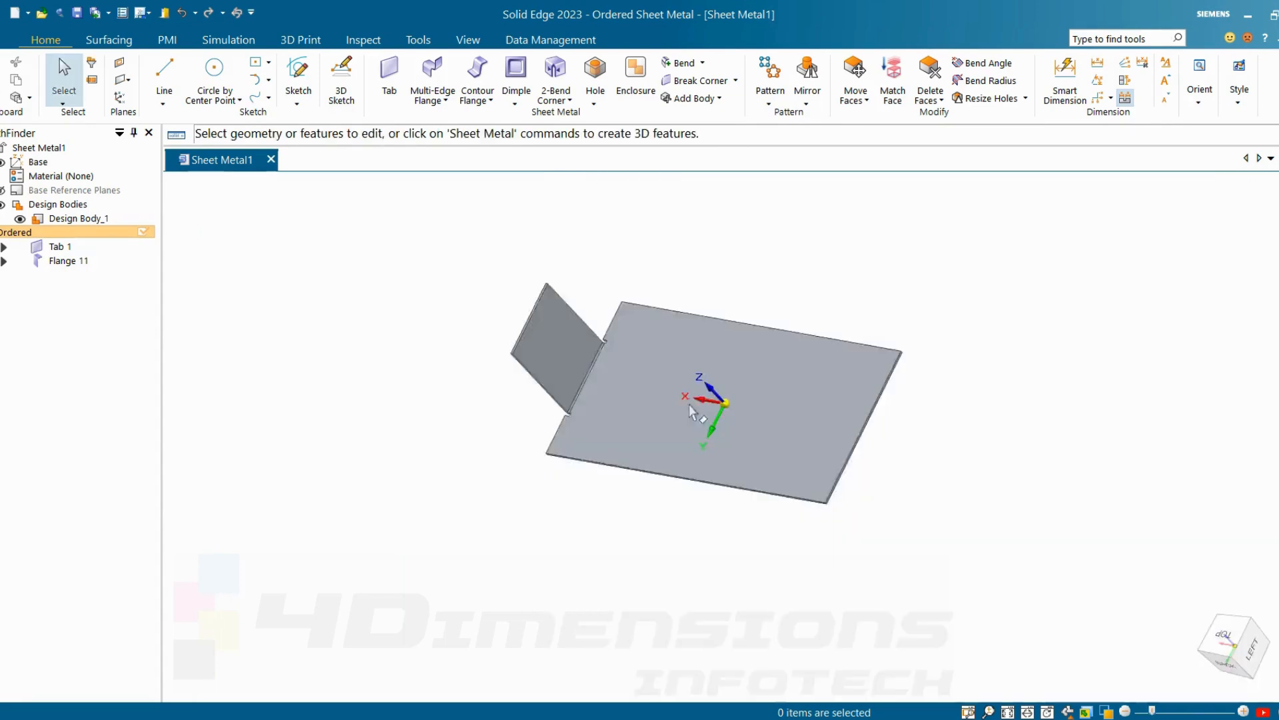
# Examine the centered flange and the relief notches at both ends of its bend.
pyautogui.moveTo(689, 406); pyautogui.dragTo(650, 309, button='middle')
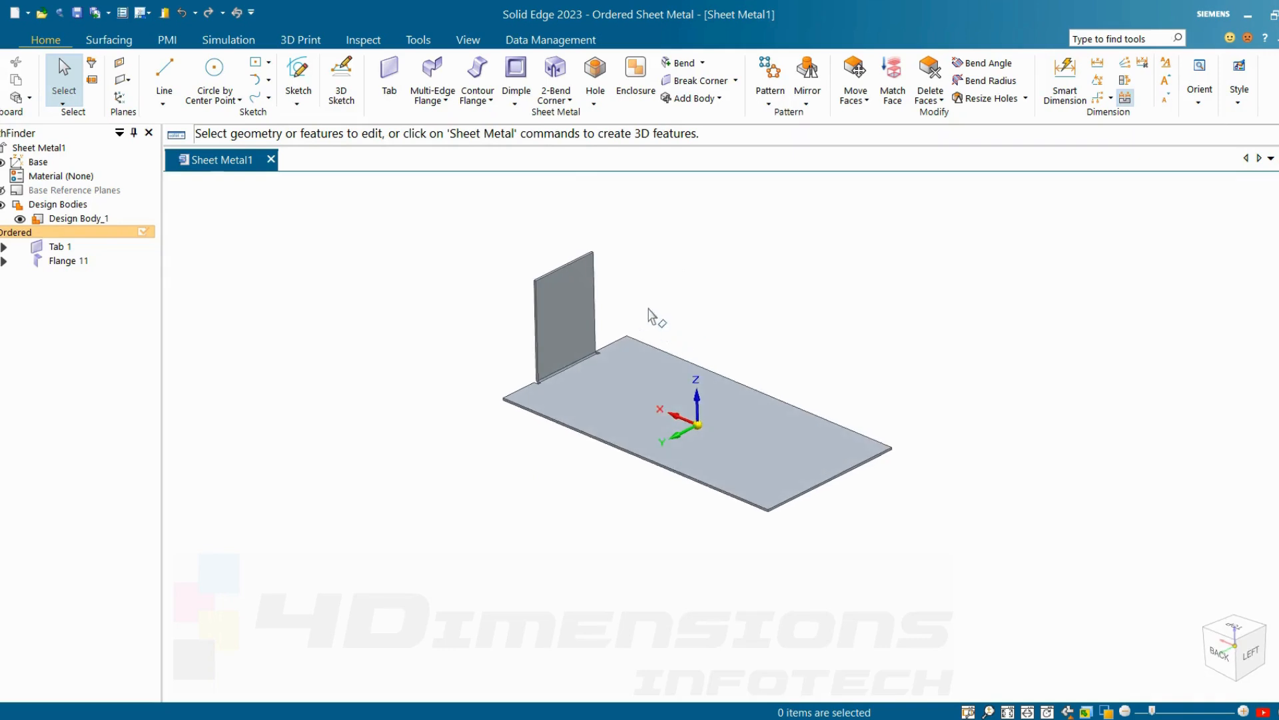
pyautogui.scroll(3, 633, 303)
pyautogui.scroll(-2, 526, 276)
pyautogui.scroll(2, 513, 267)
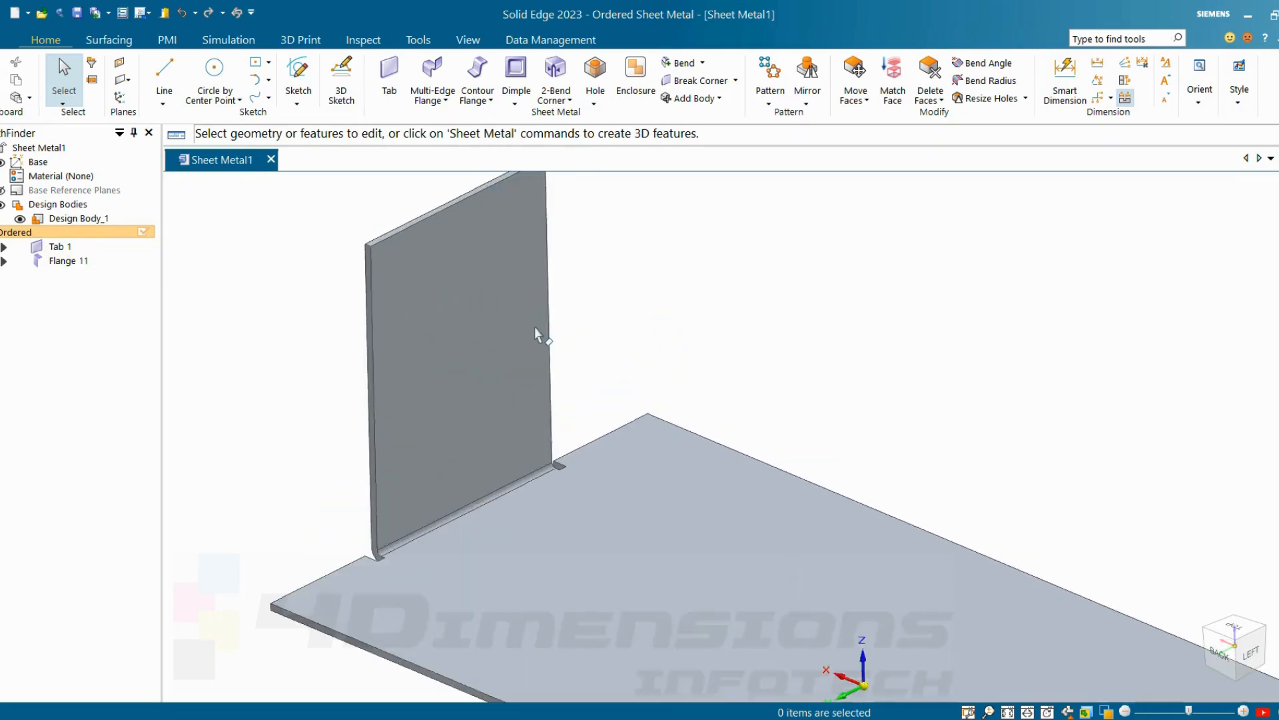
pyautogui.scroll(-3, 535, 328)
pyautogui.scroll(3, 469, 301)
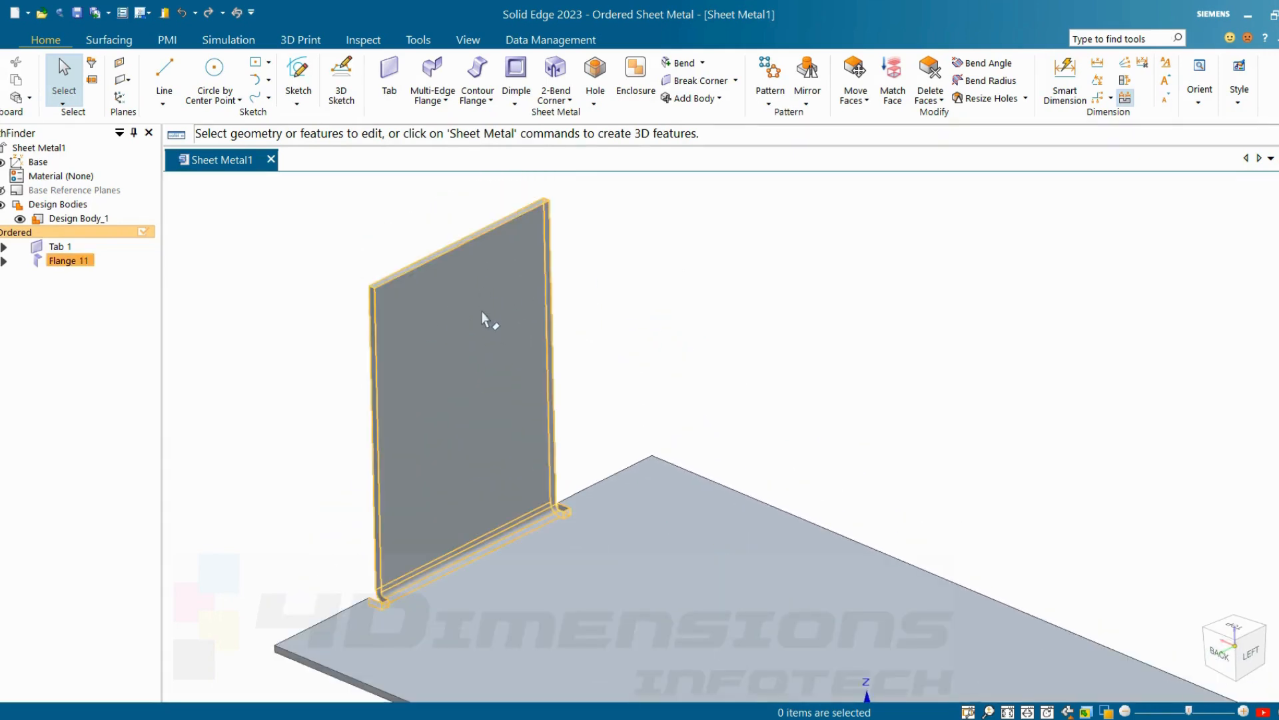
pyautogui.scroll(-5, 487, 391)
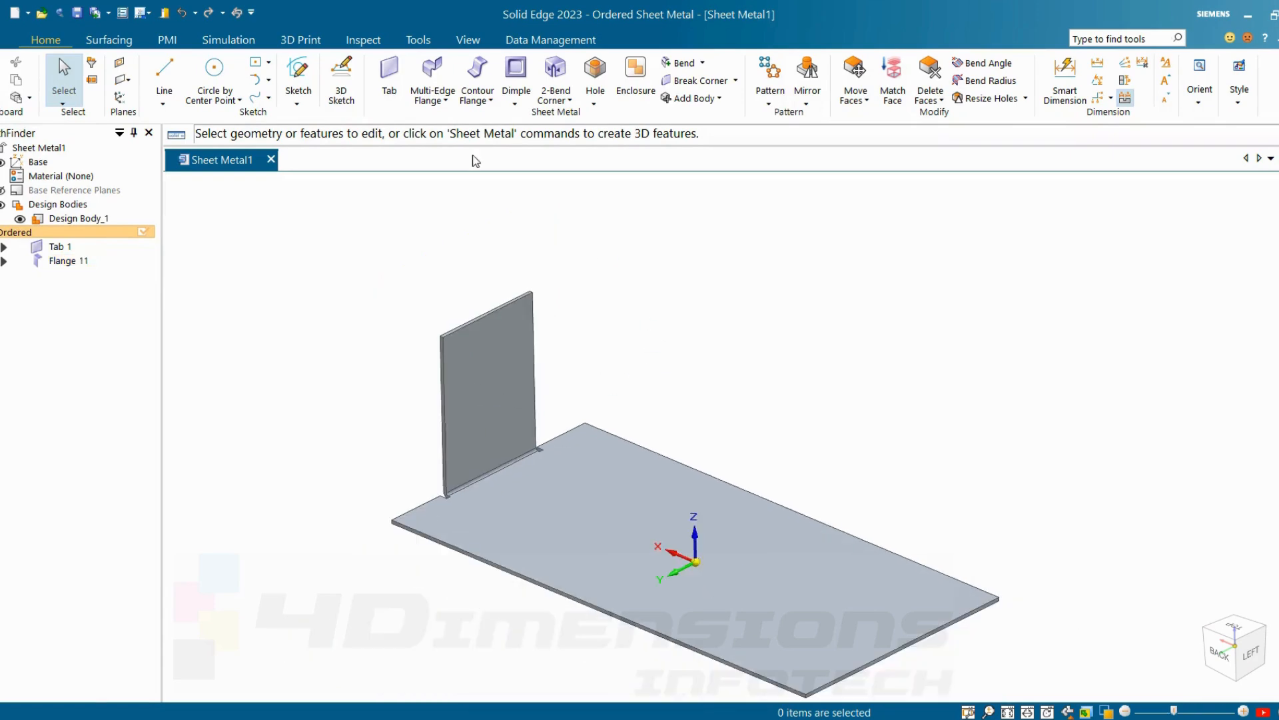
# Add an upward flange about 32 mm long on the tab's long edge, using At End width, Material Inside and Outside Dimension.
pyautogui.click(445, 101)
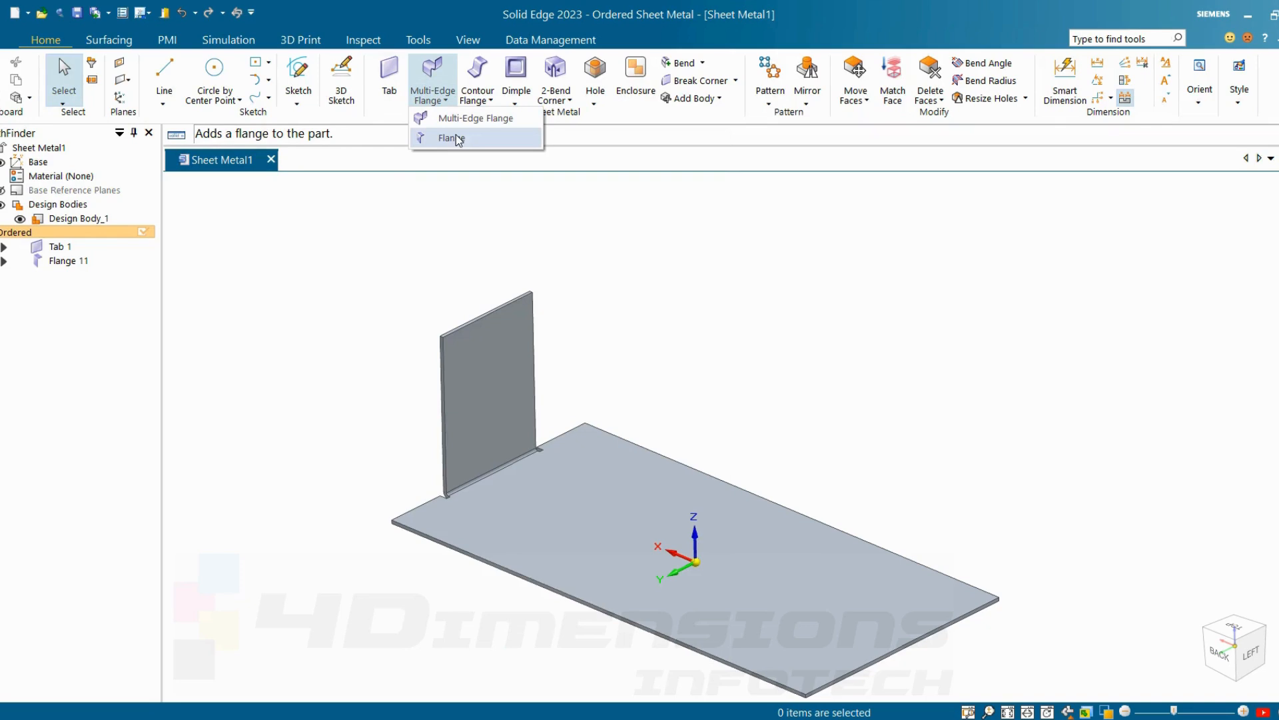
pyautogui.click(443, 138)
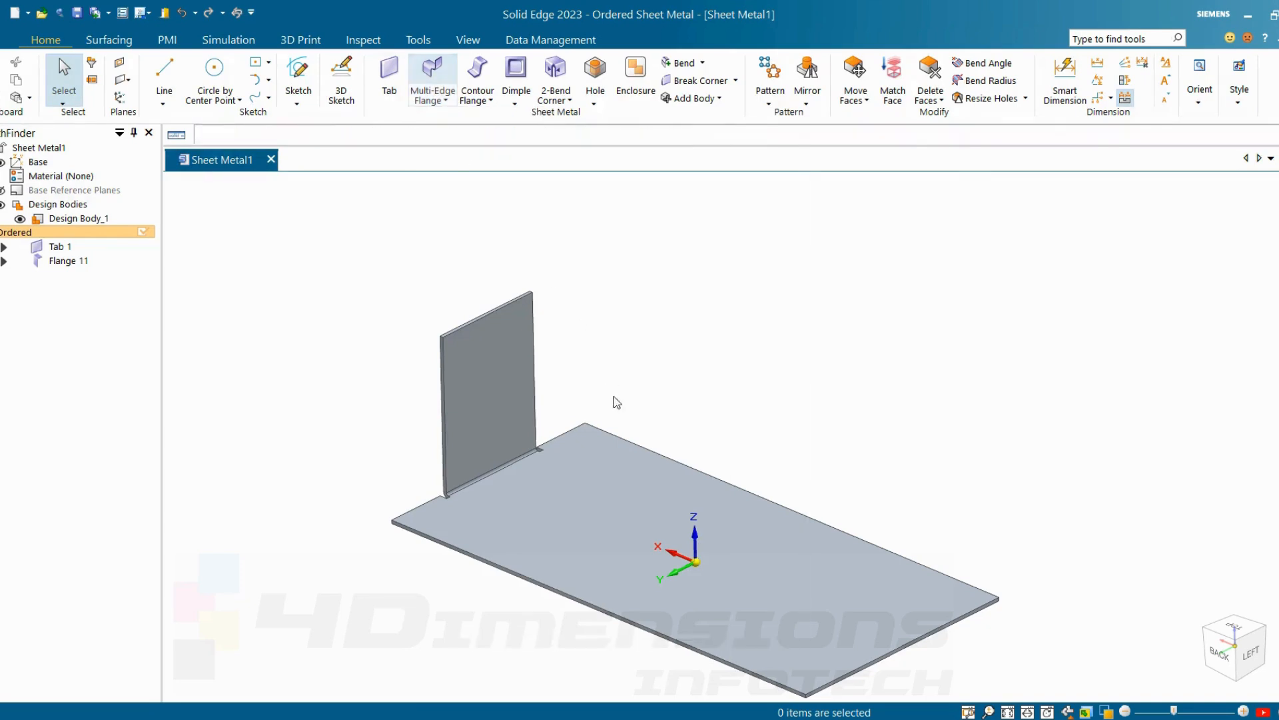
pyautogui.click(622, 437)
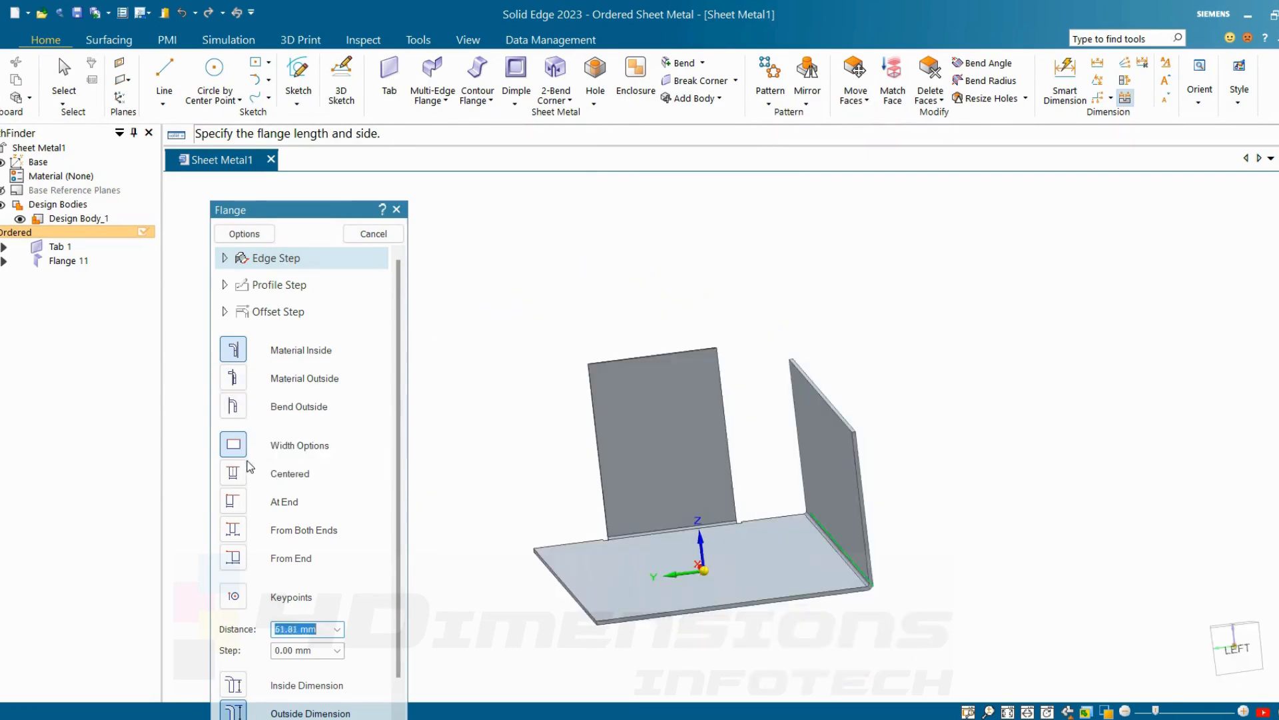
pyautogui.click(228, 506)
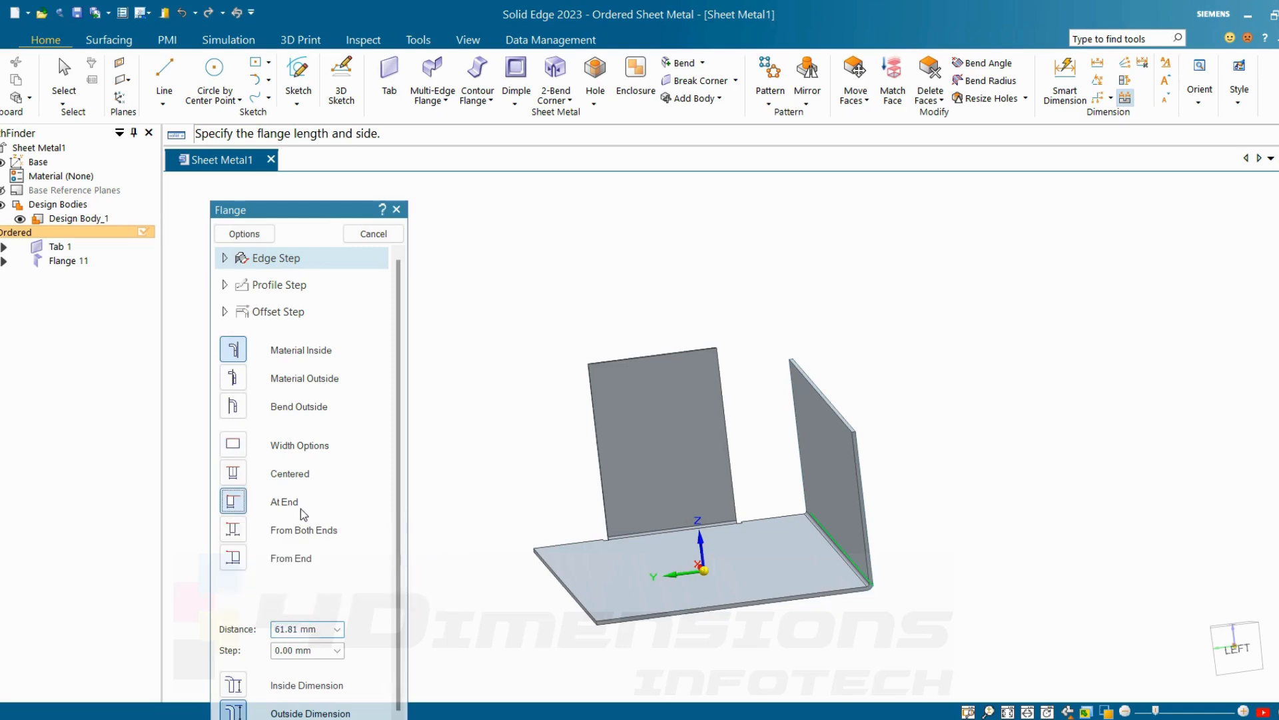
pyautogui.scroll(3, 871, 587)
pyautogui.click(856, 565)
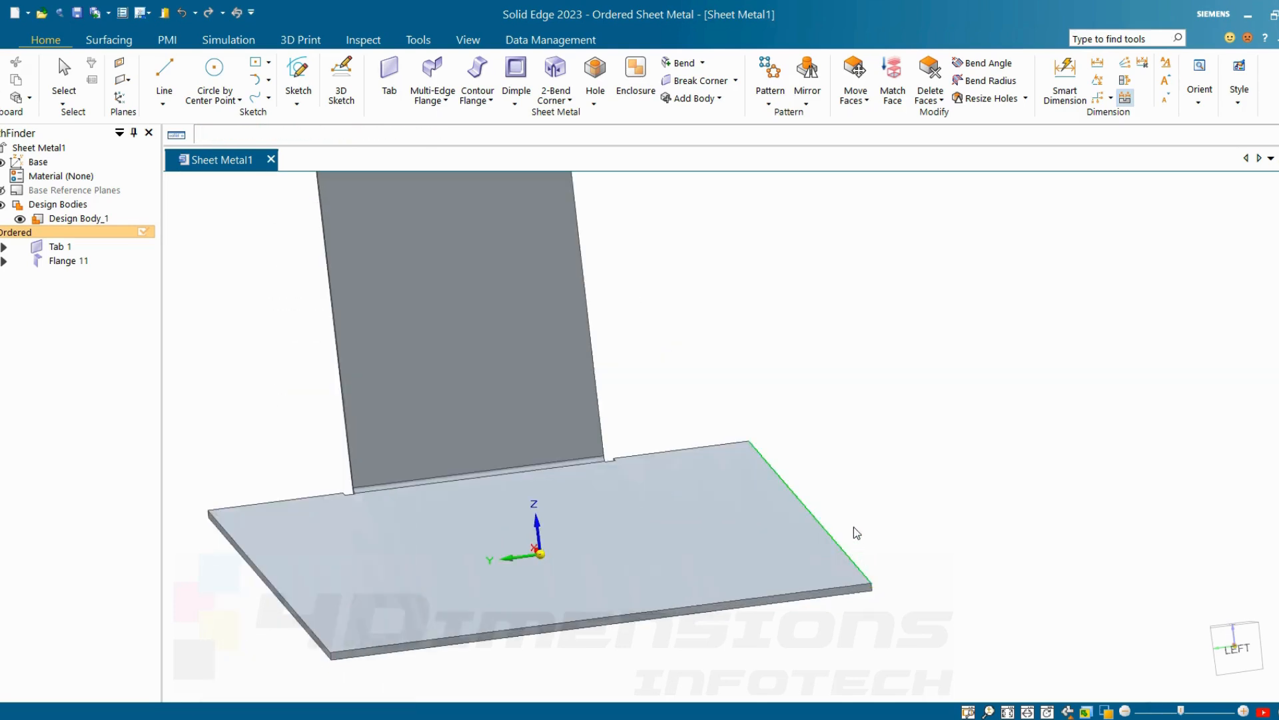
pyautogui.click(837, 400)
# Examine the bend relief at the inner end of the long-edge flange.
pyautogui.moveTo(871, 491); pyautogui.dragTo(865, 562, button='middle')
pyautogui.scroll(4, 702, 427)
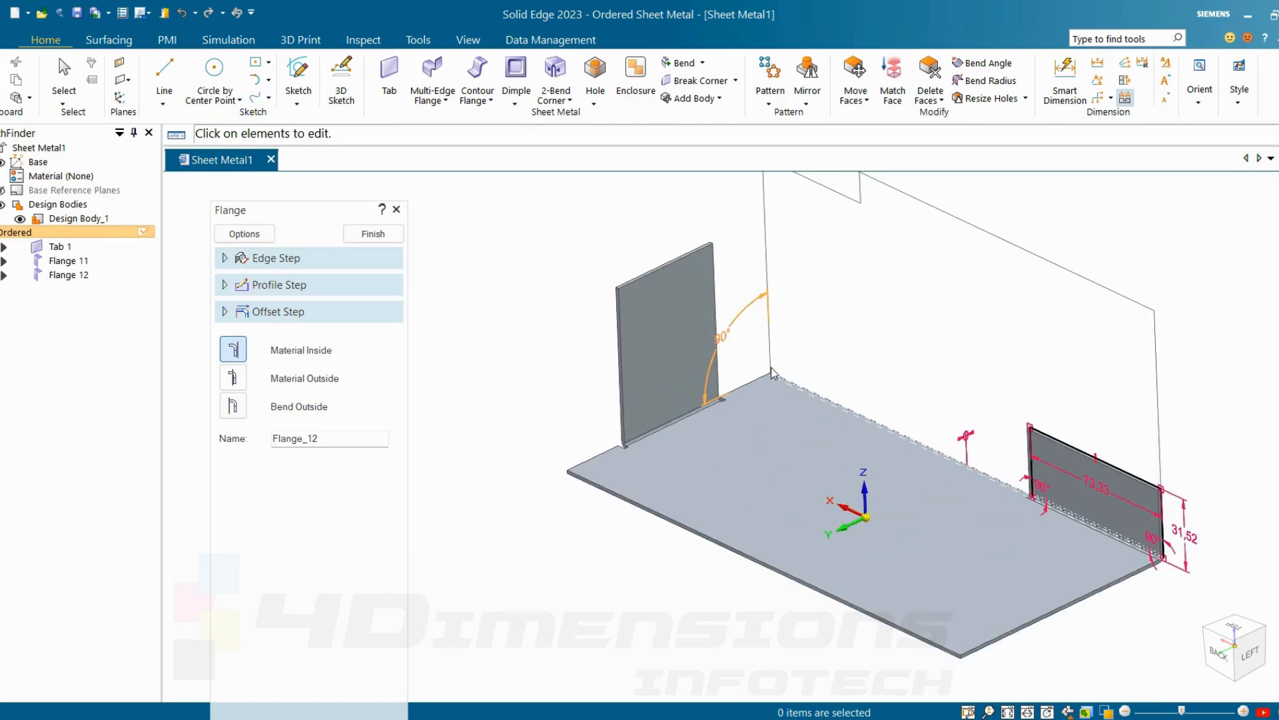
pyautogui.scroll(3, 1062, 488)
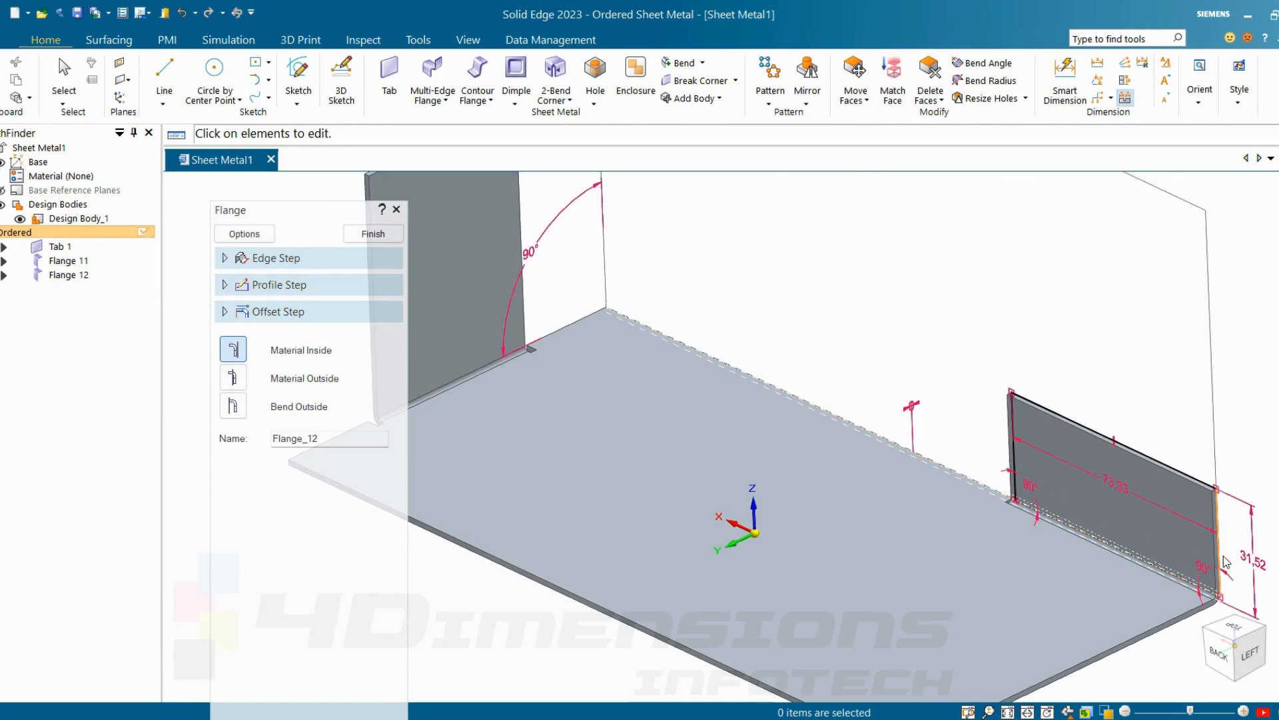
pyautogui.moveTo(1140, 522); pyautogui.dragTo(945, 490, button='middle')
pyautogui.scroll(4, 945, 489)
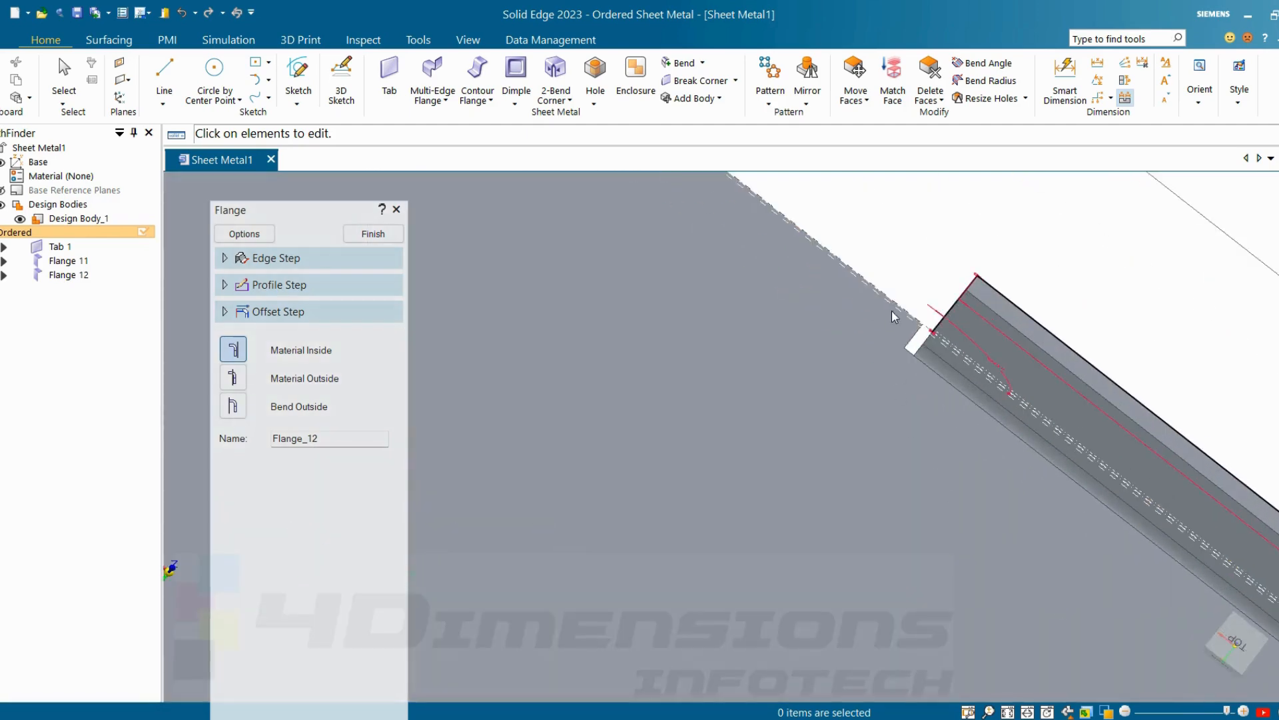
pyautogui.scroll(2, 893, 310)
pyautogui.scroll(-6, 902, 347)
pyautogui.moveTo(903, 347); pyautogui.dragTo(840, 517, button='middle')
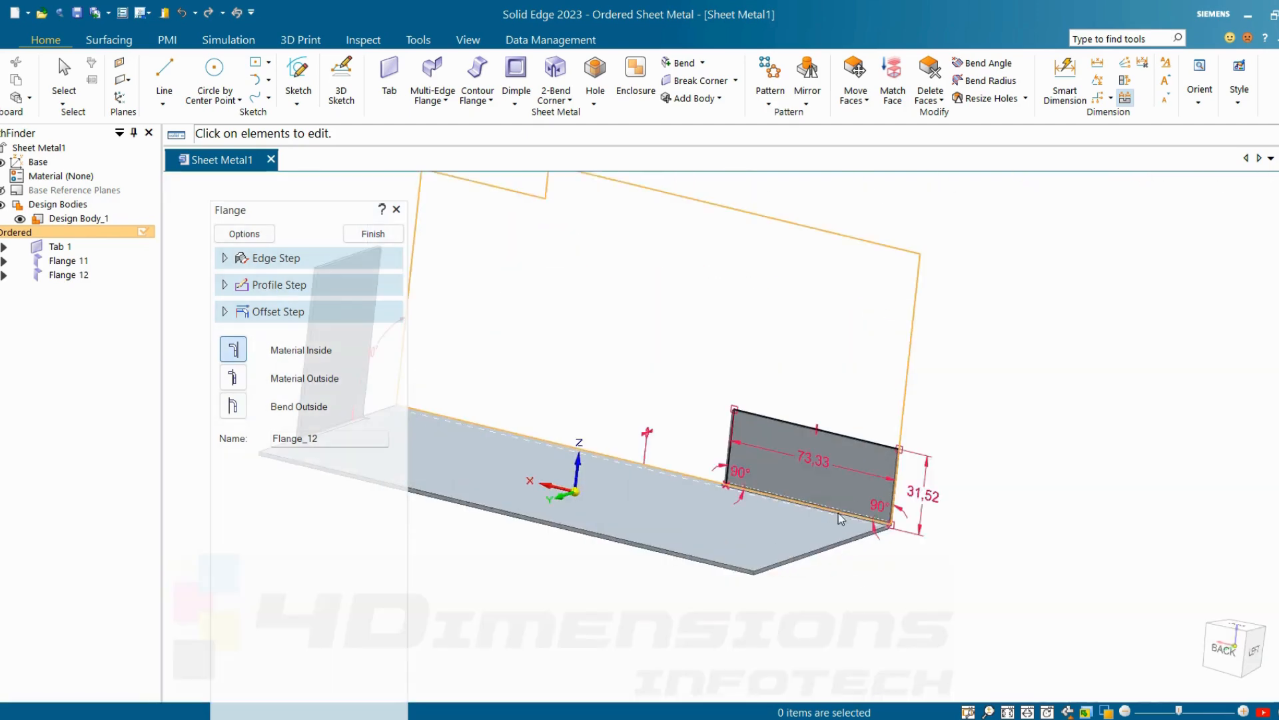
# Set the long-edge flange's width to 80 mm and its length to 60 mm.
pyautogui.scroll(4, 820, 497)
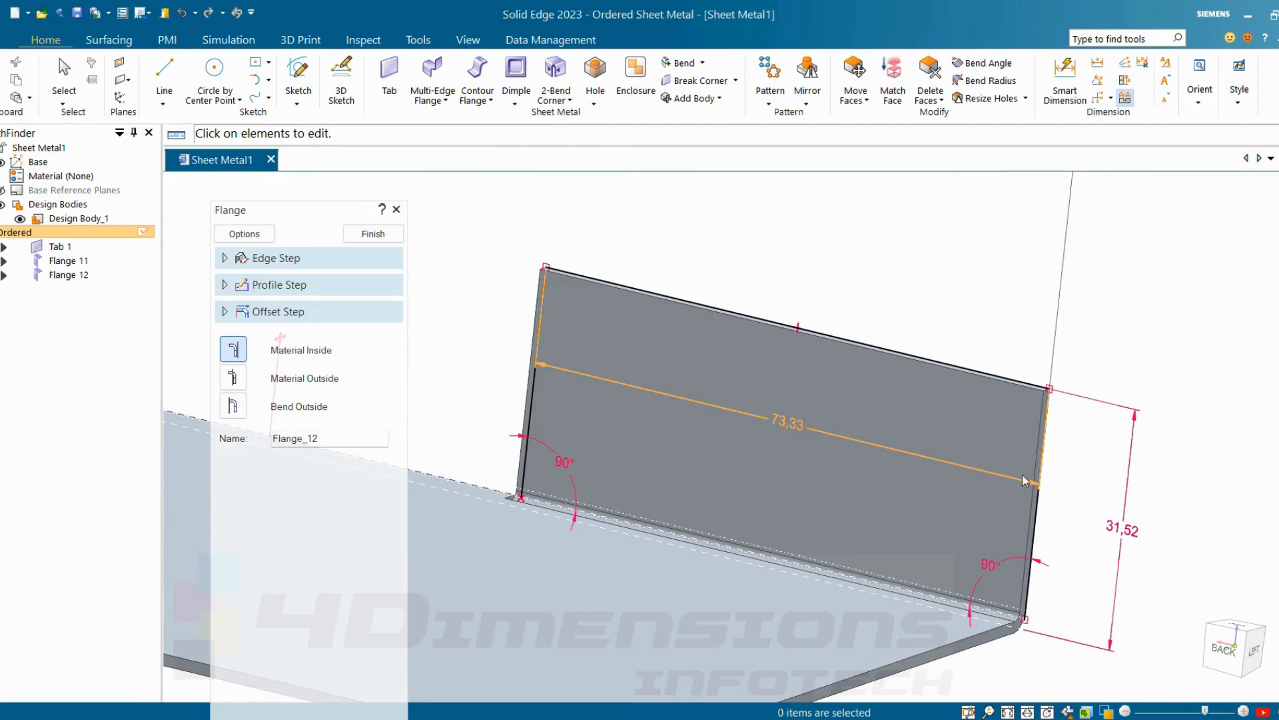
pyautogui.click(785, 418)
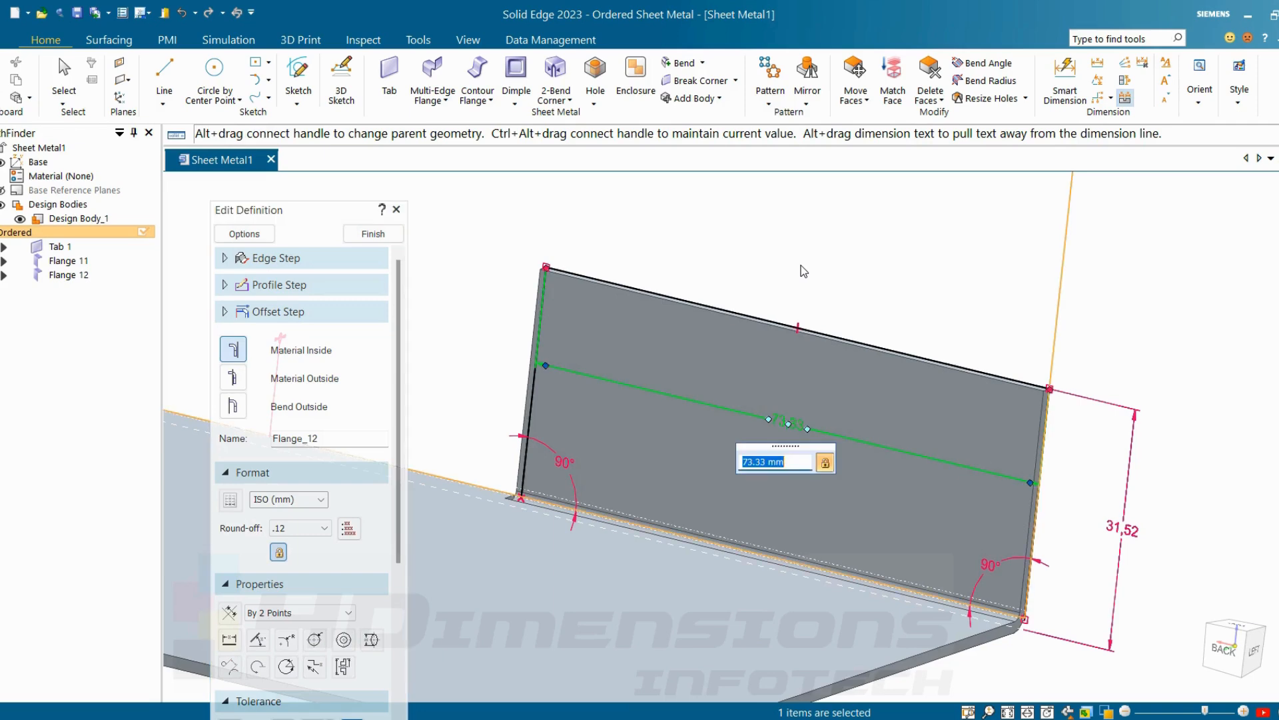
pyautogui.write('80')
pyautogui.press('Return')
pyautogui.click(1125, 535)
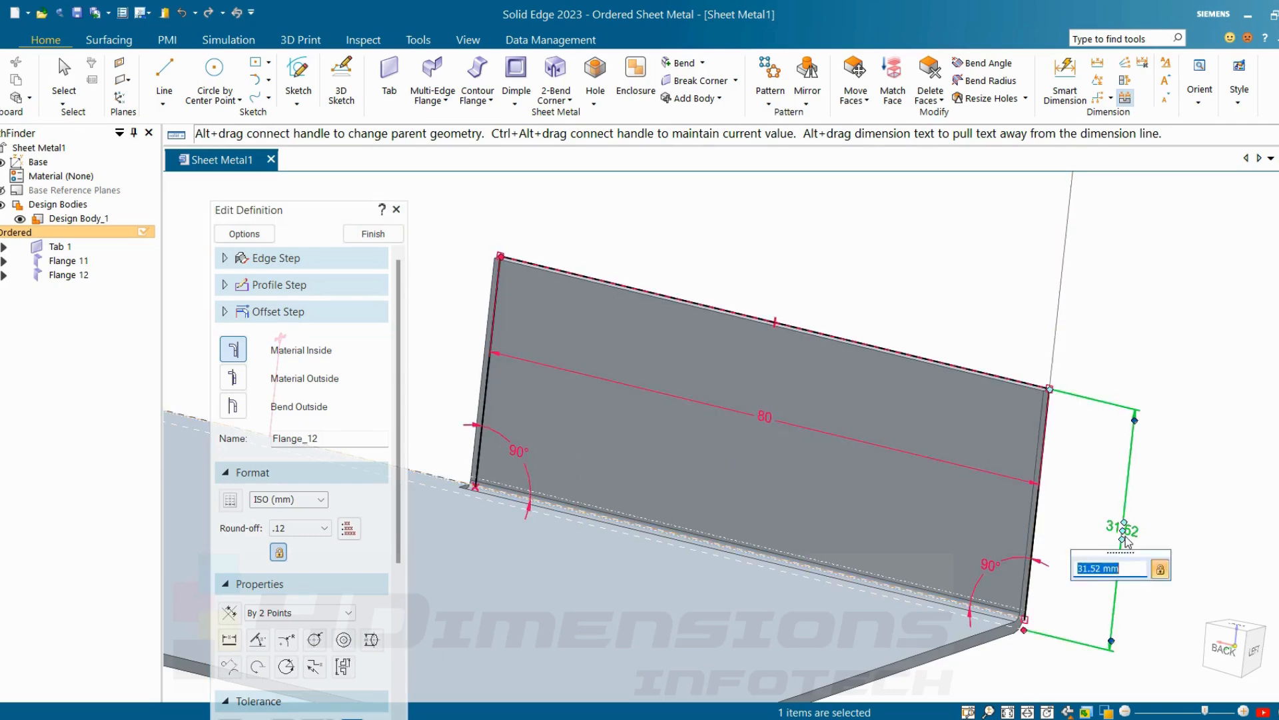
pyautogui.write('40')
pyautogui.press('Return')
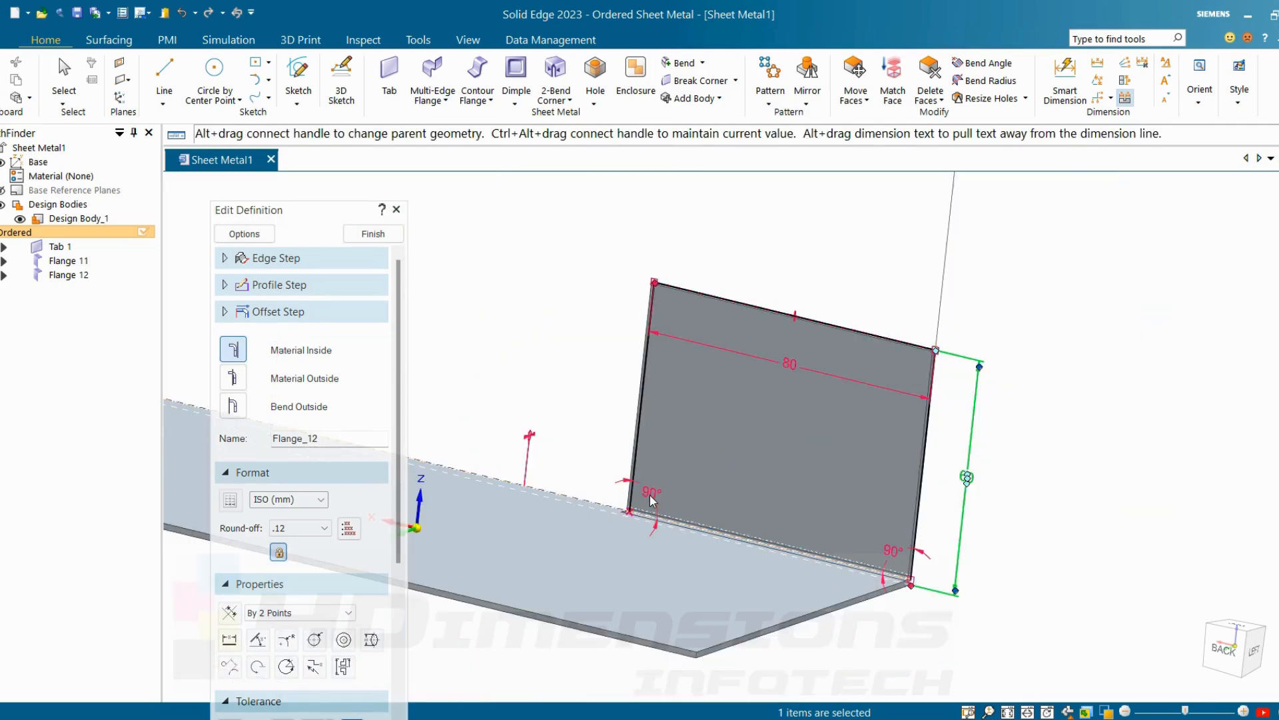
# Set the angle of the long-edge flange's inner side to 70°.
pyautogui.click(653, 499)
pyautogui.write('70')
pyautogui.press('Return')
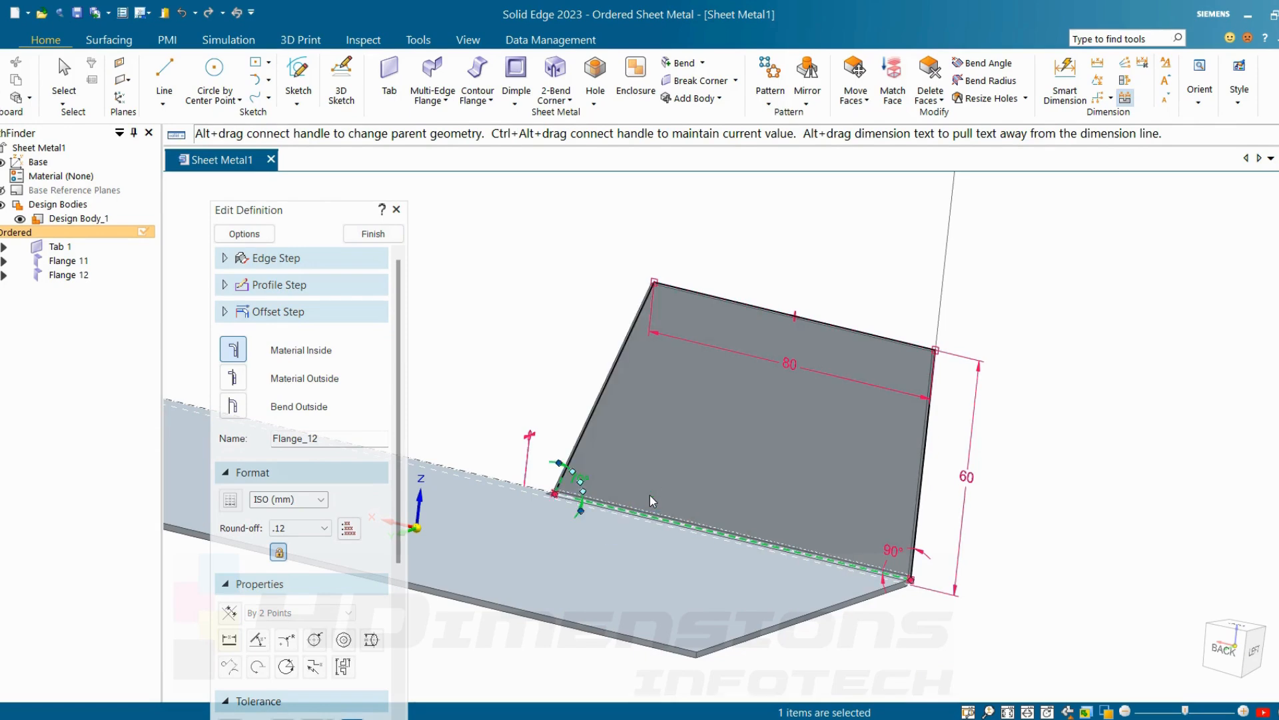
pyautogui.scroll(-4, 761, 377)
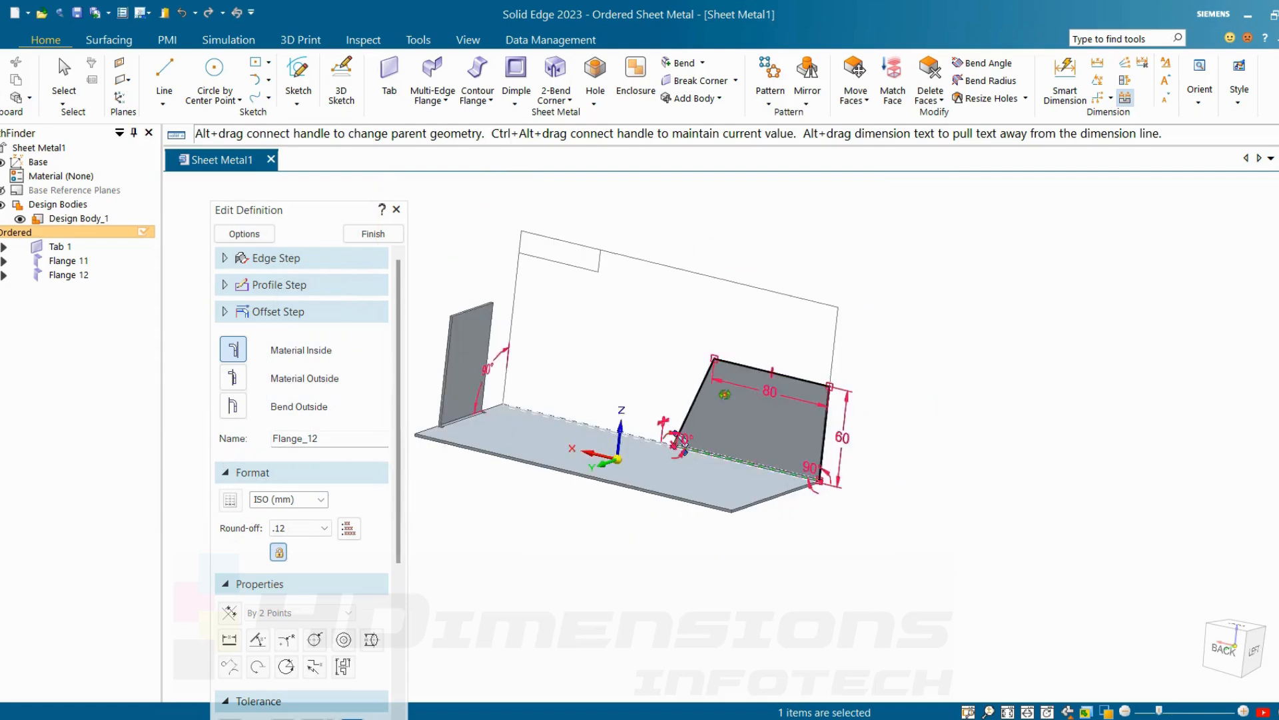
pyautogui.moveTo(723, 394)
pyautogui.mouseDown(button='middle')
pyautogui.moveTo(734, 380)
pyautogui.moveTo(735, 407)
pyautogui.mouseUp(button='middle')
pyautogui.scroll(3, 735, 407)
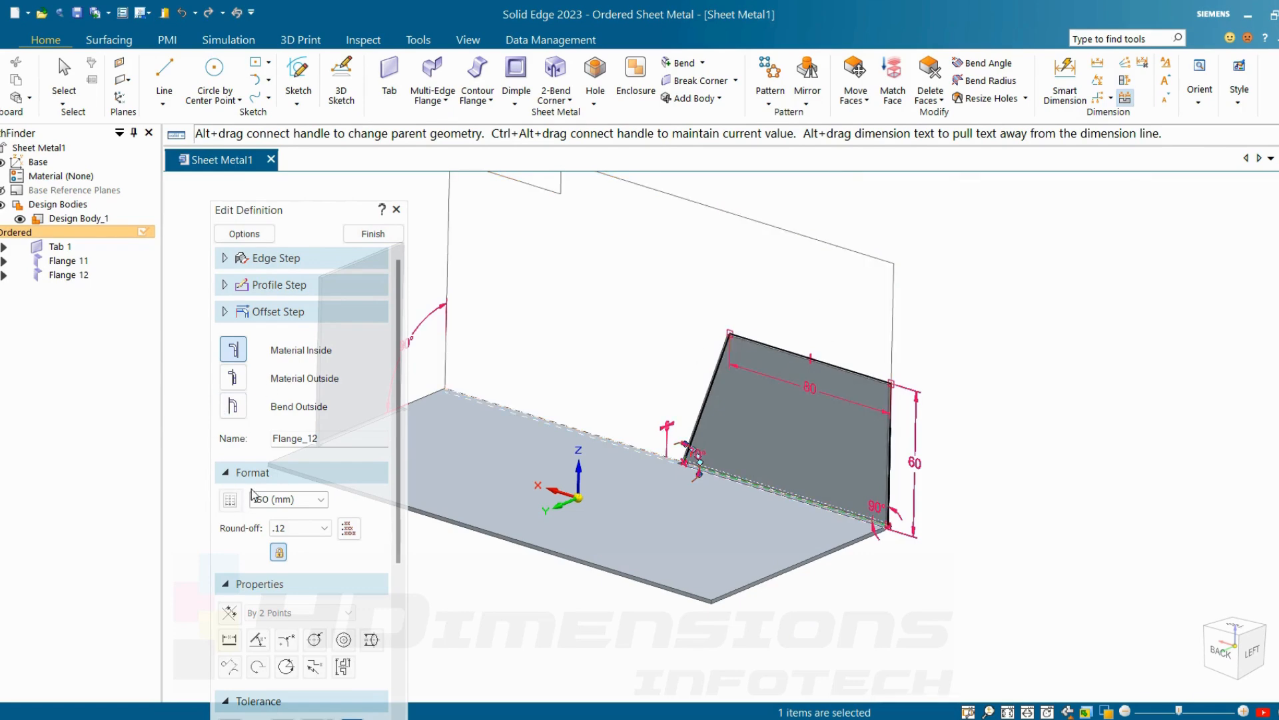
# Extend the long-edge flange's profile with a two-point rectangle at its outer free corner, trim the shared segment, and finish the flange.
pyautogui.click(278, 285)
pyautogui.click(280, 62)
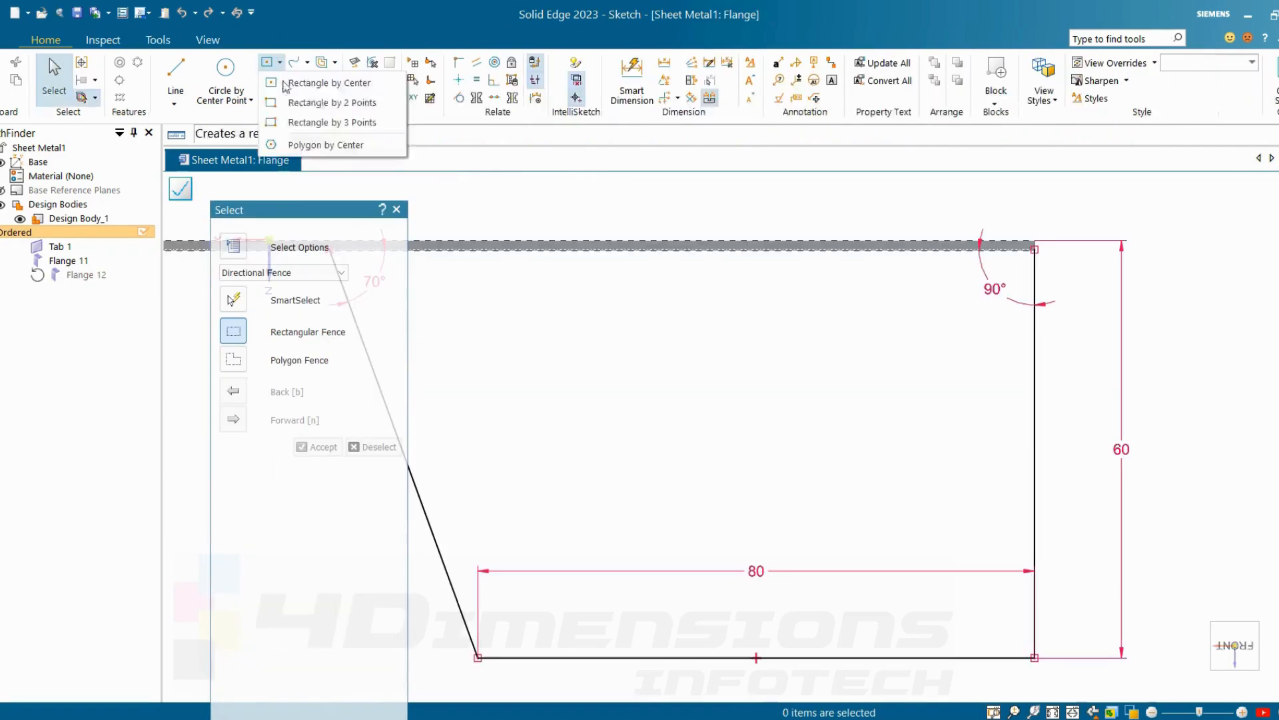
pyautogui.click(358, 104)
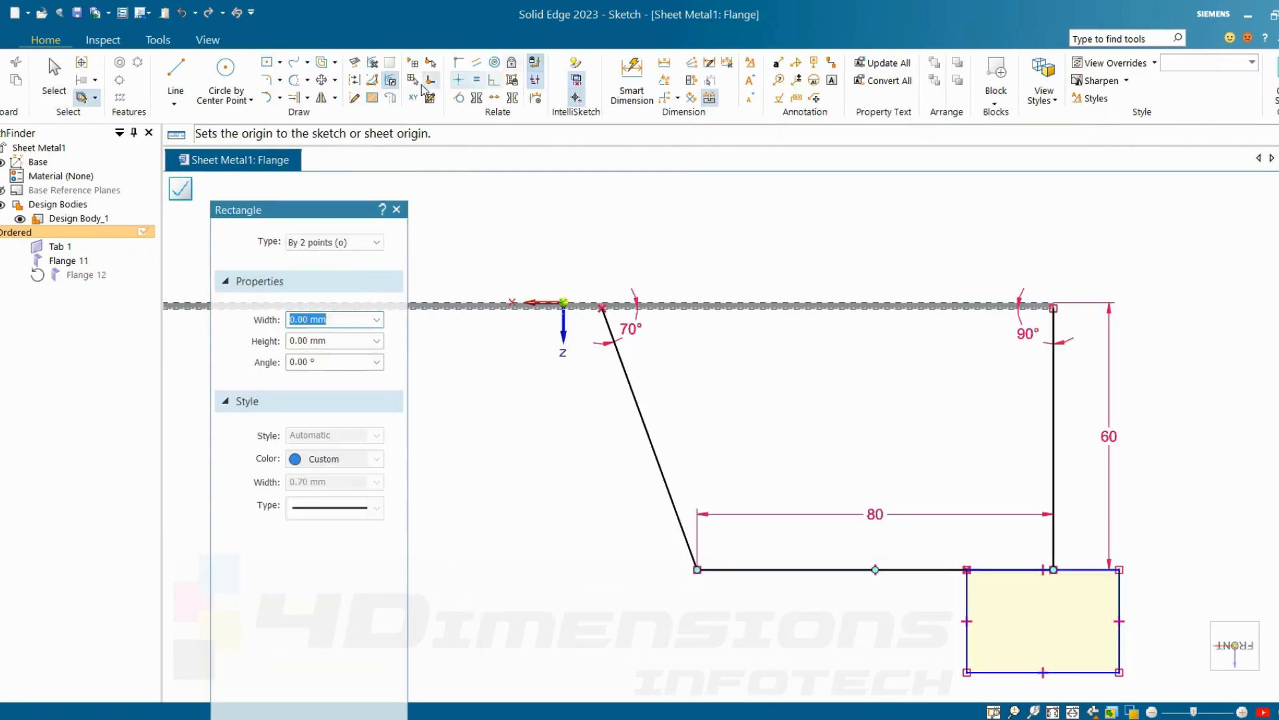
pyautogui.click(296, 80)
pyautogui.click(1020, 570)
pyautogui.click(1275, 83)
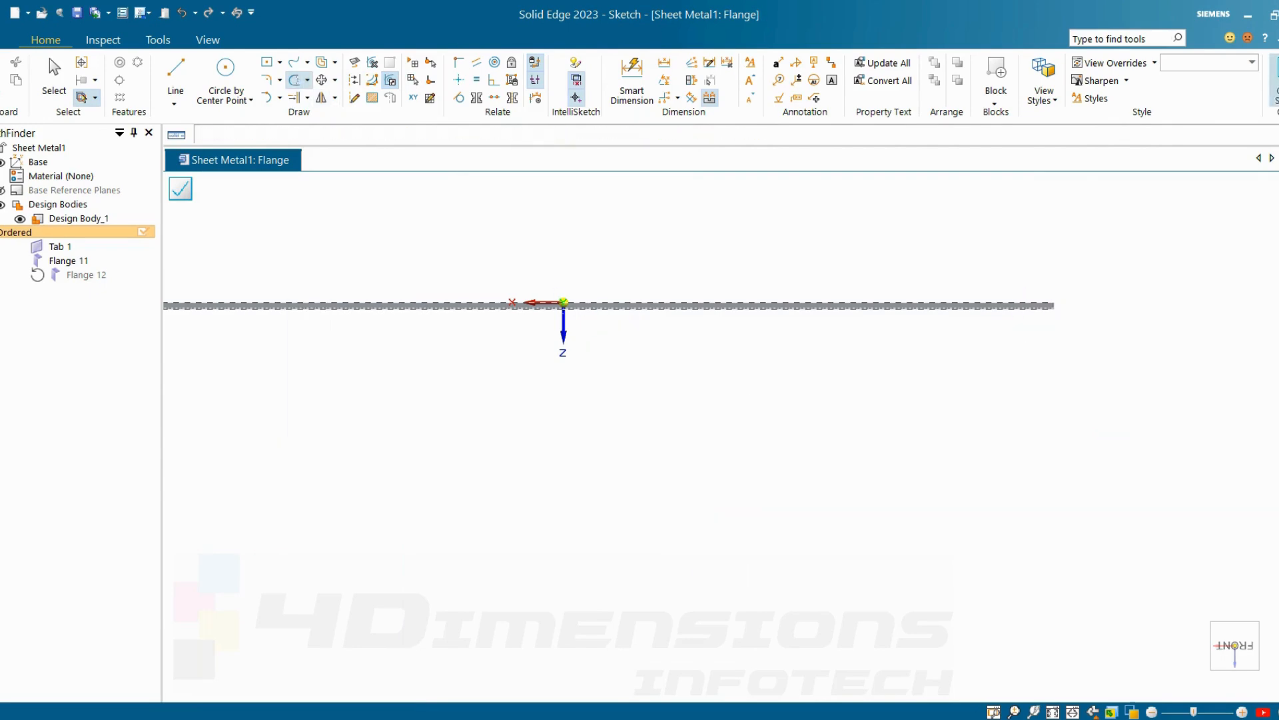
pyautogui.click(372, 234)
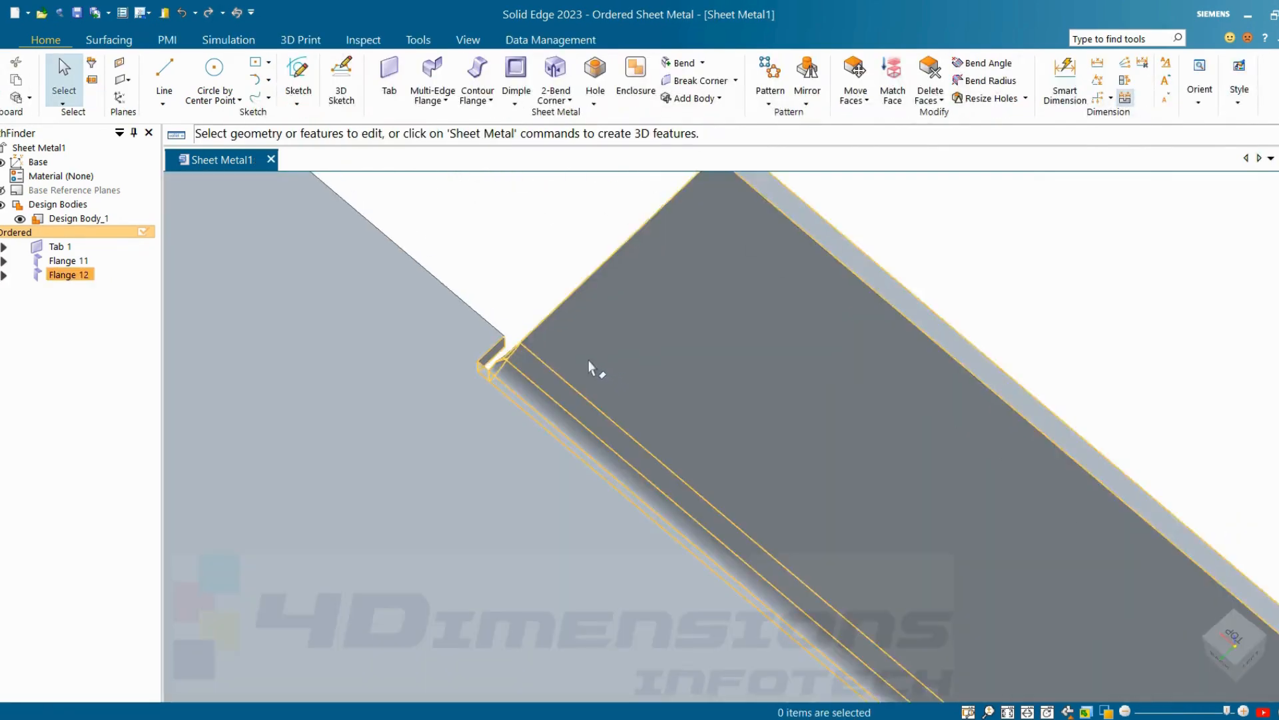
# Examine the bend relief cut beside the angled end of the long-edge flange from several sides.
pyautogui.scroll(1, 588, 360)
pyautogui.moveTo(588, 360); pyautogui.dragTo(544, 434, button='middle')
pyautogui.scroll(-4, 545, 434)
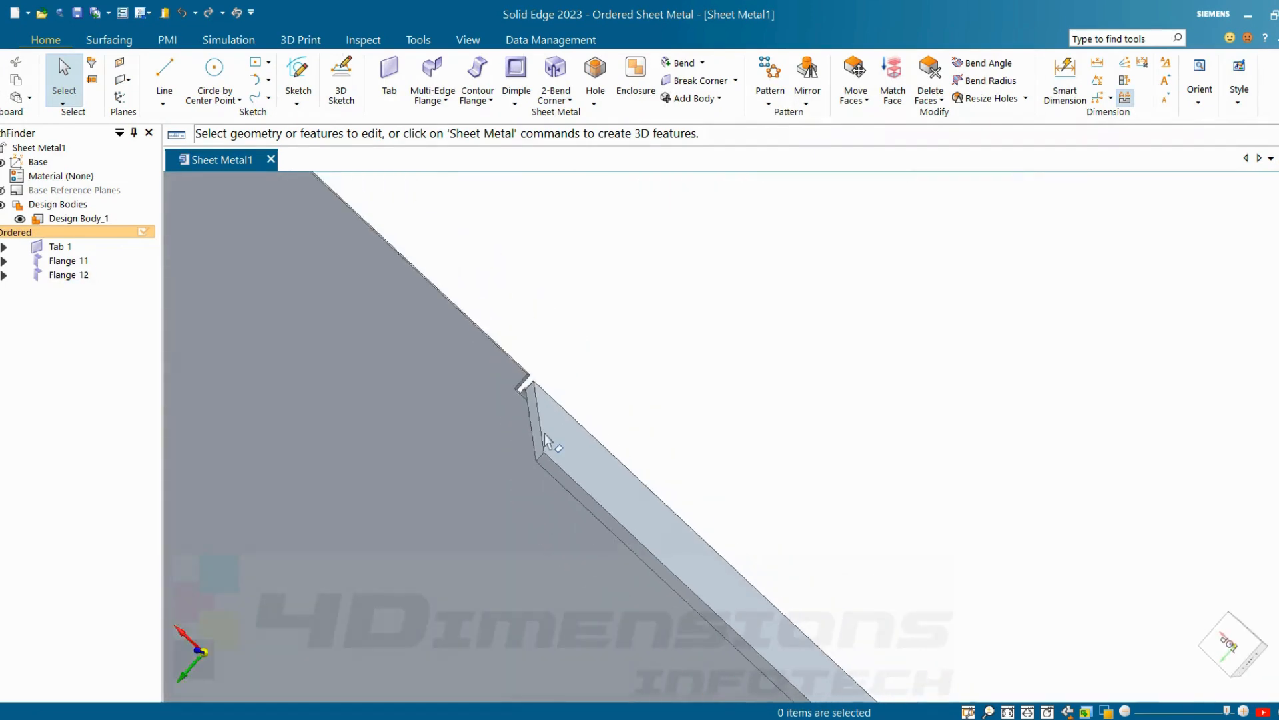
pyautogui.scroll(-6, 603, 476)
pyautogui.moveTo(665, 555); pyautogui.dragTo(668, 474, button='middle')
pyautogui.scroll(2, 639, 513)
pyautogui.moveTo(585, 501); pyautogui.dragTo(846, 527, button='middle')
pyautogui.scroll(6, 872, 530)
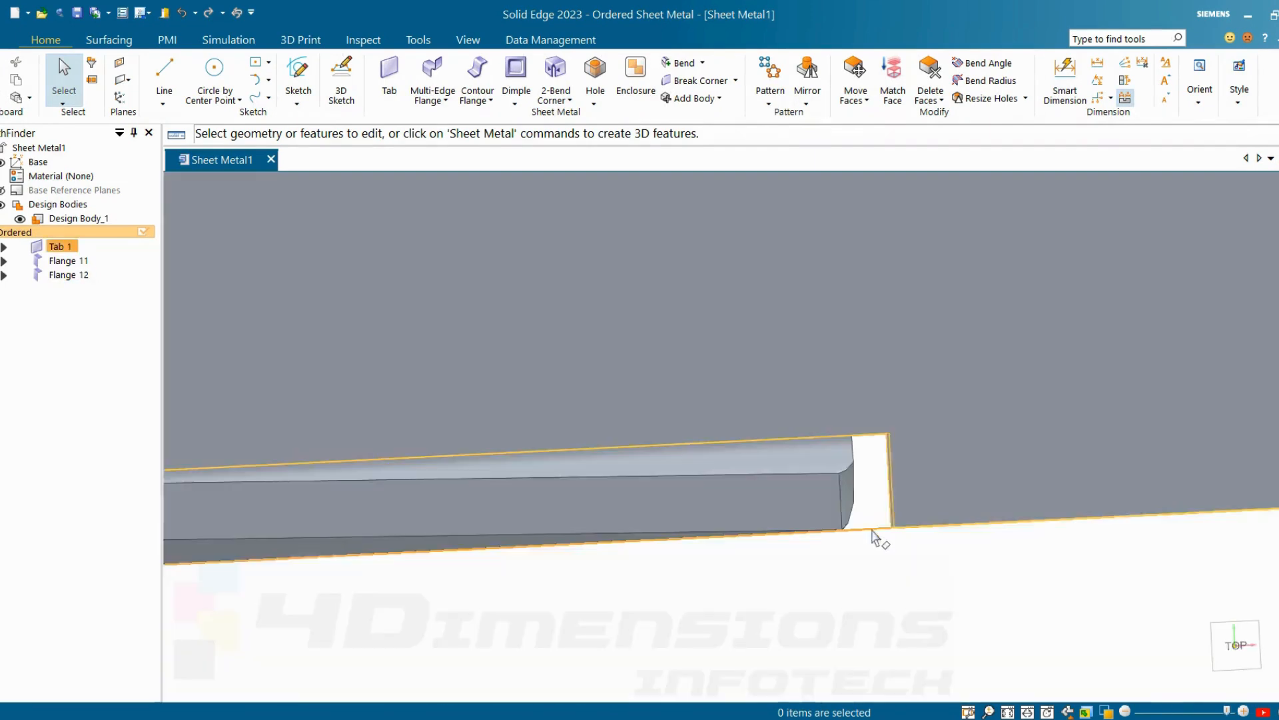
pyautogui.moveTo(923, 613); pyautogui.dragTo(921, 591, button='middle')
pyautogui.scroll(-7, 922, 594)
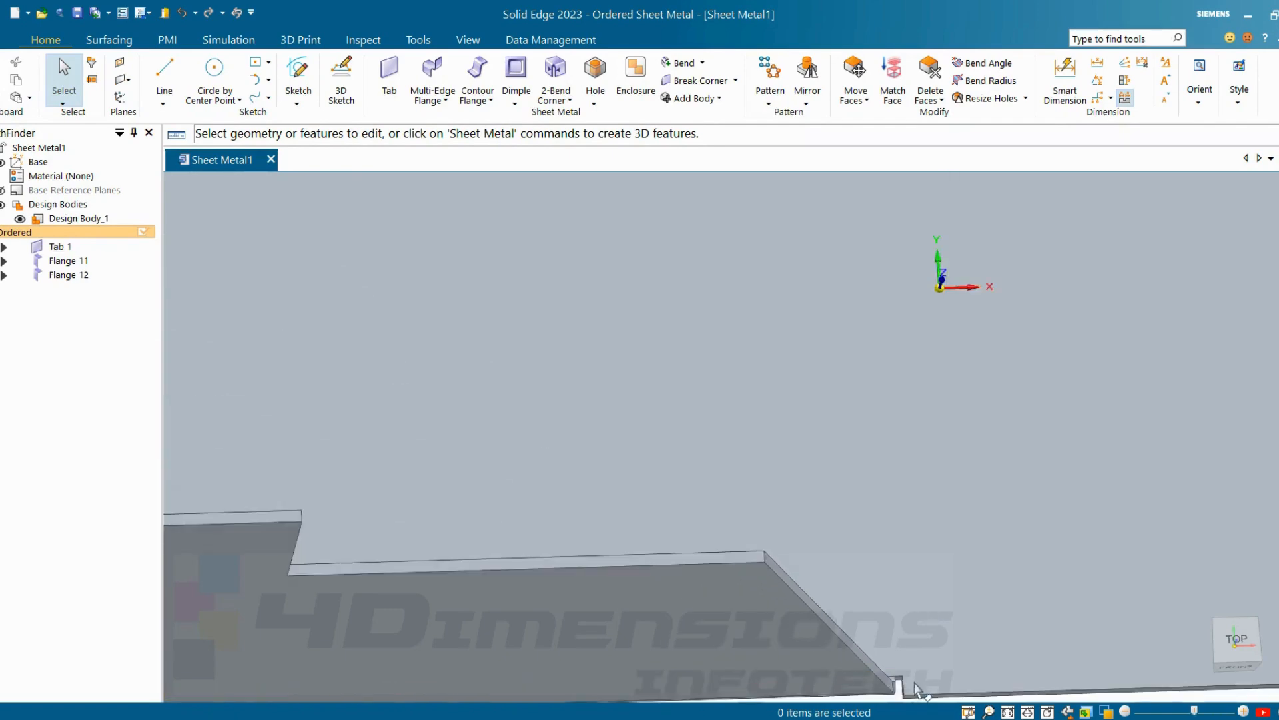
pyautogui.scroll(-1, 916, 689)
pyautogui.scroll(5, 903, 674)
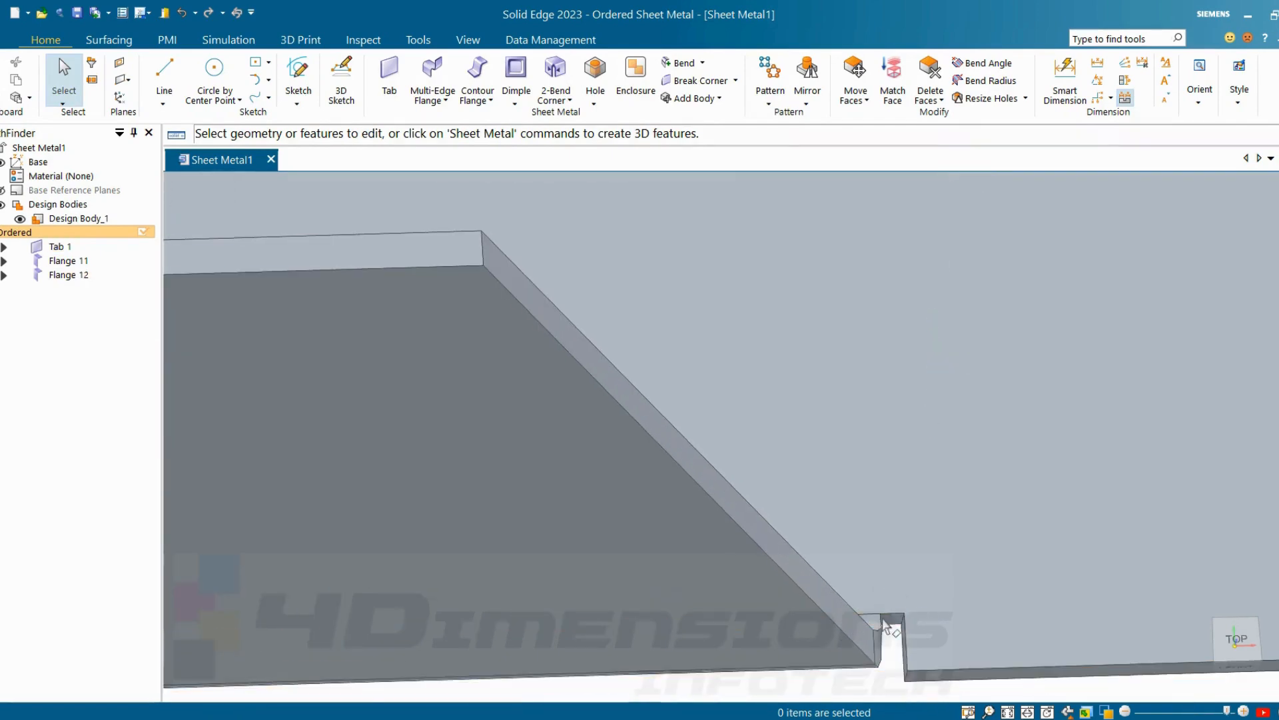
# Override the default bend relief depth and width of the long-edge flange, set the depth to 1 mm, and finish the edit.
pyautogui.click(93, 276)
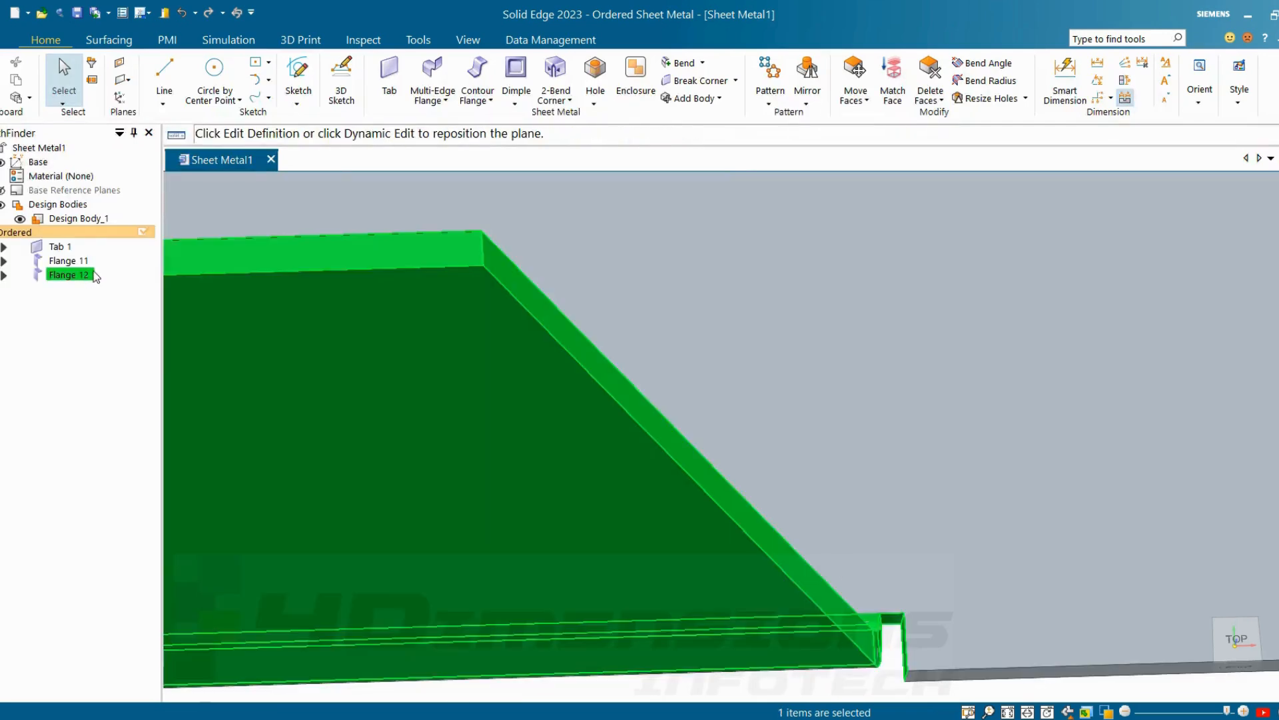
pyautogui.click(134, 239)
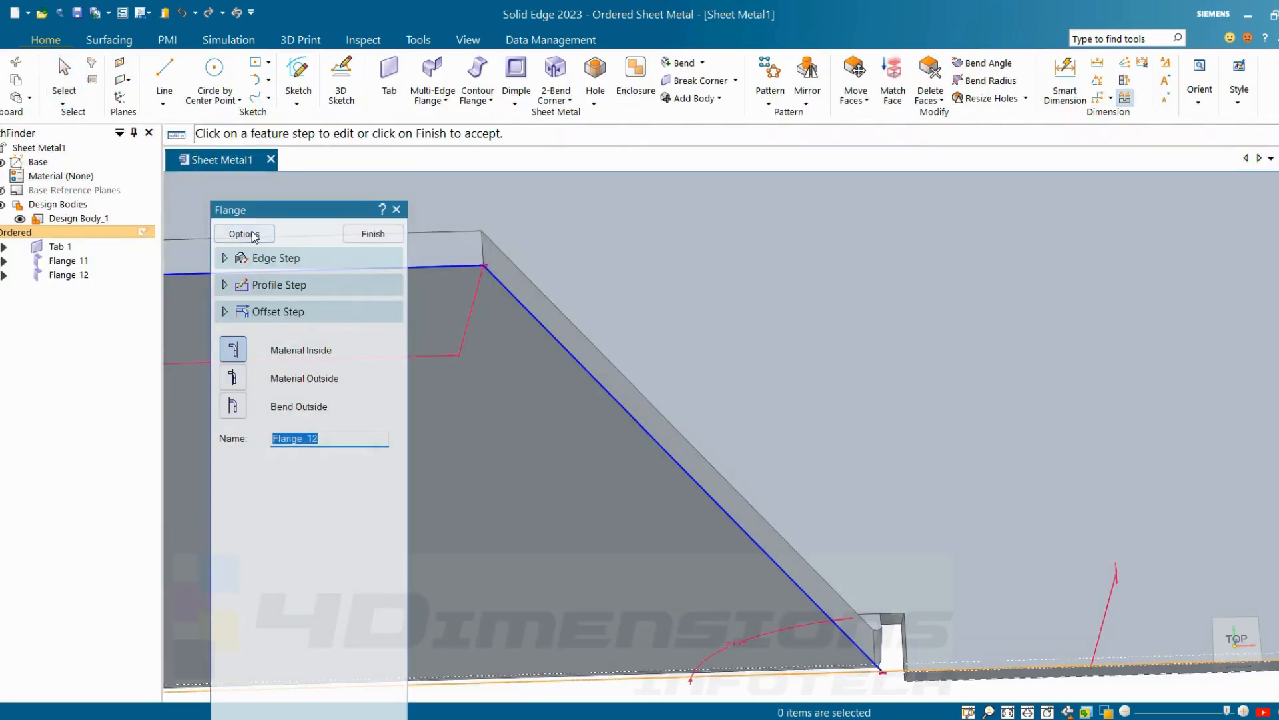
pyautogui.click(253, 235)
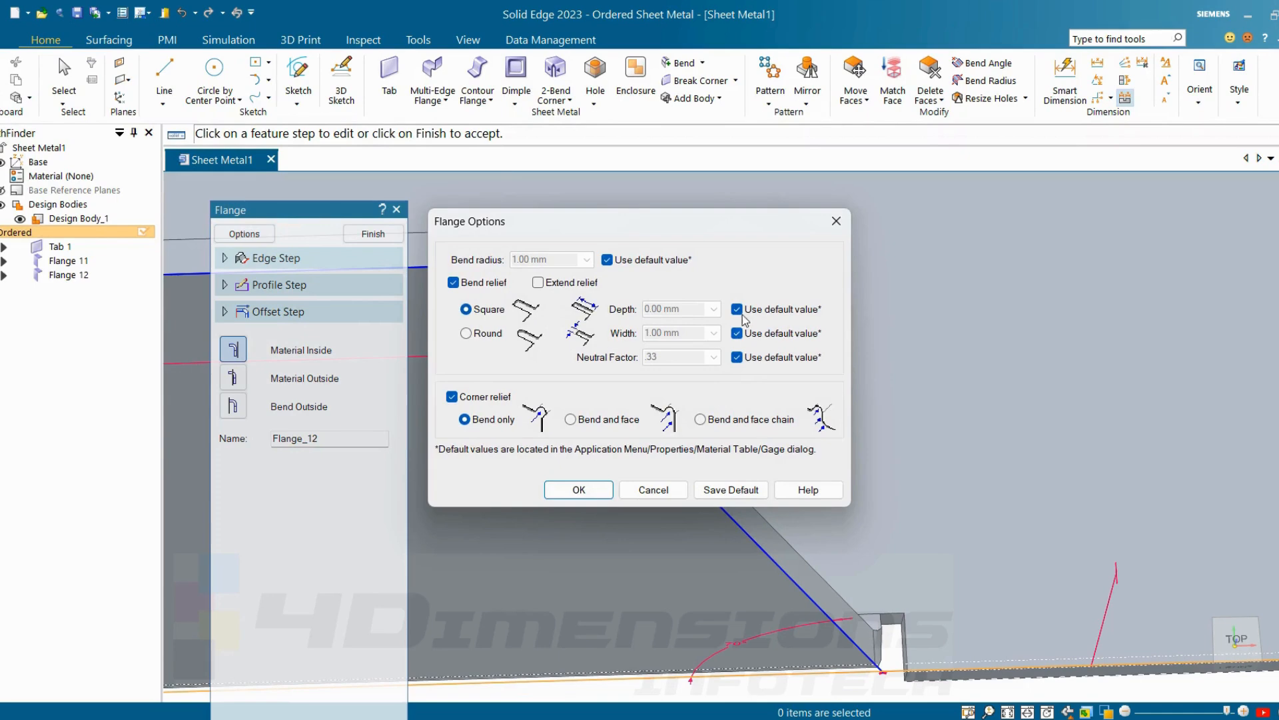
pyautogui.click(738, 310)
pyautogui.click(737, 333)
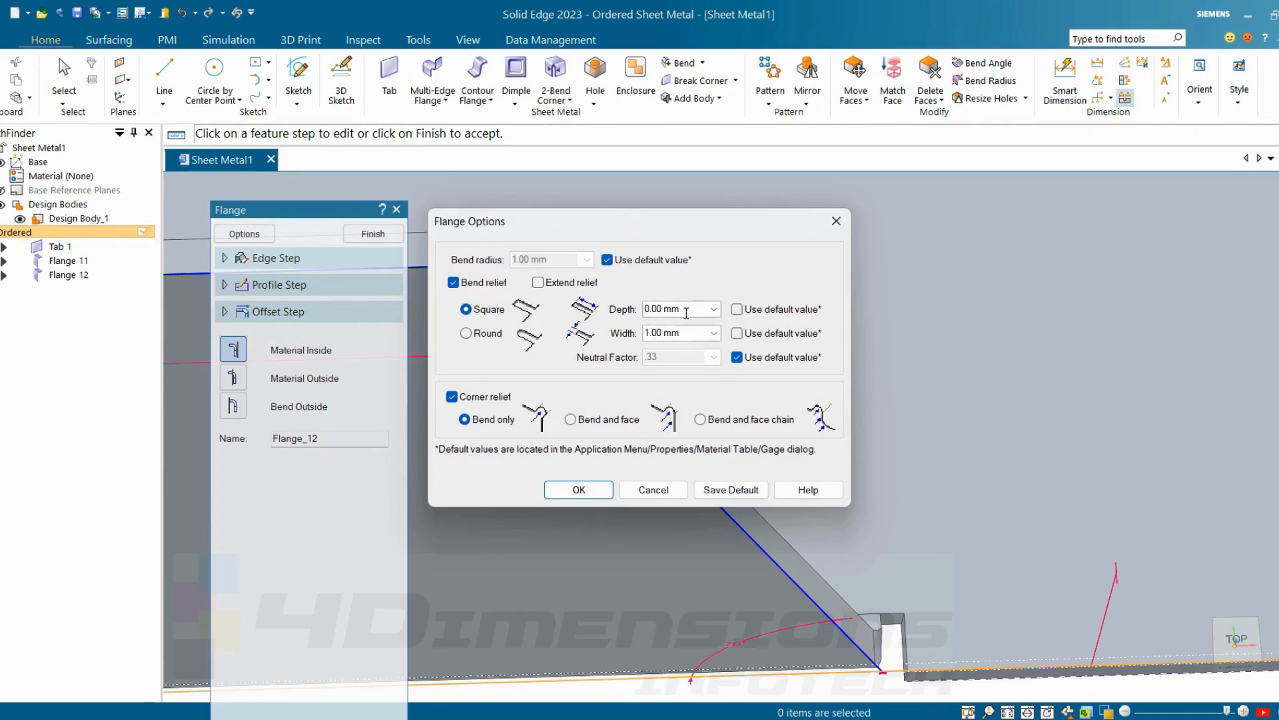
pyautogui.click(685, 311)
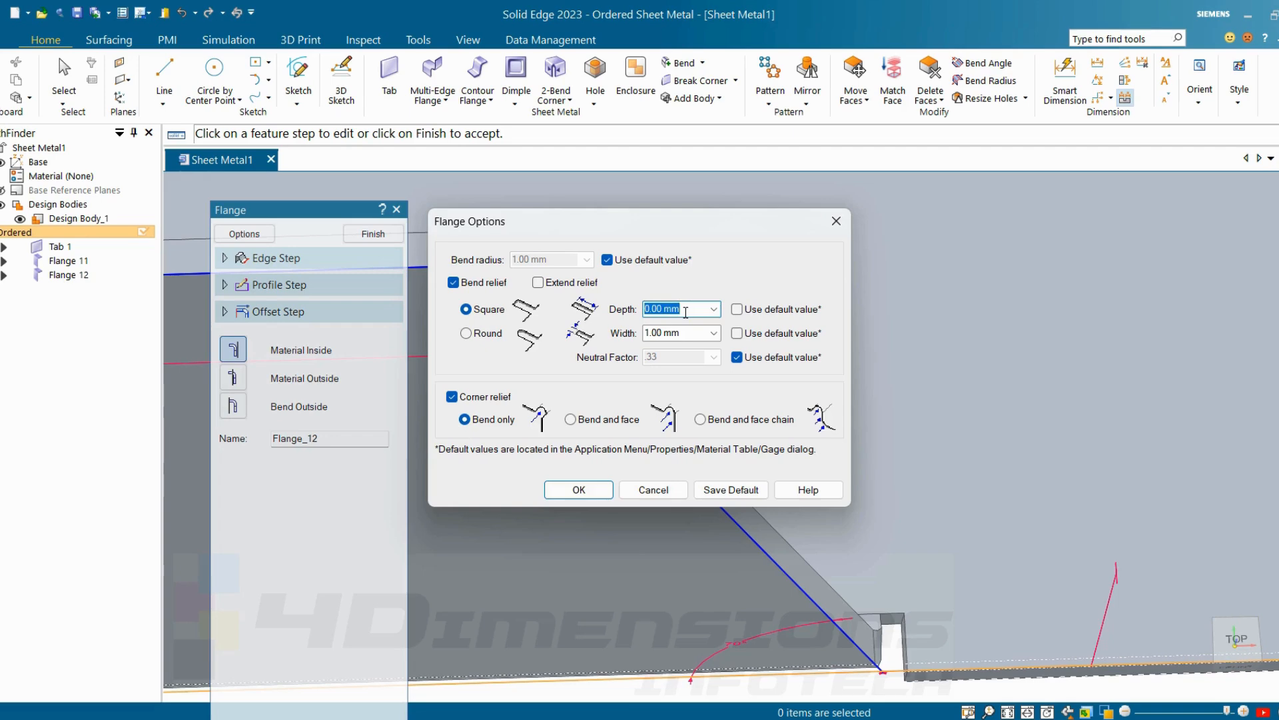
pyautogui.write('1')
pyautogui.click(590, 492)
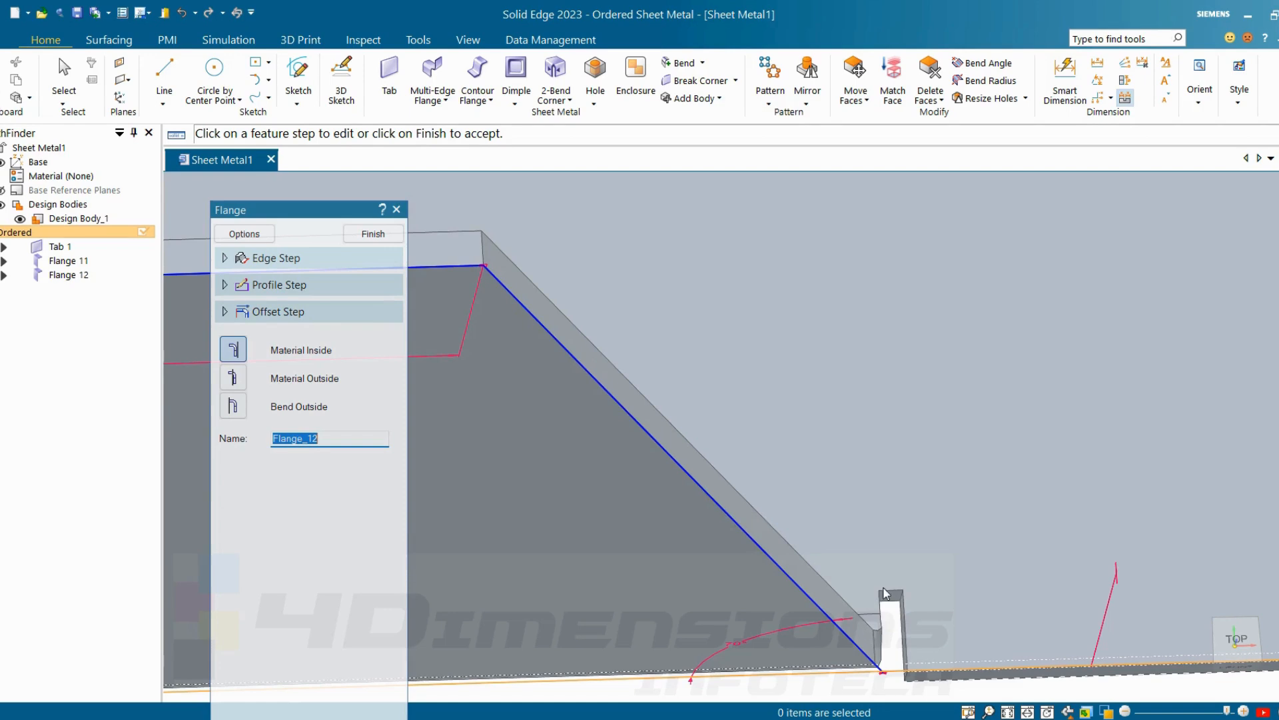
pyautogui.click(373, 234)
pyautogui.moveTo(809, 482); pyautogui.dragTo(774, 456, button='middle')
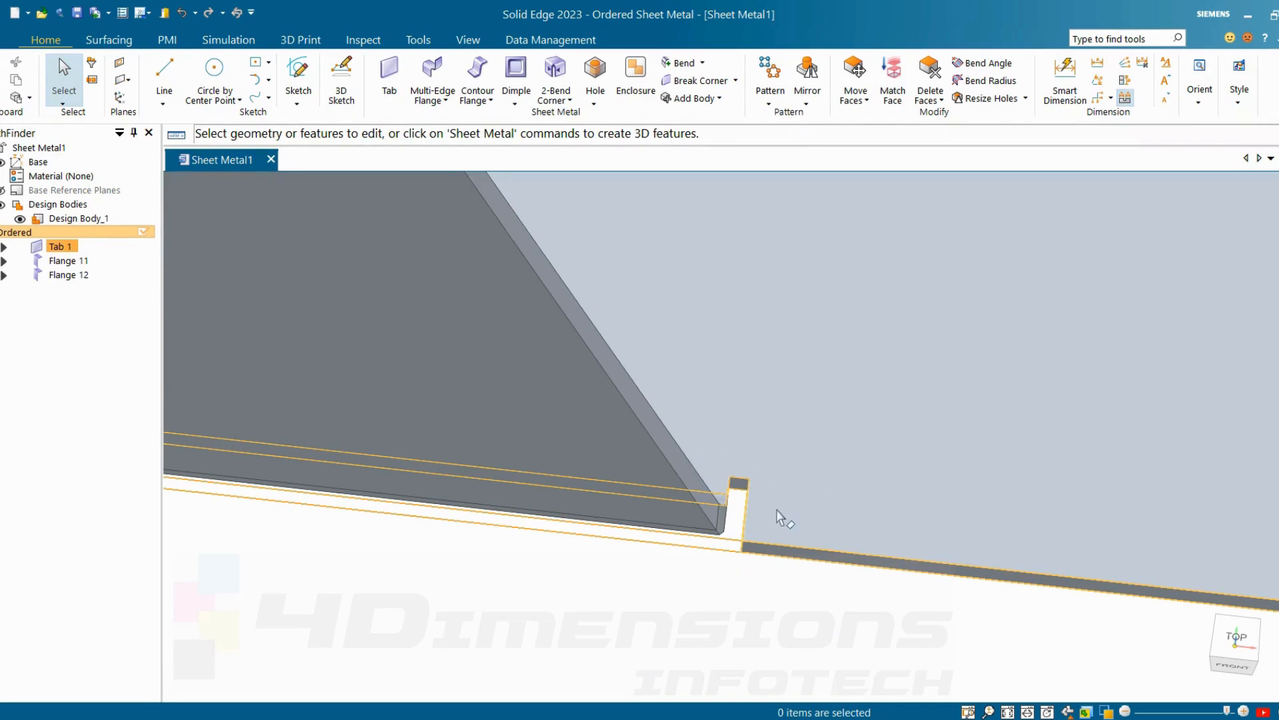
pyautogui.moveTo(738, 577); pyautogui.dragTo(731, 577, button='middle')
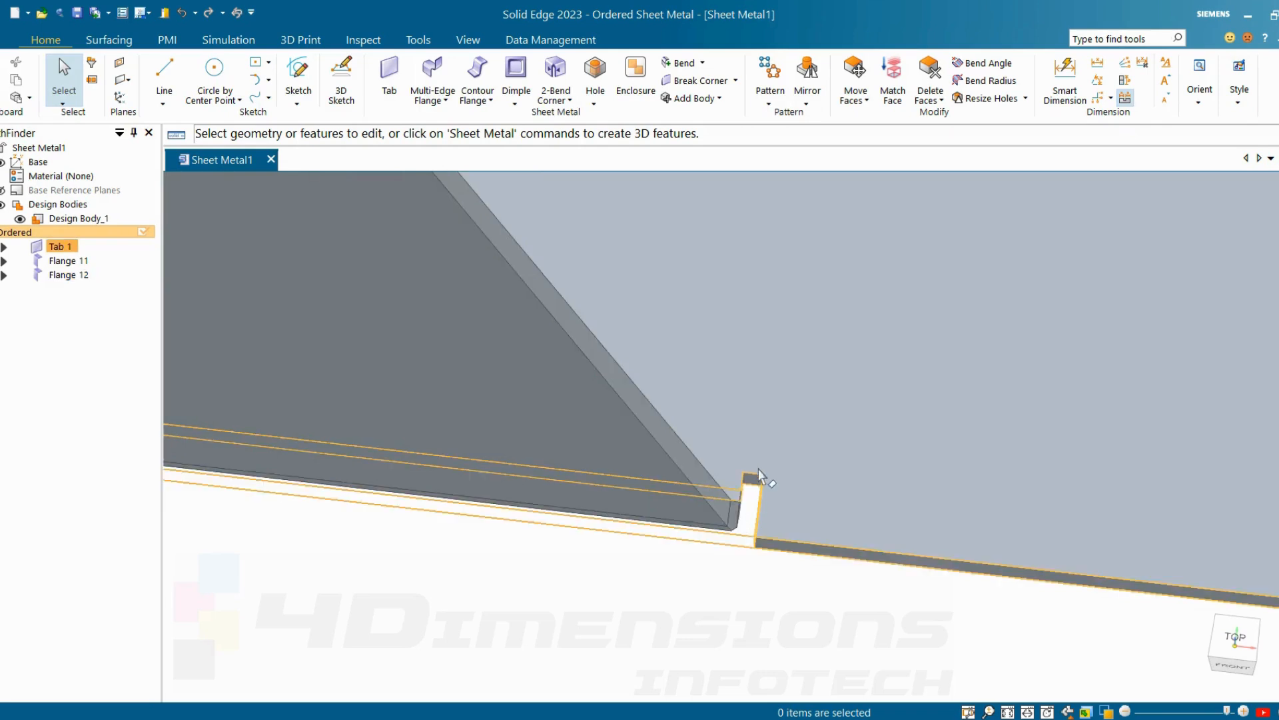
# Add a From Both Ends flange about 47 mm long on the free short edge, with Material Inside.
pyautogui.hotkey('ctrl', 'i')
pyautogui.click(444, 101)
pyautogui.click(448, 131)
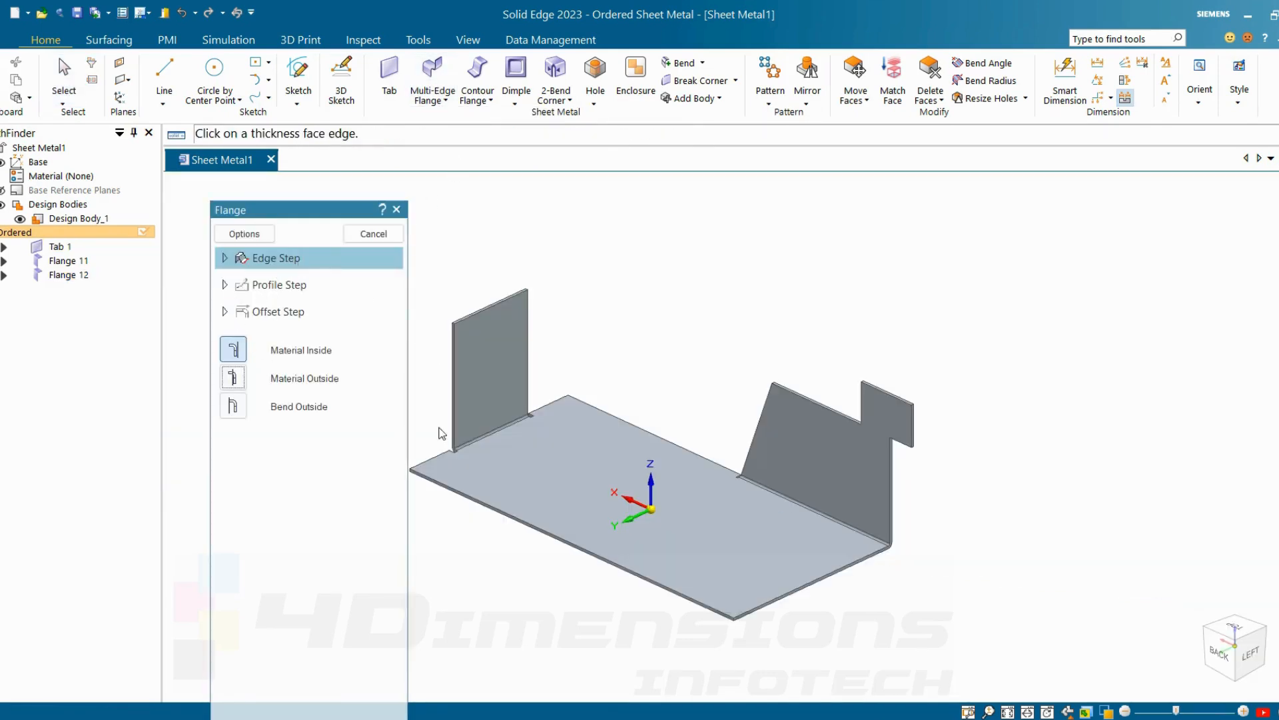
pyautogui.click(789, 604)
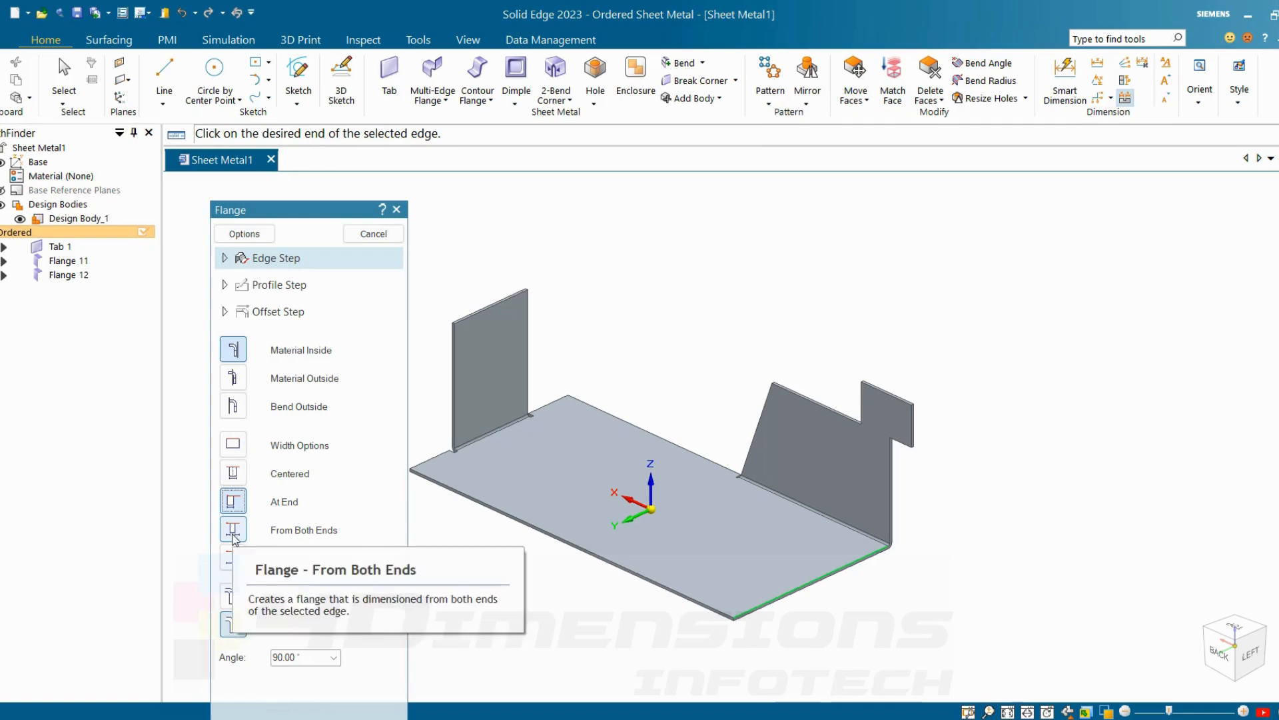
pyautogui.click(233, 530)
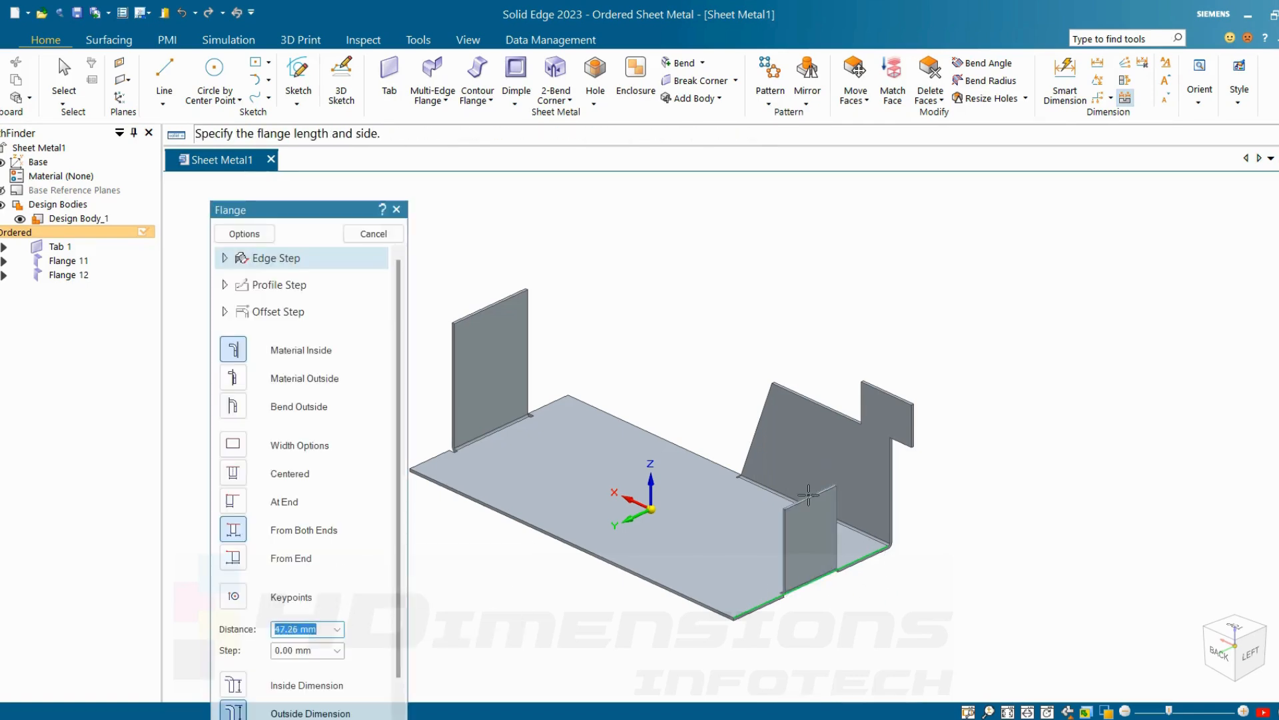
pyautogui.press('Escape')
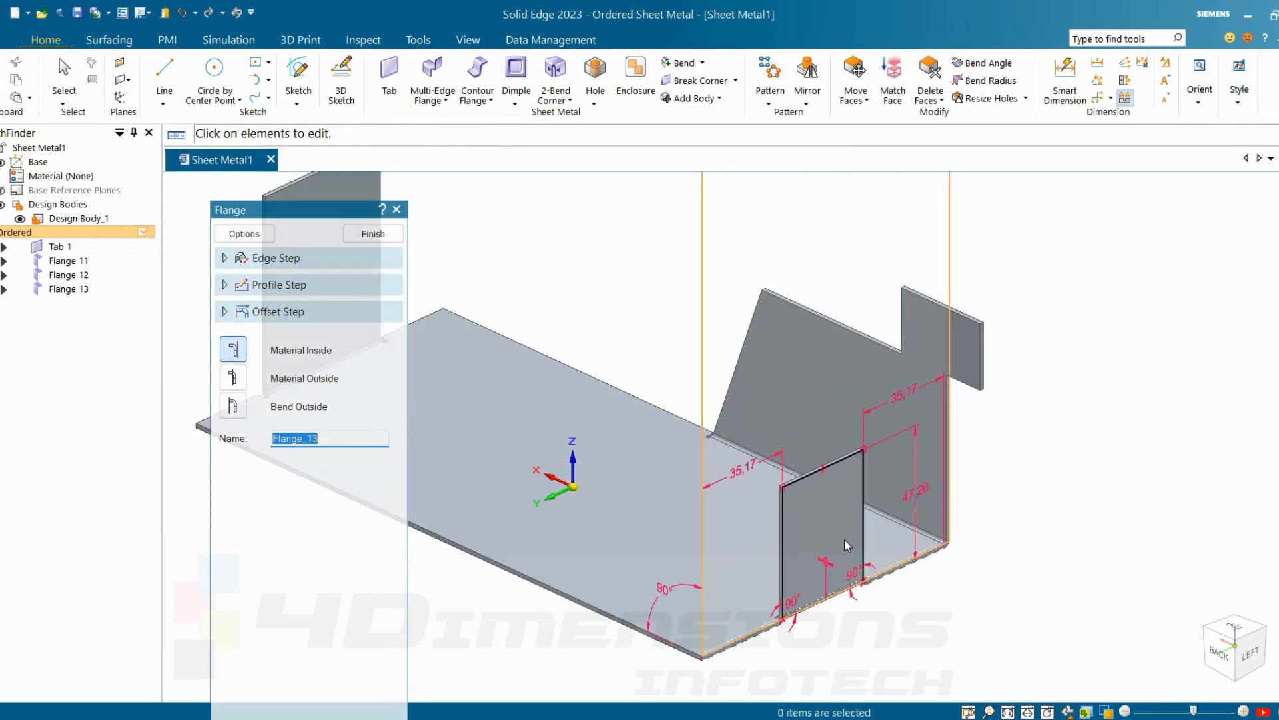
pyautogui.scroll(3, 845, 539)
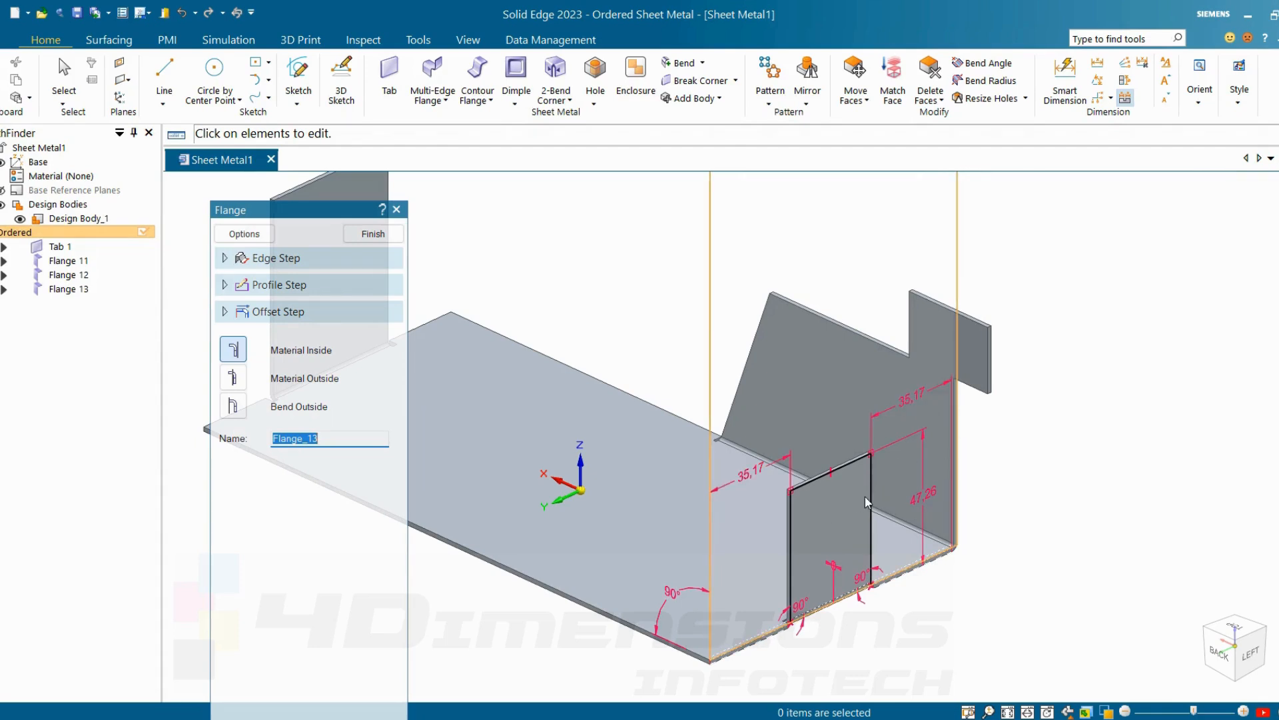
pyautogui.scroll(-3, 826, 492)
pyautogui.scroll(2, 558, 364)
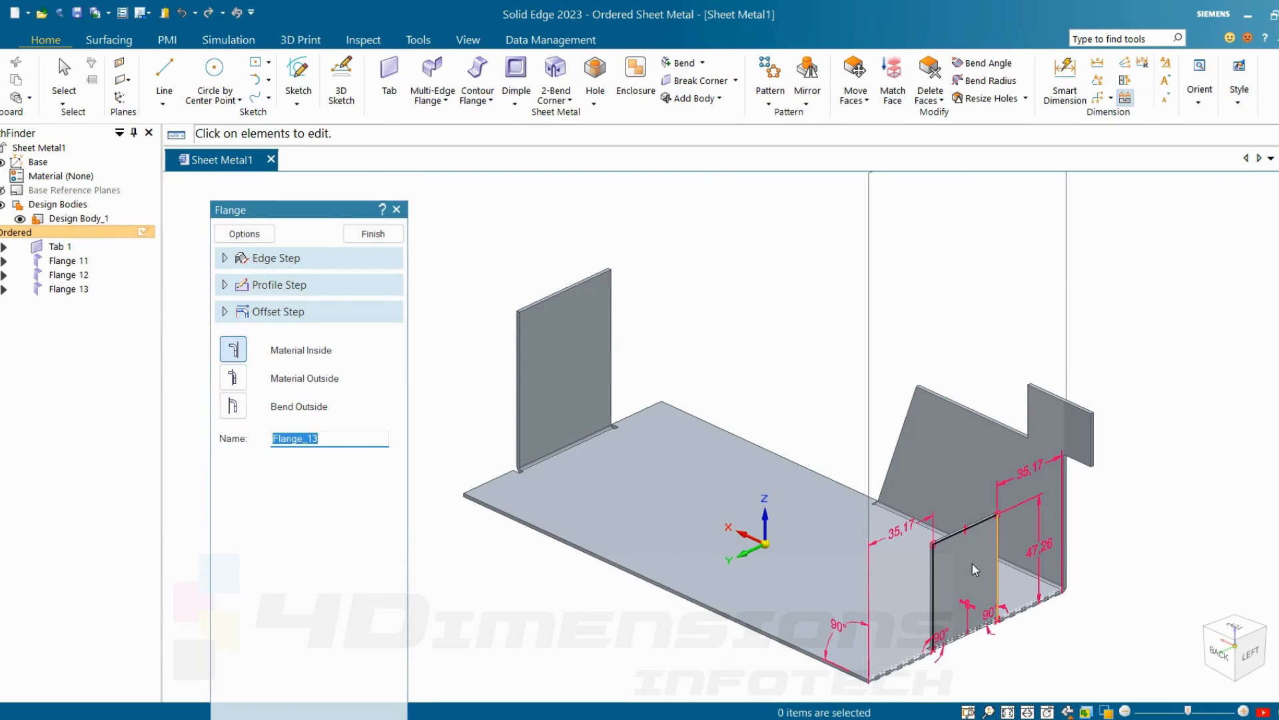
pyautogui.scroll(2, 978, 592)
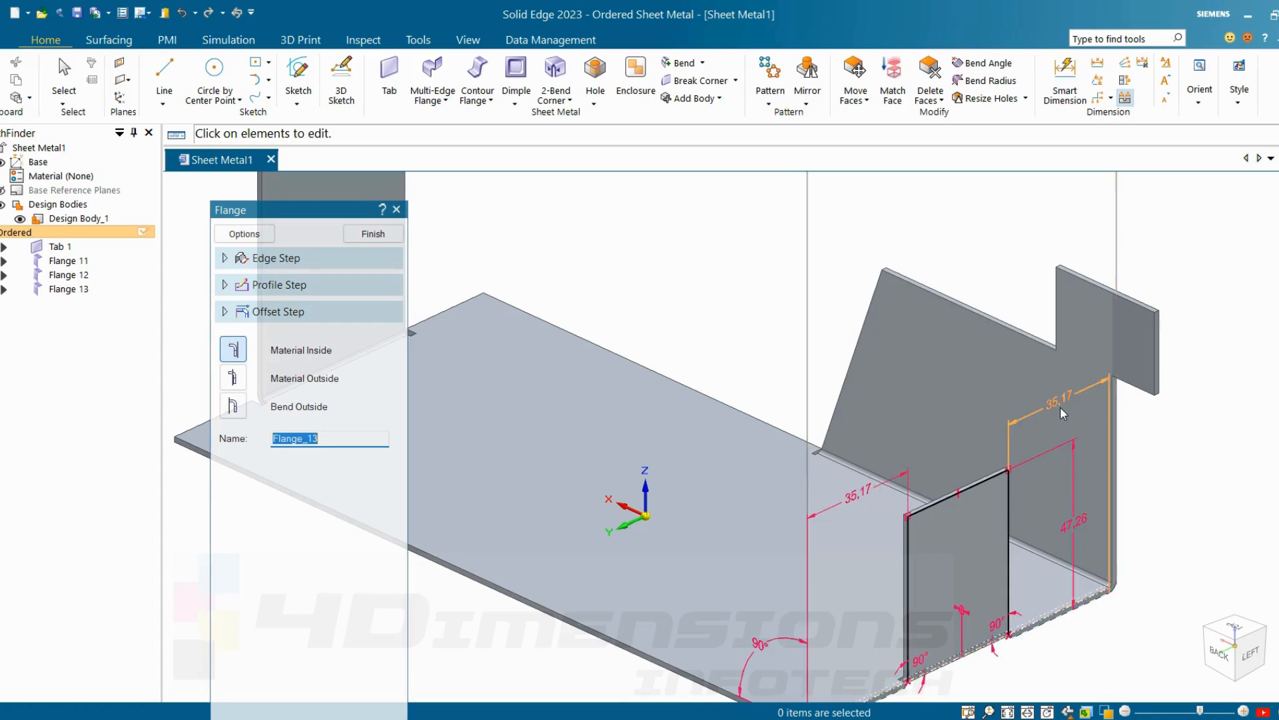
# Set the short-edge flange's end offsets to 25 mm at the open corner and 40 mm beside the long-edge flange, and finish.
pyautogui.click(862, 490)
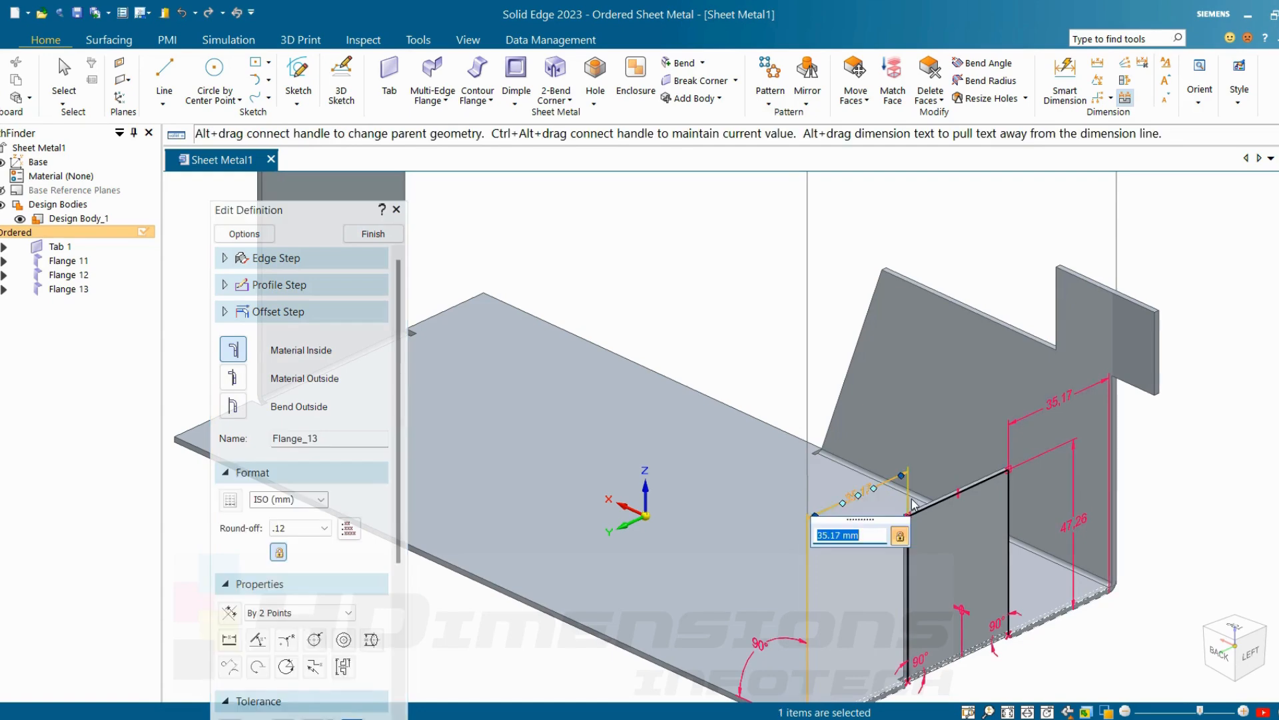
pyautogui.write('25')
pyautogui.press('Return')
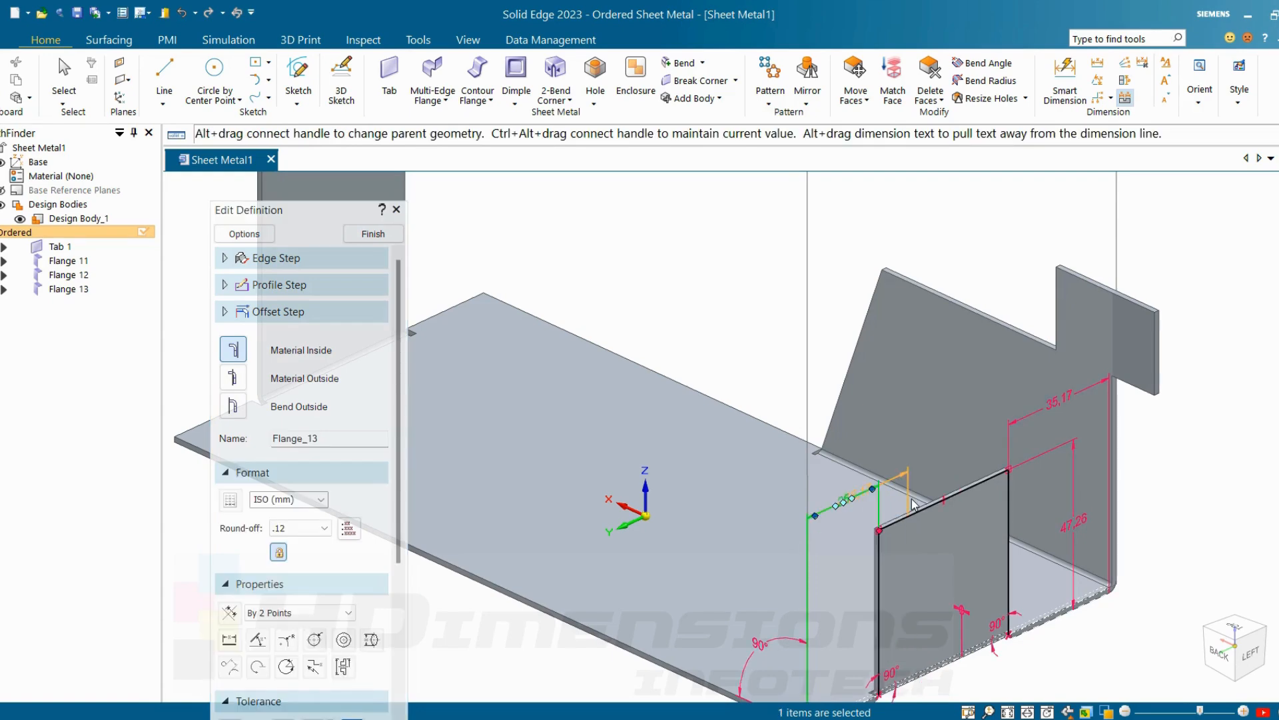
pyautogui.click(1062, 404)
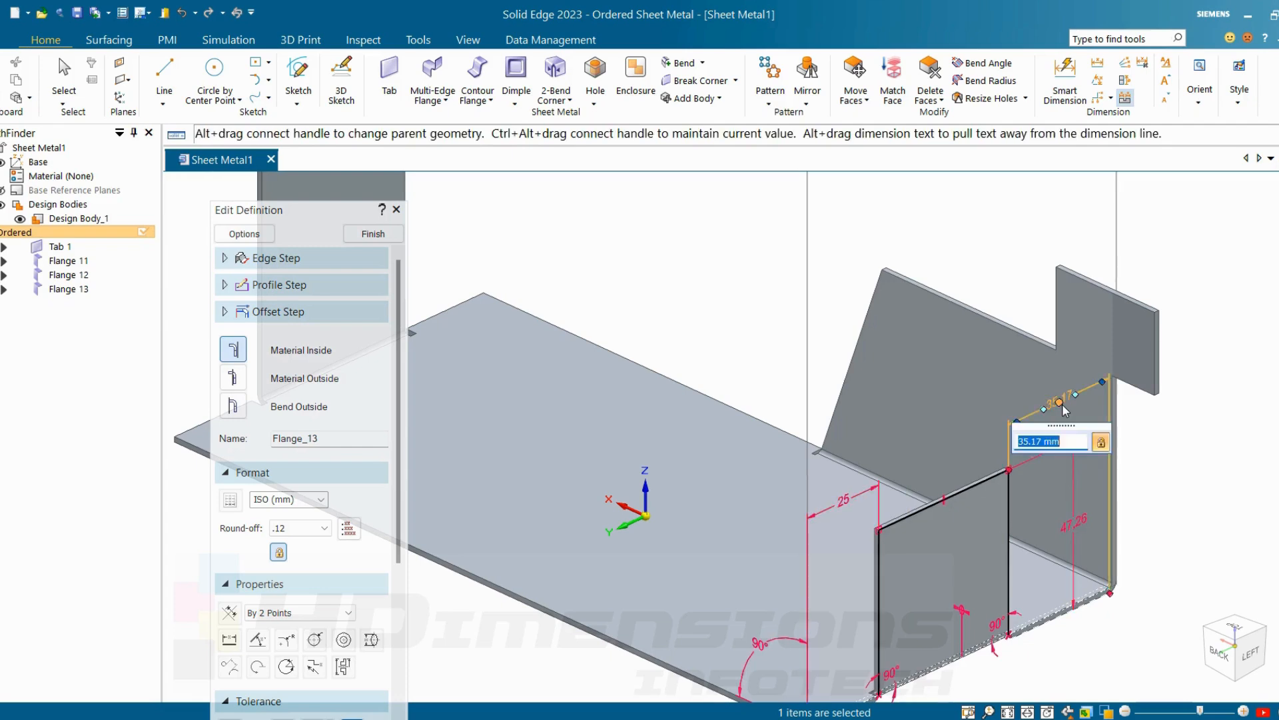
pyautogui.write('40')
pyautogui.press('Return')
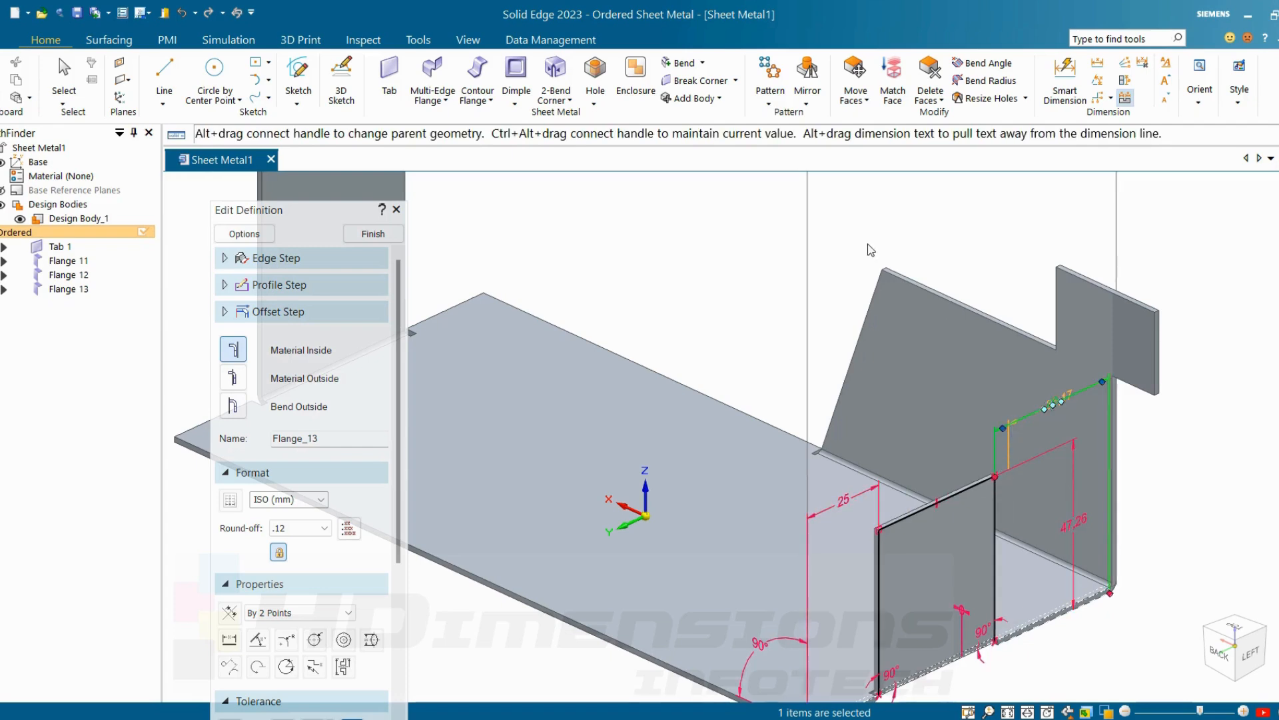
pyautogui.click(370, 235)
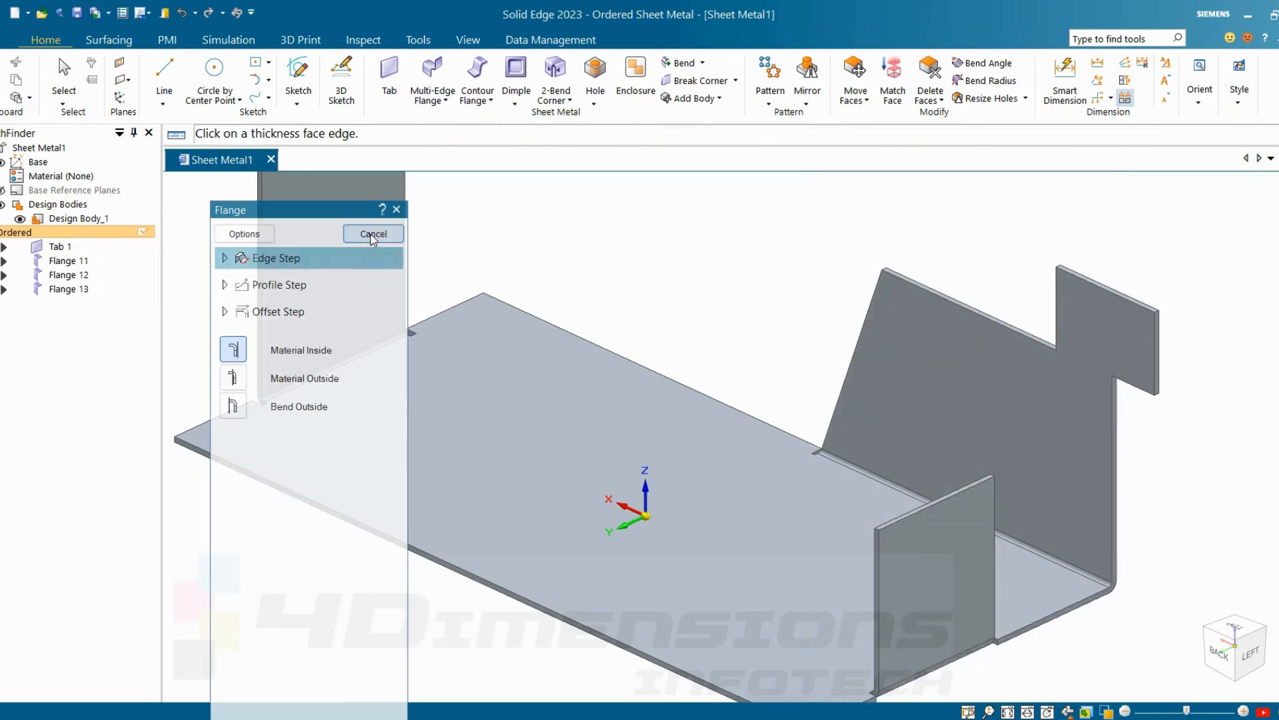
pyautogui.click(370, 234)
pyautogui.scroll(-5, 813, 283)
pyautogui.moveTo(812, 283); pyautogui.dragTo(737, 262, button='middle')
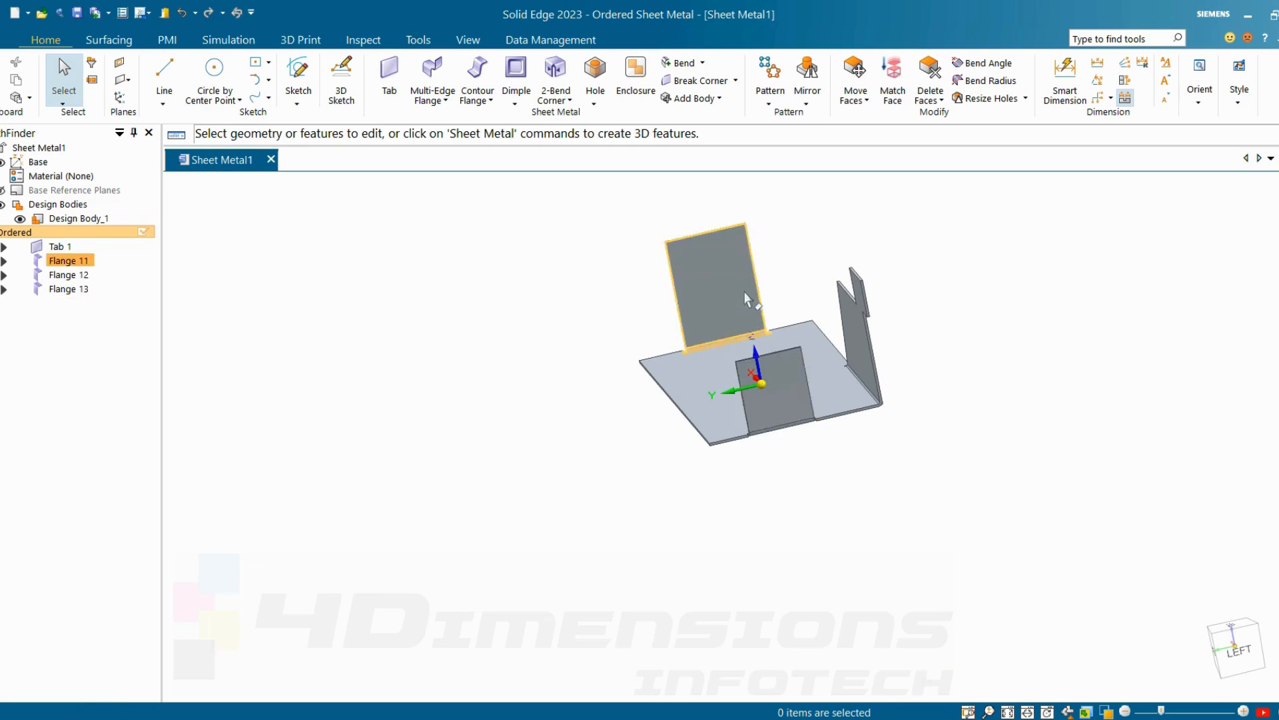
pyautogui.moveTo(746, 299); pyautogui.dragTo(733, 239, button='middle')
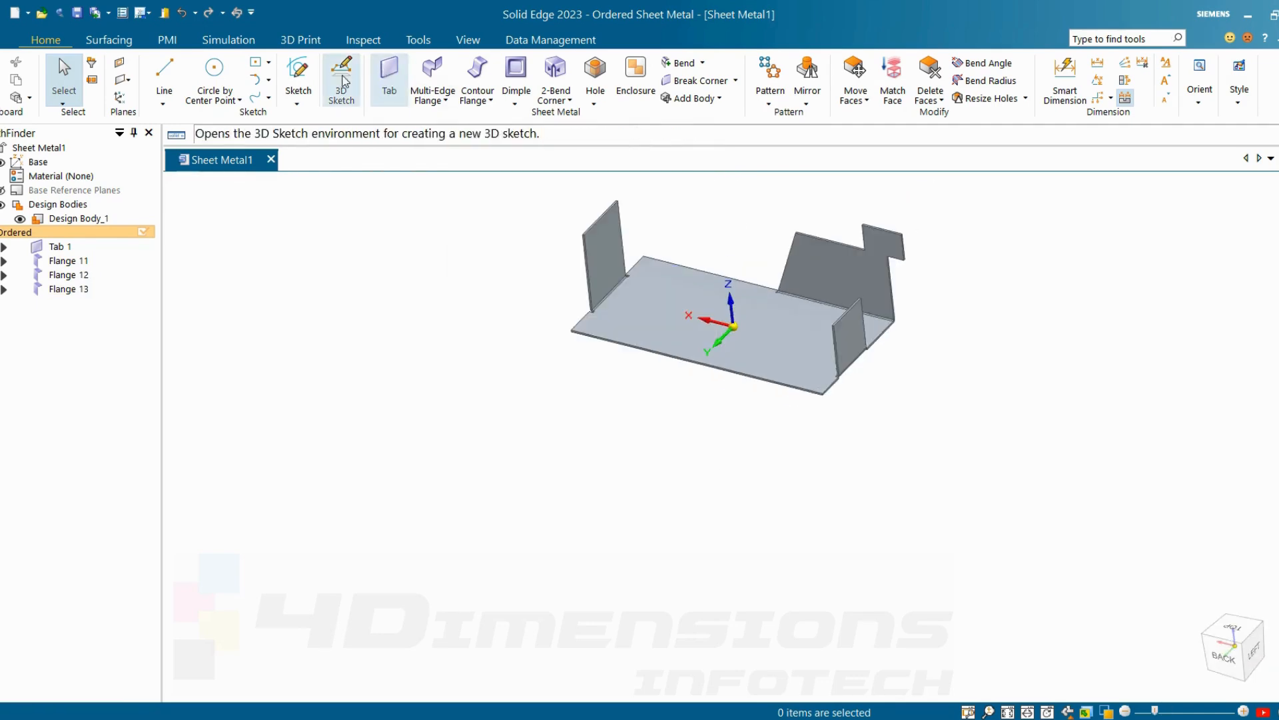
# Add a From End flange about 65 mm long on the remaining free long edge, measured from the end near the tall short-edge flange.
pyautogui.click(426, 105)
pyautogui.click(453, 128)
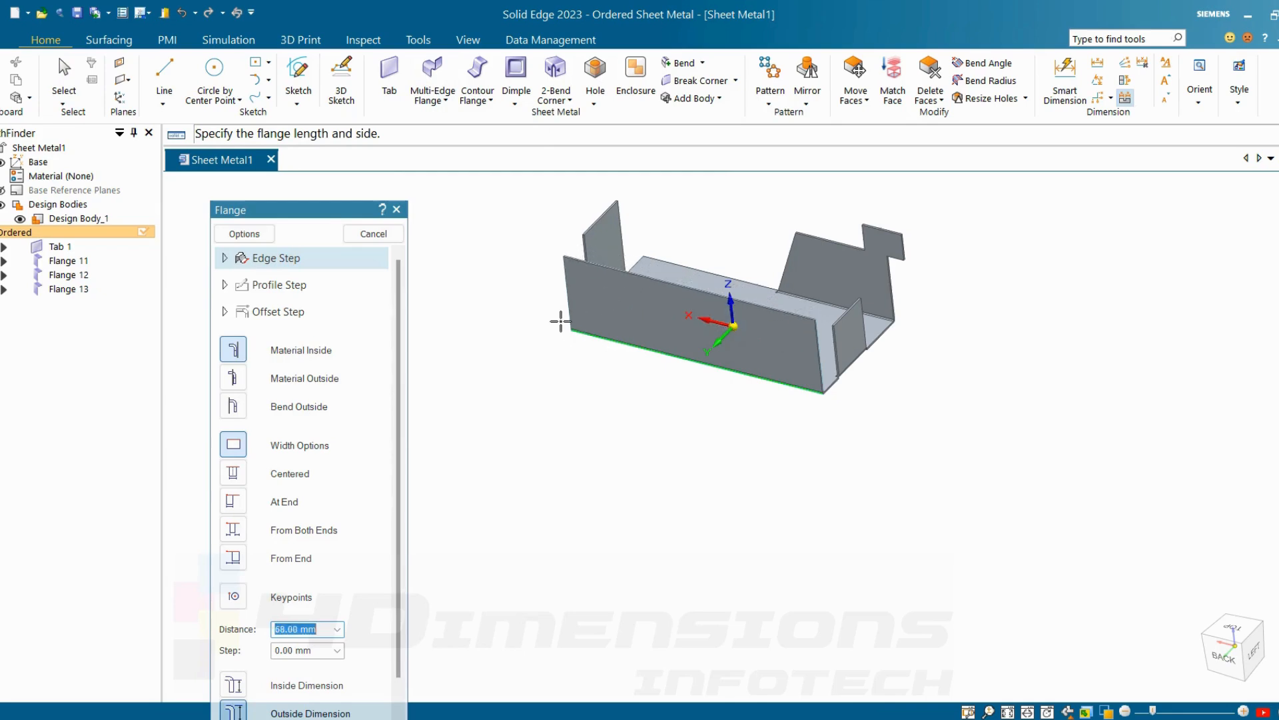
pyautogui.click(232, 557)
pyautogui.scroll(3, 556, 345)
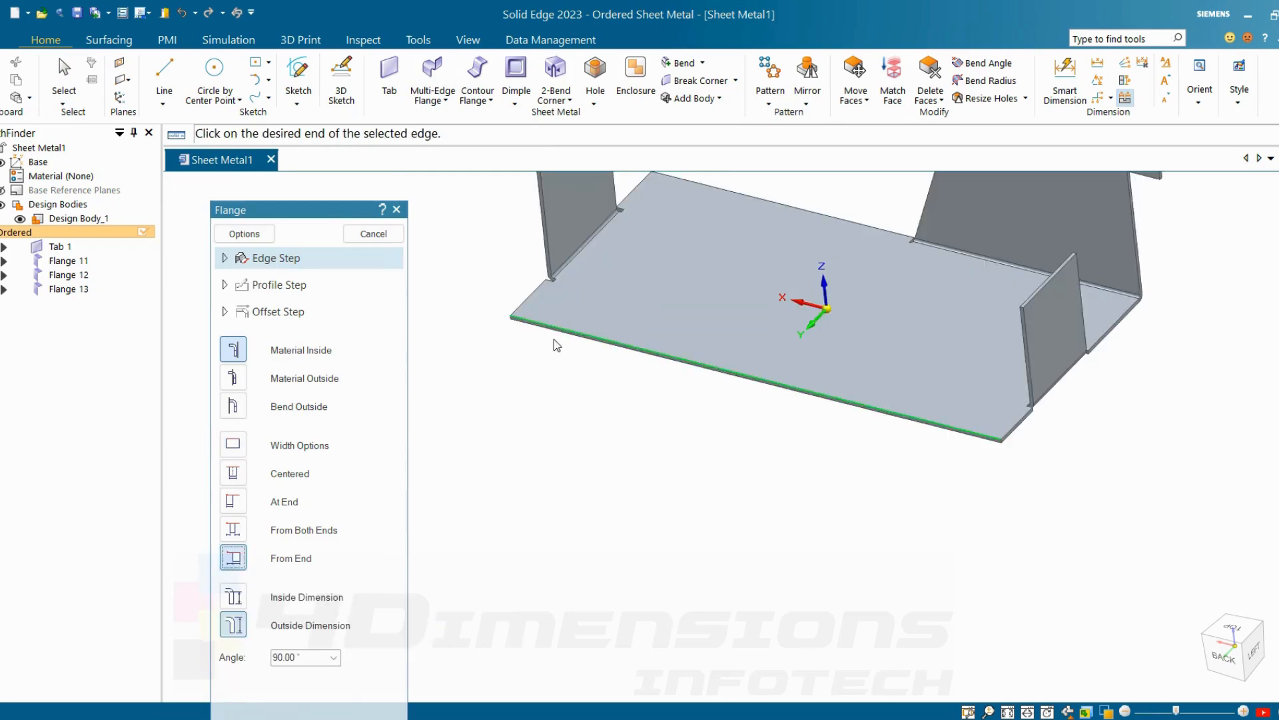
pyautogui.click(584, 340)
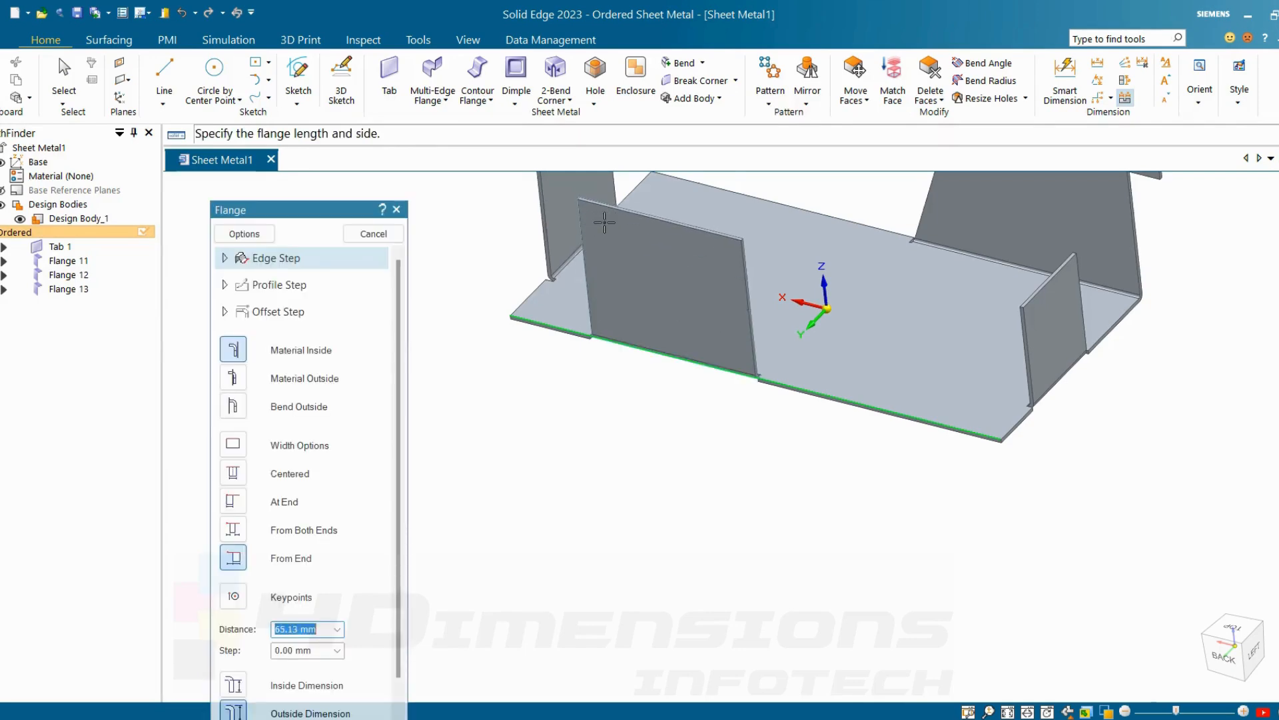
pyautogui.click(604, 222)
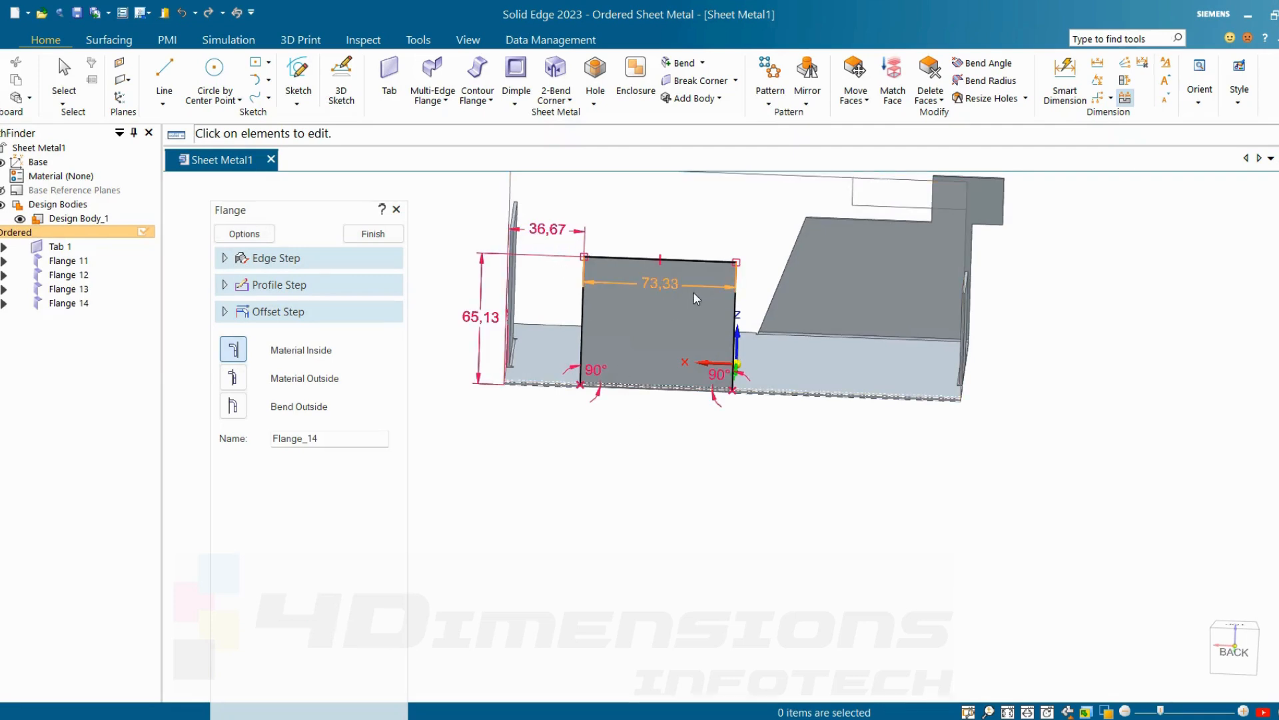
# Set the From End flange's offset from the edge end to 40 mm and finish the flange.
pyautogui.click(552, 233)
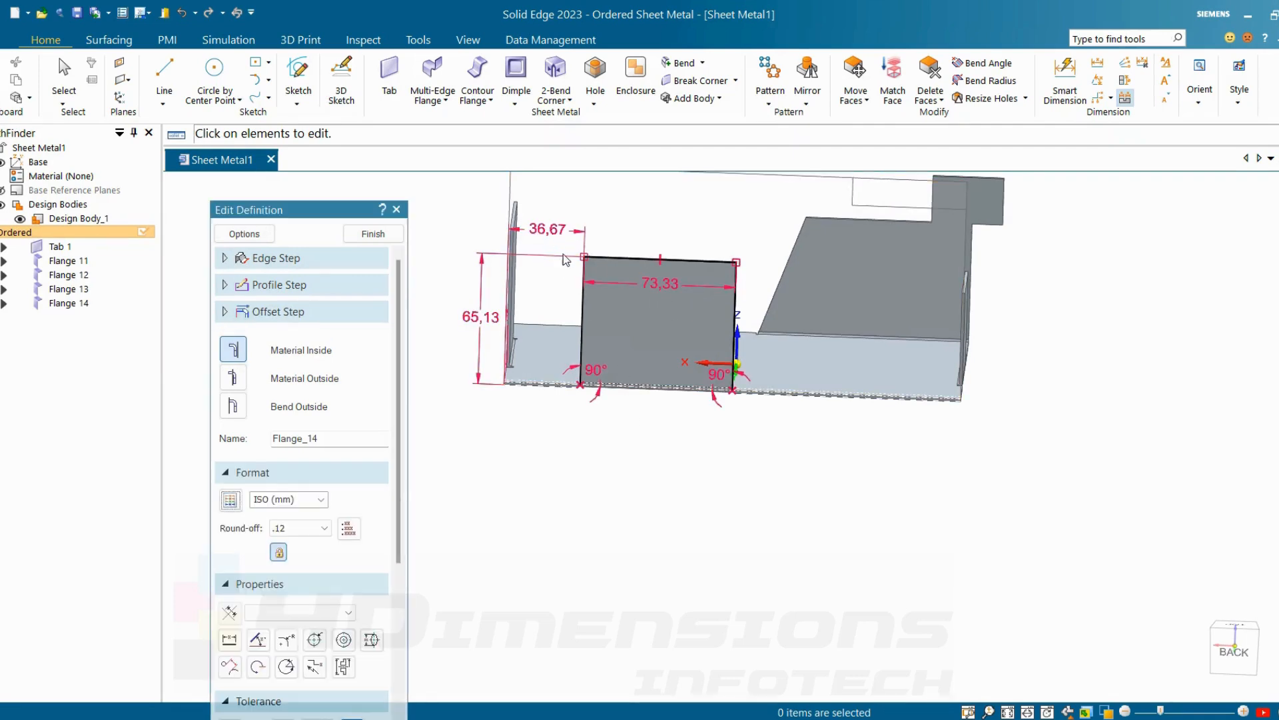
pyautogui.write('40')
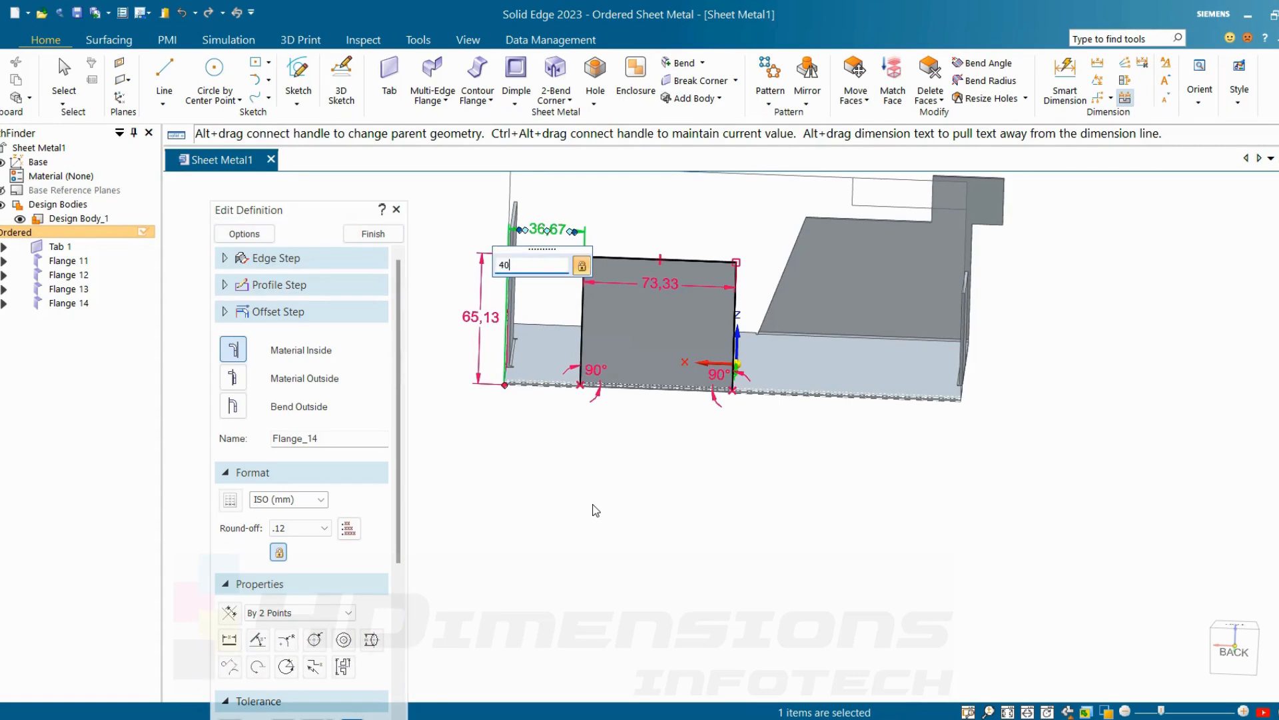
pyautogui.press('Return')
pyautogui.click(687, 284)
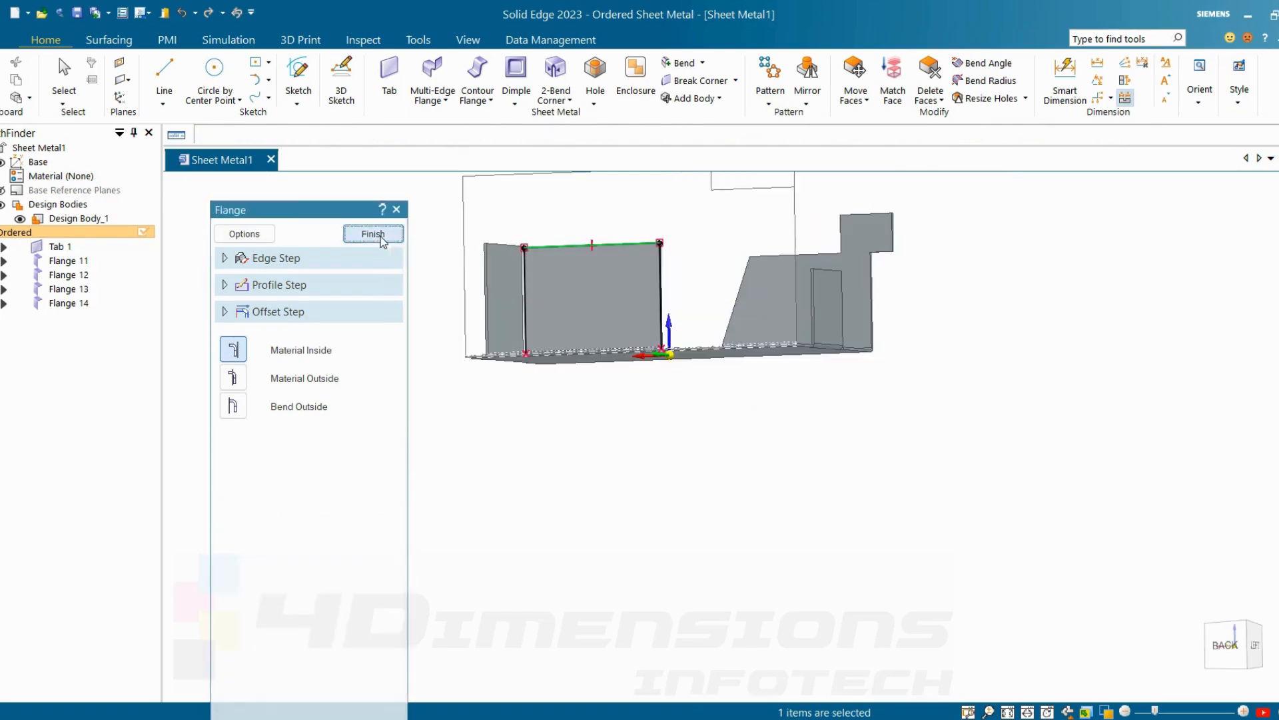
pyautogui.click(373, 234)
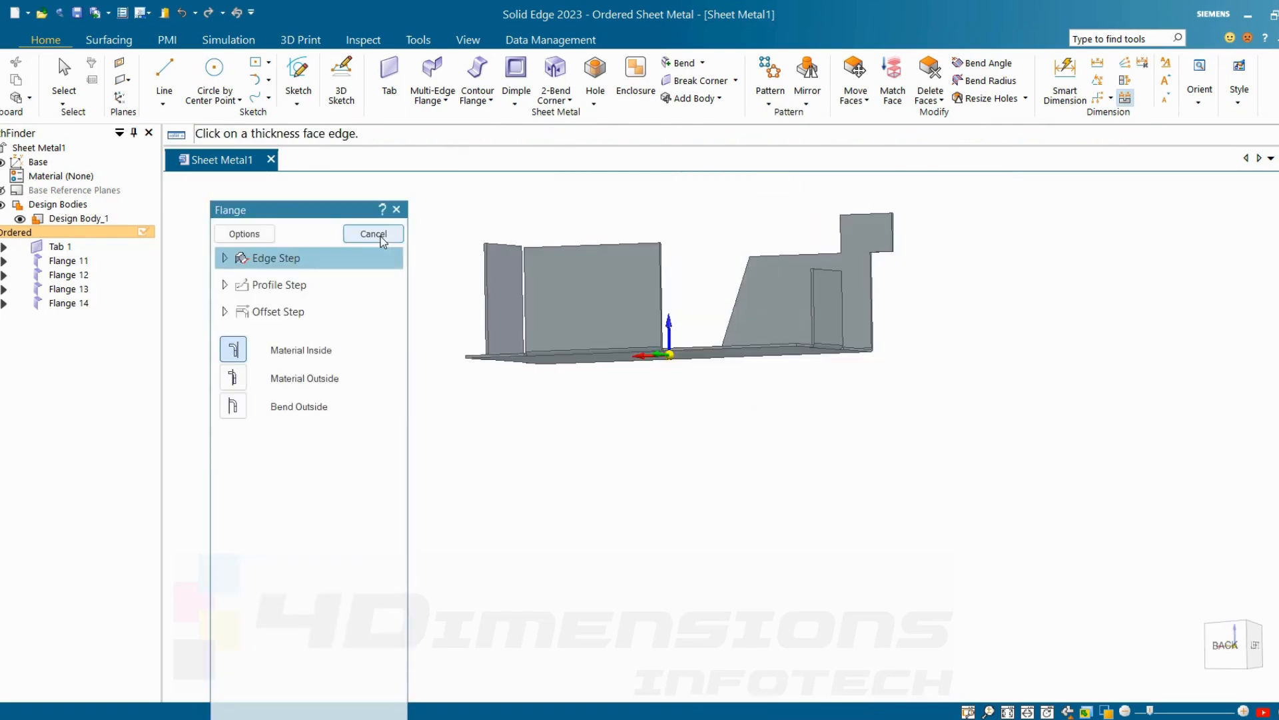
pyautogui.moveTo(808, 634); pyautogui.dragTo(566, 617, button='middle')
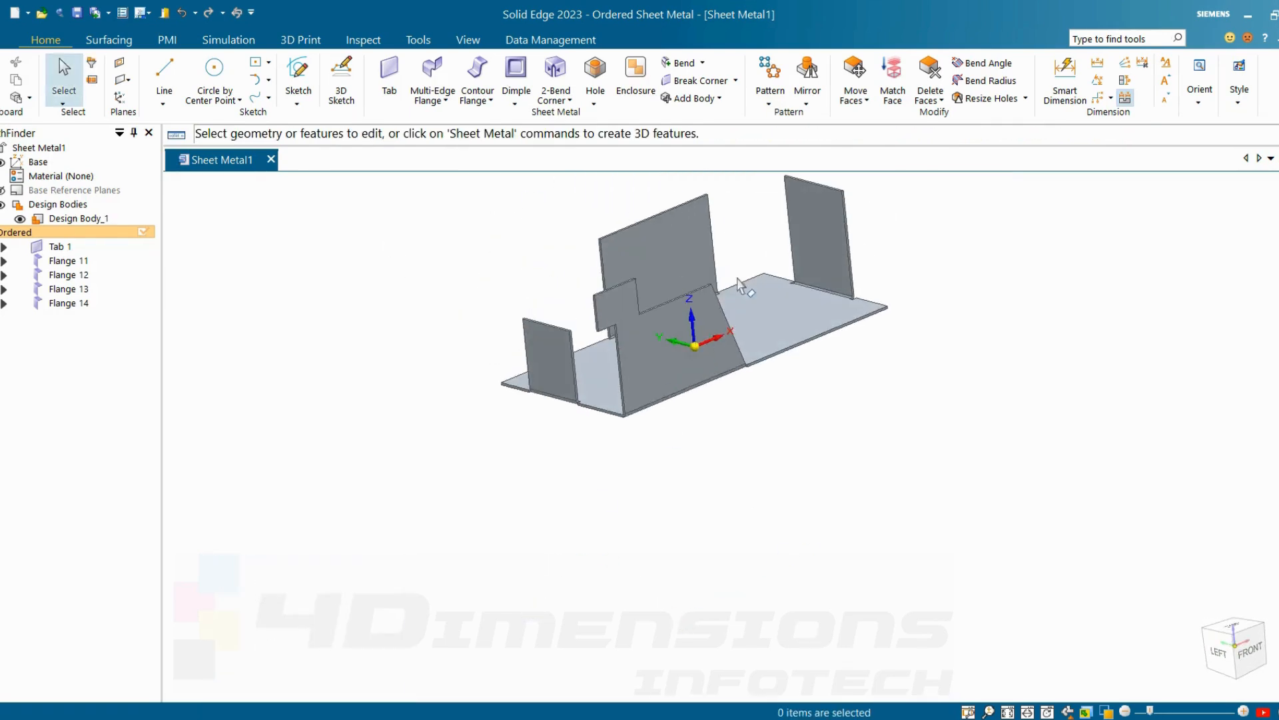
# Edit the From End flange's profile and draw a three-point circle across its free edge near the 40 mm offset side.
pyautogui.scroll(3, 681, 243)
pyautogui.scroll(-2, 678, 291)
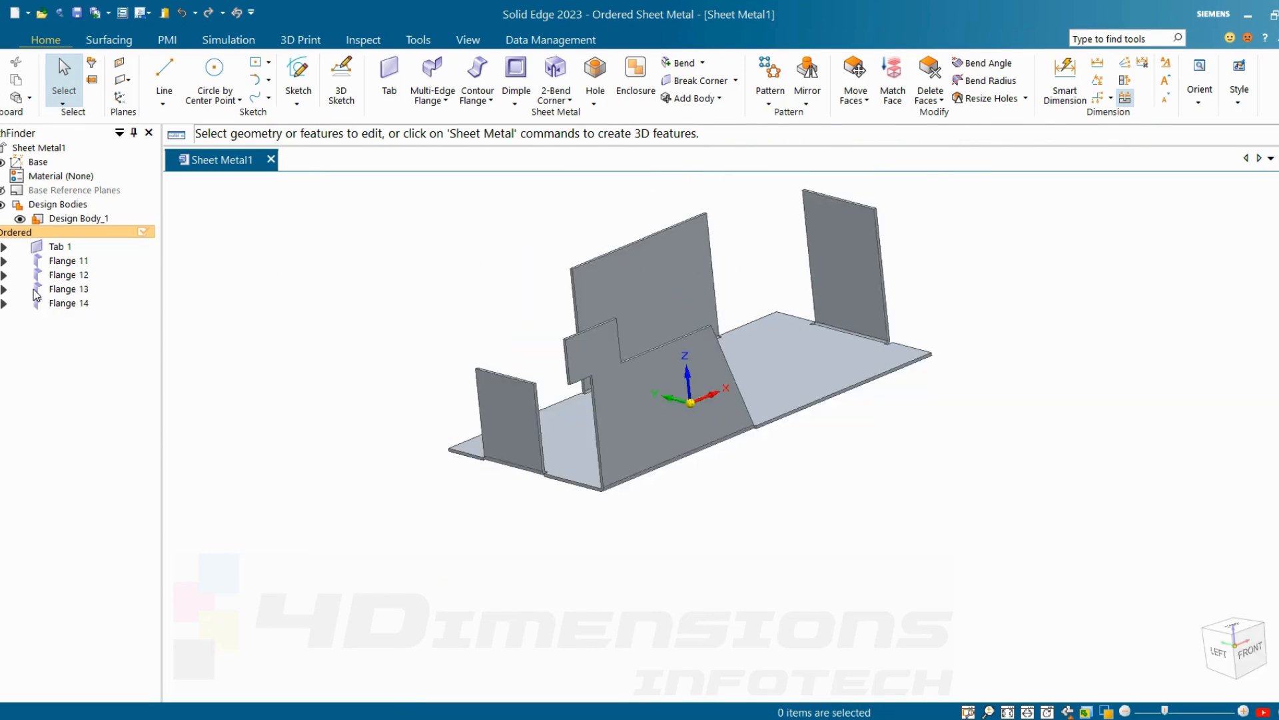
pyautogui.click(68, 303)
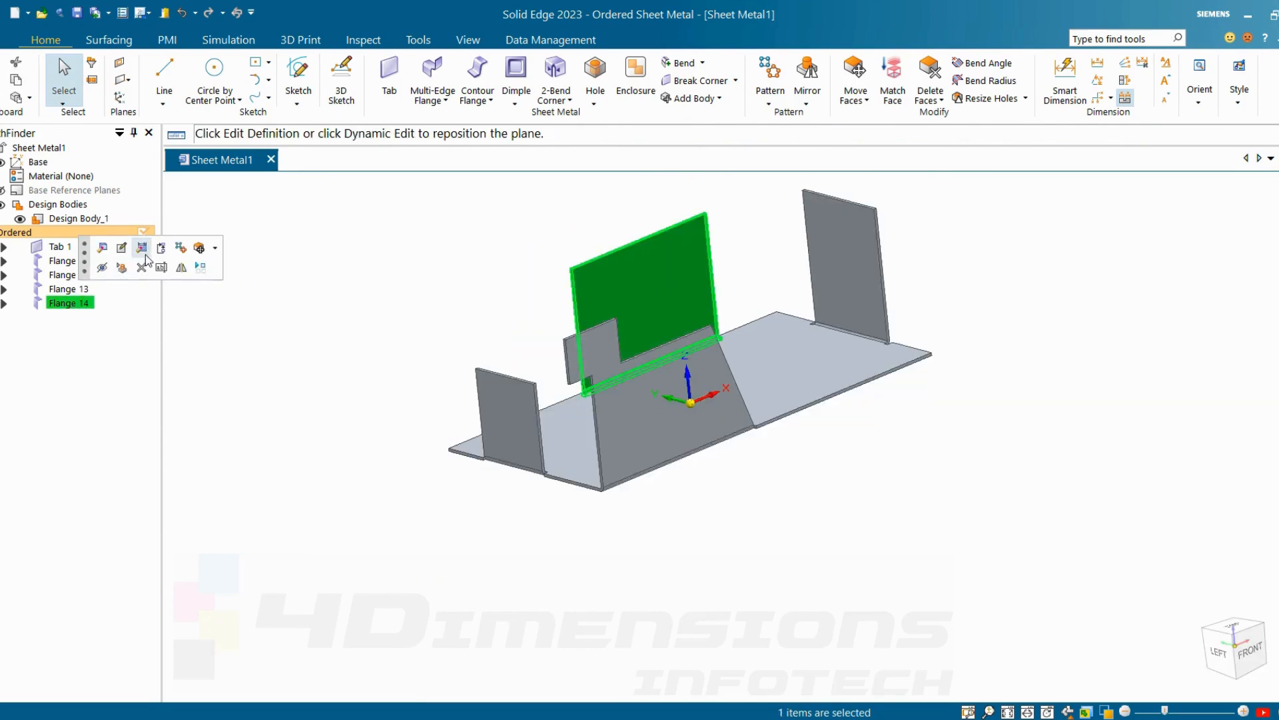
pyautogui.click(103, 248)
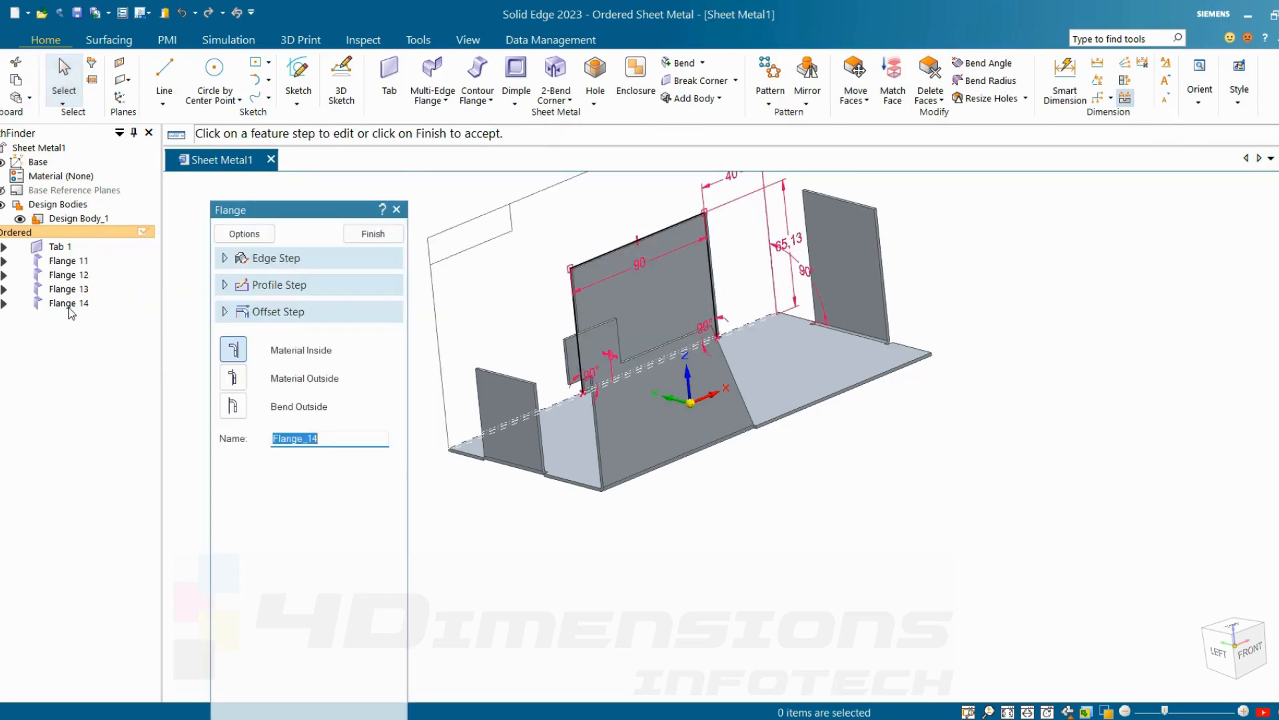
pyautogui.click(276, 288)
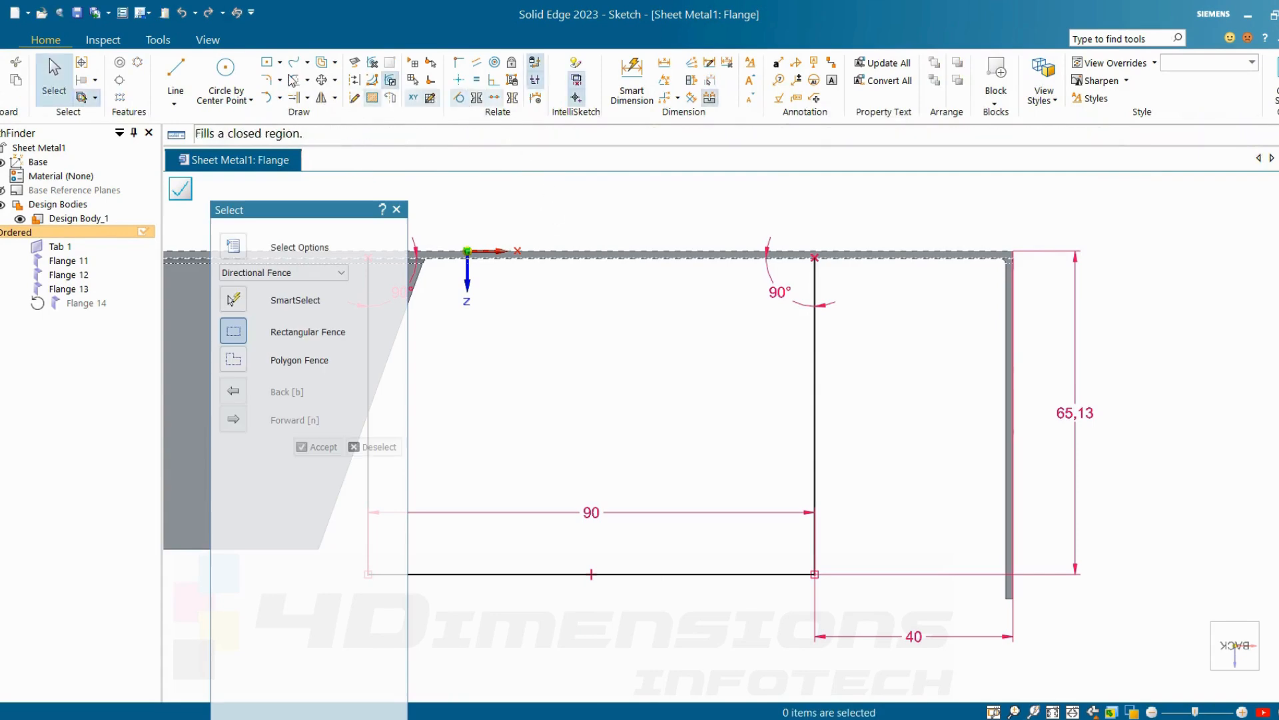
pyautogui.click(249, 102)
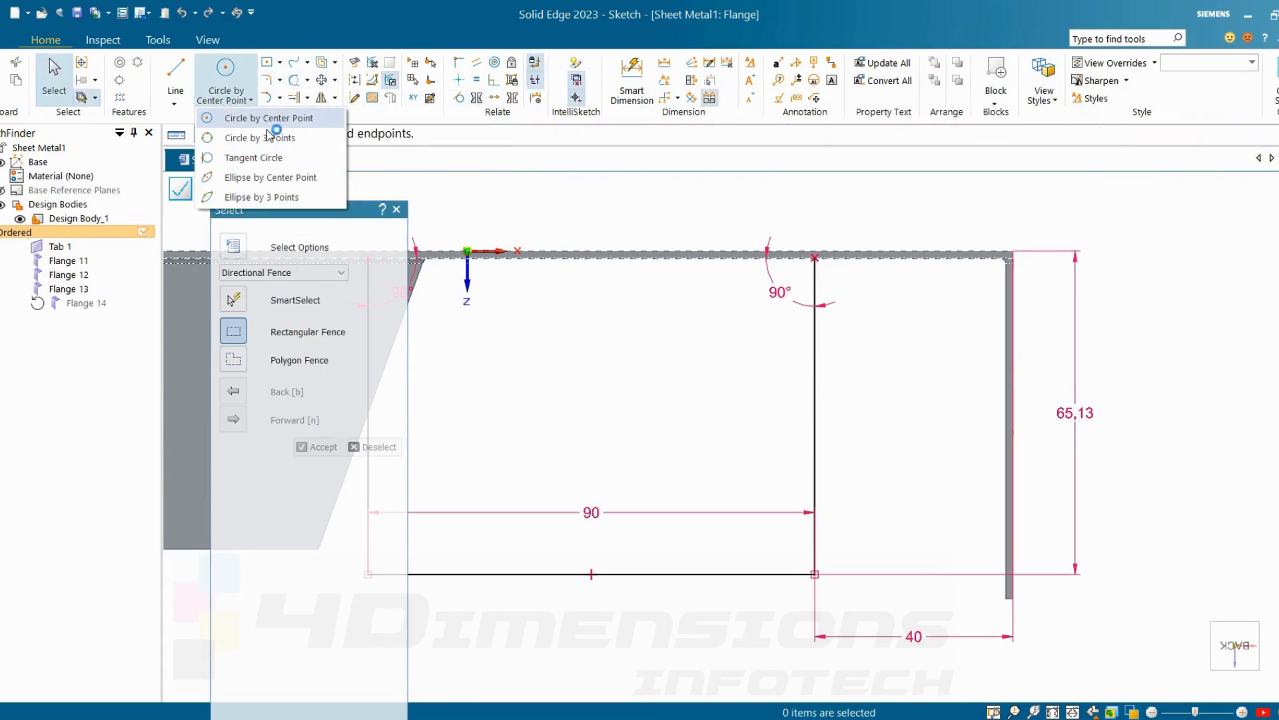
pyautogui.click(269, 137)
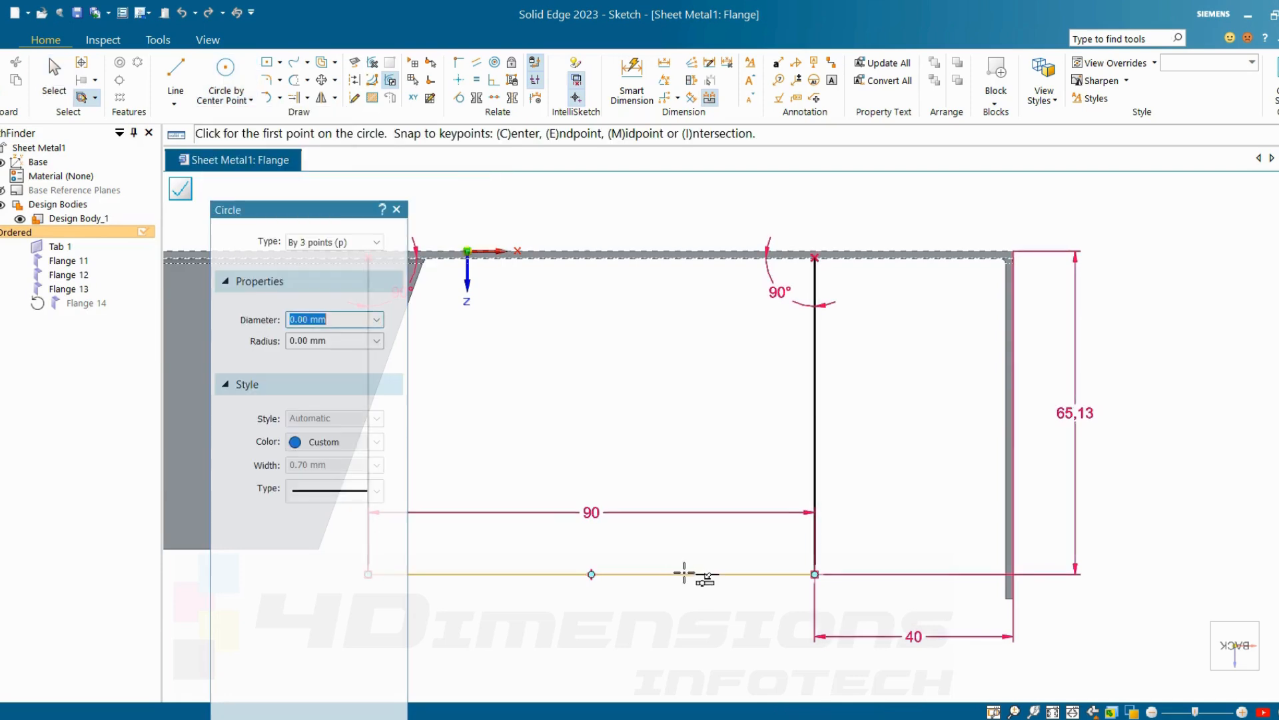
pyautogui.click(684, 574)
pyautogui.click(739, 669)
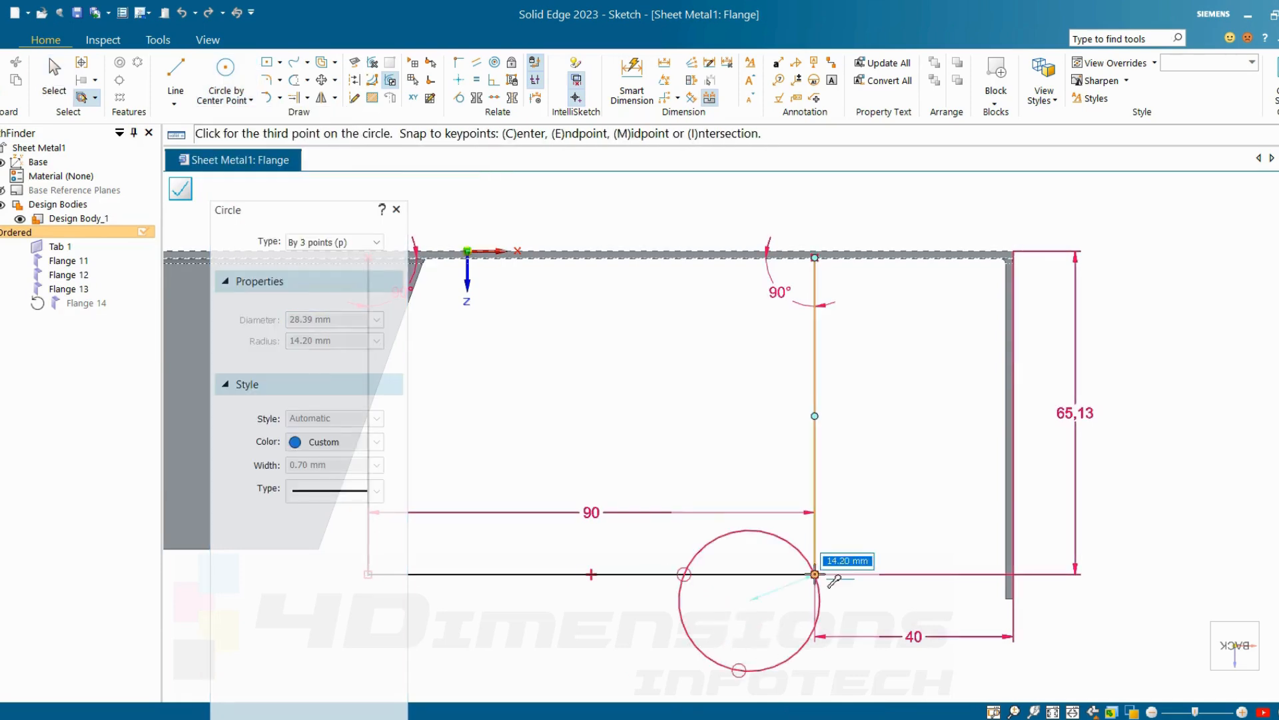
pyautogui.click(781, 583)
# Trim the circle's inner arc and the edge segment inside it to leave a rounded lobe, and finish the flange edit.
pyautogui.click(430, 100)
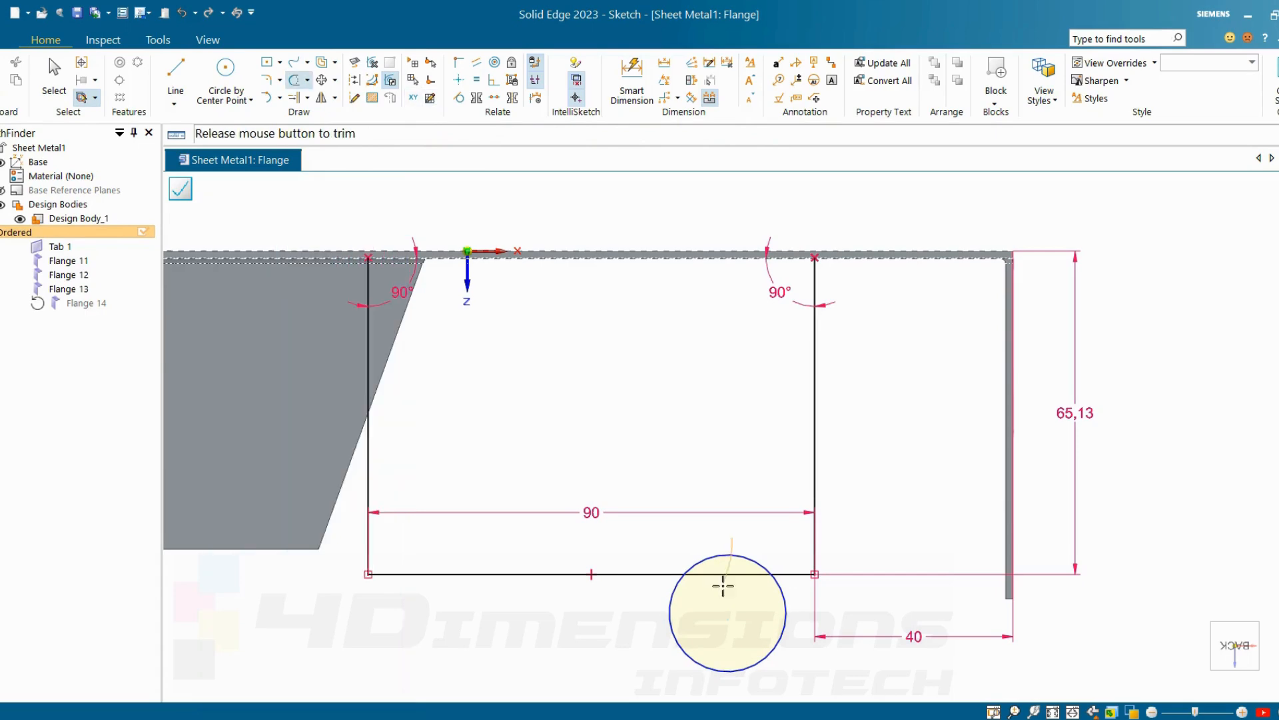
pyautogui.click(723, 586)
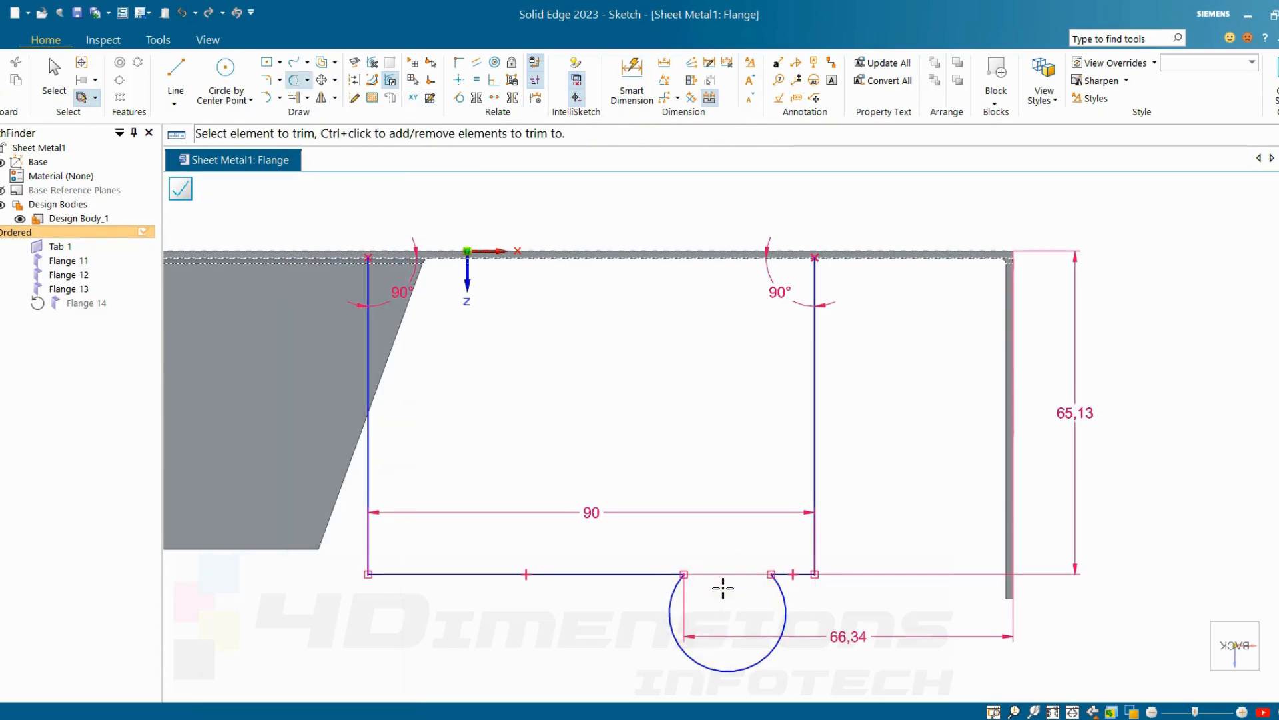
pyautogui.click(1274, 112)
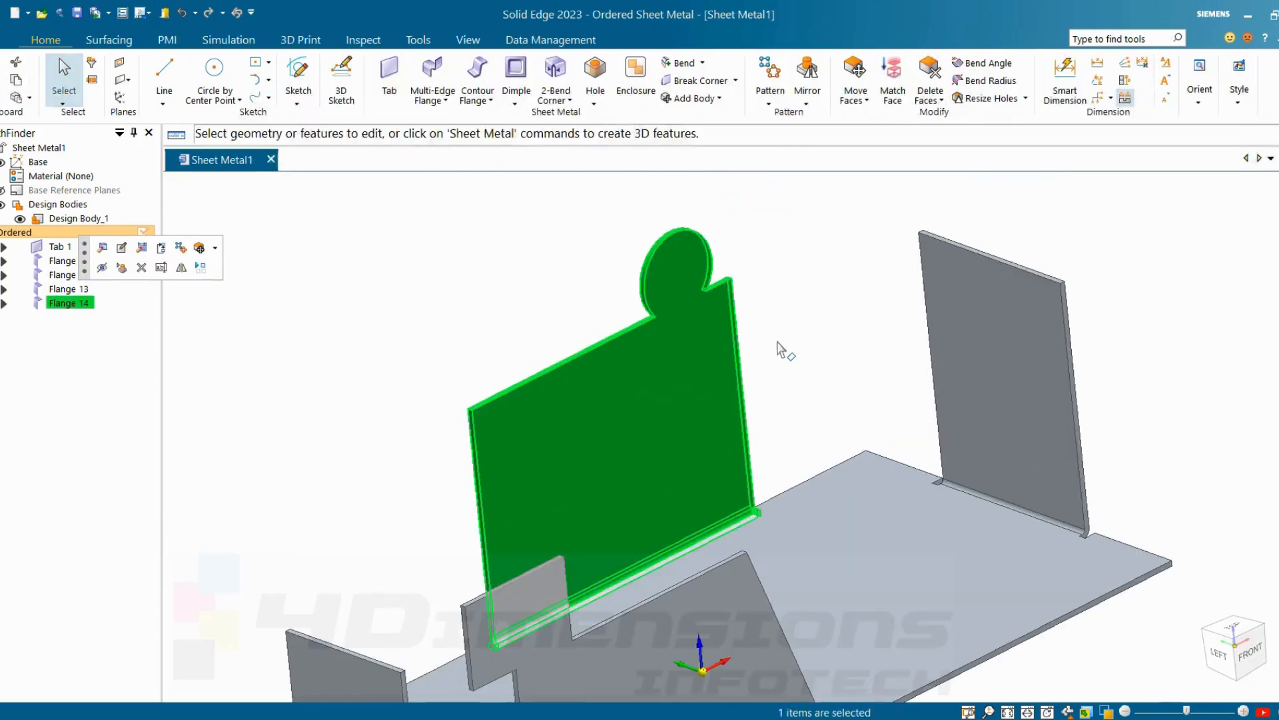
pyautogui.click(454, 287)
# Offset the tall short-edge flange 9 mm outward from the tab's edge and finish the edit.
pyautogui.scroll(-5, 587, 297)
pyautogui.moveTo(594, 297); pyautogui.dragTo(799, 322, button='middle')
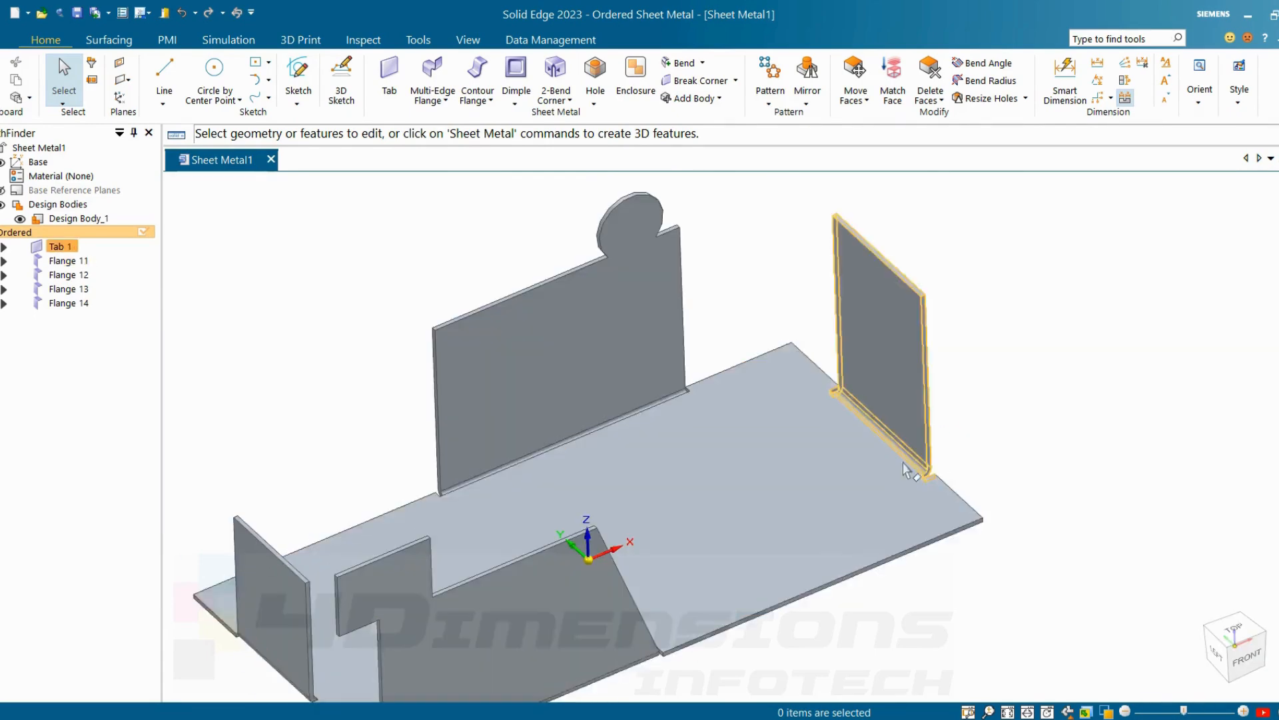
pyautogui.click(881, 321)
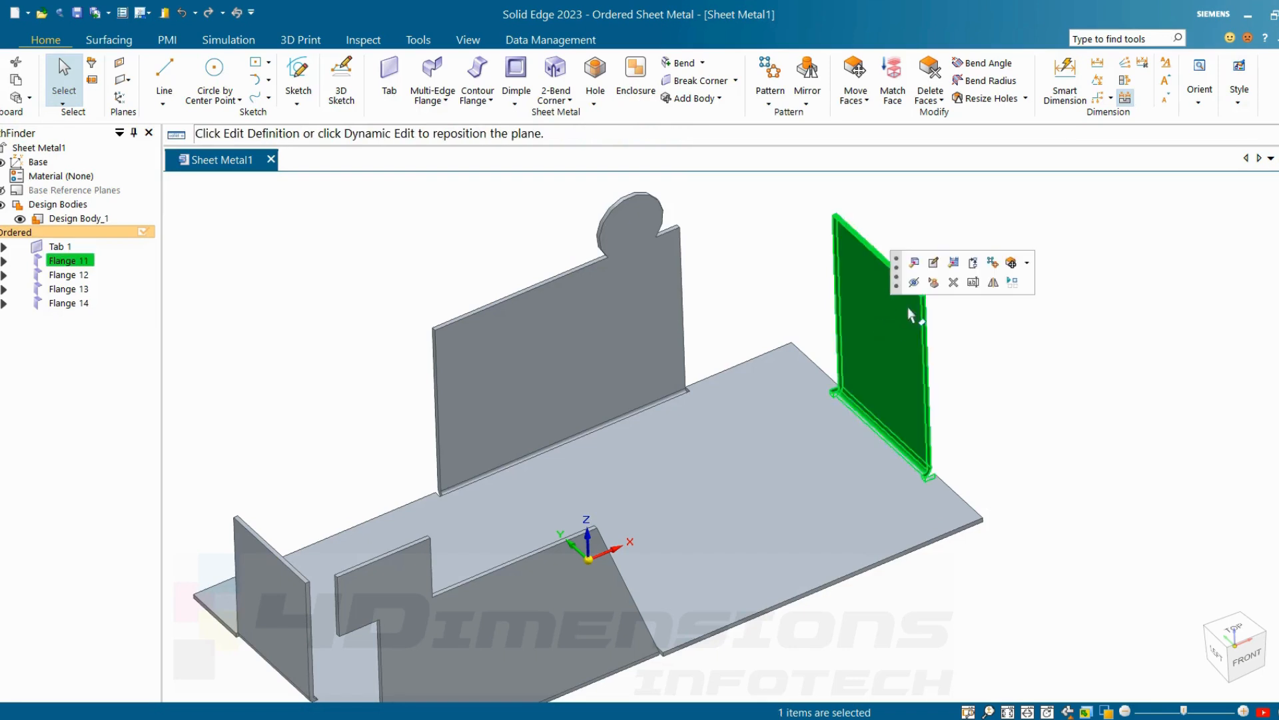
pyautogui.click(915, 263)
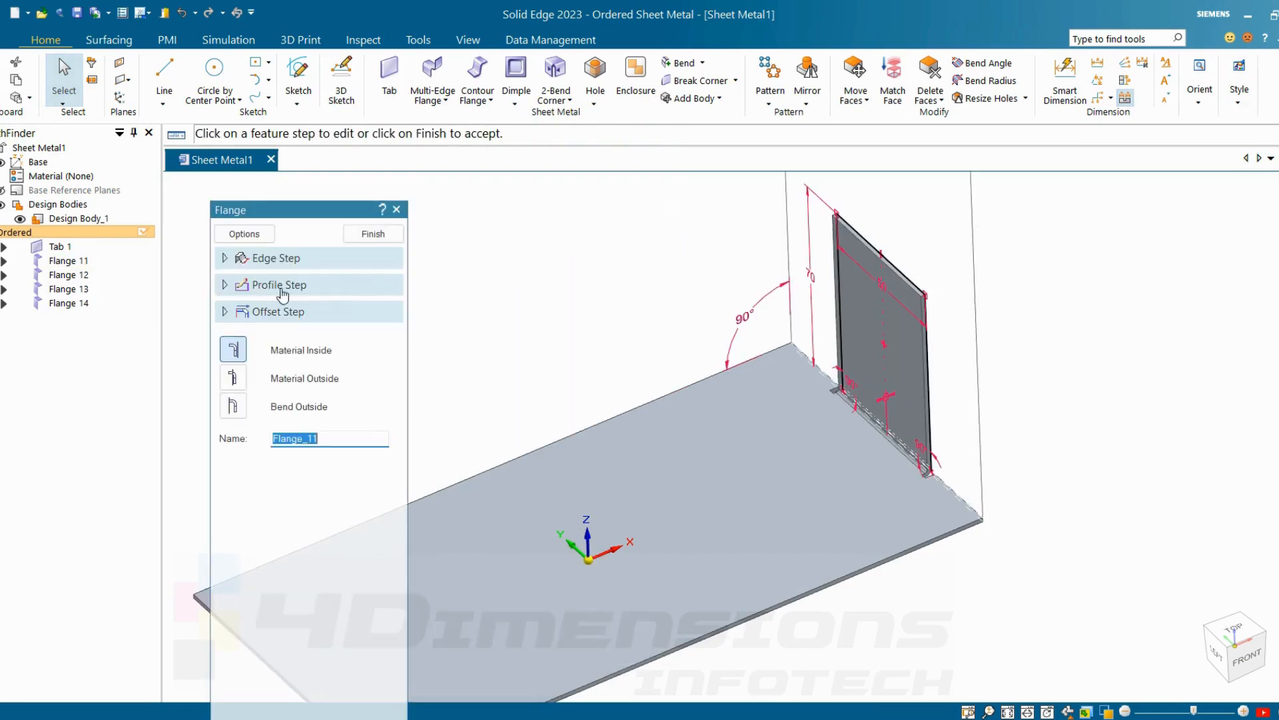
pyautogui.click(240, 316)
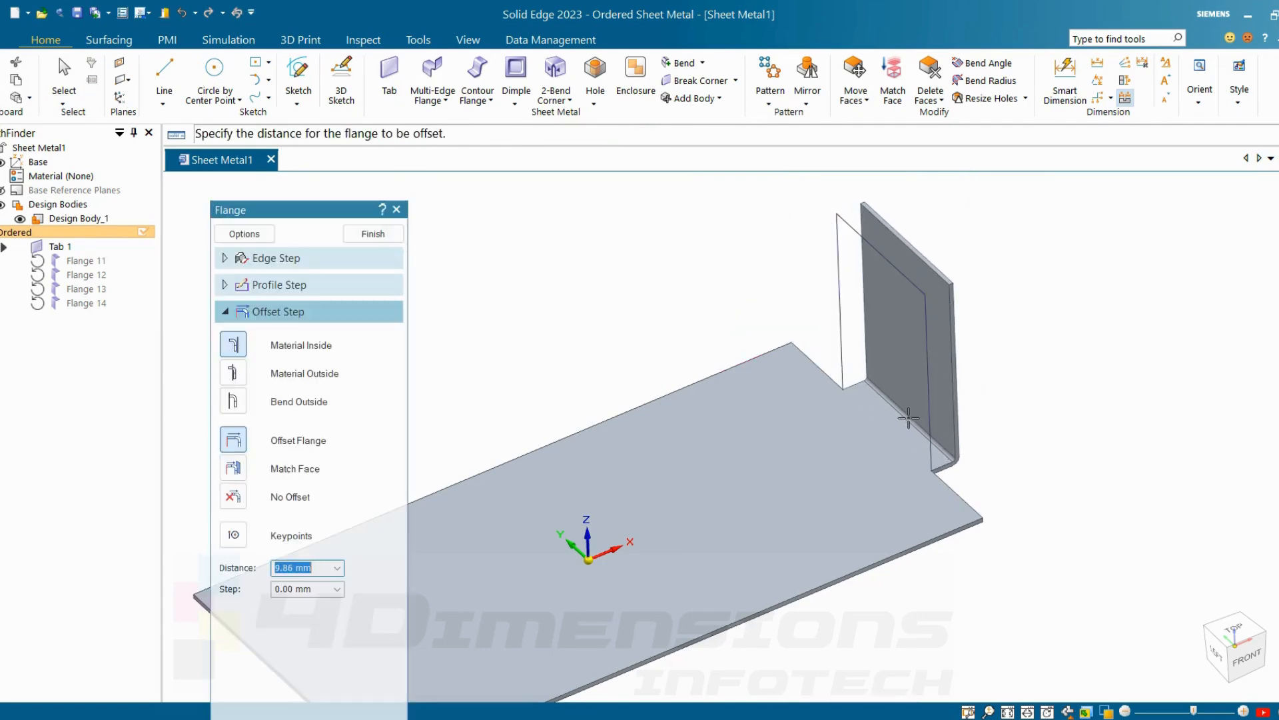
pyautogui.click(908, 416)
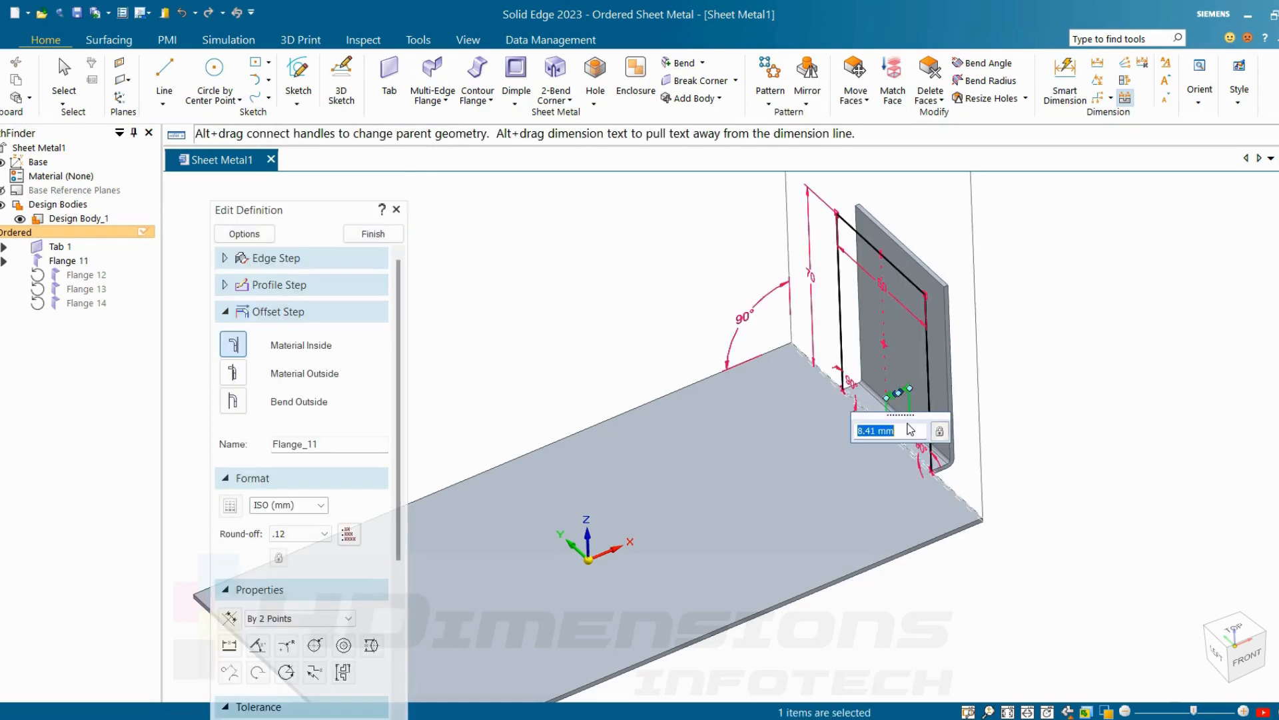
pyautogui.press('Escape')
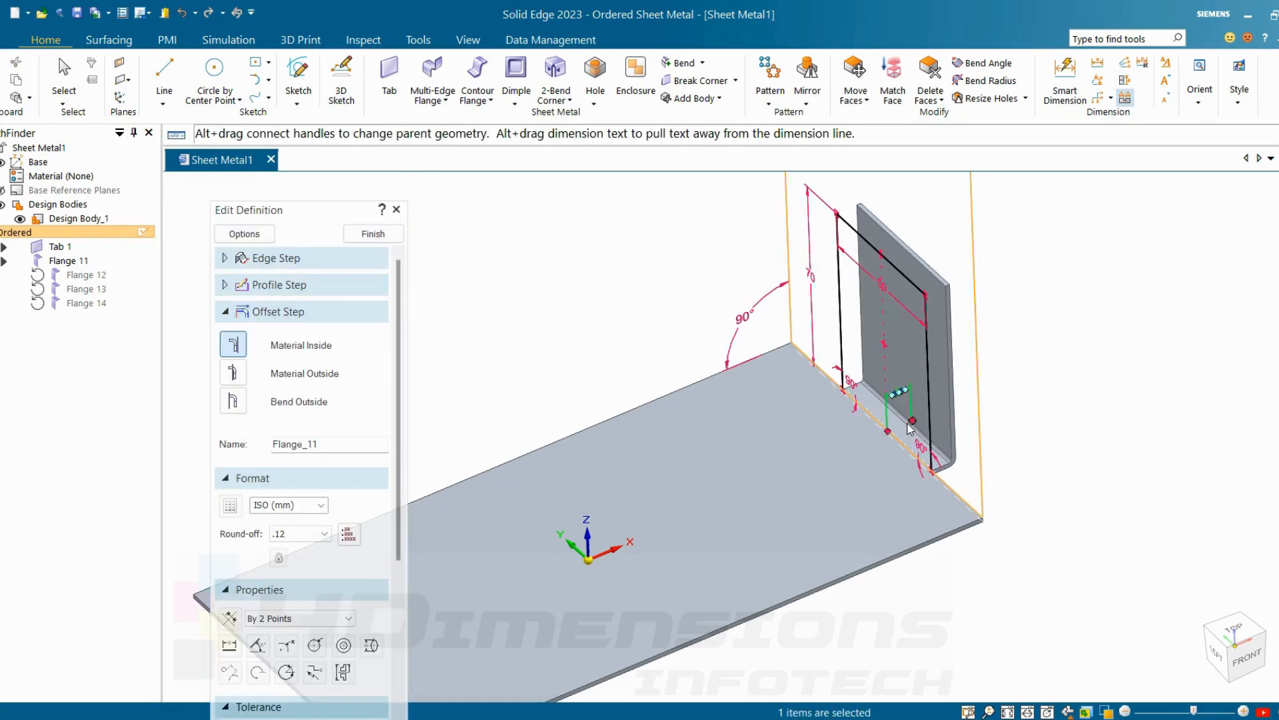
pyautogui.press('Escape')
pyautogui.press('Escape')
# Edit the tall short-edge flange and set its offset to -9 mm.
pyautogui.scroll(-4, 1039, 400)
pyautogui.moveTo(1057, 474); pyautogui.dragTo(833, 426, button='middle')
pyautogui.scroll(2, 977, 534)
pyautogui.scroll(3, 820, 313)
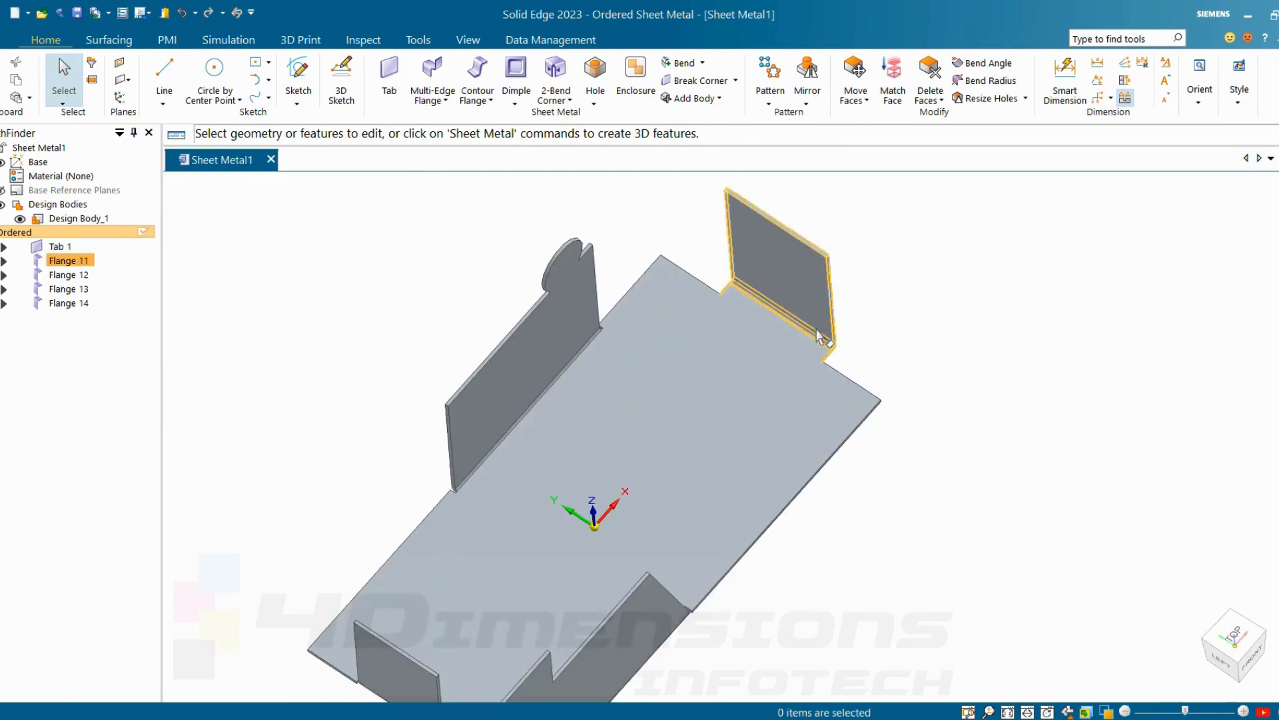
pyautogui.moveTo(826, 346); pyautogui.dragTo(892, 433, button='middle')
pyautogui.scroll(3, 893, 437)
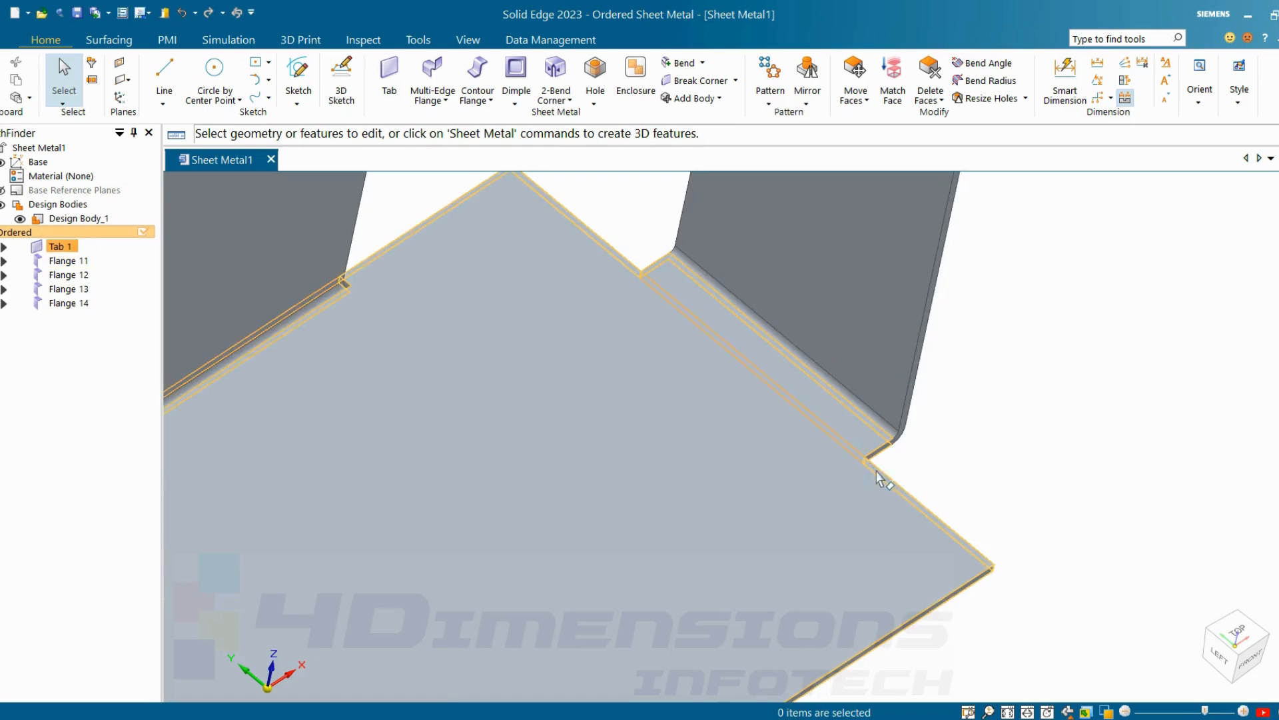
pyautogui.scroll(-3, 883, 467)
pyautogui.click(907, 262)
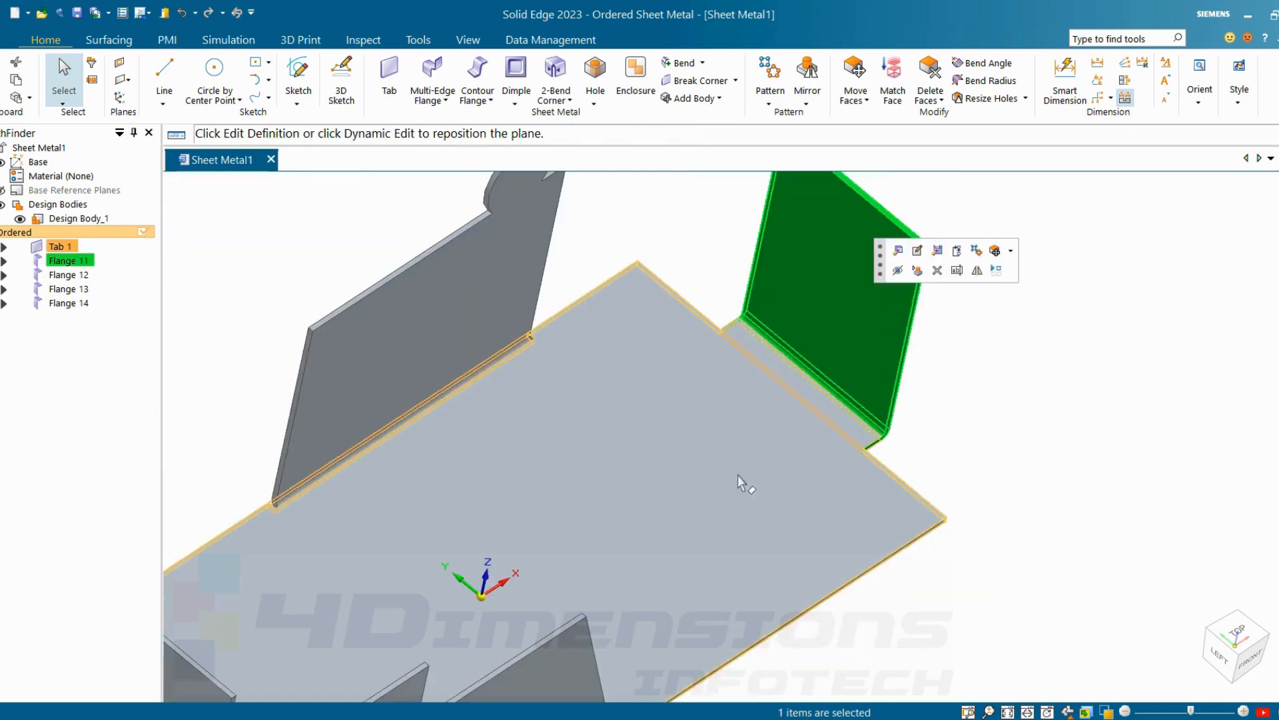
pyautogui.click(898, 251)
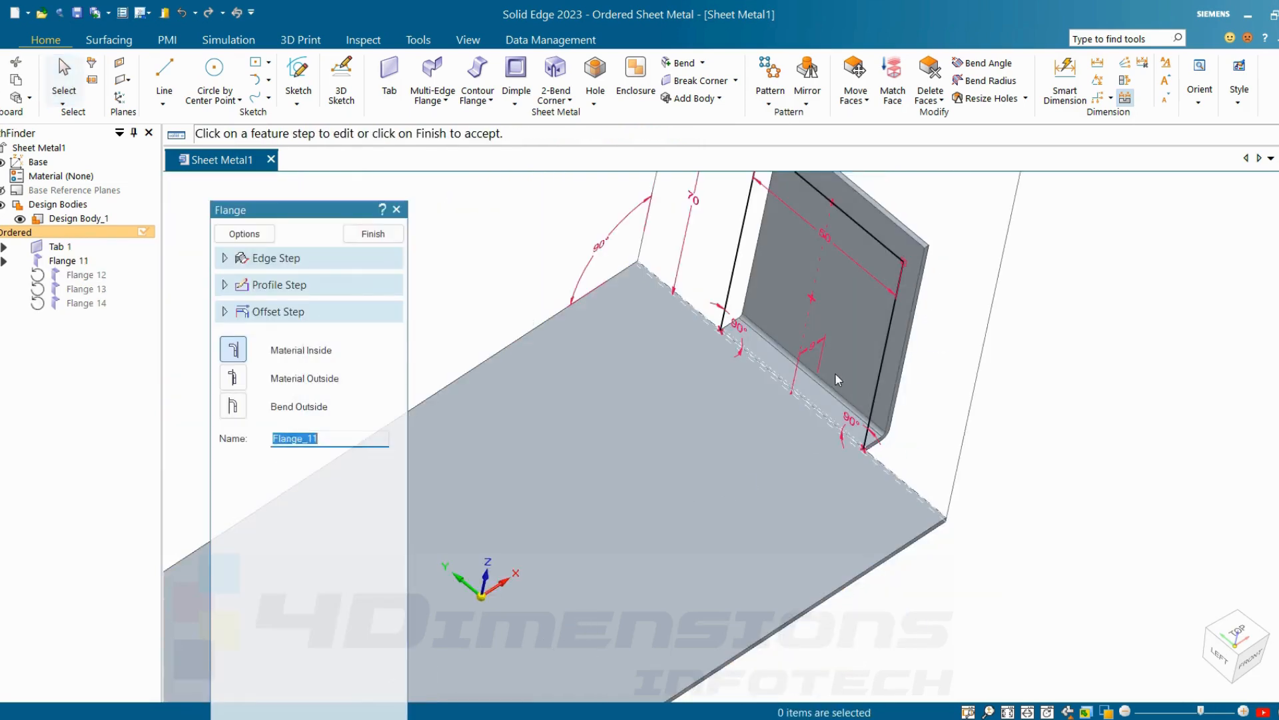
pyautogui.click(815, 358)
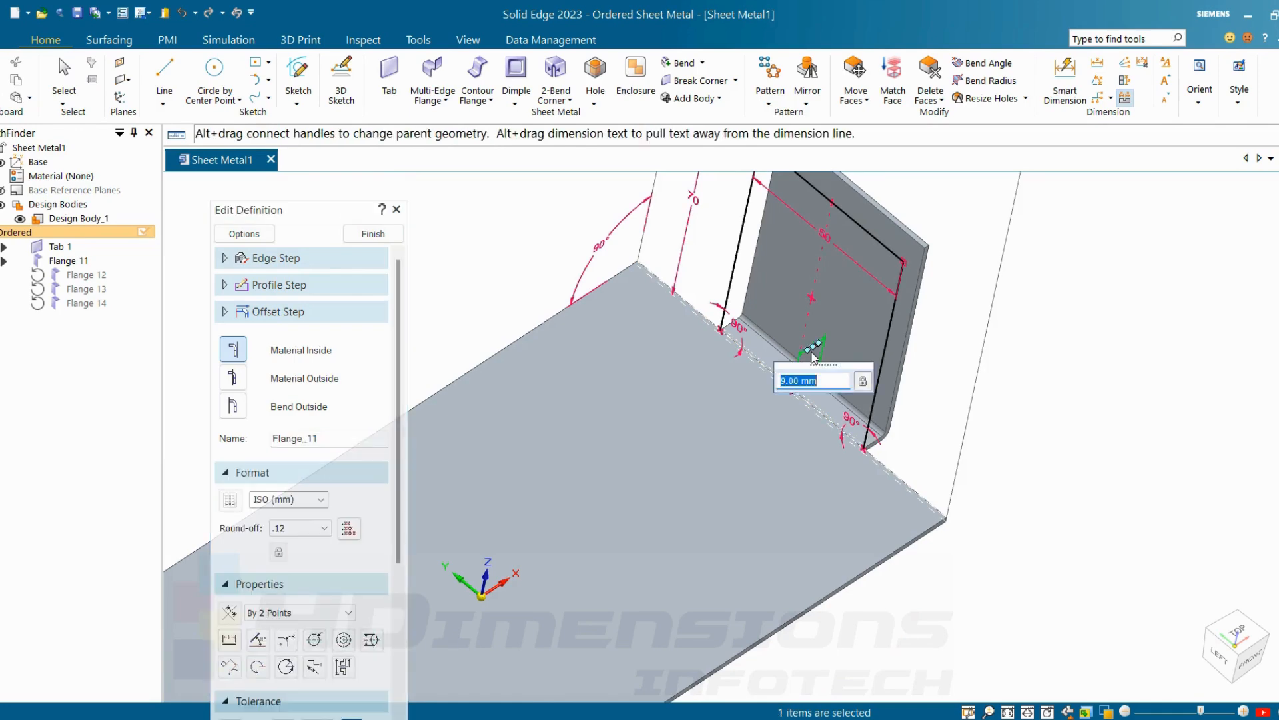
pyautogui.write('-9')
pyautogui.press('Return')
# Examine the inward-offset flange's corner cutout and its bend relief depth and width in the flange options.
pyautogui.scroll(4, 833, 473)
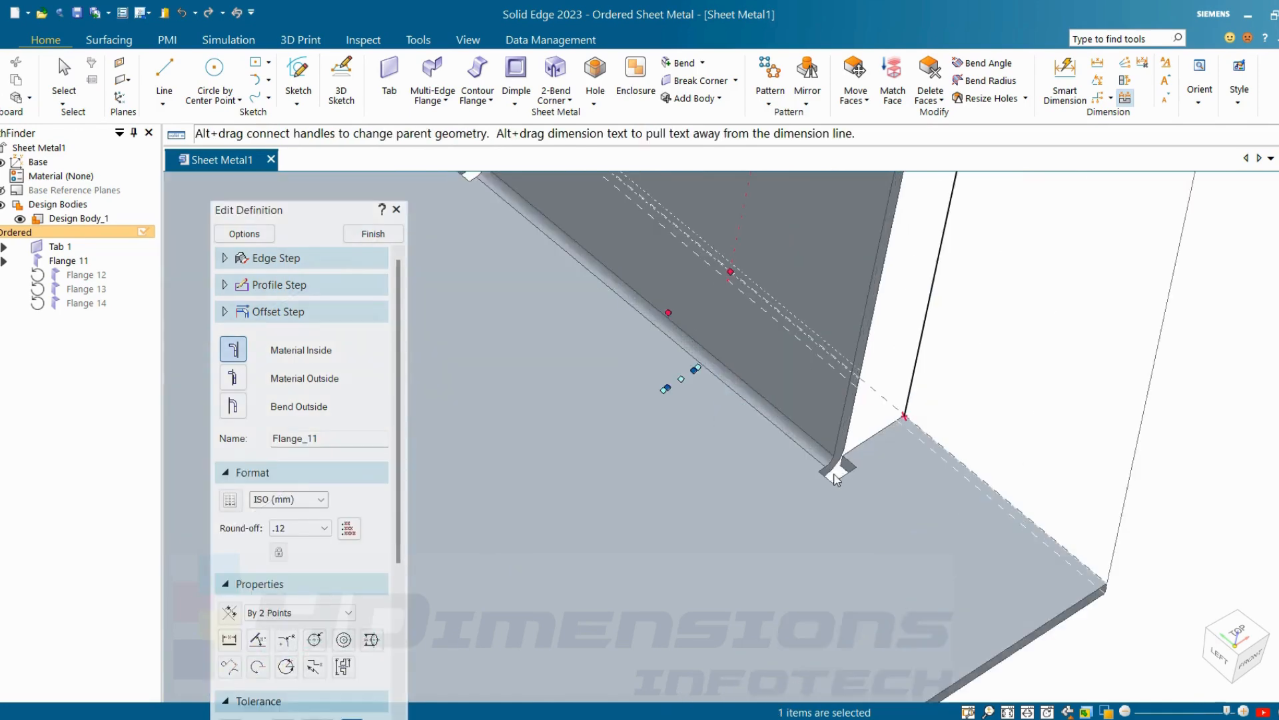
pyautogui.scroll(-5, 820, 474)
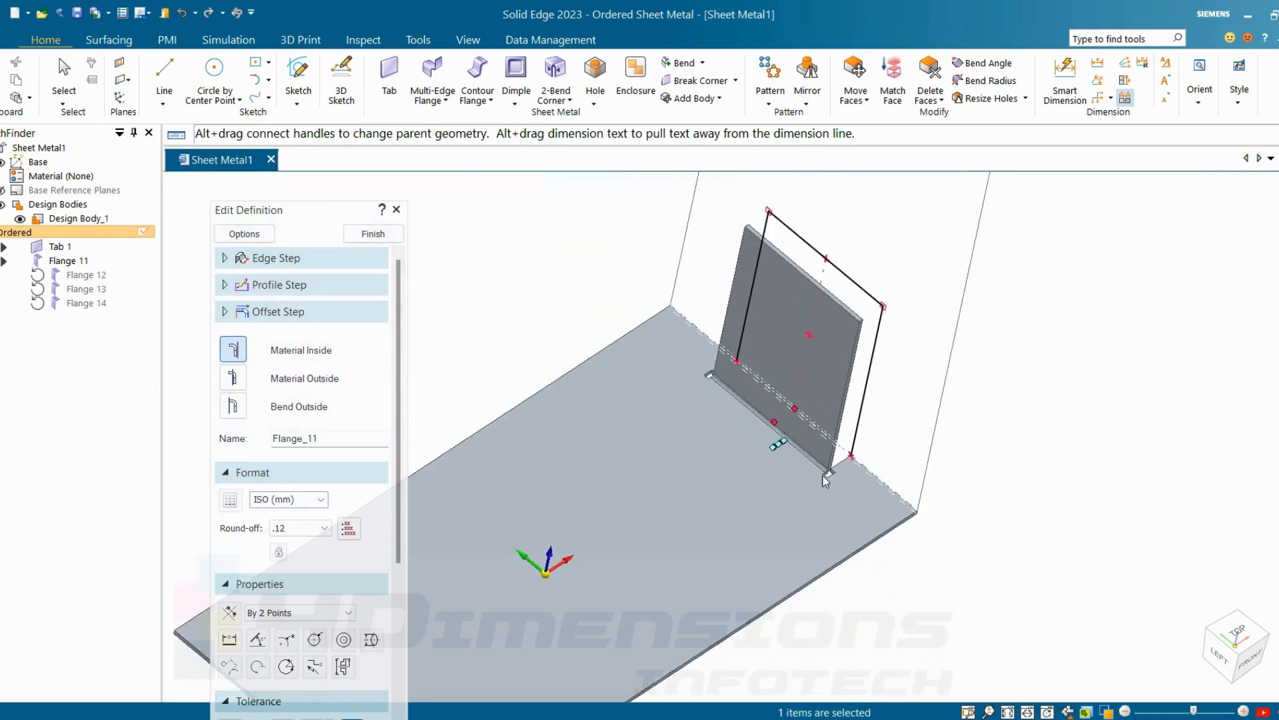
pyautogui.scroll(5, 785, 453)
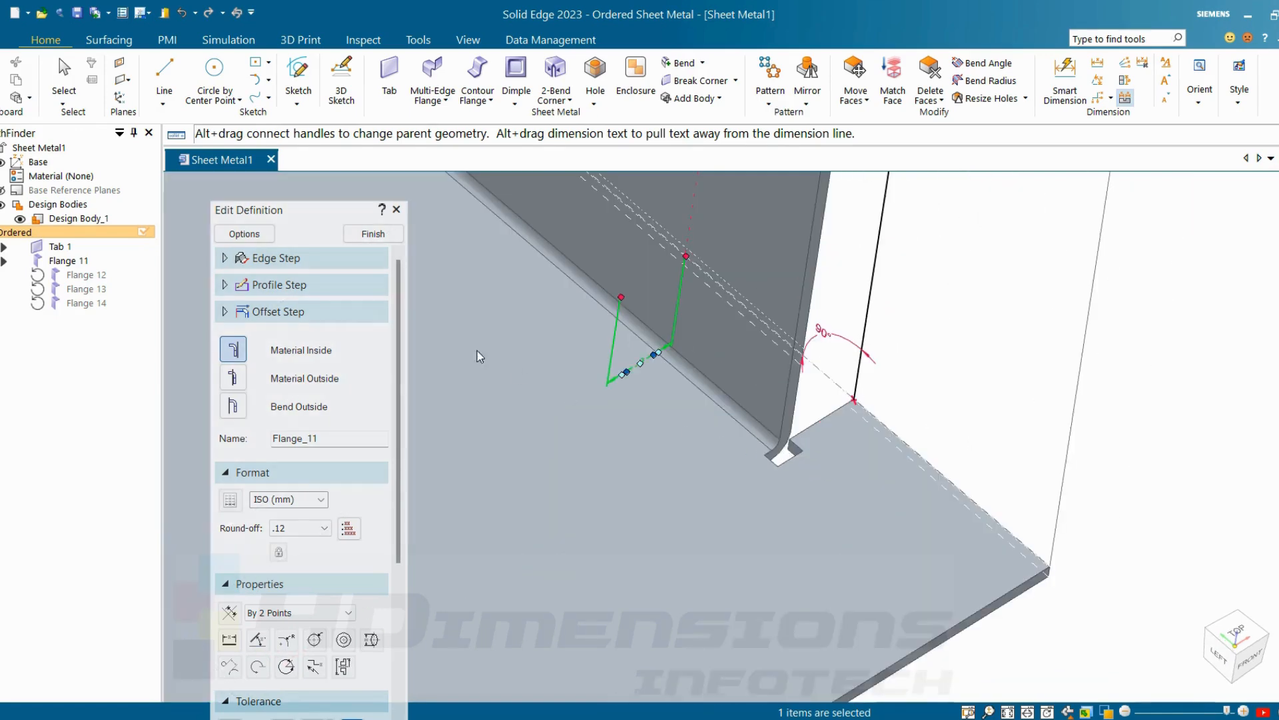
pyautogui.click(244, 234)
pyautogui.doubleClick(695, 333)
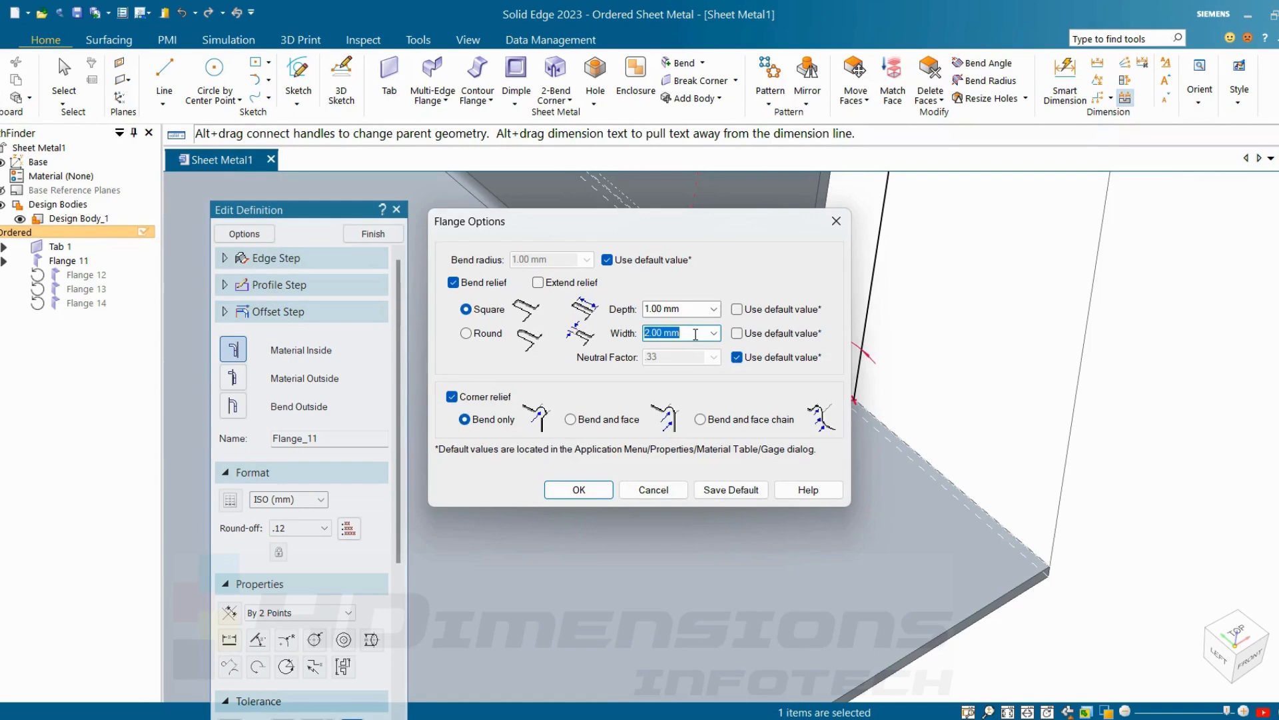
pyautogui.press('Return')
pyautogui.moveTo(1129, 459); pyautogui.dragTo(735, 306, button='middle')
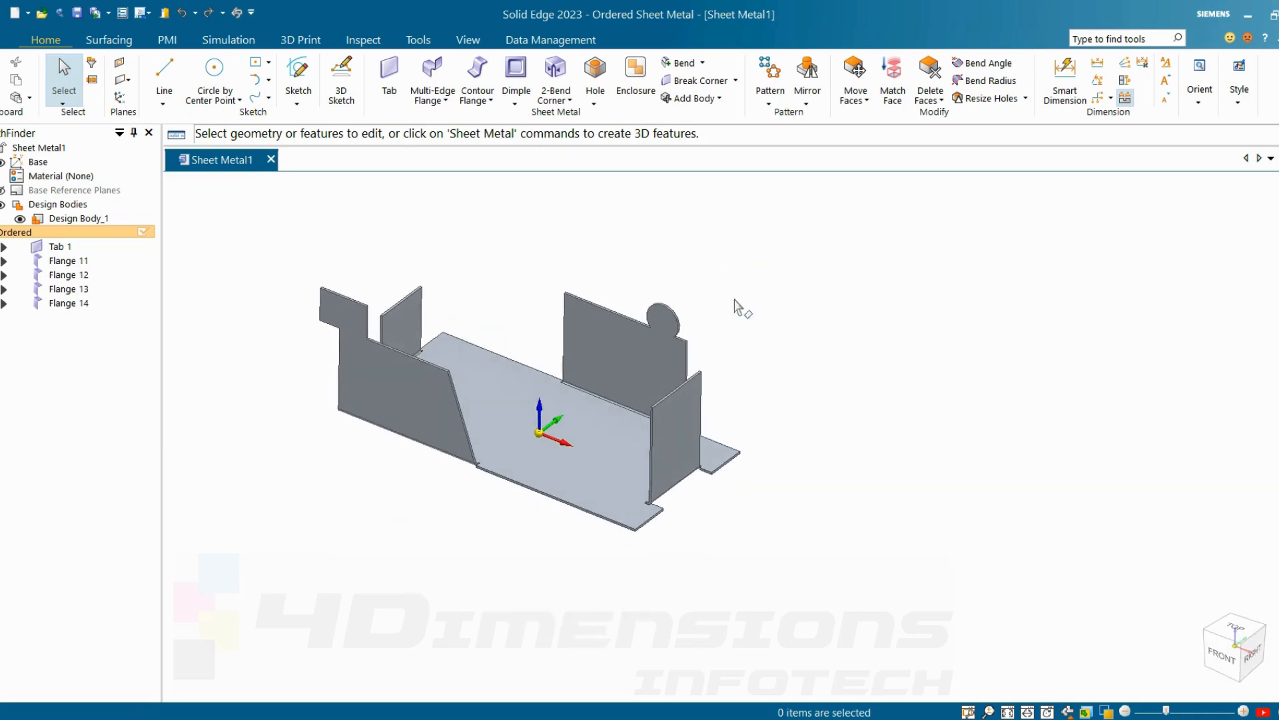
pyautogui.click(433, 75)
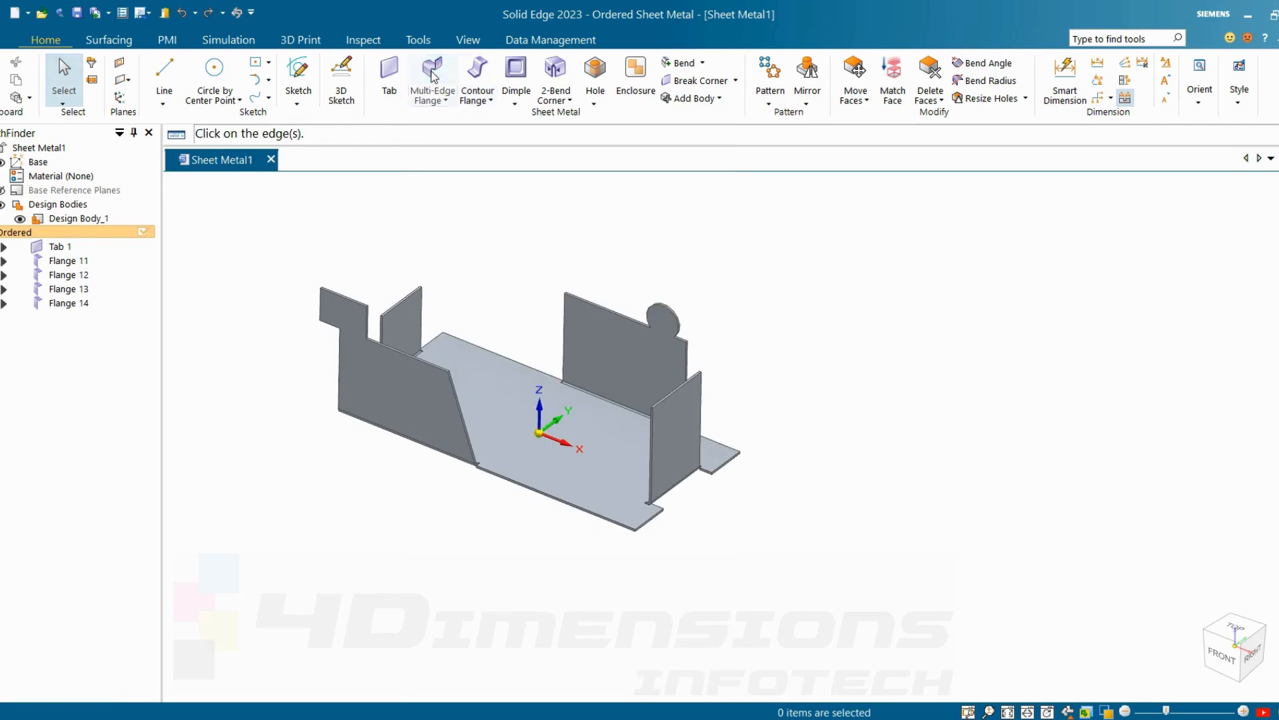
pyautogui.press('Escape')
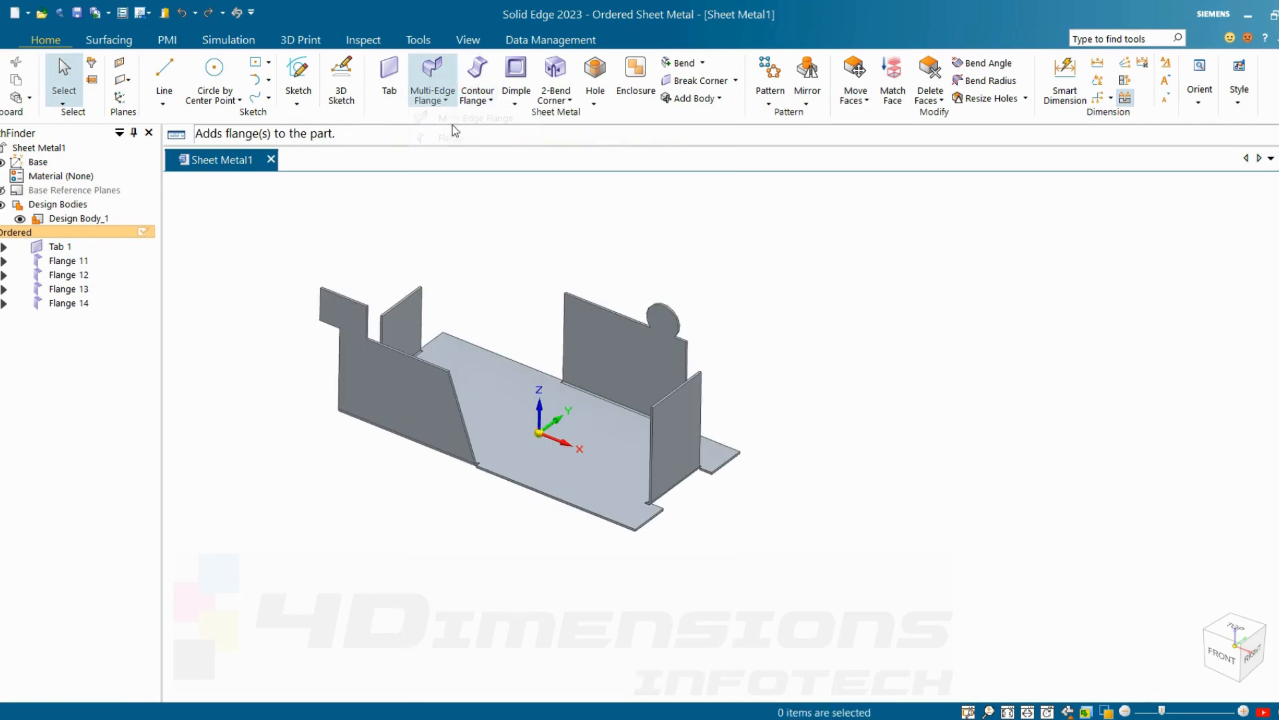
pyautogui.click(446, 100)
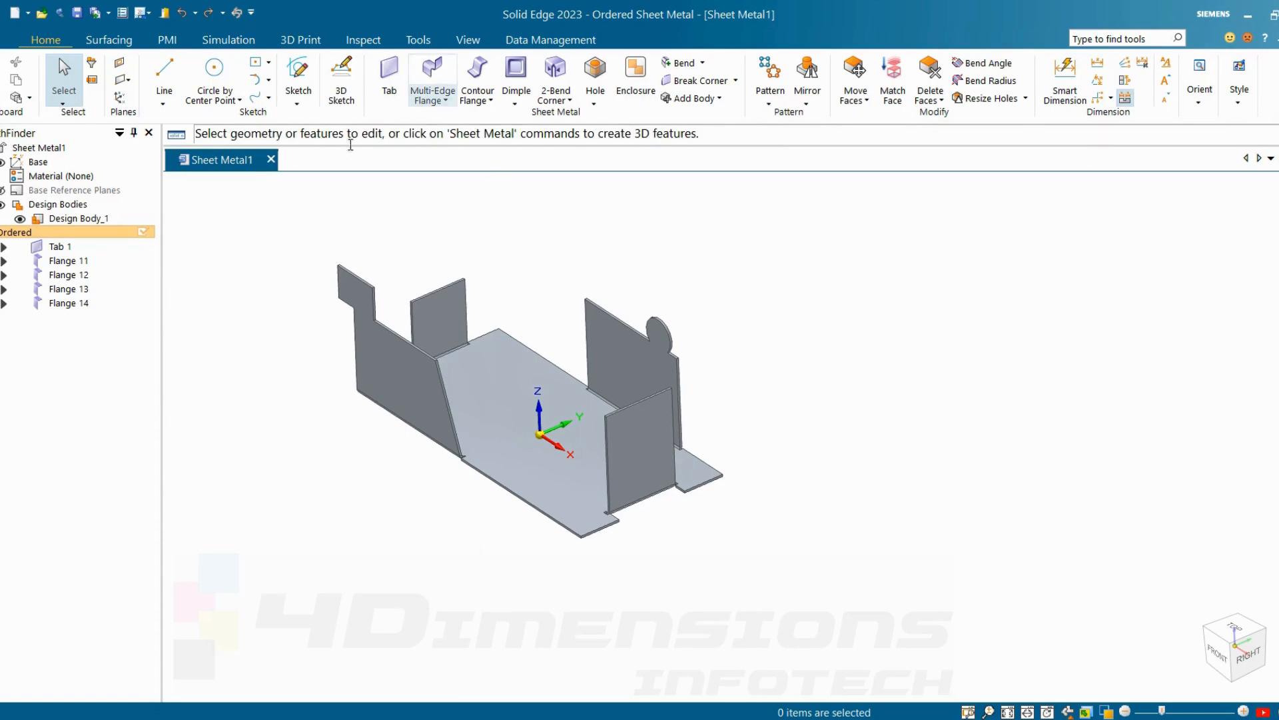
# Delete all four flanges, Flange 11 to Flange 14, leaving only the base tab.
pyautogui.click(66, 261)
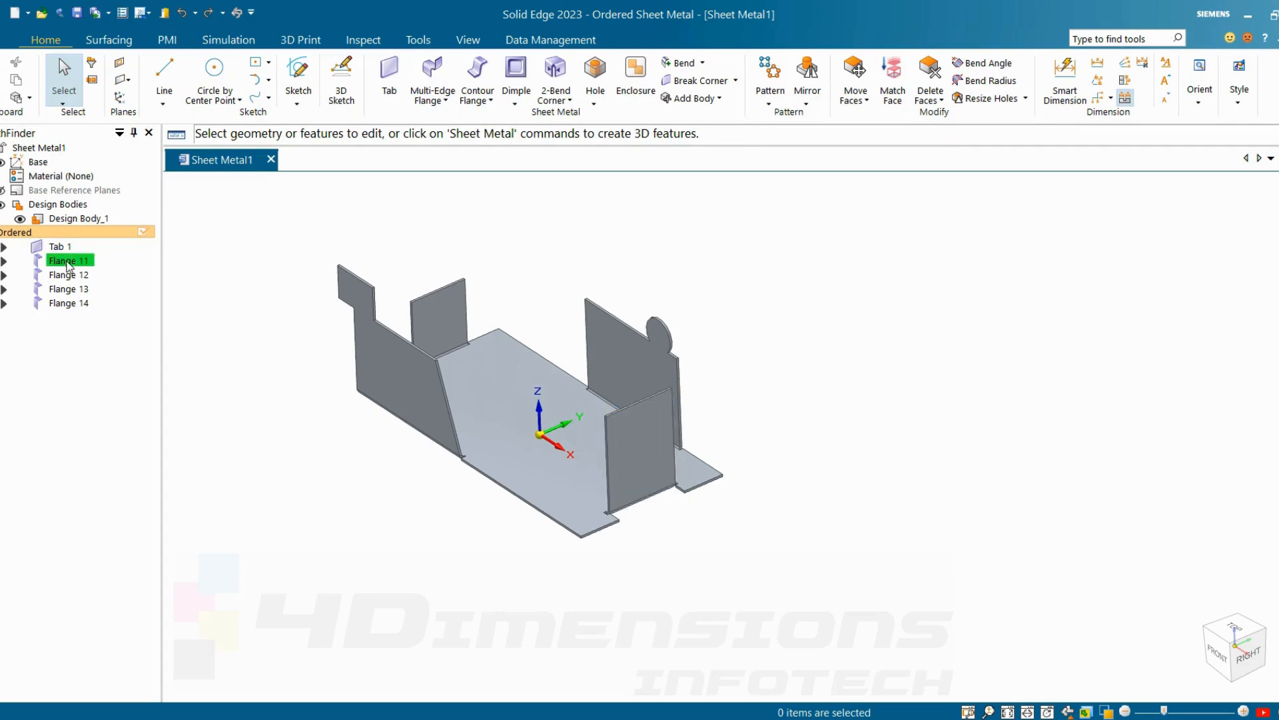
pyautogui.keyDown('ctrl'); pyautogui.click(70, 275); pyautogui.keyUp('ctrl')
pyautogui.keyDown('ctrl'); pyautogui.click(78, 291); pyautogui.keyUp('ctrl')
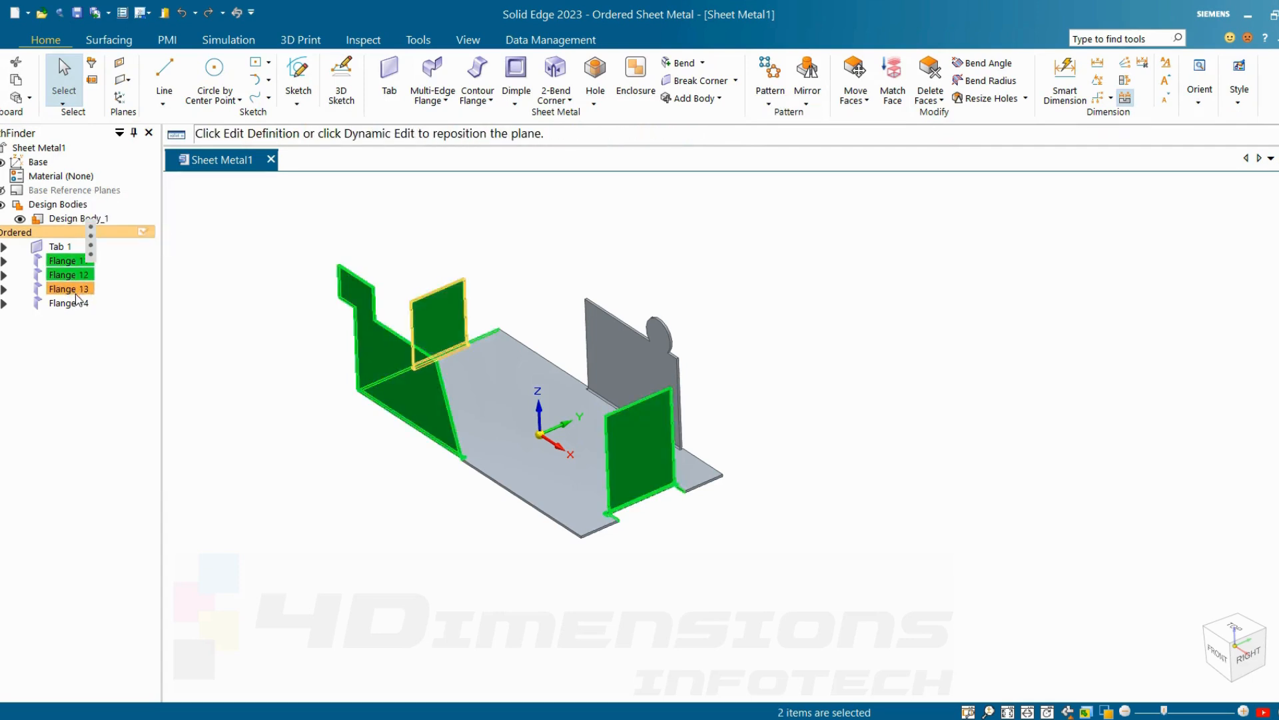
pyautogui.keyDown('ctrl'); pyautogui.click(70, 303); pyautogui.keyUp('ctrl')
pyautogui.click(146, 266)
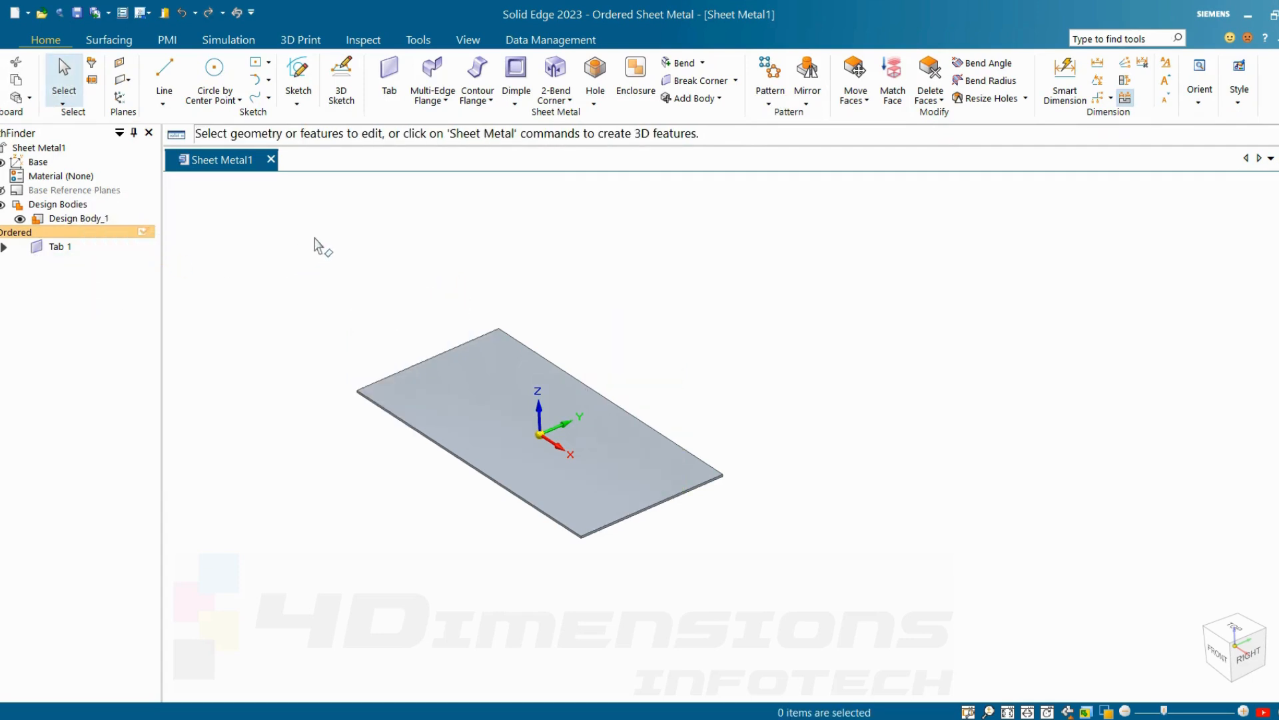
# Try a multi-edge flange on both short edges of the tab, previewing it above and below the tab.
pyautogui.moveTo(544, 307); pyautogui.dragTo(503, 239, button='middle')
pyautogui.click(445, 102)
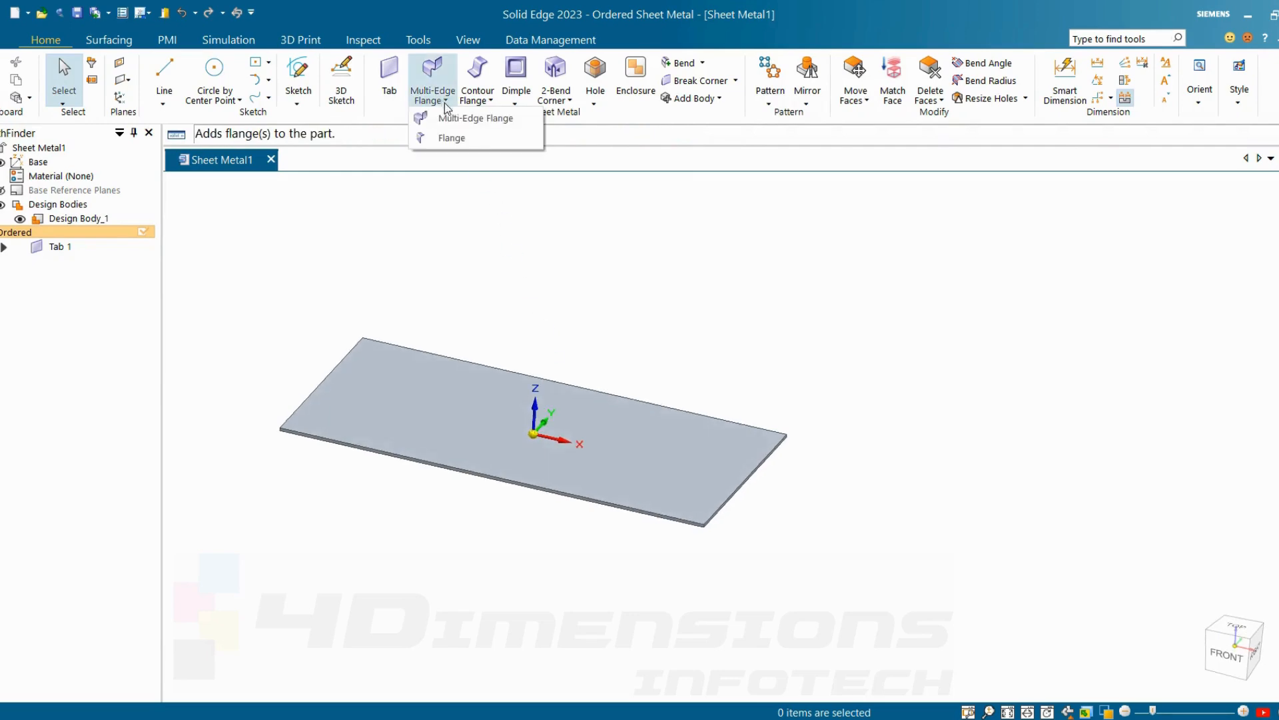
pyautogui.click(481, 119)
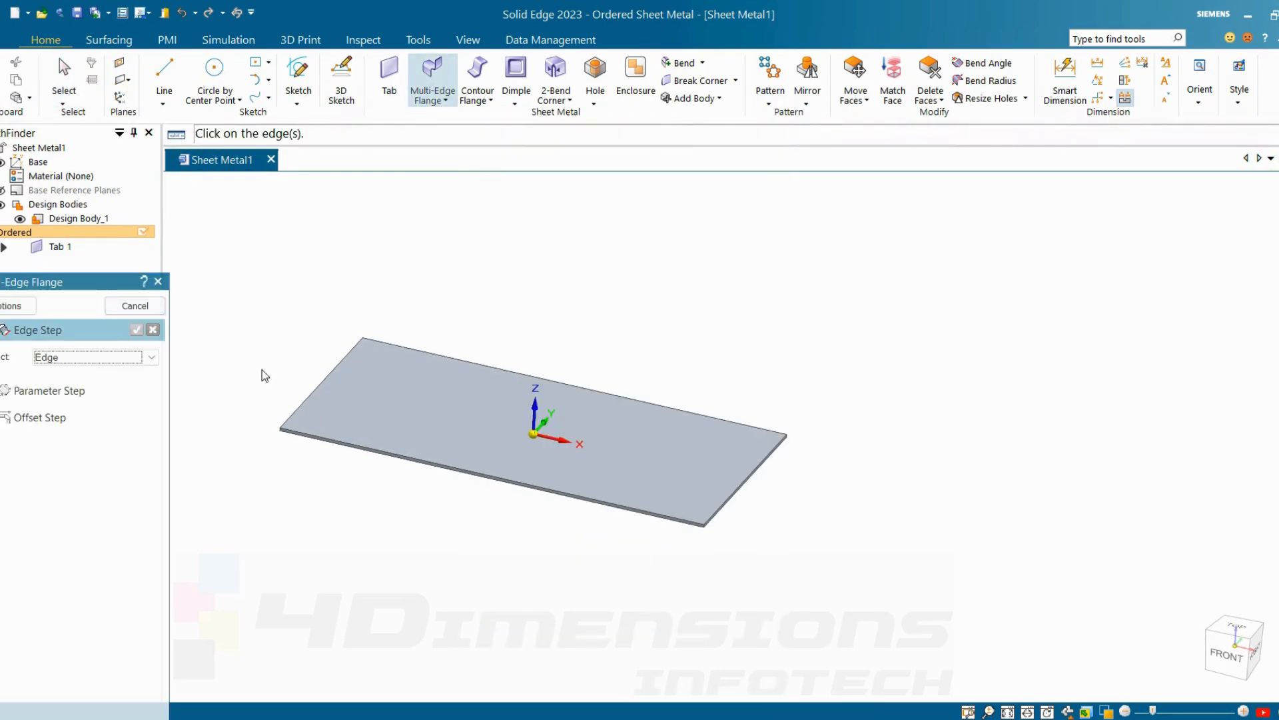
pyautogui.click(322, 385)
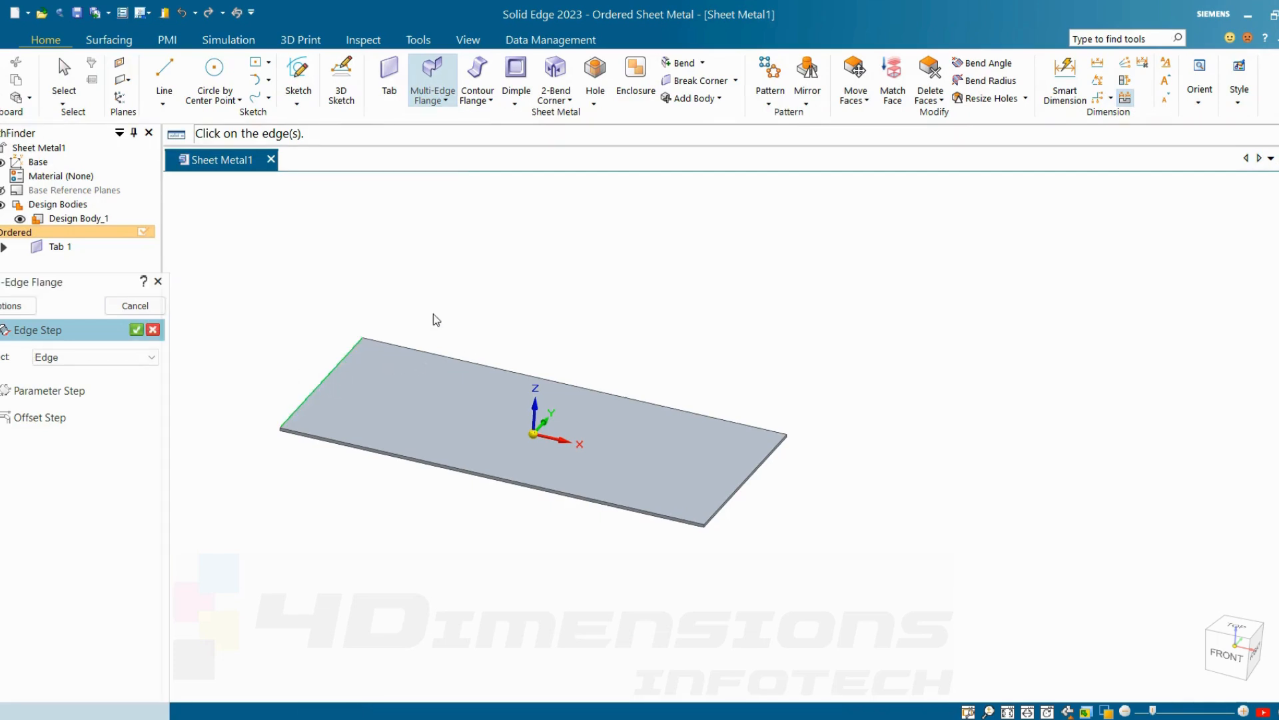
pyautogui.click(742, 489)
pyautogui.click(137, 330)
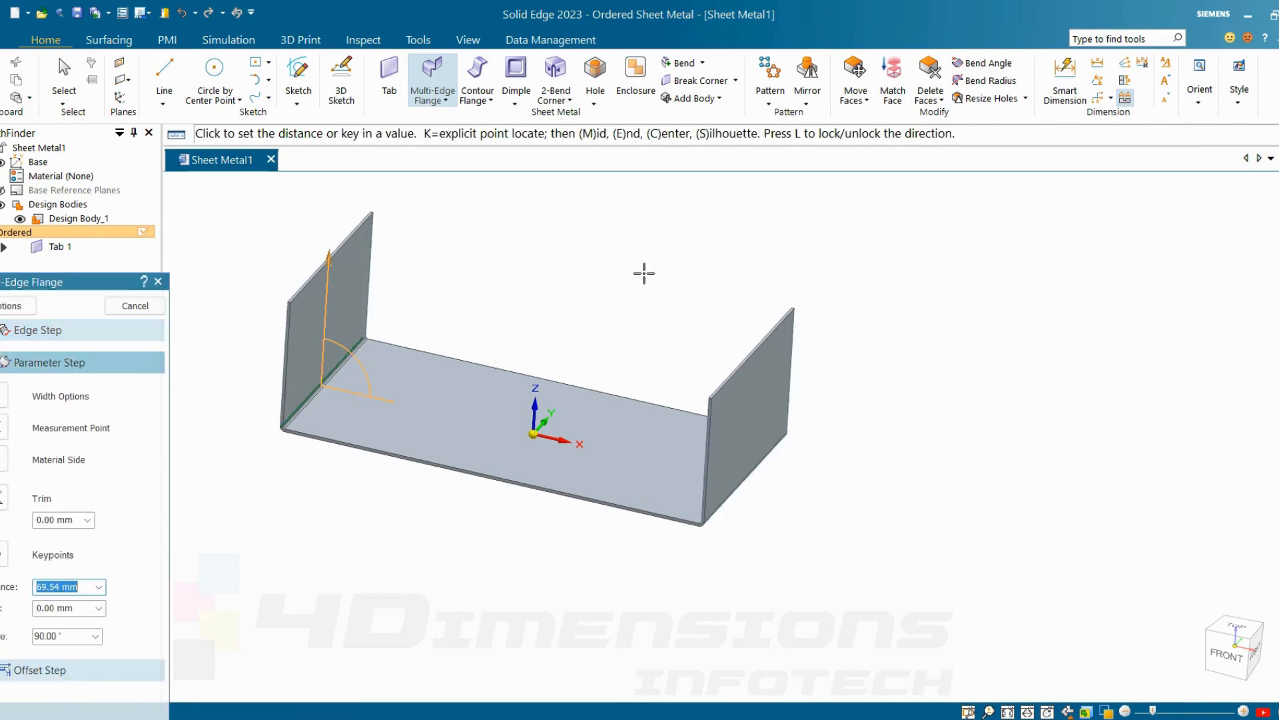
pyautogui.moveTo(647, 274); pyautogui.dragTo(646, 249, button='middle')
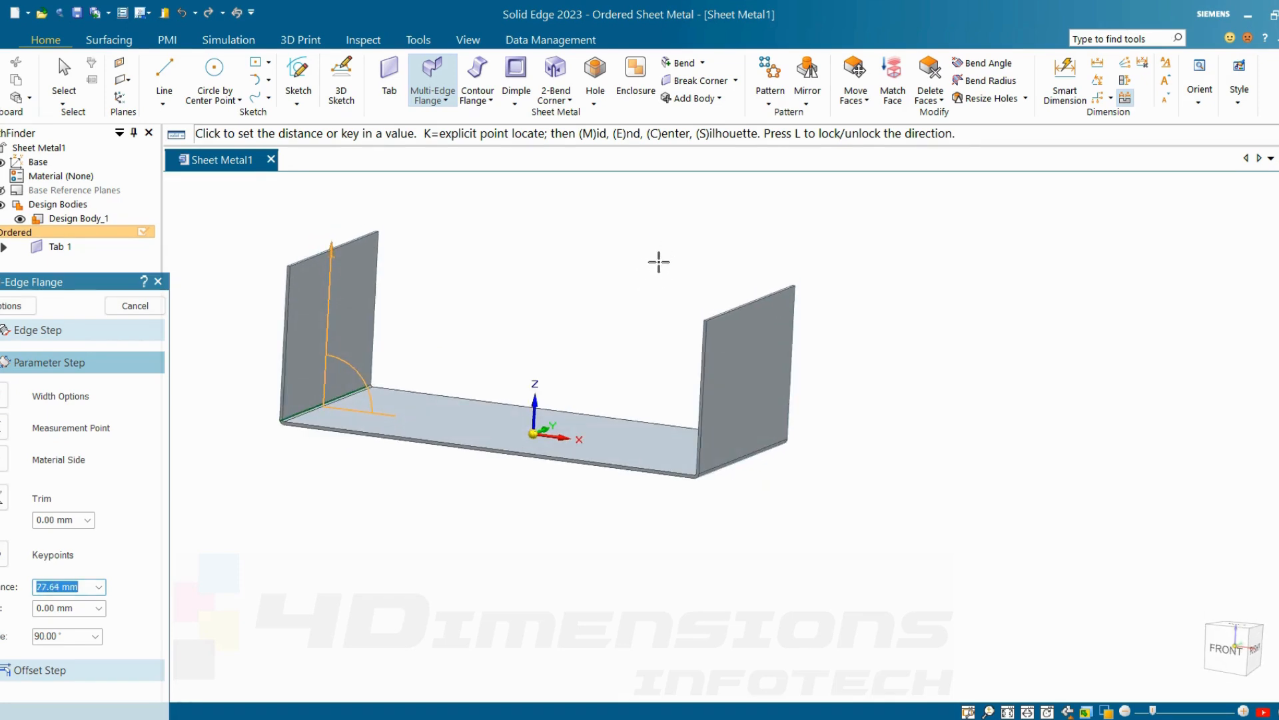
pyautogui.moveTo(658, 262); pyautogui.dragTo(660, 239, button='middle')
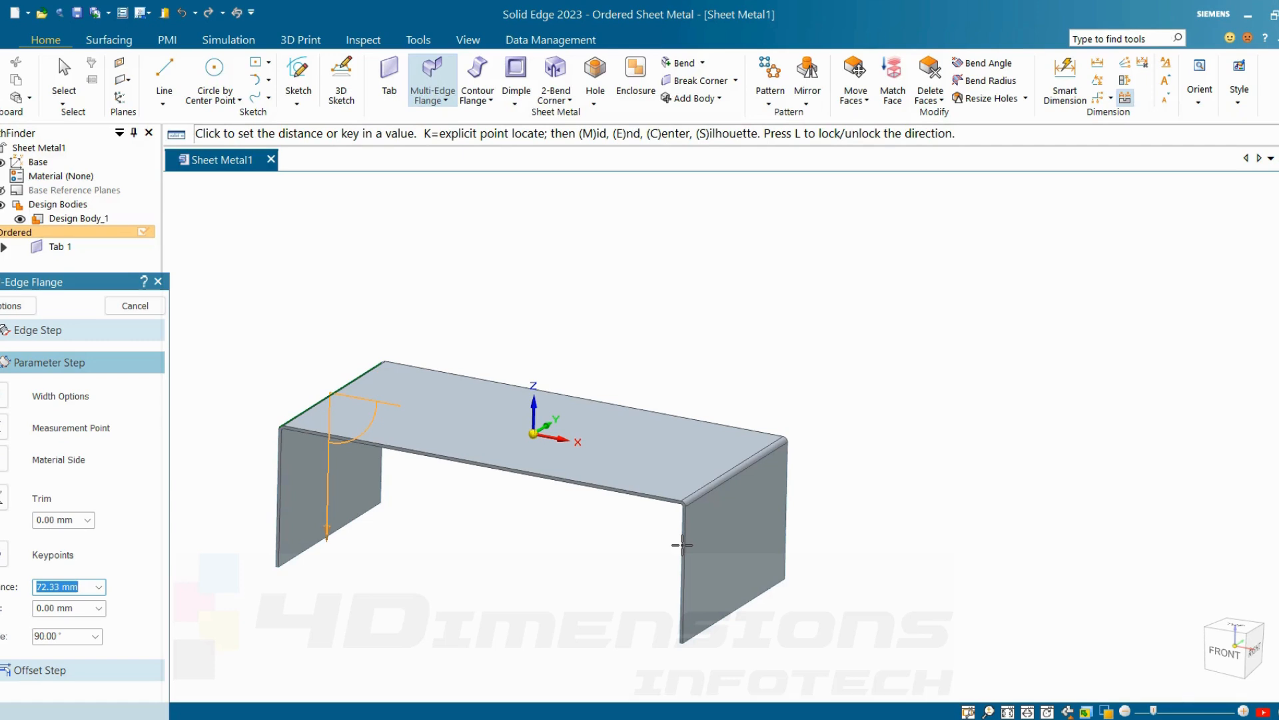
pyautogui.press('Escape')
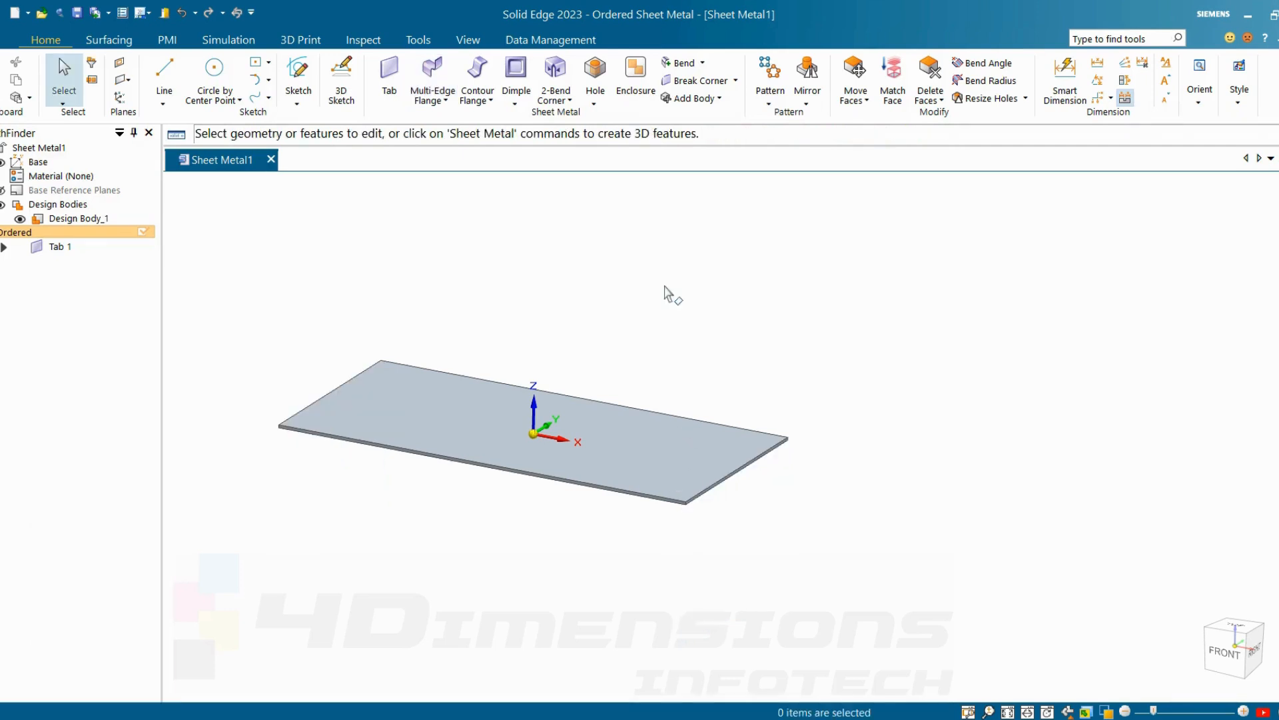
# Try a multi-edge flange using the lower edge of one short side and the upper edge of the opposite short side.
pyautogui.click(446, 101)
pyautogui.click(460, 119)
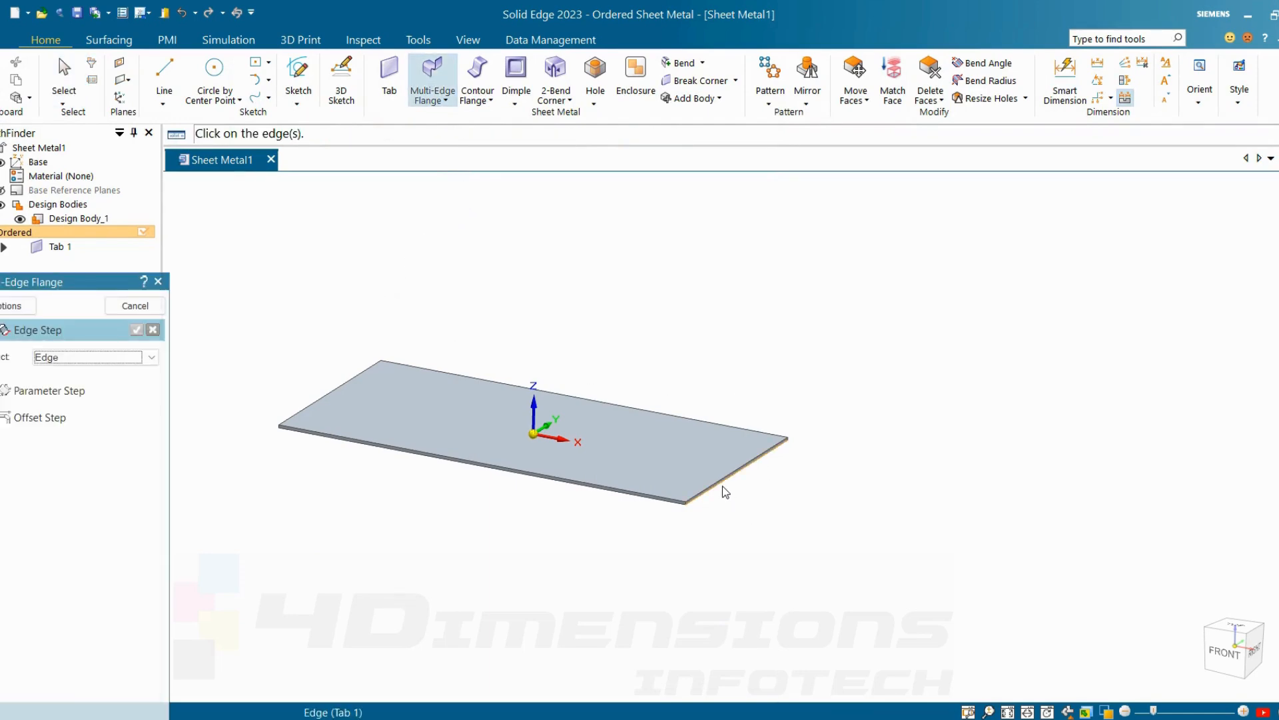
pyautogui.scroll(4, 721, 486)
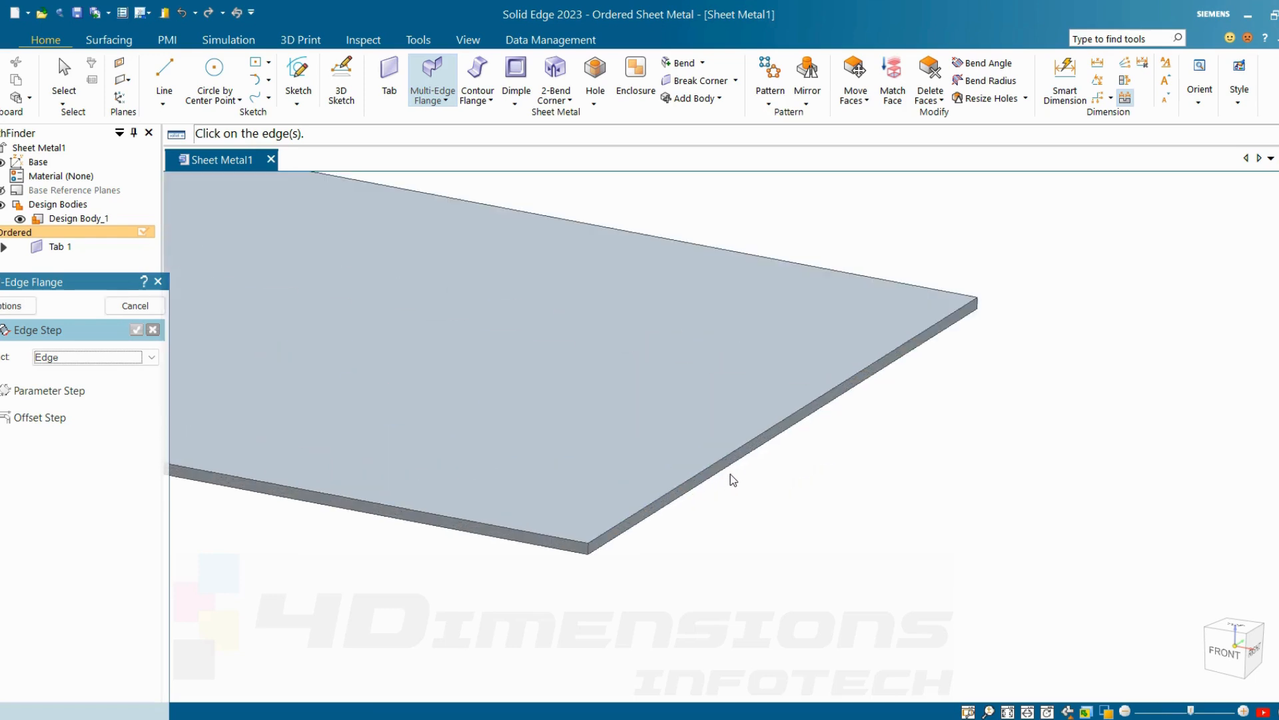
pyautogui.click(733, 475)
pyautogui.scroll(-5, 818, 526)
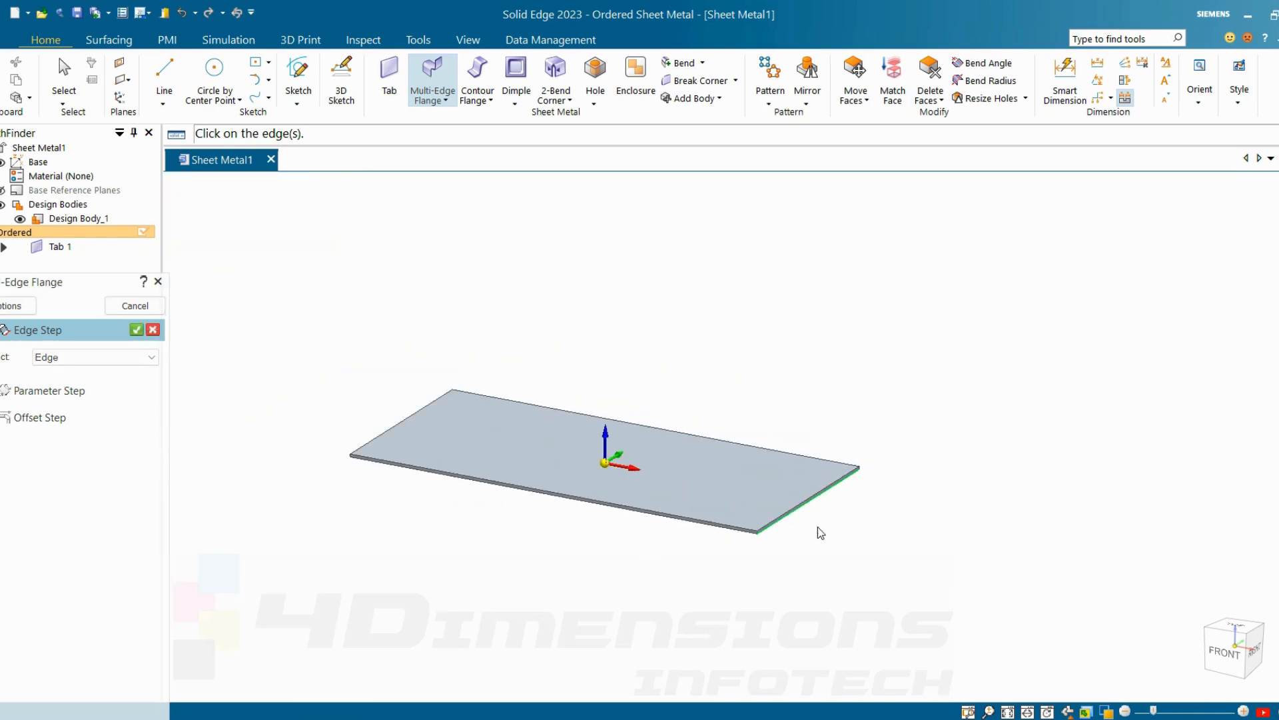
pyautogui.scroll(5, 391, 424)
pyautogui.click(424, 417)
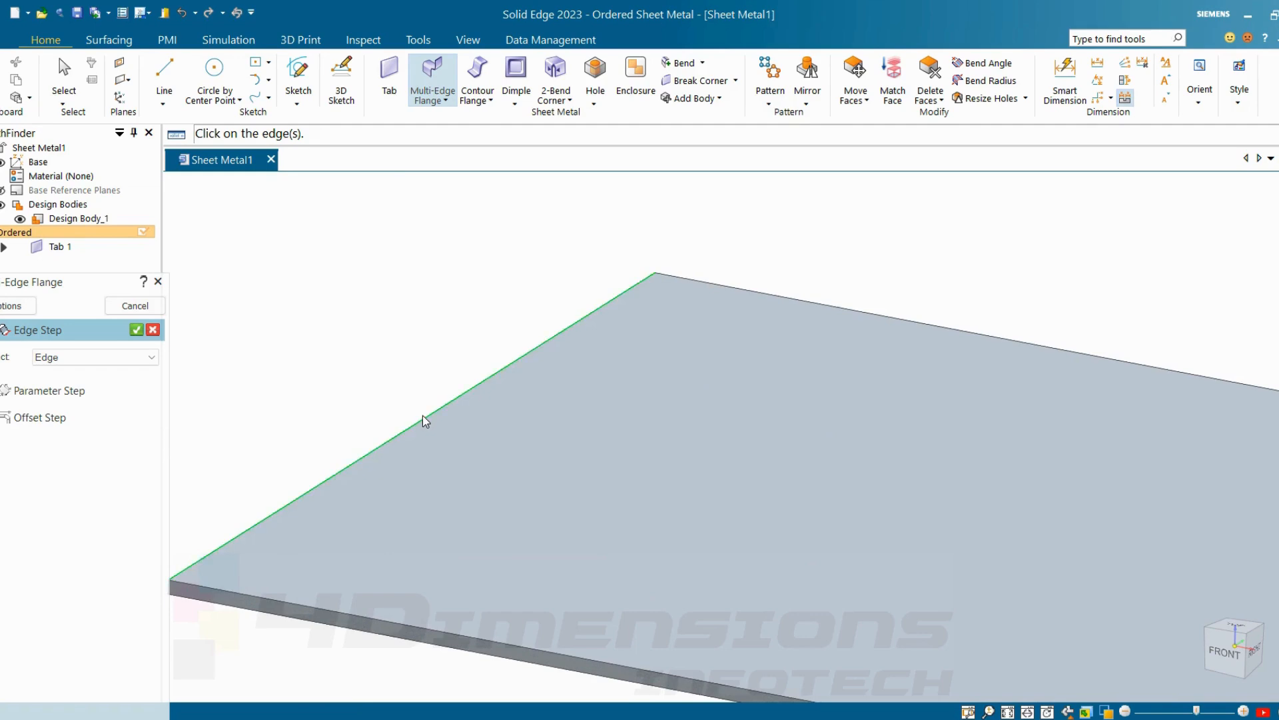
pyautogui.scroll(-5, 686, 343)
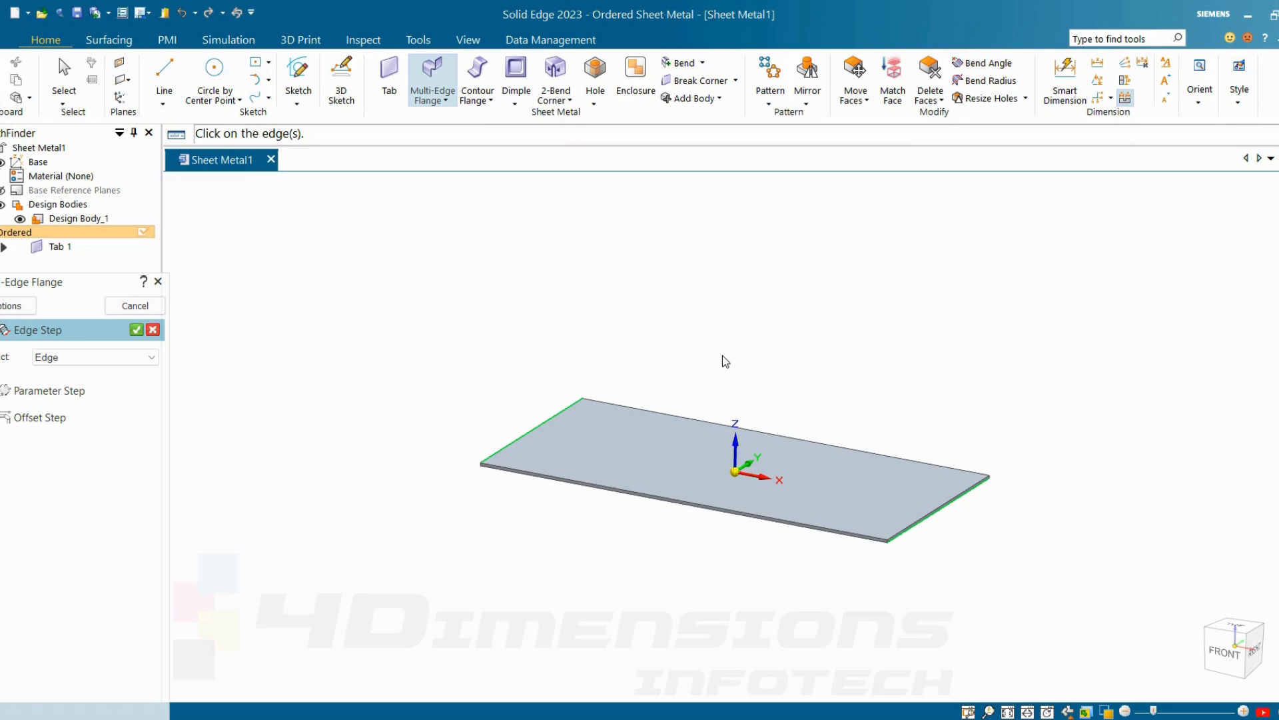
pyautogui.click(136, 331)
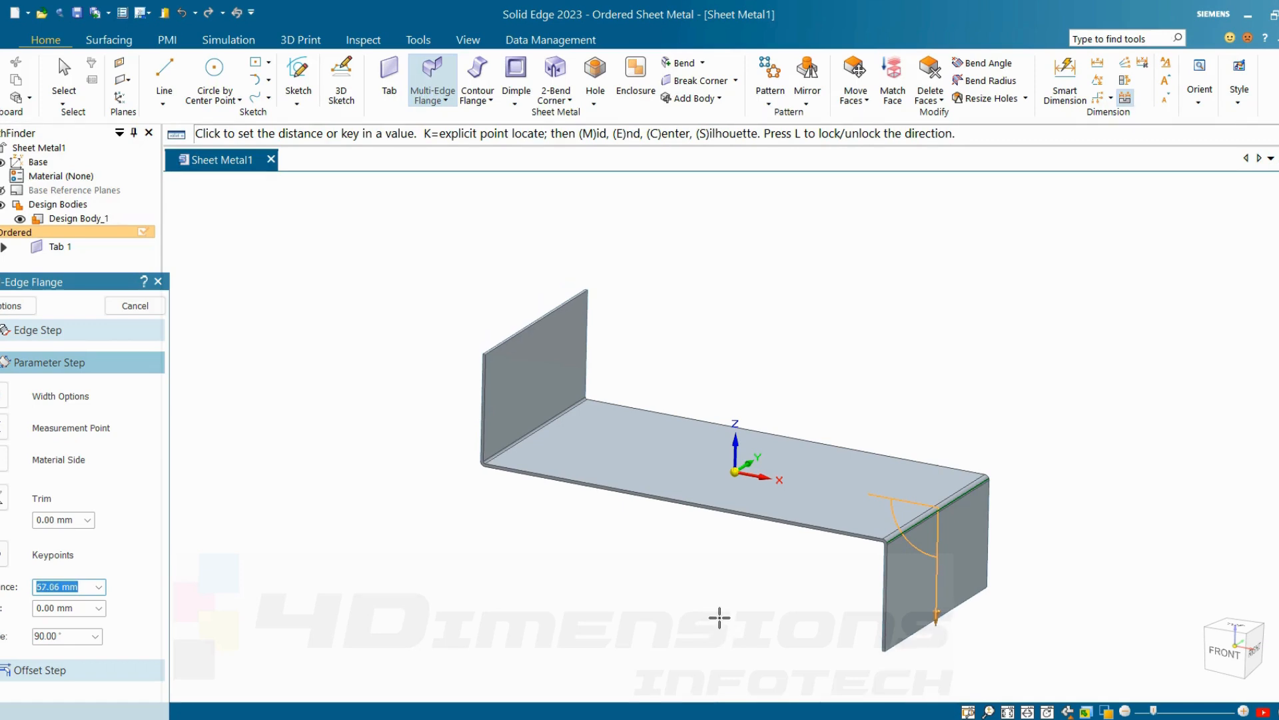
pyautogui.press('Escape')
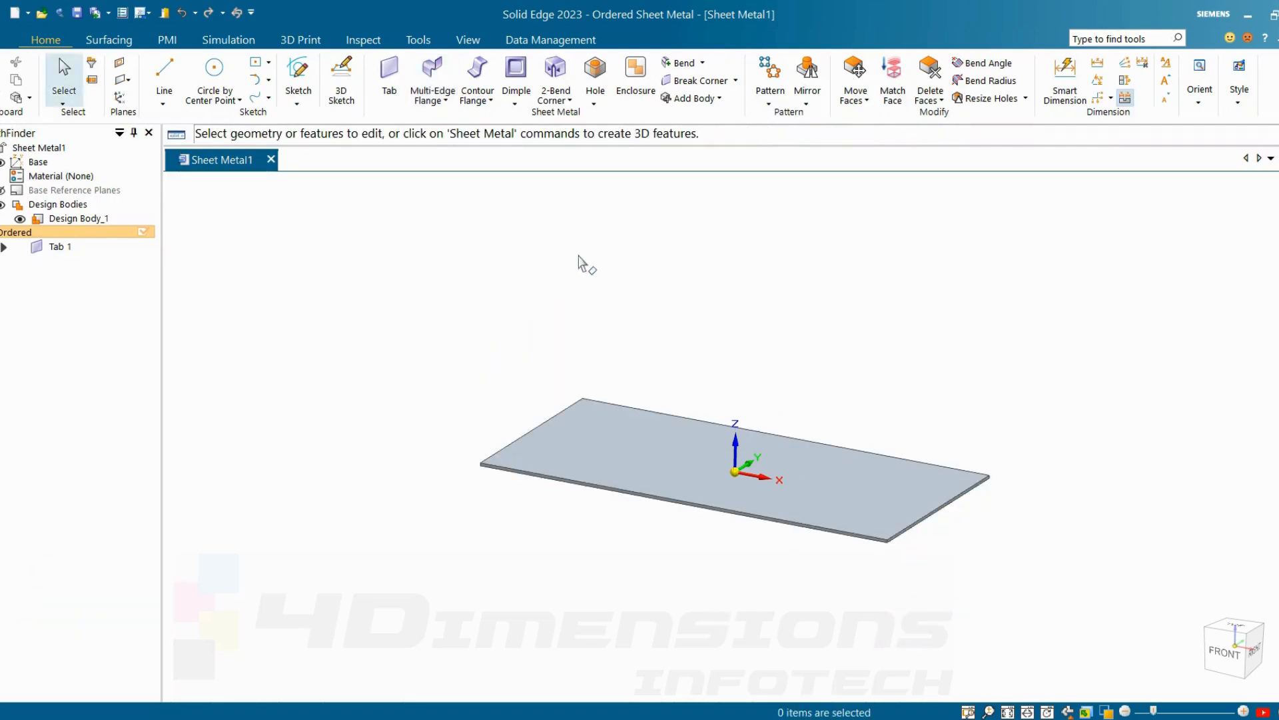
# Create an upward multi-edge flange on all four sides of the tab with a distance of 50 mm.
pyautogui.click(447, 101)
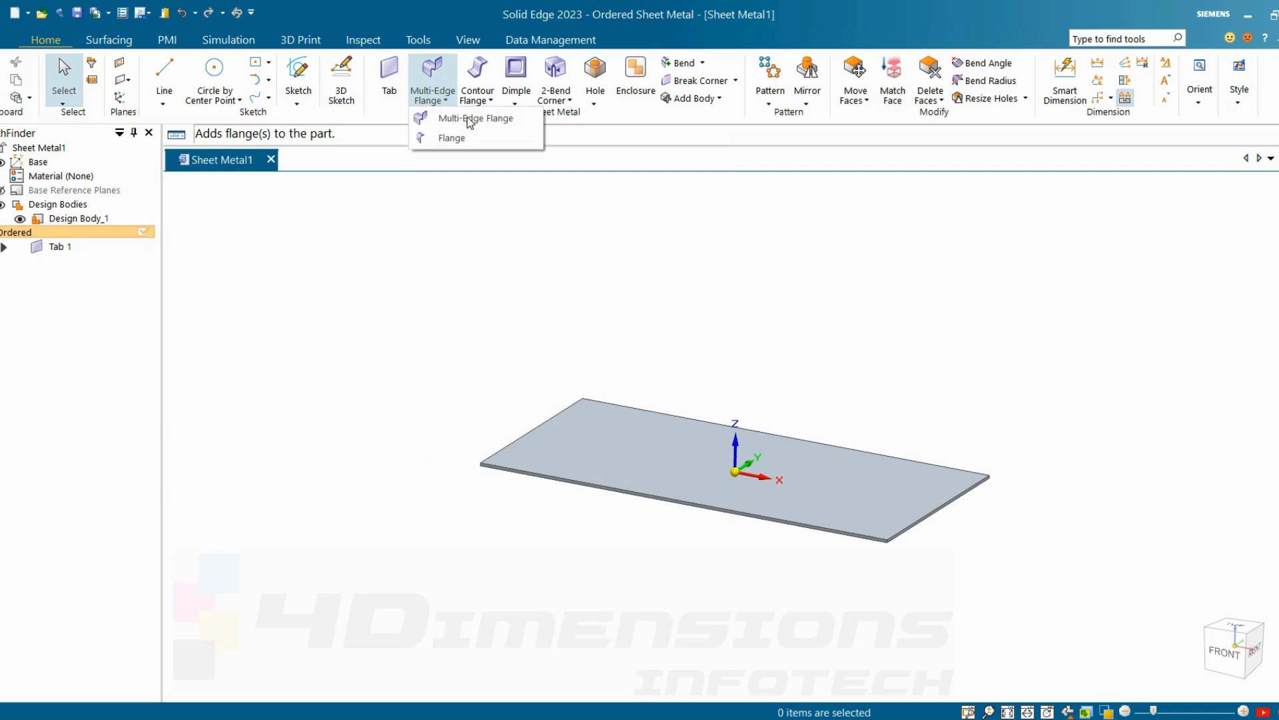
pyautogui.click(481, 120)
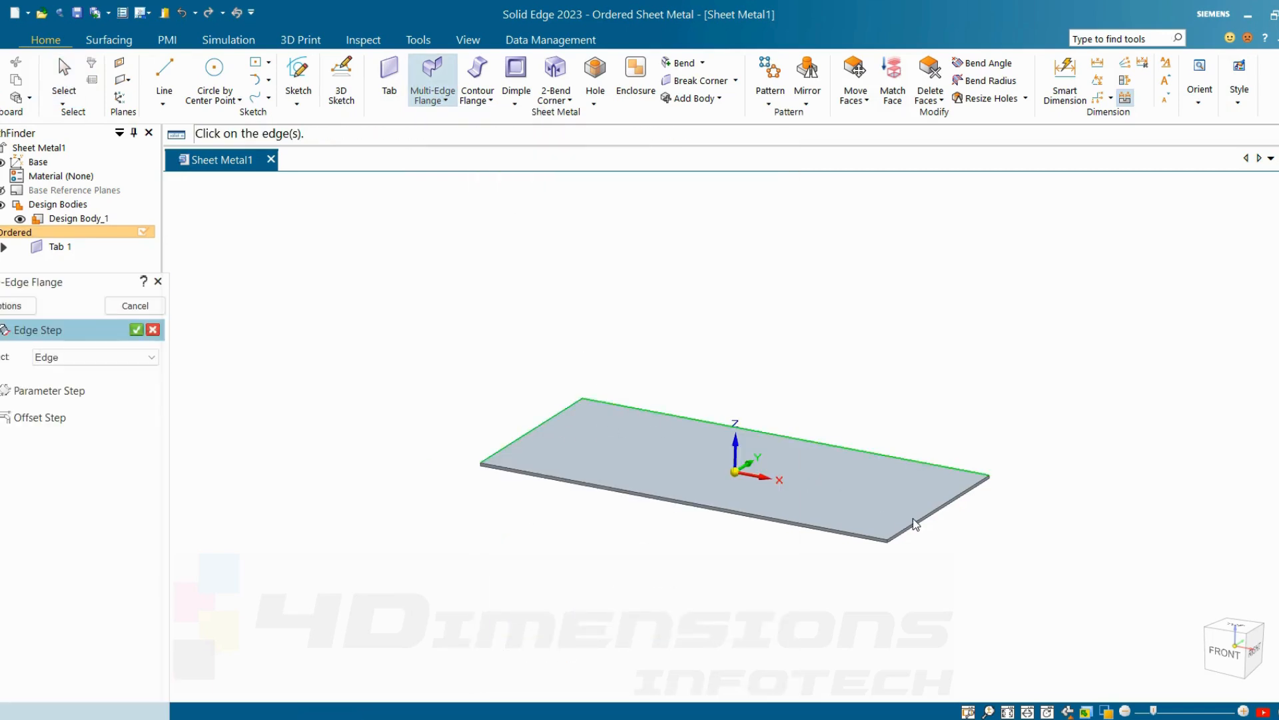
pyautogui.click(863, 544)
pyautogui.click(136, 329)
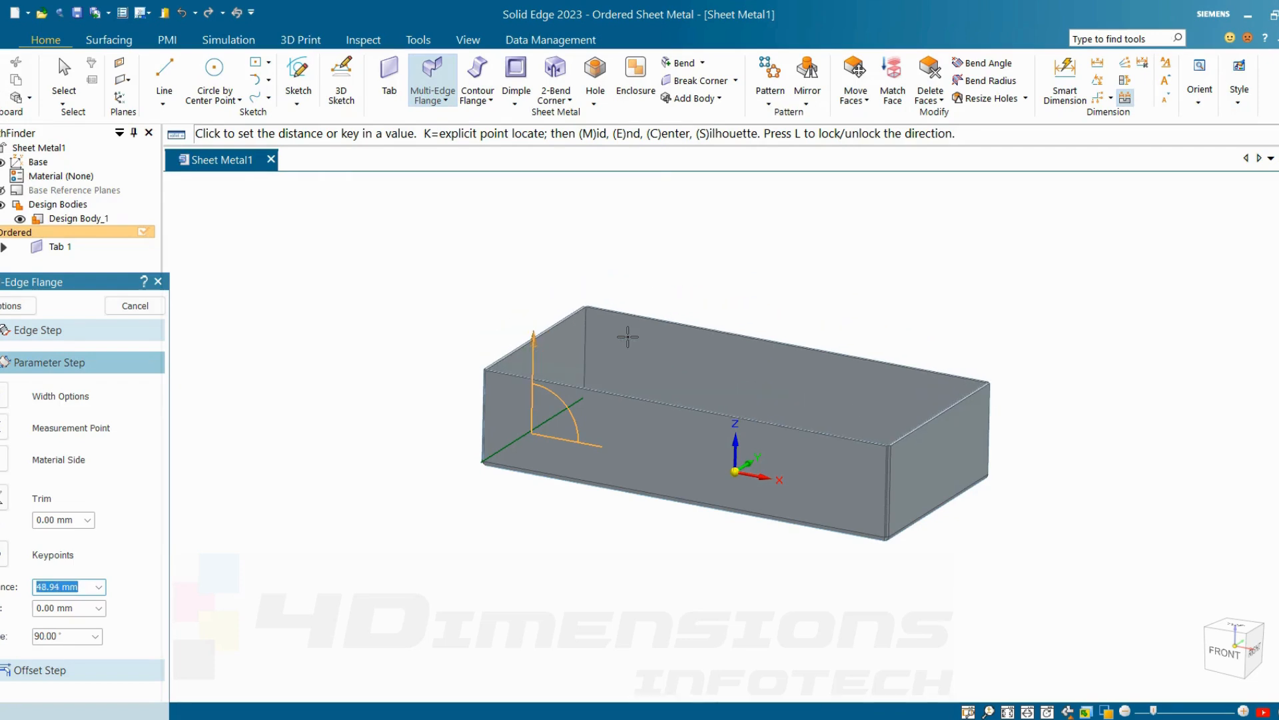
pyautogui.write('50')
pyautogui.press('Return')
pyautogui.click(627, 336)
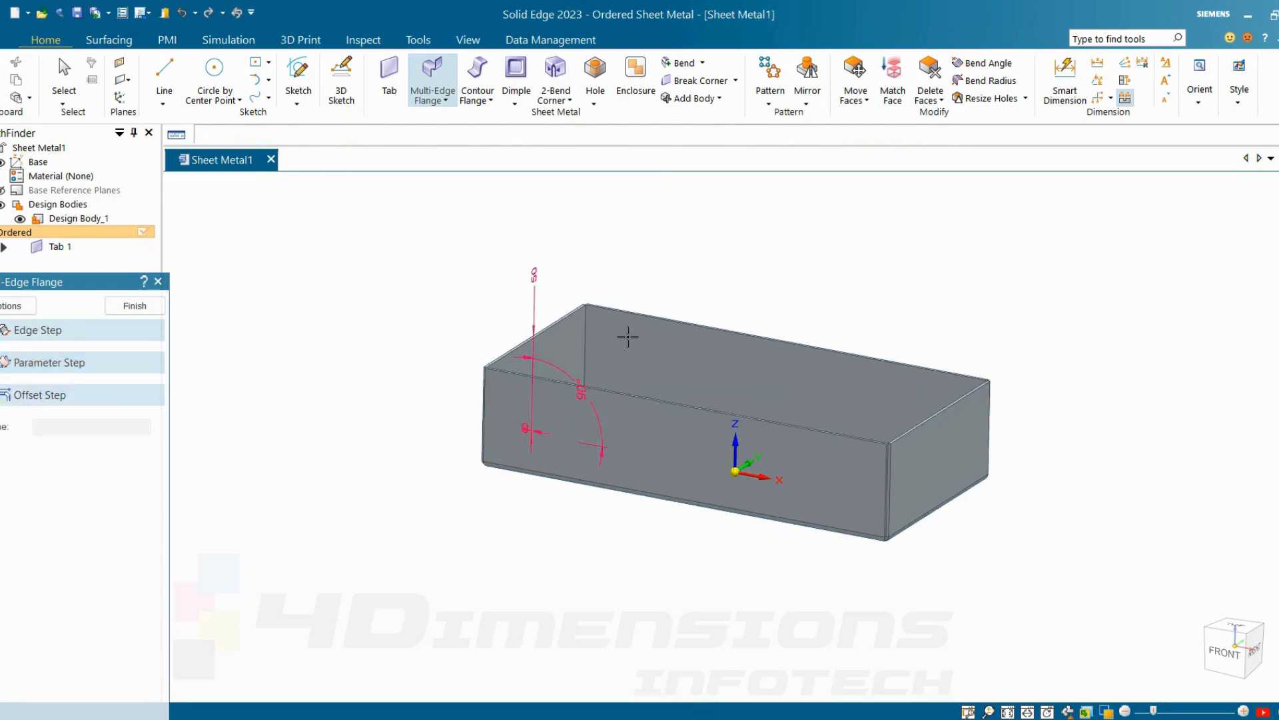
# Set the multi-edge flange's angle to 100° and its distance to 60 mm.
pyautogui.moveTo(1029, 400); pyautogui.dragTo(1018, 467, button='middle')
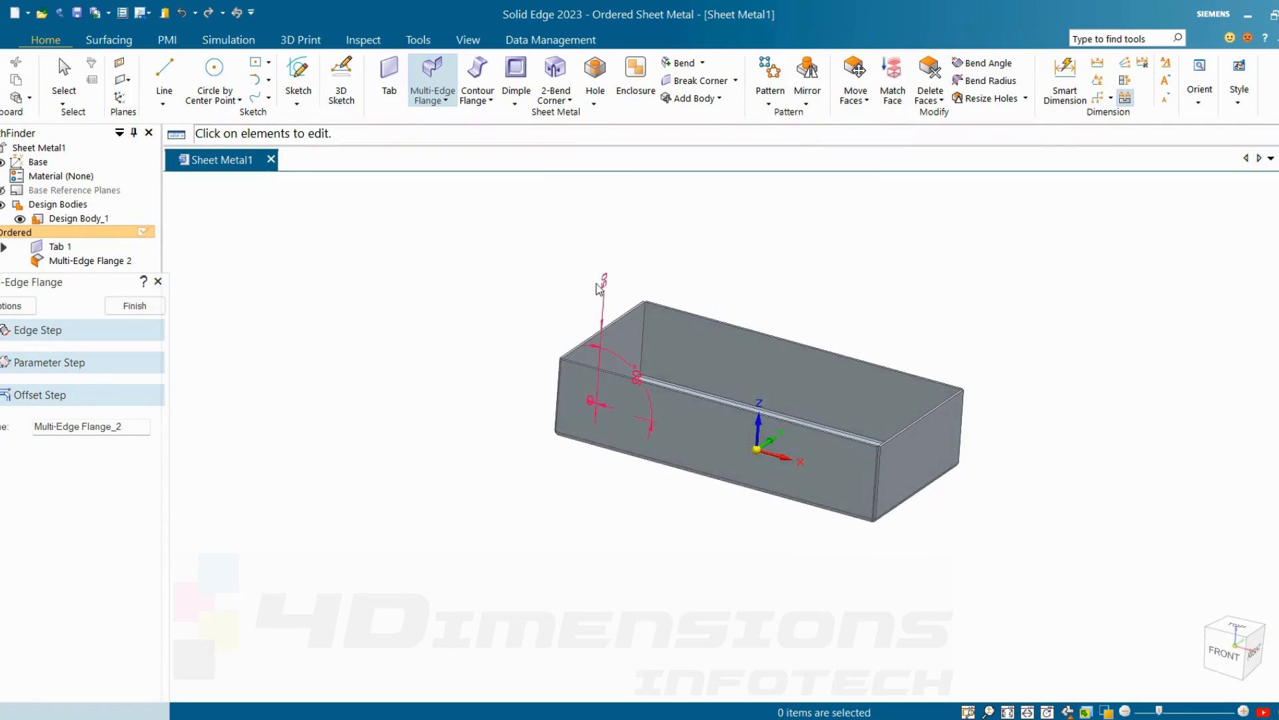
pyautogui.click(639, 381)
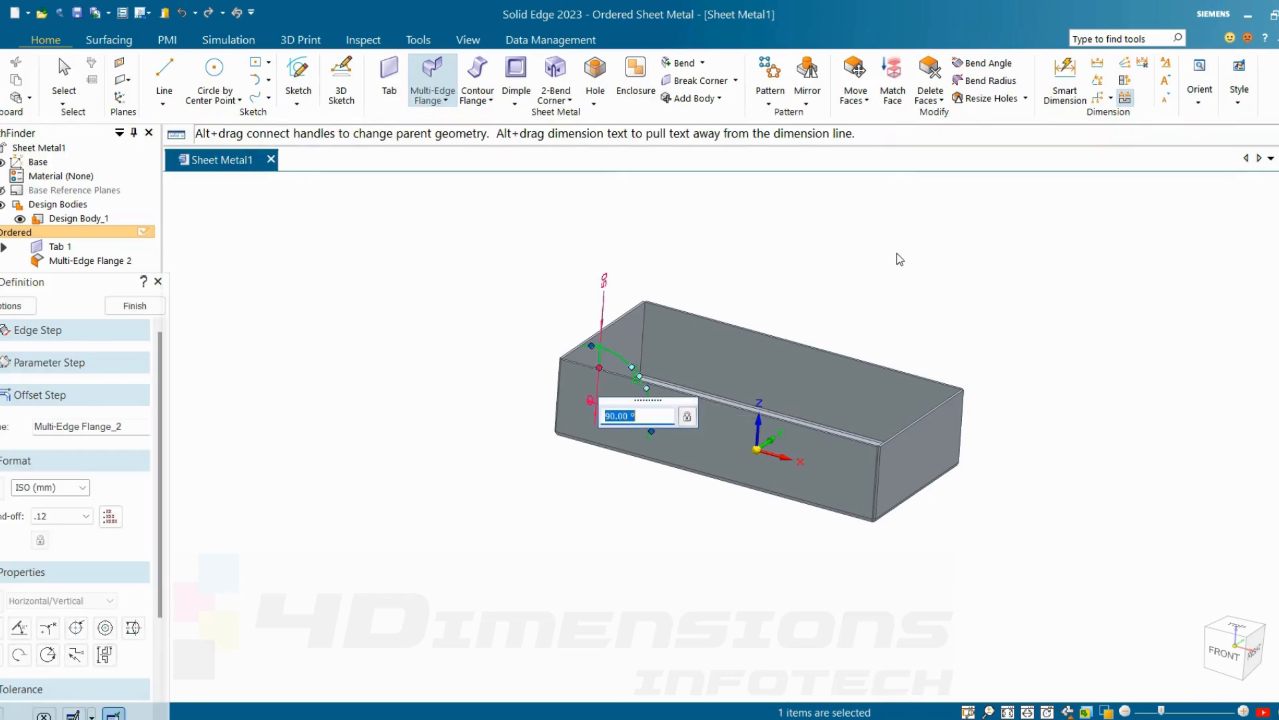
pyautogui.press('Return')
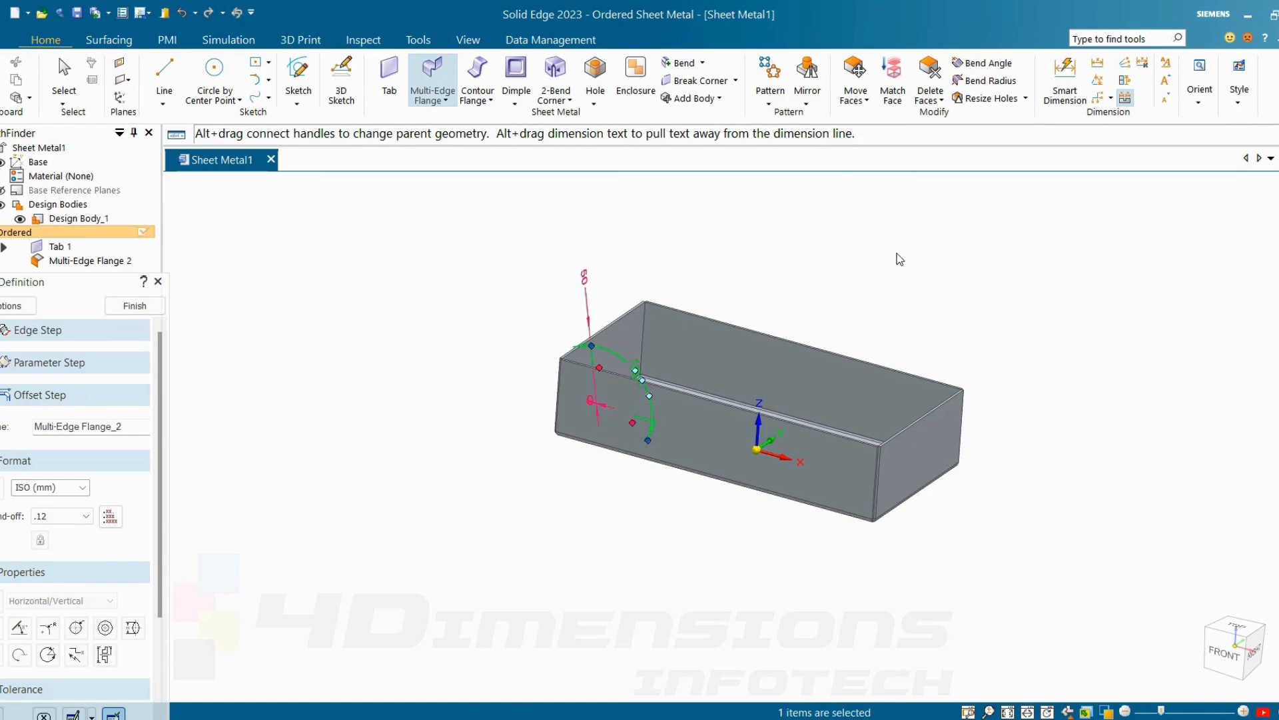
pyautogui.click(584, 288)
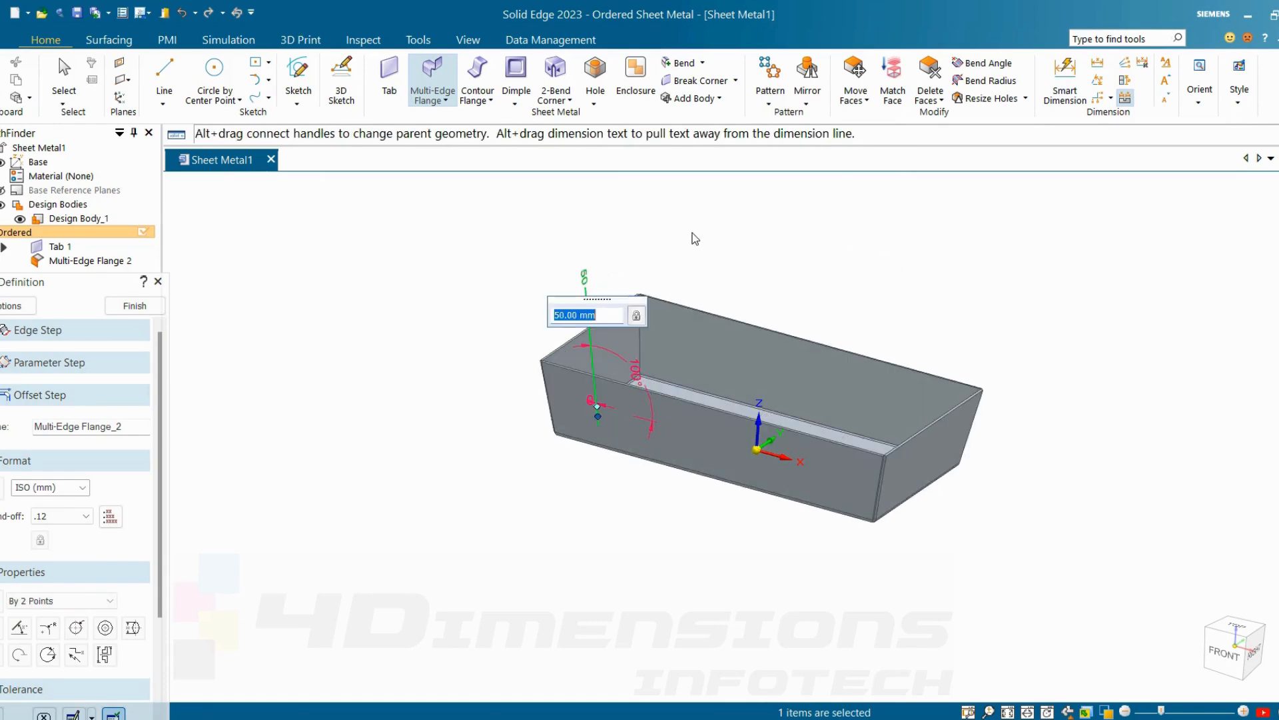
pyautogui.write('60')
pyautogui.press('Return')
pyautogui.moveTo(653, 356); pyautogui.dragTo(599, 301, button='middle')
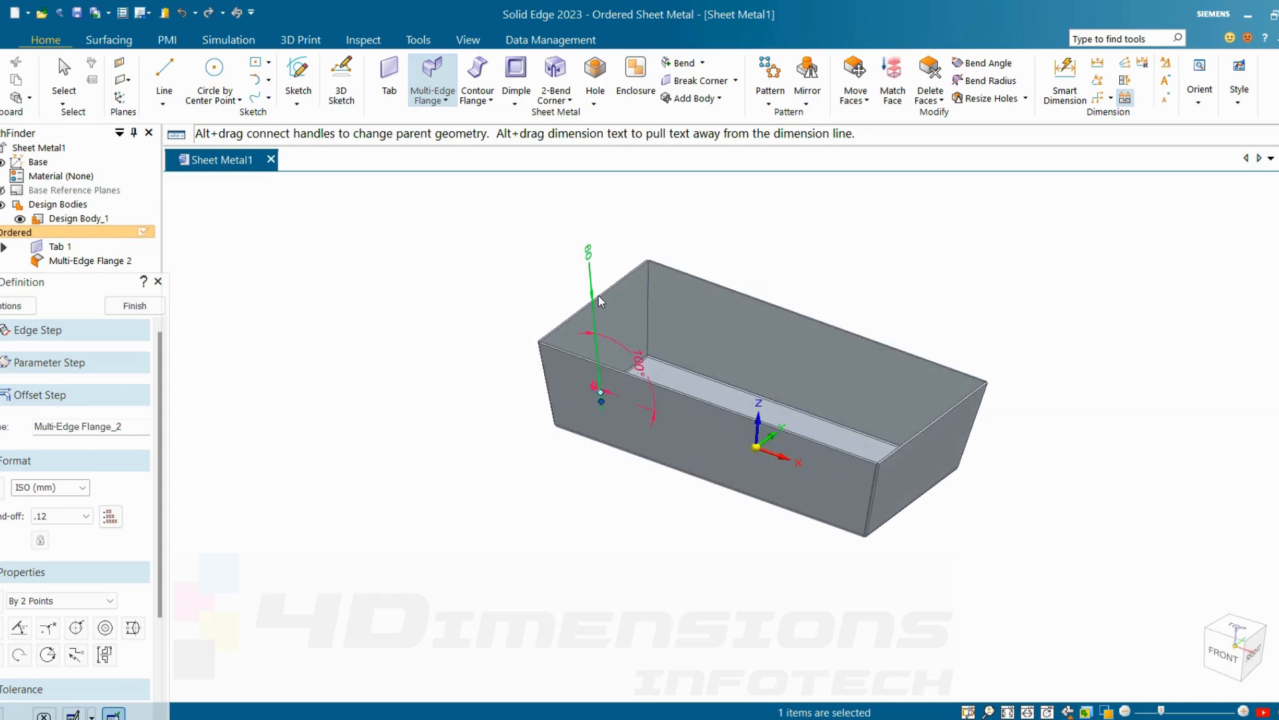
# Set the multi-edge flange's angle to 90° and finish the feature.
pyautogui.click(640, 370)
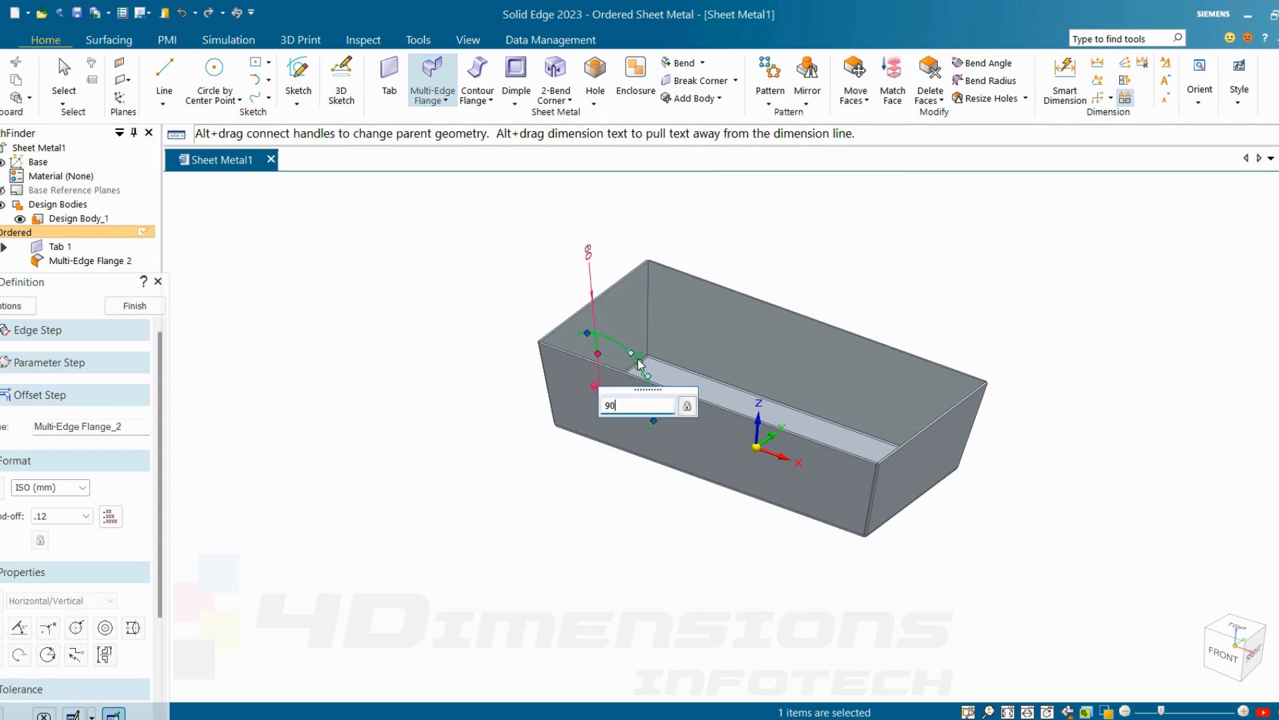
pyautogui.press('Return')
pyautogui.click(134, 305)
pyautogui.press('Escape')
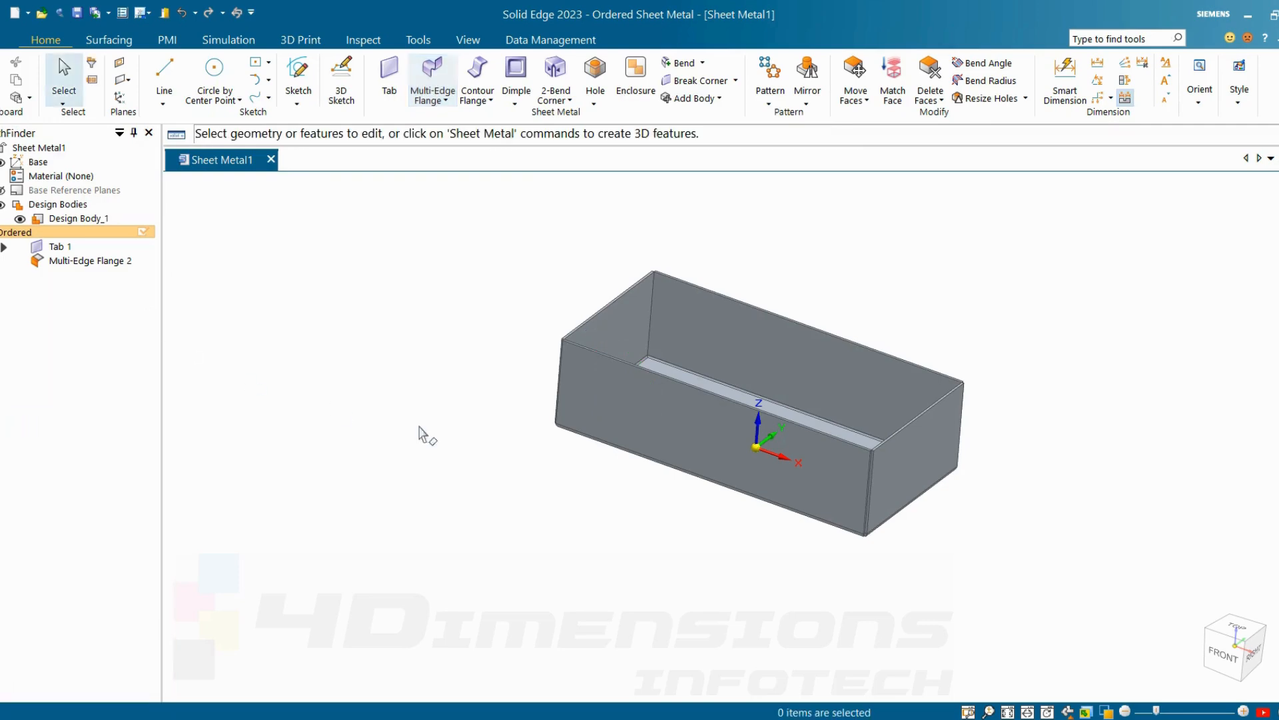
# Edit the multi-edge flange's options to override the default bend radius with 1.5 mm.
pyautogui.scroll(5, 449, 314)
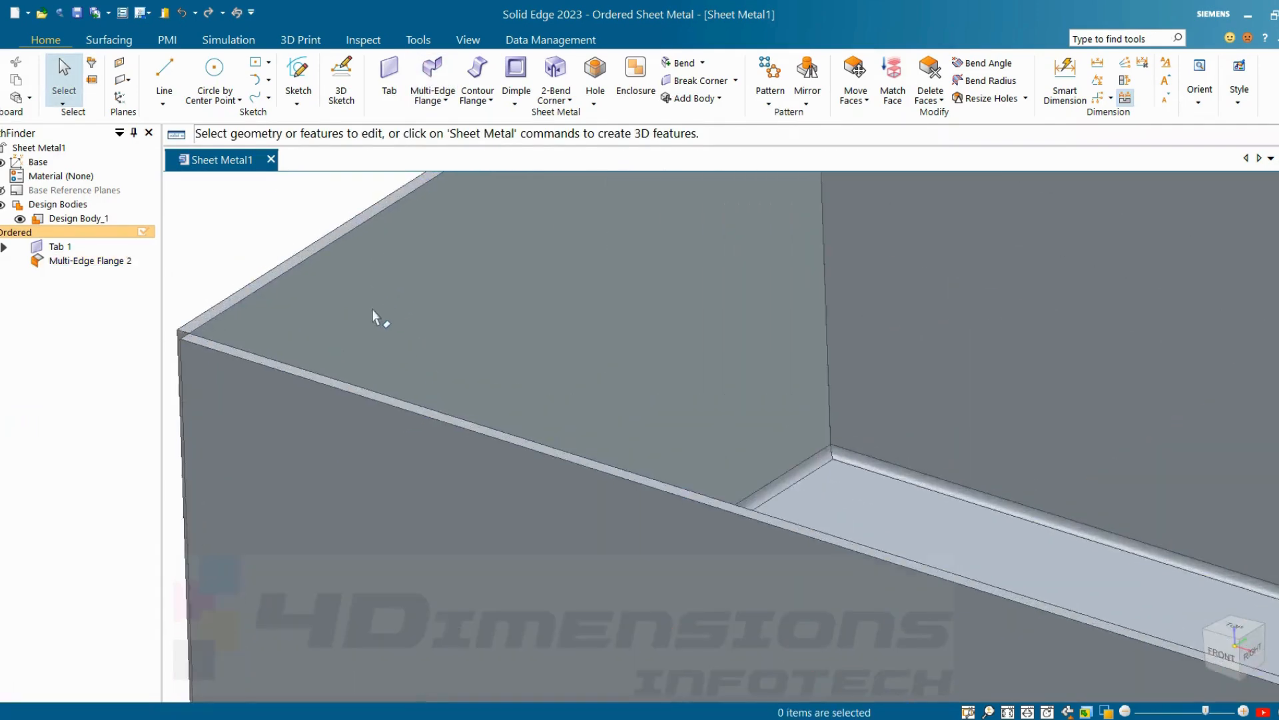
pyautogui.scroll(-5, 423, 375)
pyautogui.scroll(4, 600, 277)
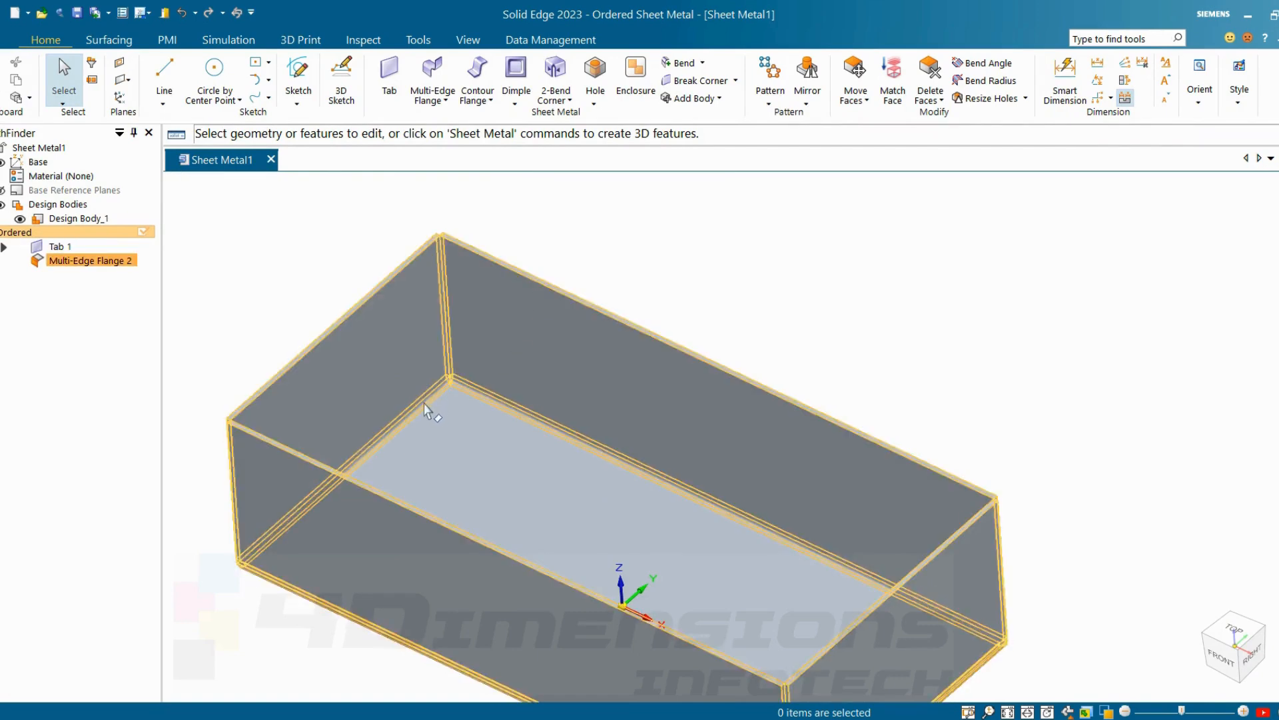
pyautogui.click(110, 260)
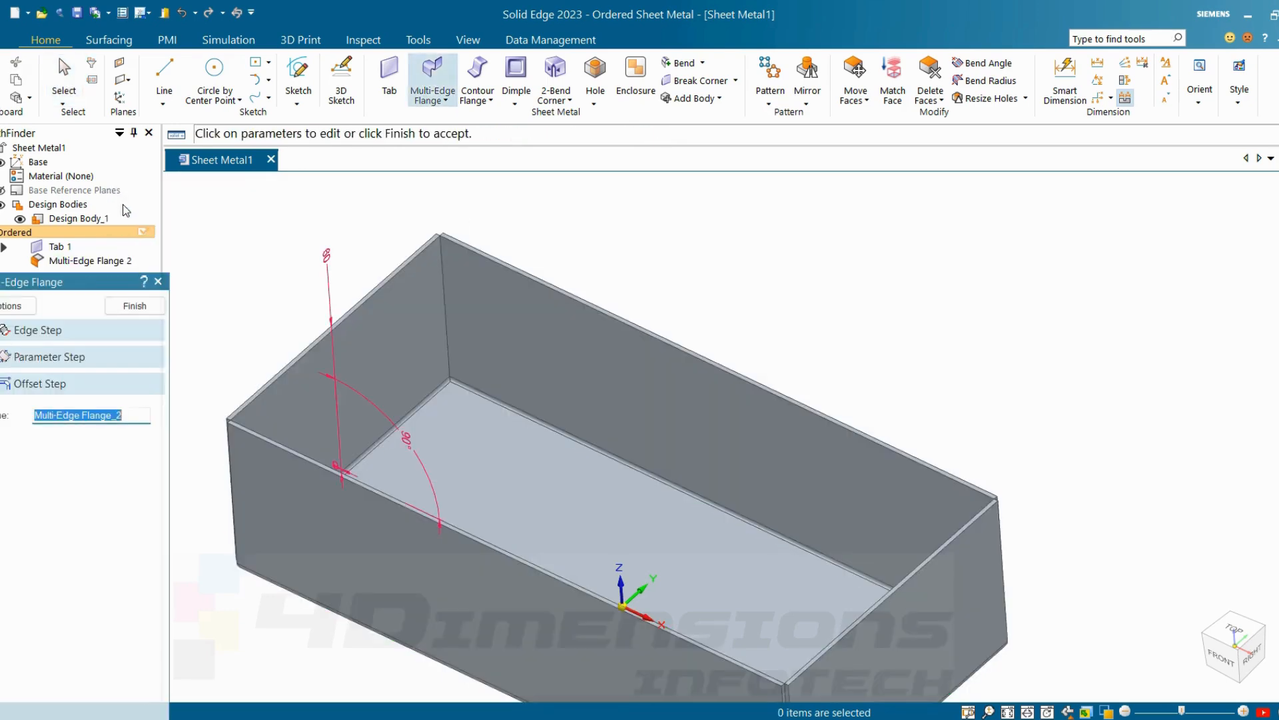
pyautogui.click(9, 307)
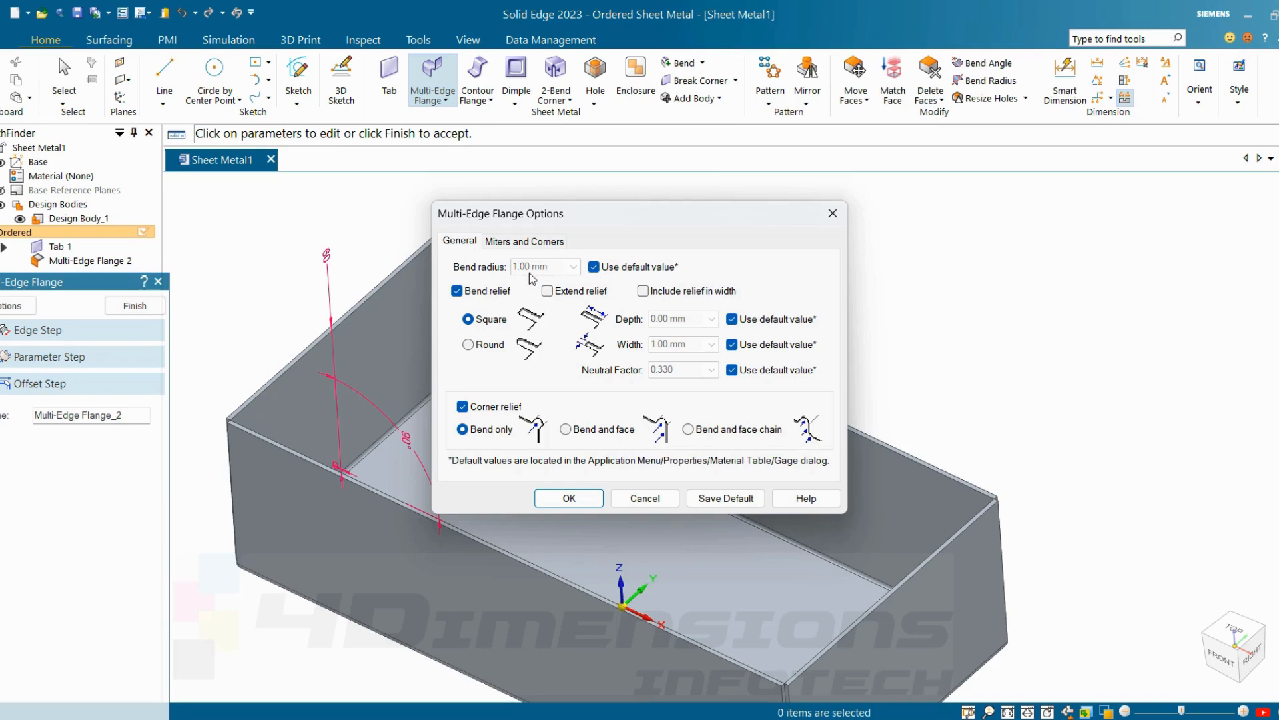
pyautogui.click(593, 267)
pyautogui.moveTo(559, 268); pyautogui.dragTo(510, 274)
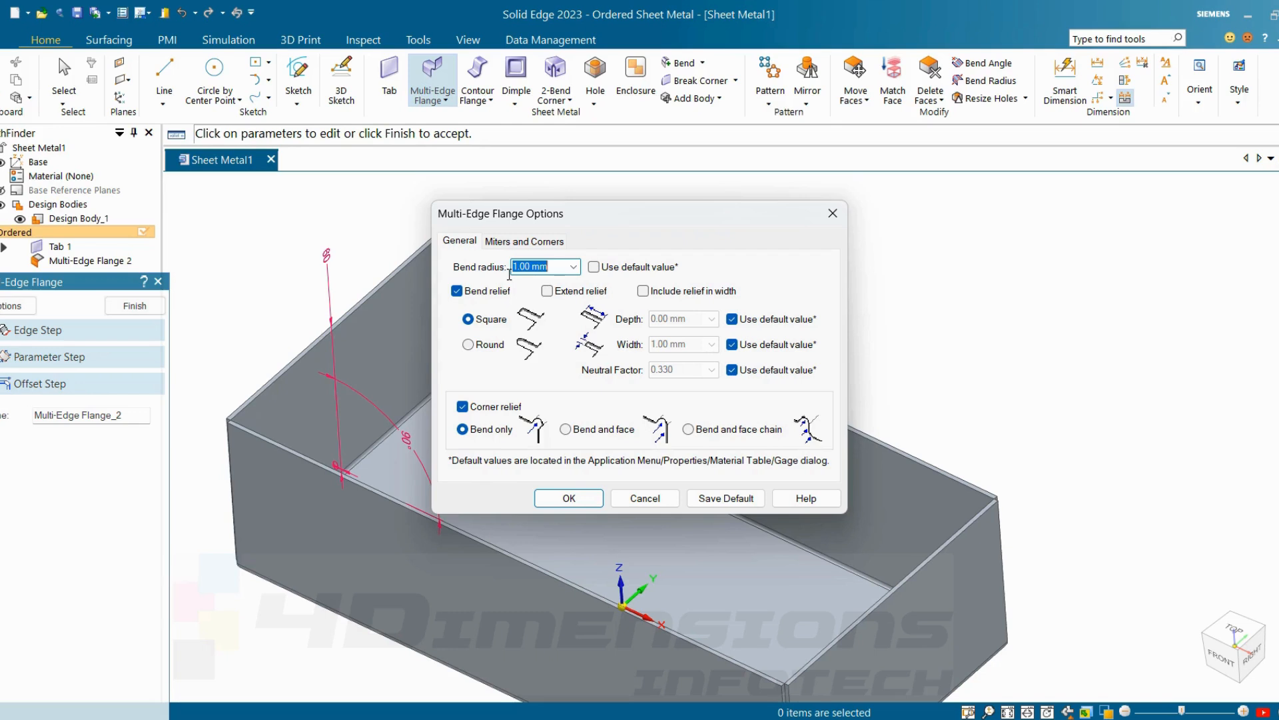
pyautogui.write('1.5')
pyautogui.press('Return')
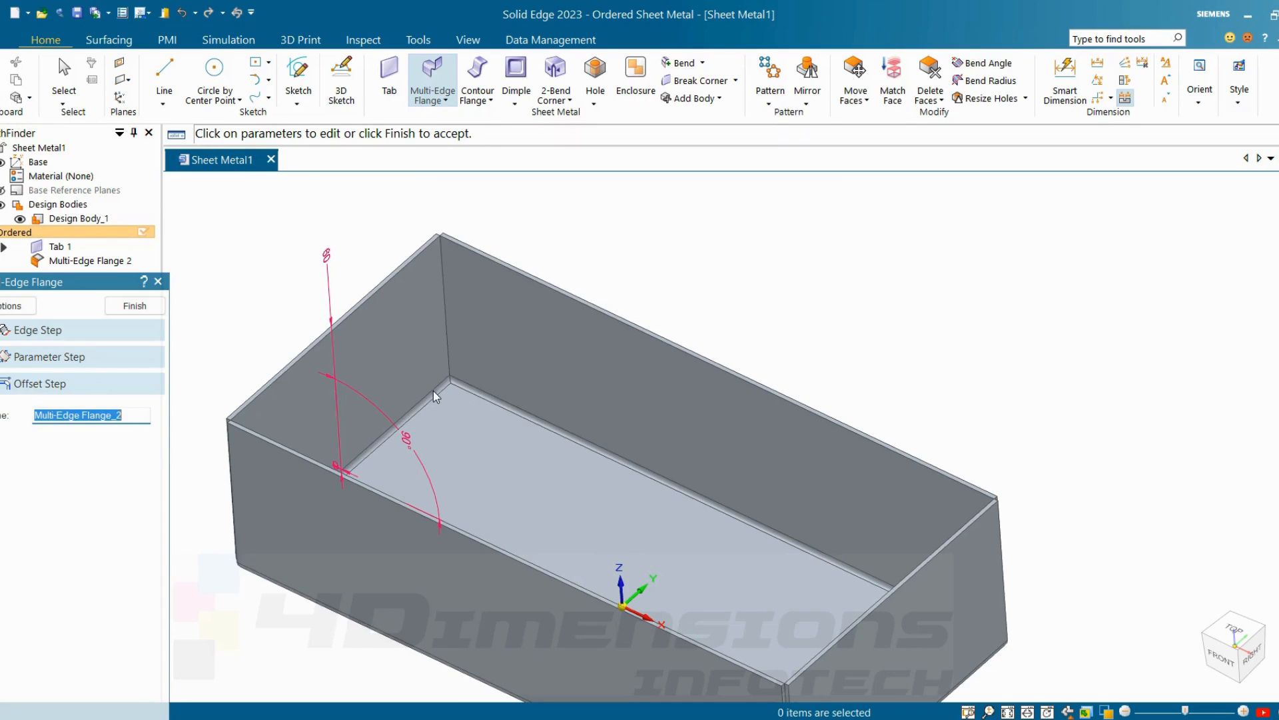
# Flatten the box, using the base's upper face as the upward face and its long edge as the x-axis and origin.
pyautogui.scroll(-3, 866, 286)
pyautogui.moveTo(926, 300); pyautogui.dragTo(943, 330, button='middle')
pyautogui.scroll(3, 948, 259)
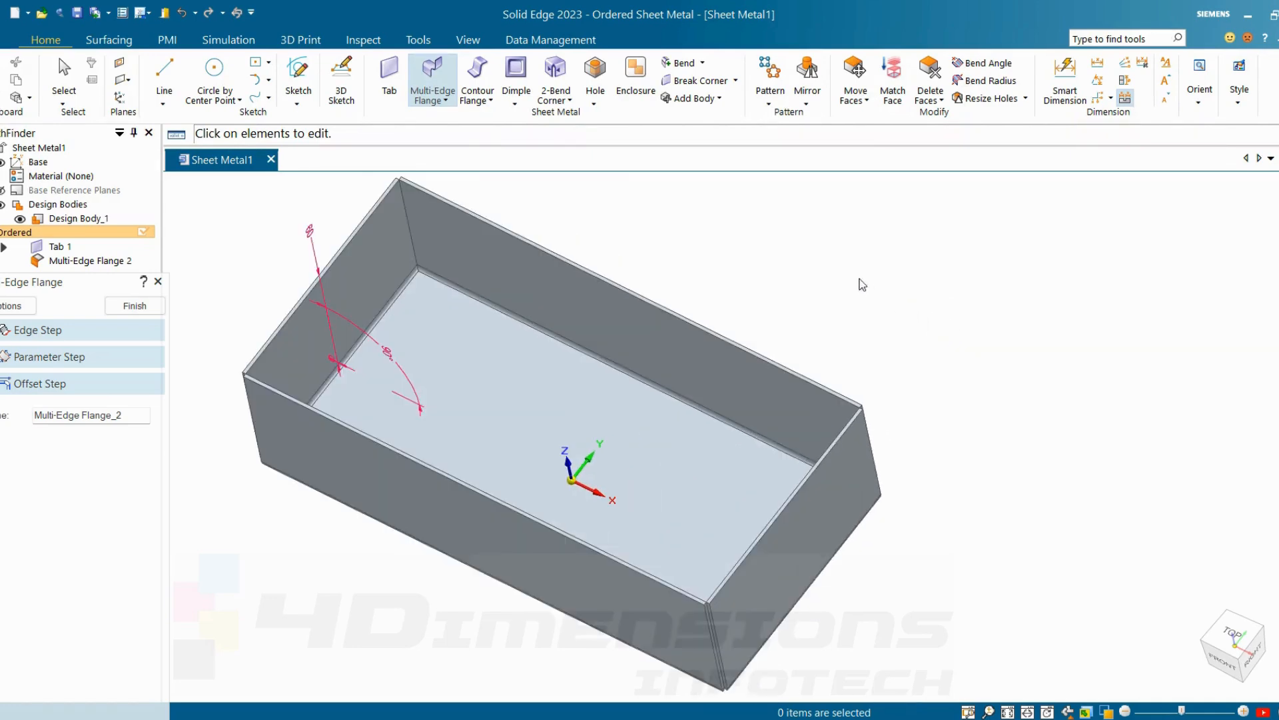
pyautogui.click(418, 40)
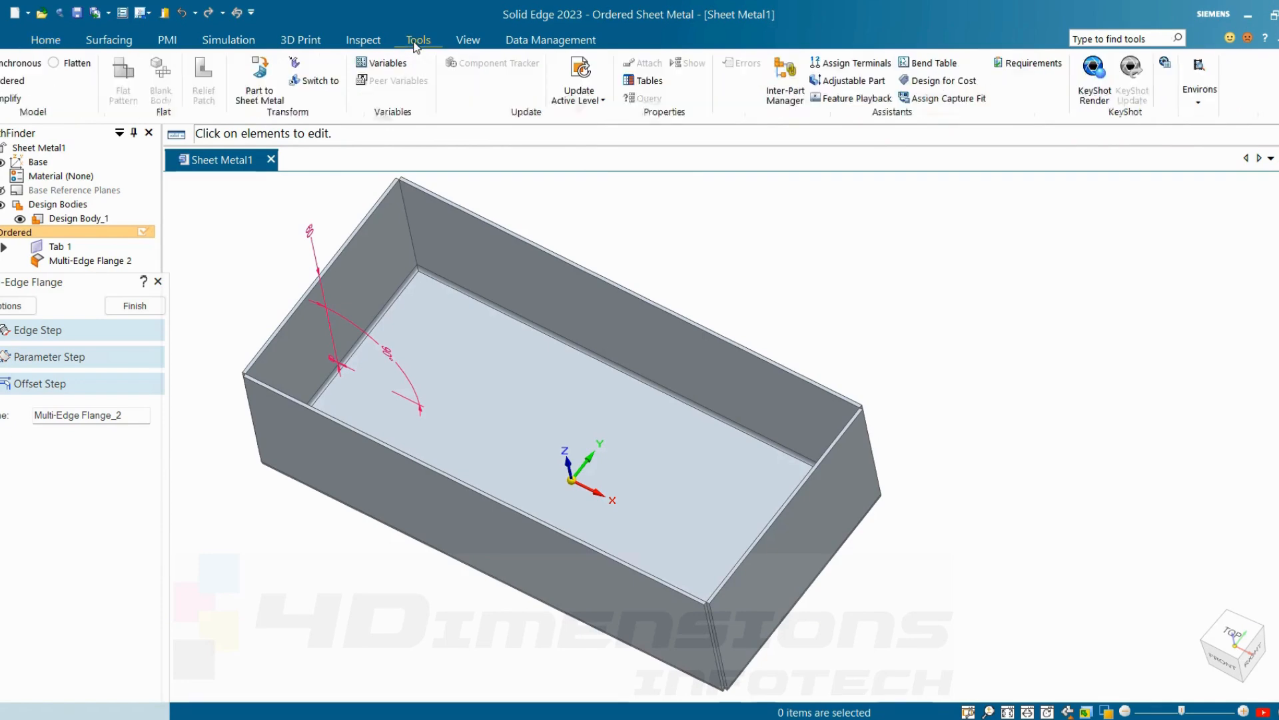
pyautogui.click(63, 67)
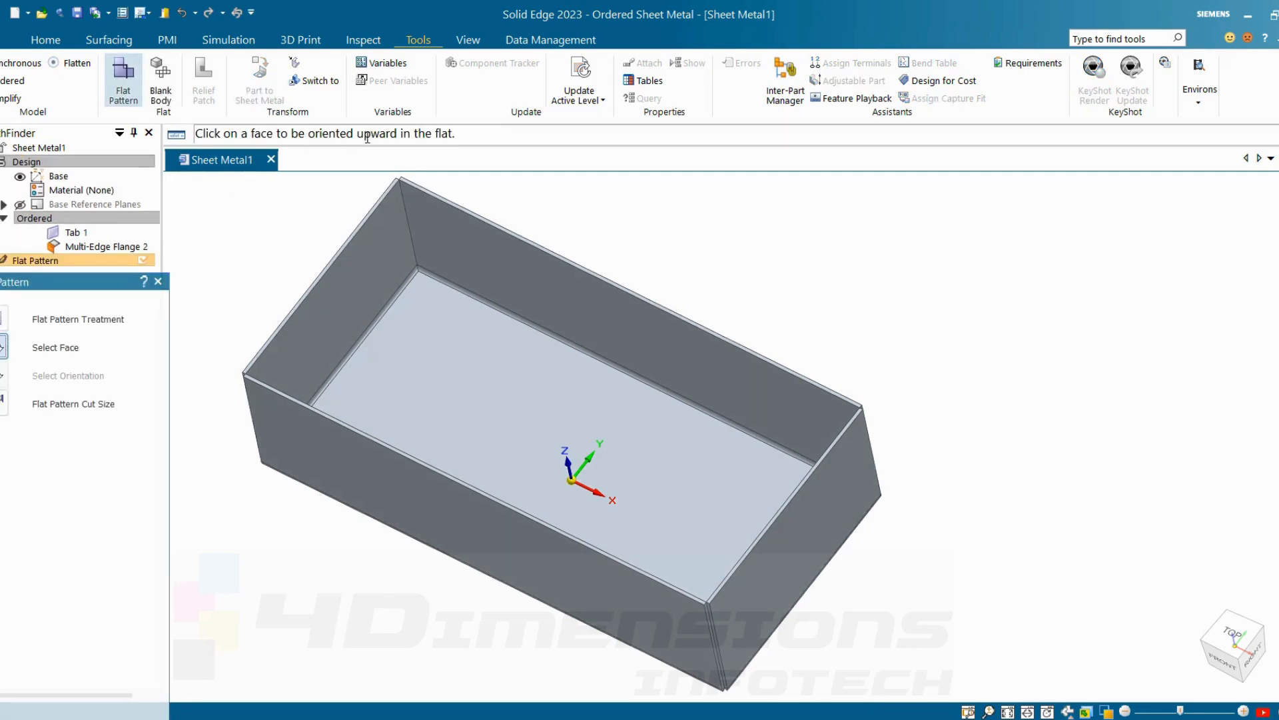
pyautogui.click(478, 387)
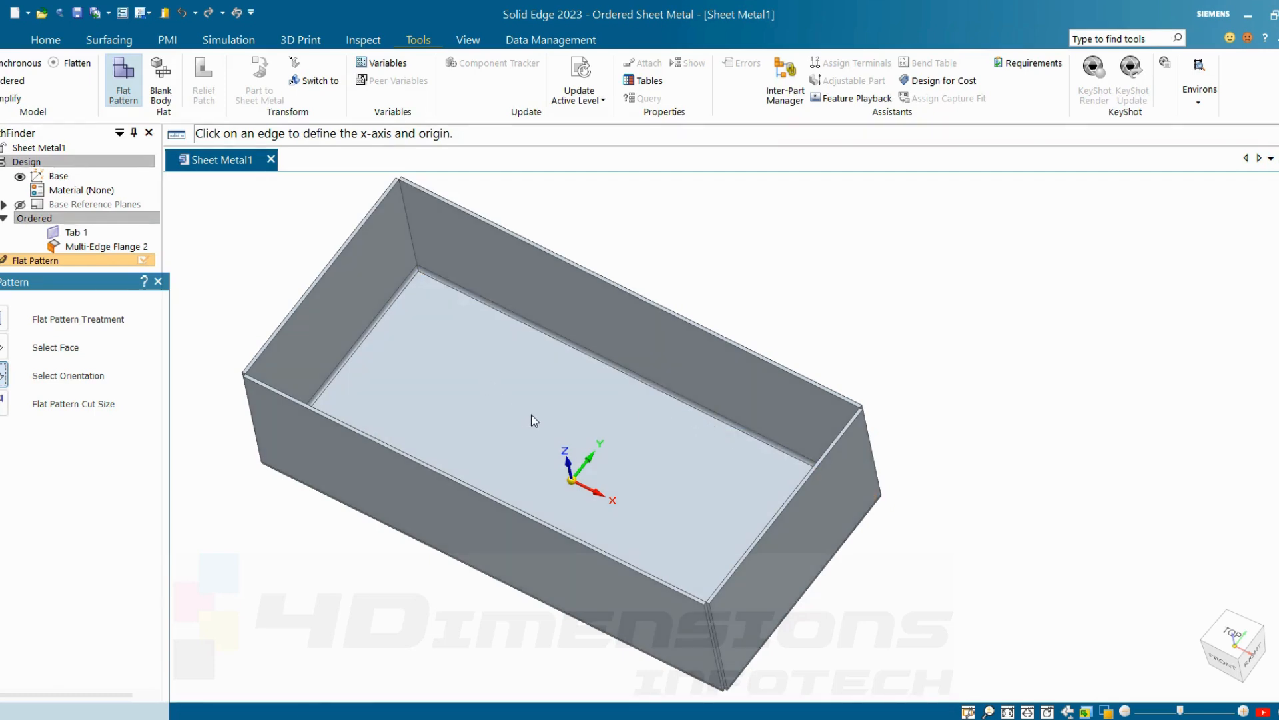
pyautogui.click(490, 315)
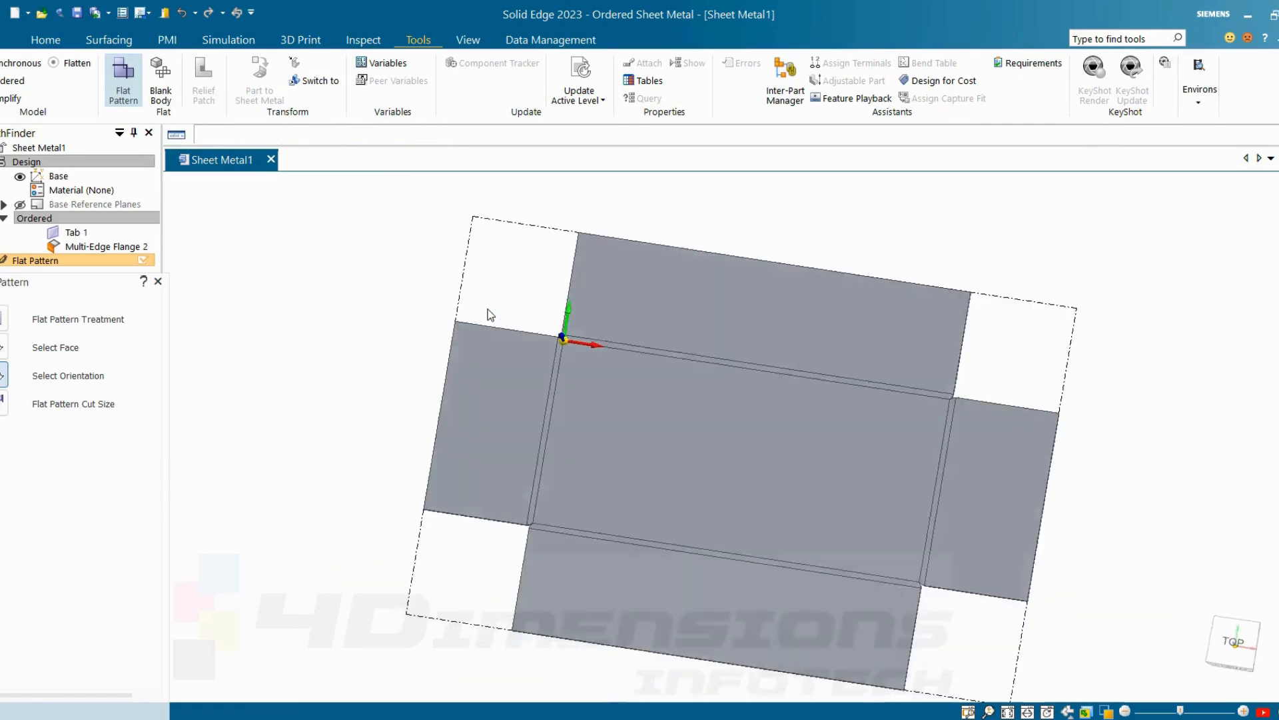
pyautogui.scroll(-3, 762, 461)
pyautogui.scroll(2, 907, 489)
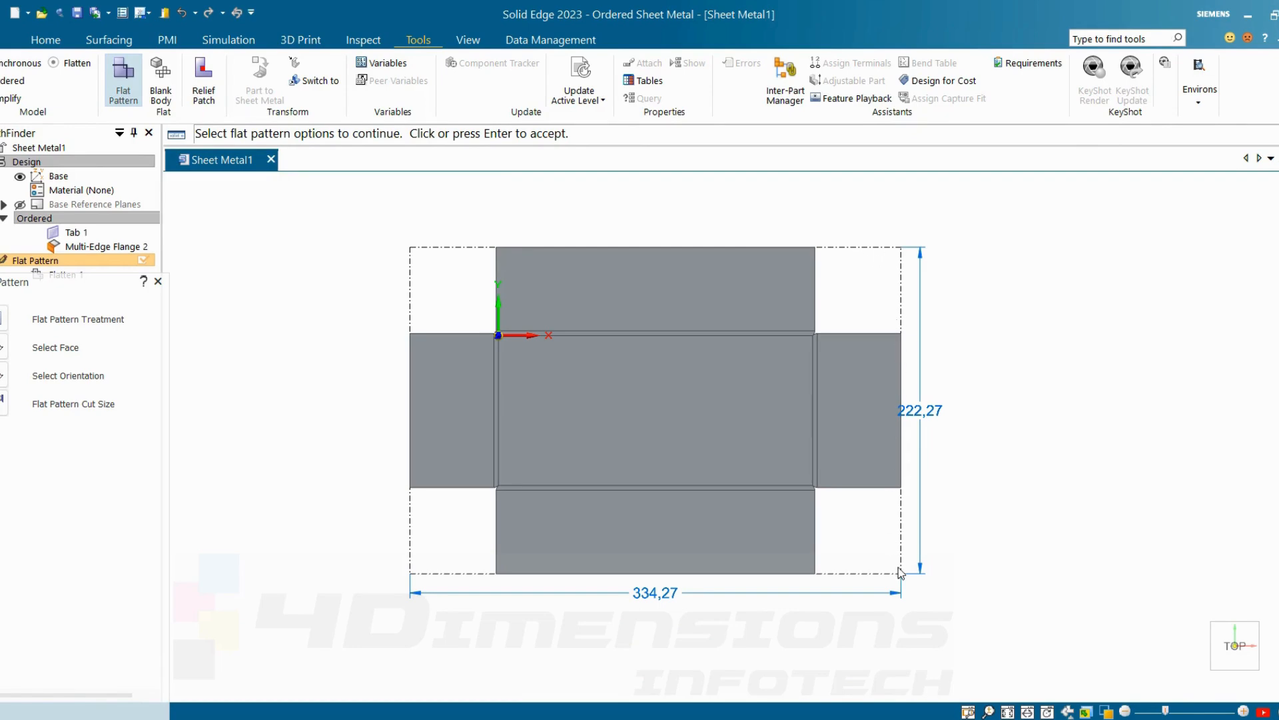
pyautogui.click(934, 552)
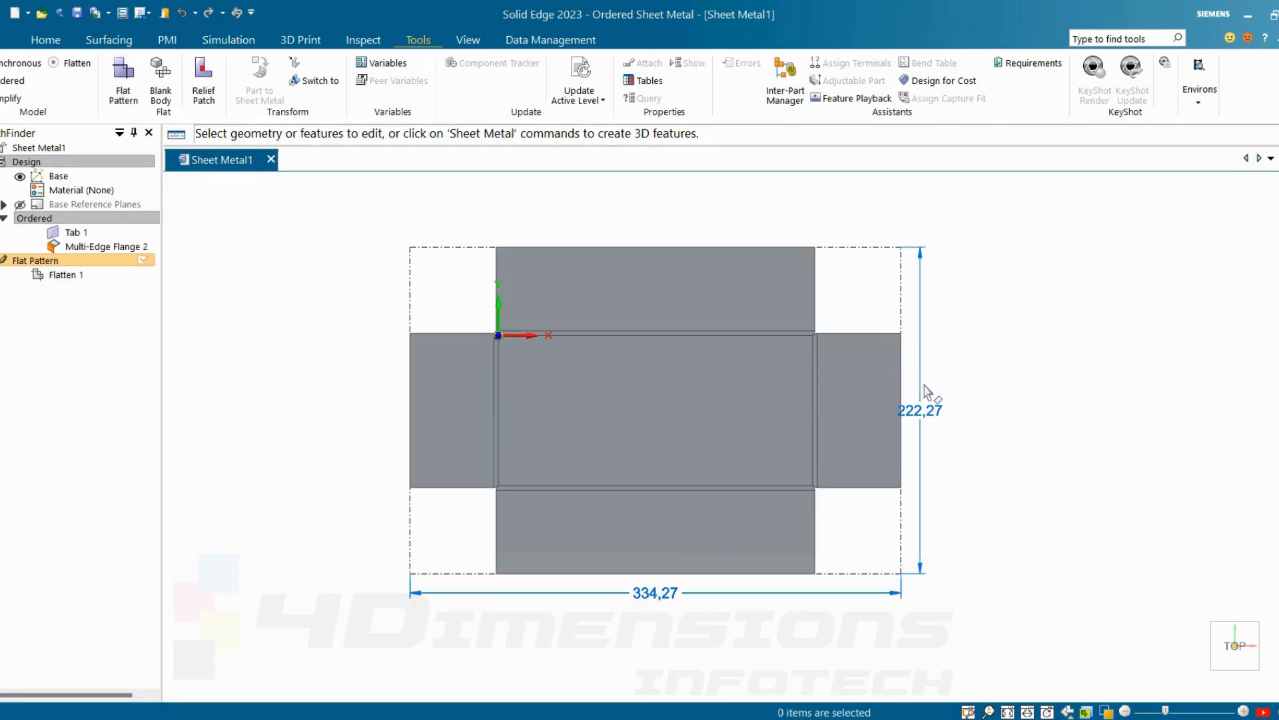
# Leave the flat pattern and return to the folded box in the Ordered modeling environment.
pyautogui.click(924, 415)
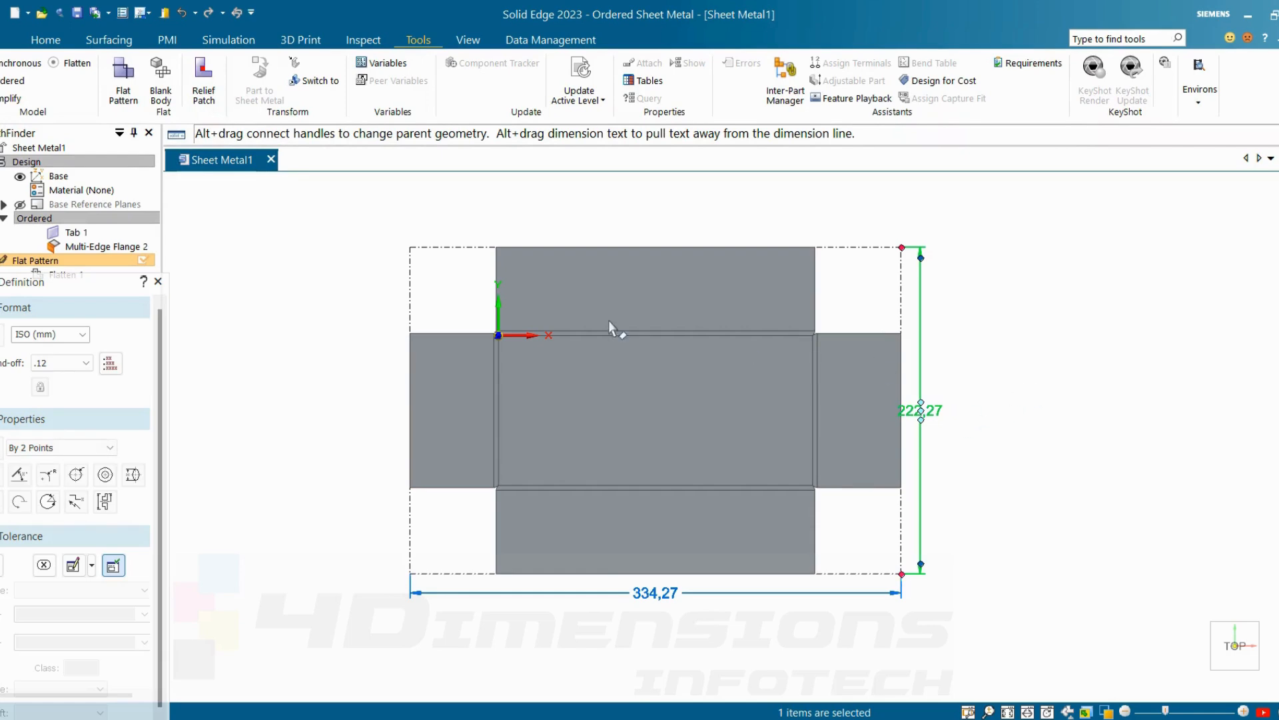
pyautogui.press('Escape')
pyautogui.moveTo(919, 434); pyautogui.dragTo(802, 257, button='middle')
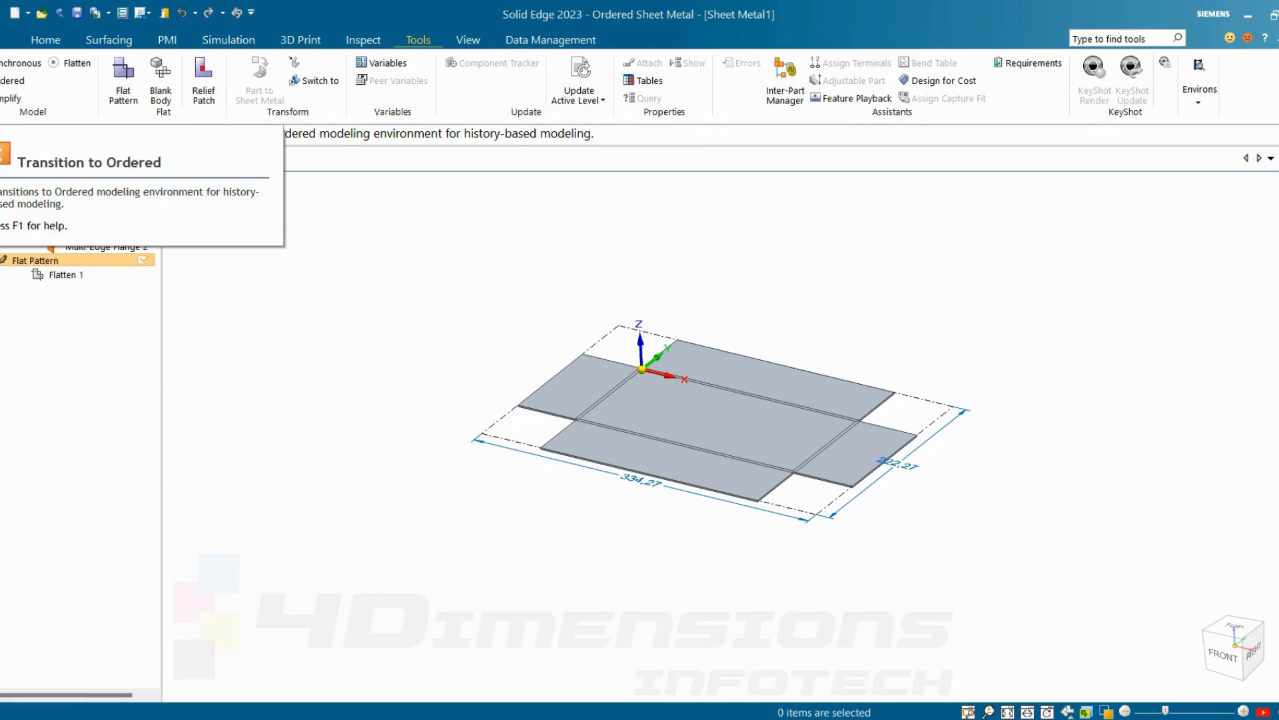
pyautogui.click(14, 80)
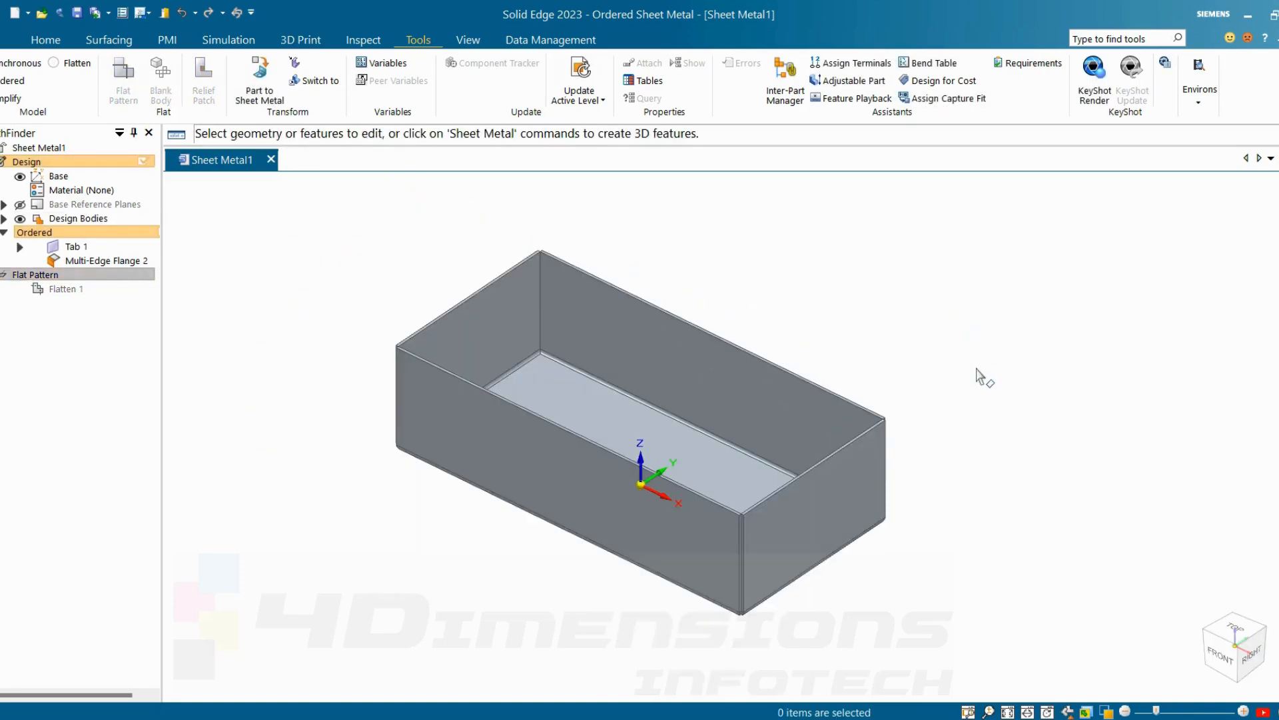
pyautogui.moveTo(985, 378)
pyautogui.mouseDown(button='middle')
pyautogui.moveTo(977, 337)
pyautogui.moveTo(951, 383)
pyautogui.moveTo(979, 386)
pyautogui.moveTo(980, 352)
pyautogui.moveTo(988, 397)
pyautogui.mouseUp(button='middle')
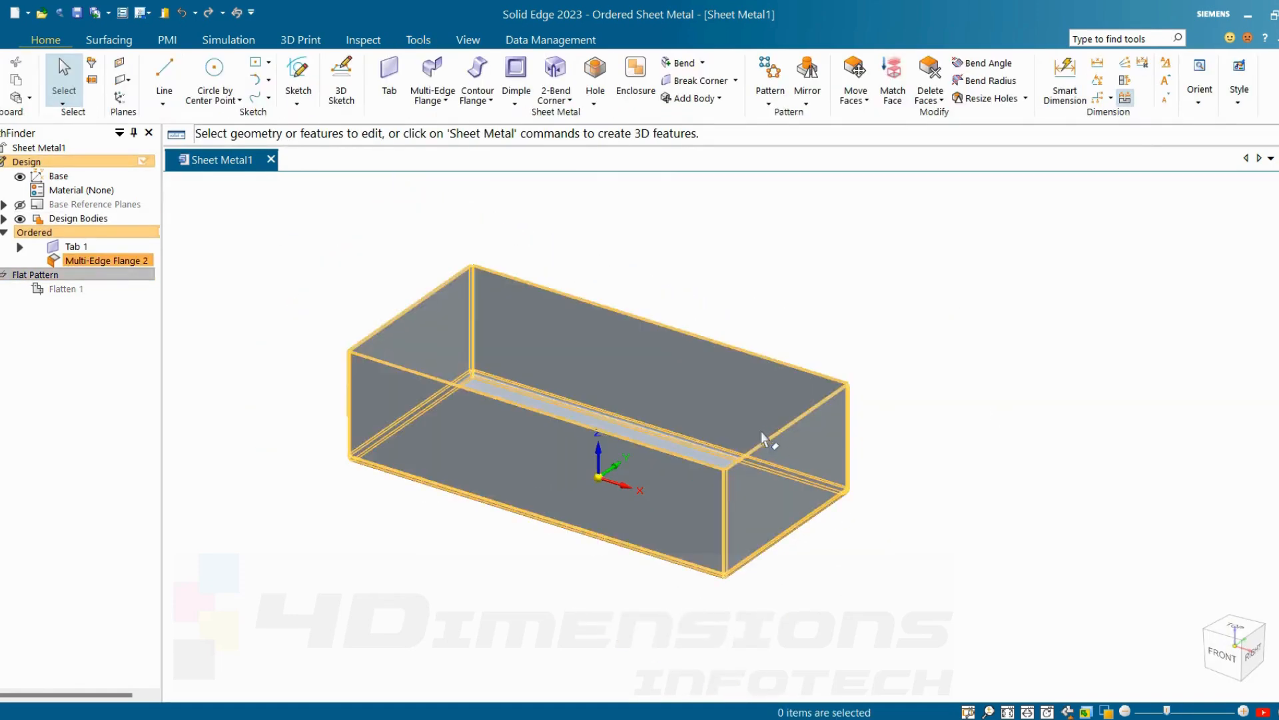
pyautogui.moveTo(761, 430); pyautogui.dragTo(757, 445, button='middle')
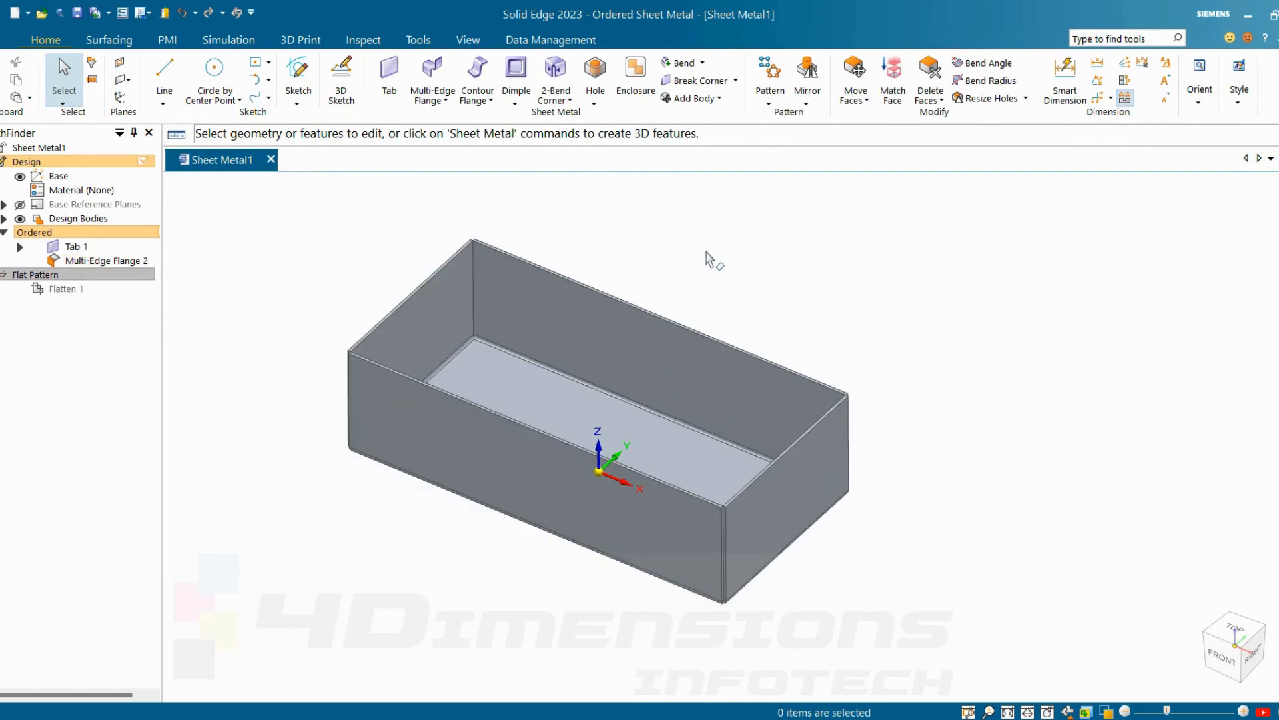
pyautogui.moveTo(889, 354); pyautogui.dragTo(935, 343, button='middle')
pyautogui.scroll(1, 937, 347)
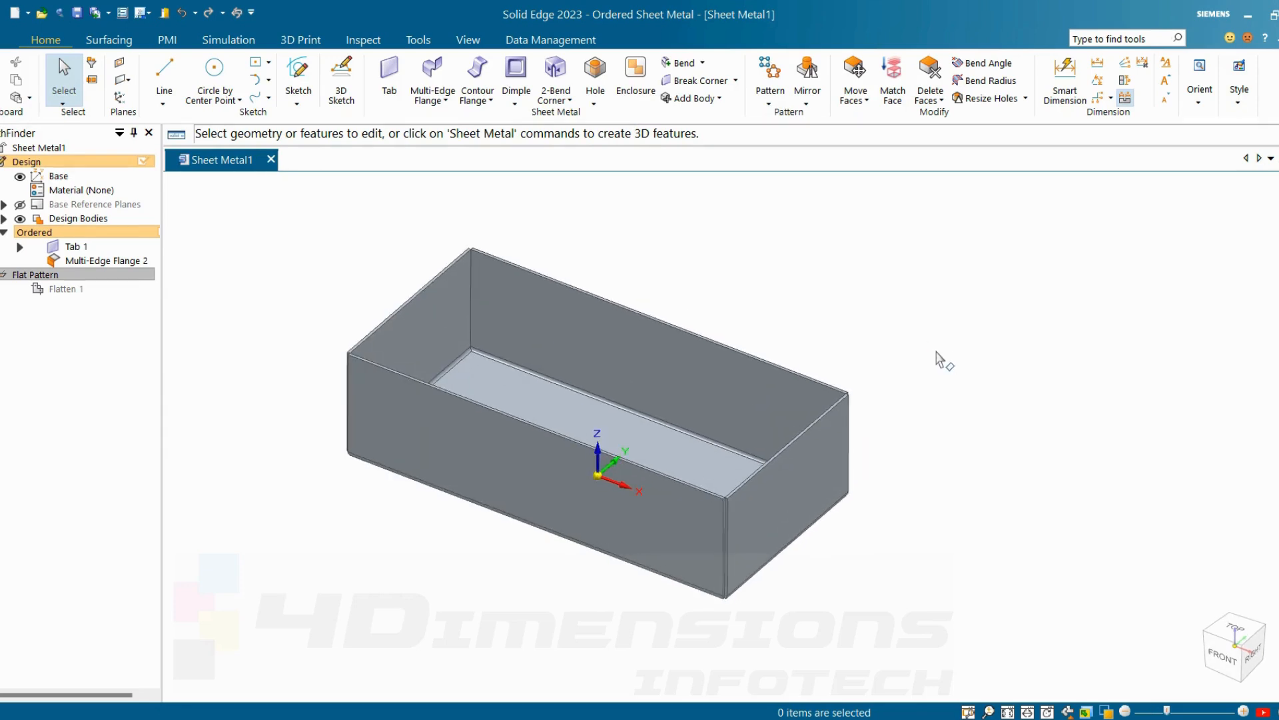
# Edit the multi-edge flange's definition so its four flanges are partial-width and centered on the tab edges, keeping the upward side.
pyautogui.click(109, 259)
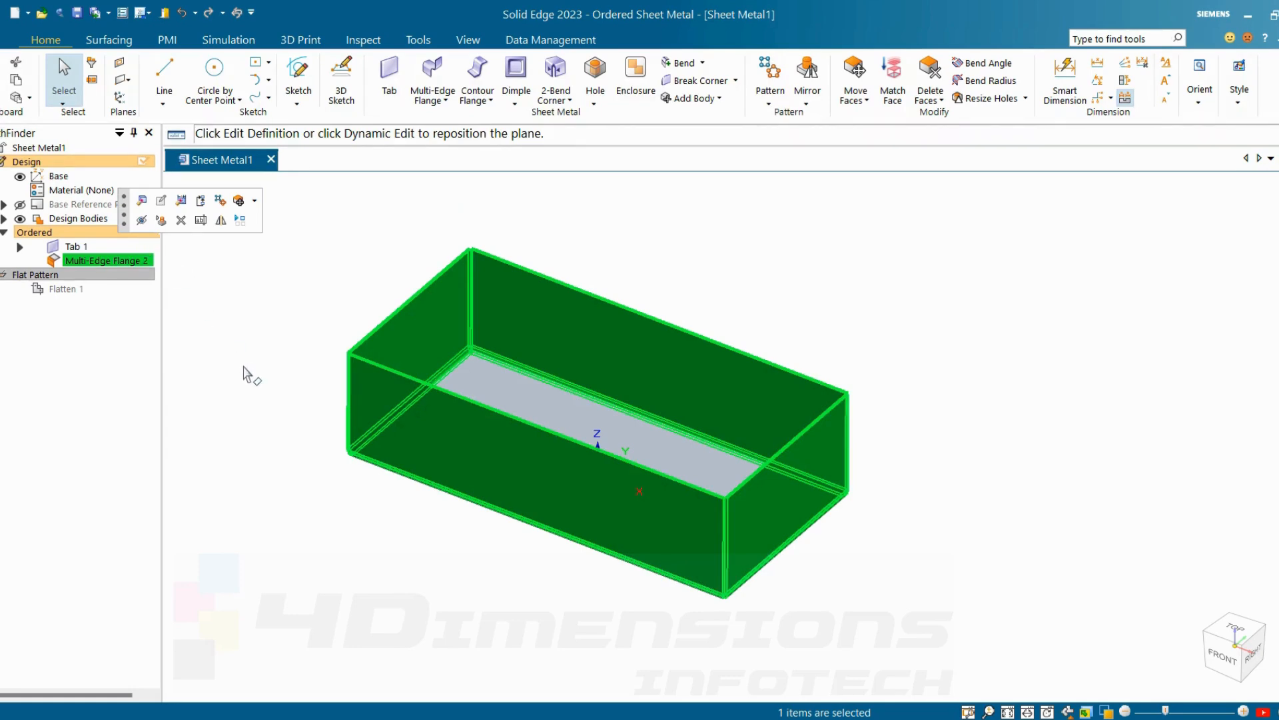
pyautogui.click(143, 202)
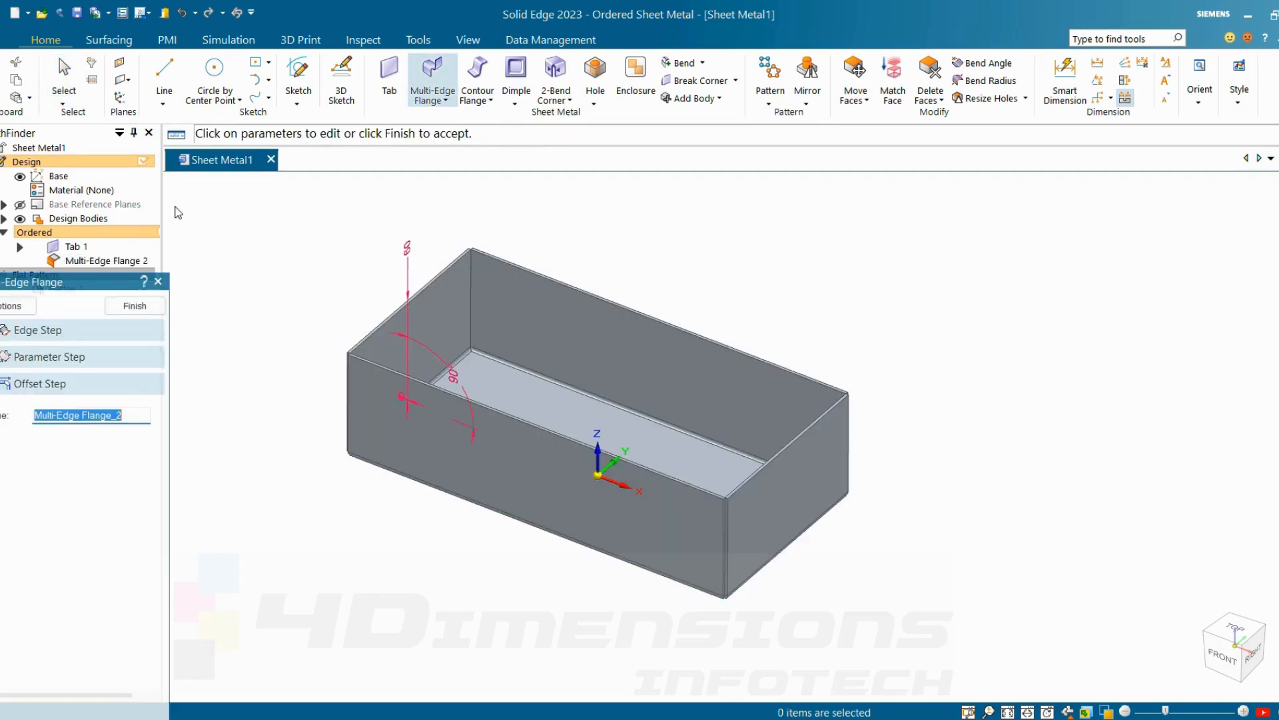
pyautogui.click(48, 358)
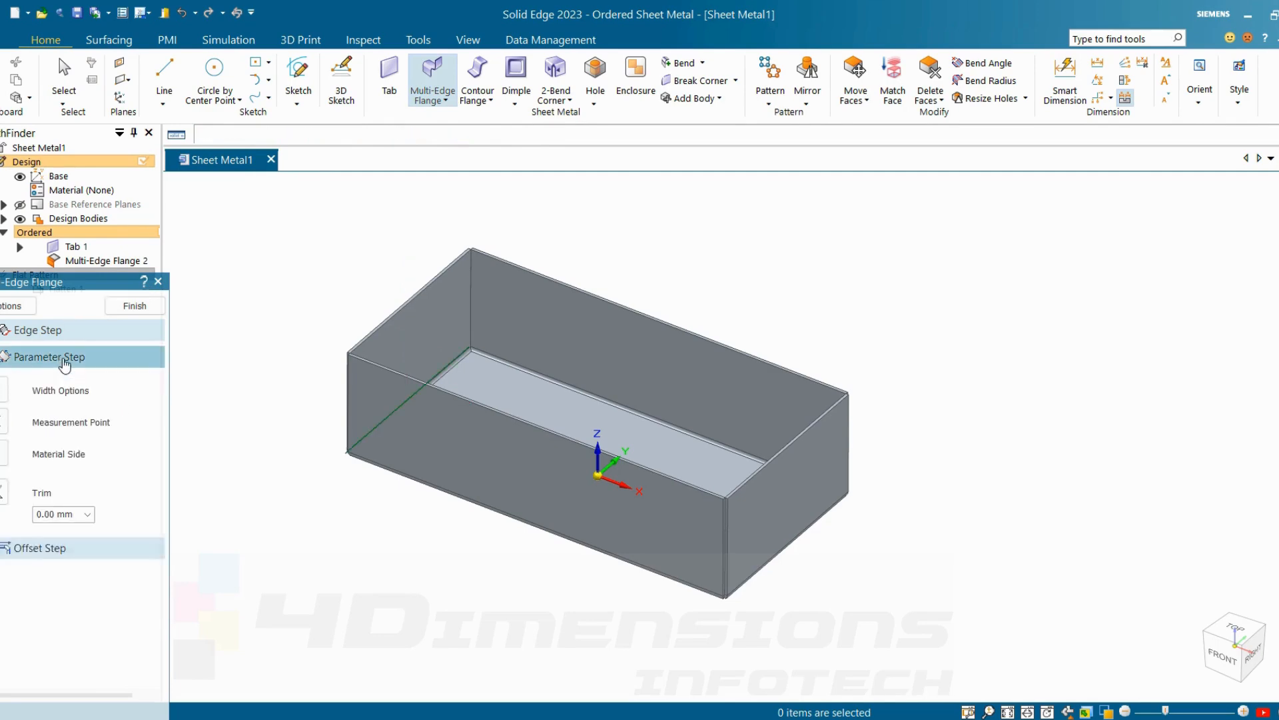
pyautogui.click(4, 391)
pyautogui.click(33, 435)
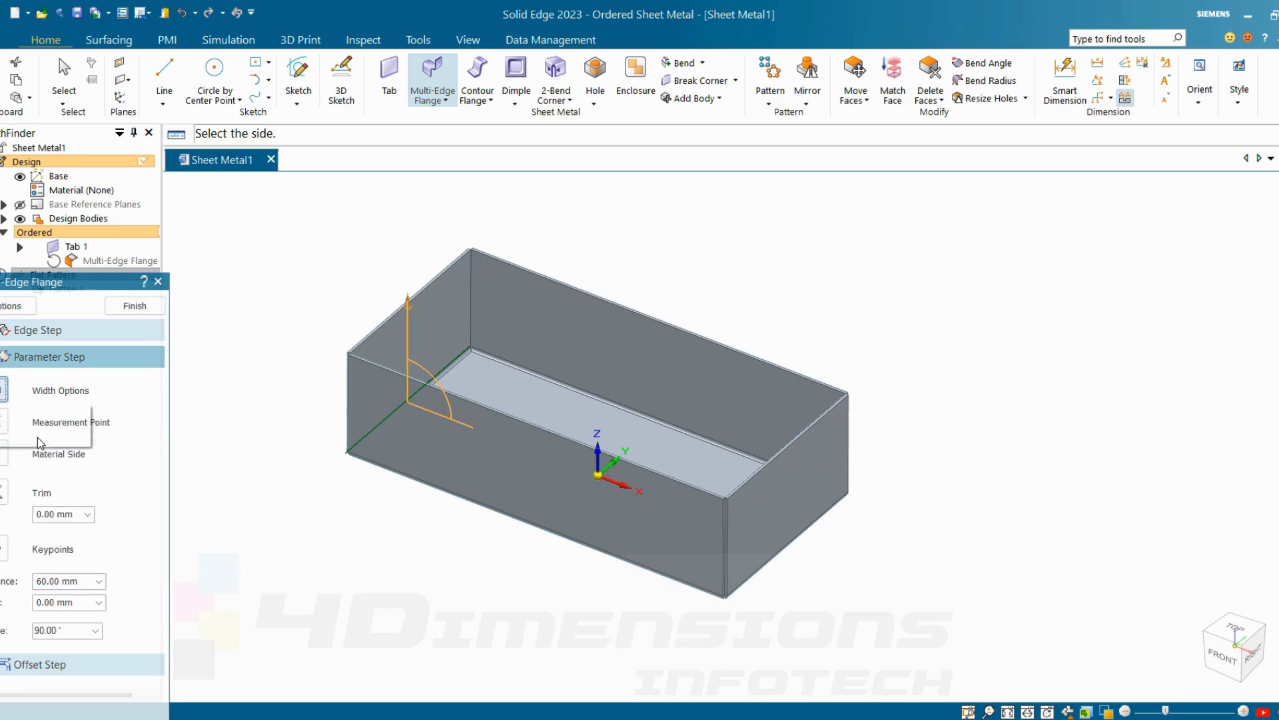
pyautogui.click(535, 249)
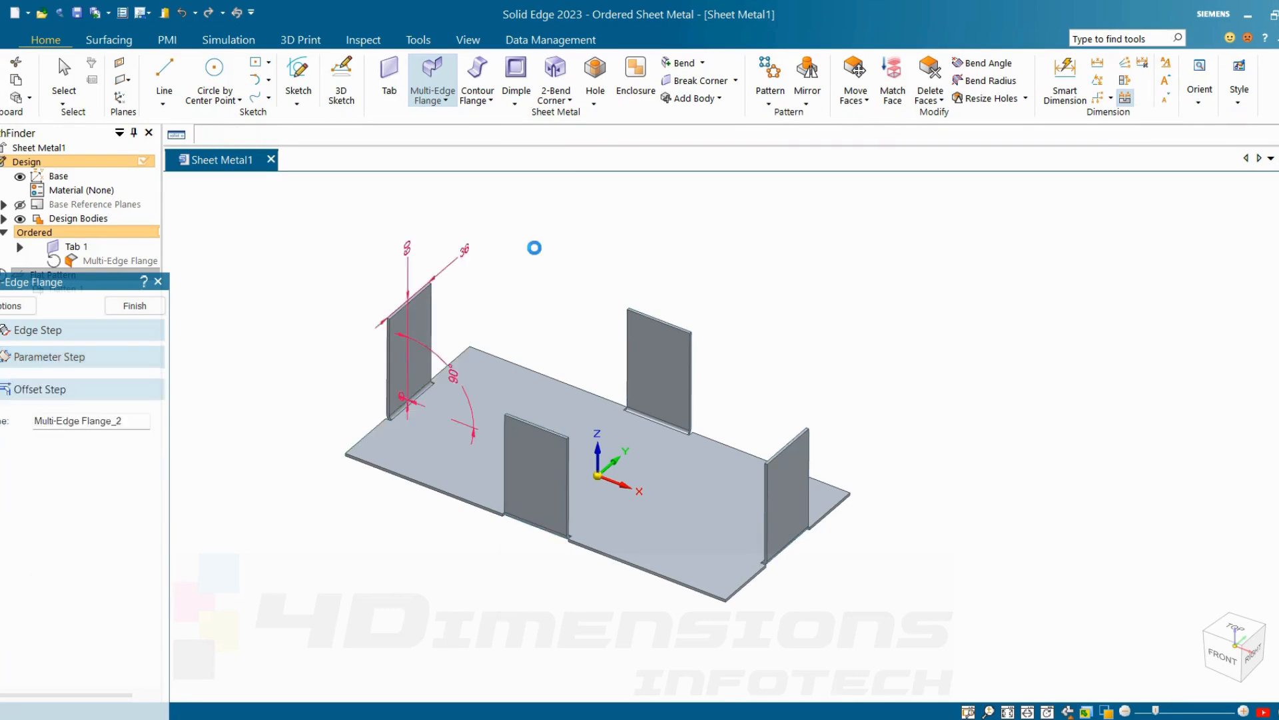
pyautogui.moveTo(534, 248)
pyautogui.mouseDown(button='middle')
pyautogui.moveTo(438, 377)
pyautogui.moveTo(523, 265)
pyautogui.mouseUp(button='middle')
# Set the width dimension of the centered flanges to 56 mm.
pyautogui.click(526, 262)
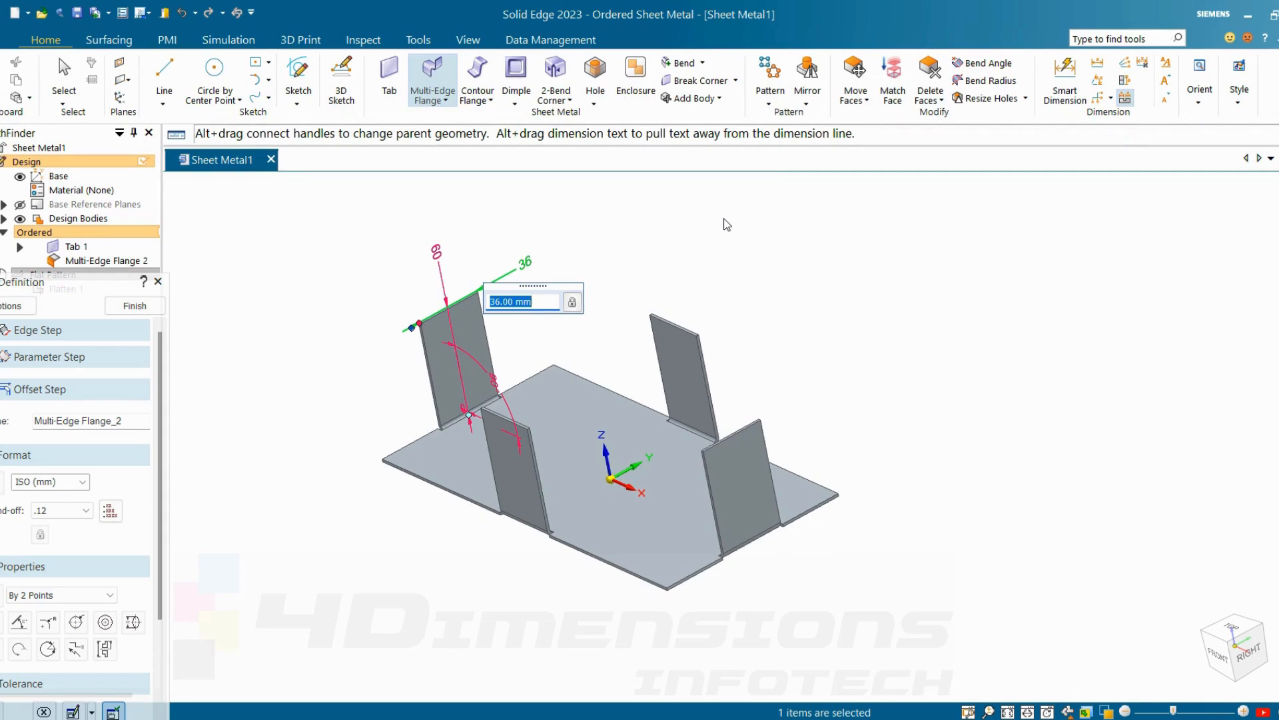
pyautogui.write('56')
pyautogui.press('Return')
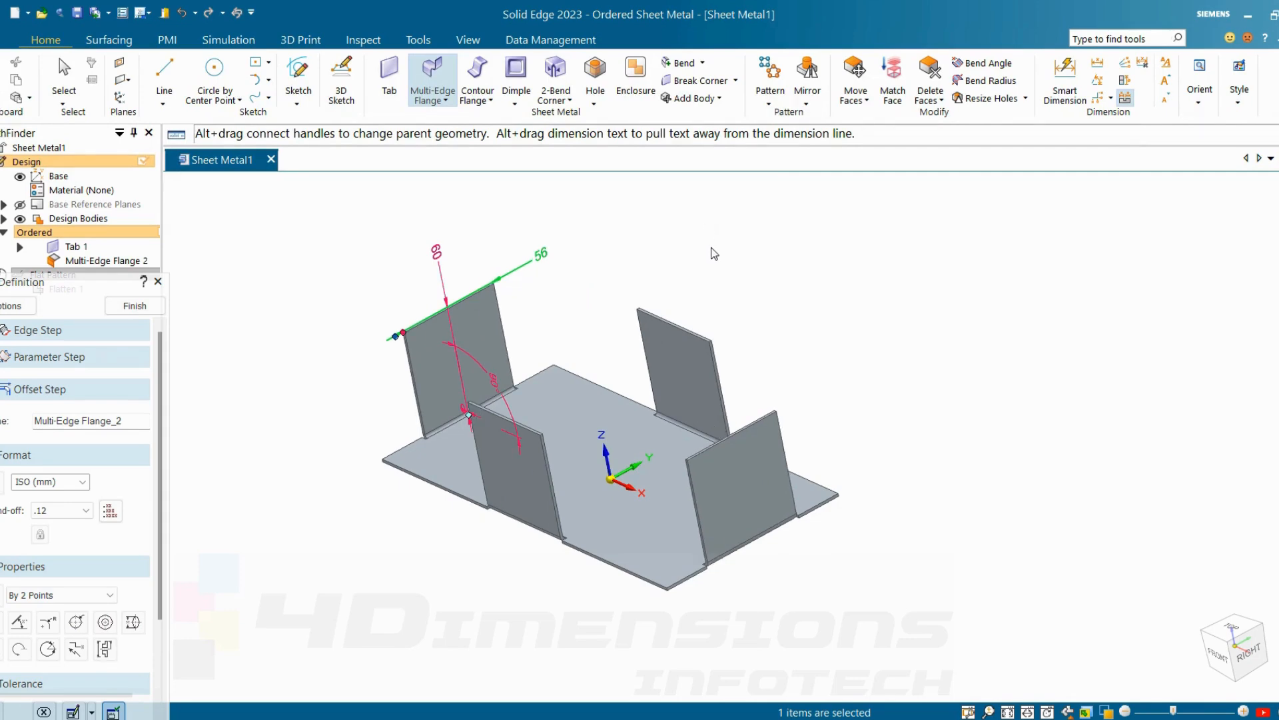
# Try Measurement Inside as the multi-edge flange's measurement point, and restore Measurement Outside.
pyautogui.moveTo(851, 311); pyautogui.dragTo(457, 309, button='middle')
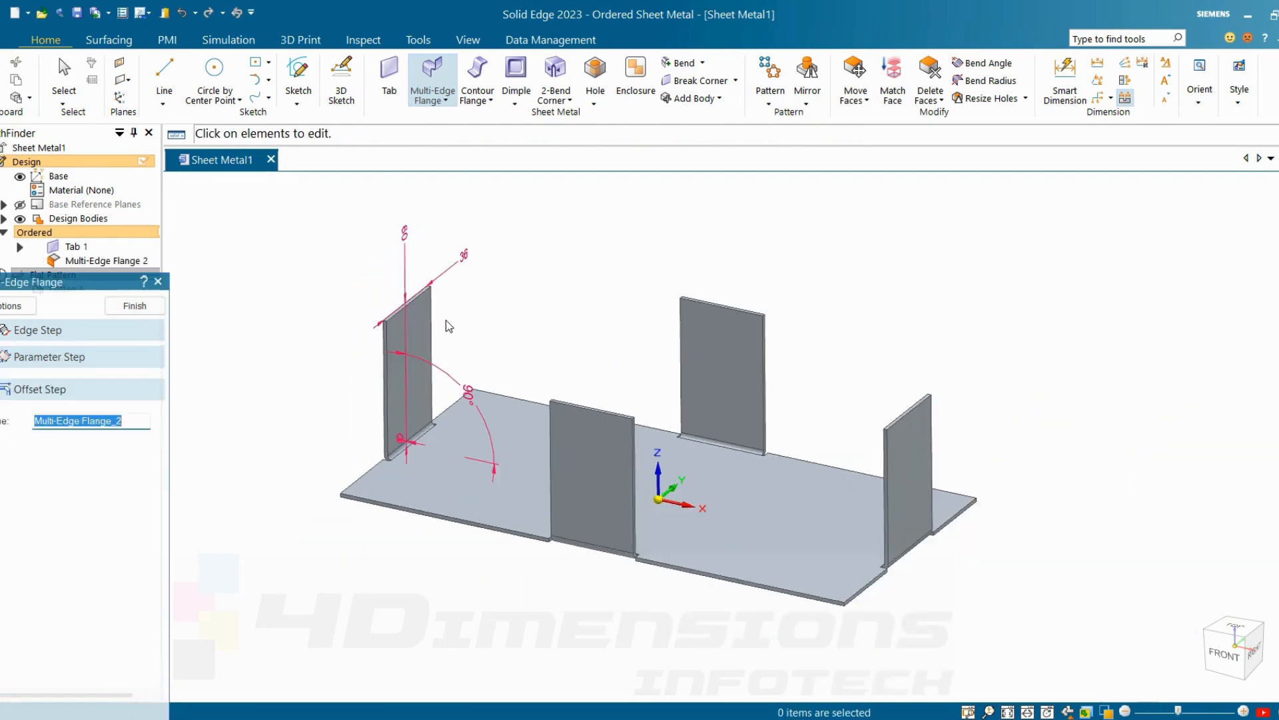
pyautogui.moveTo(418, 328); pyautogui.dragTo(506, 377, button='middle')
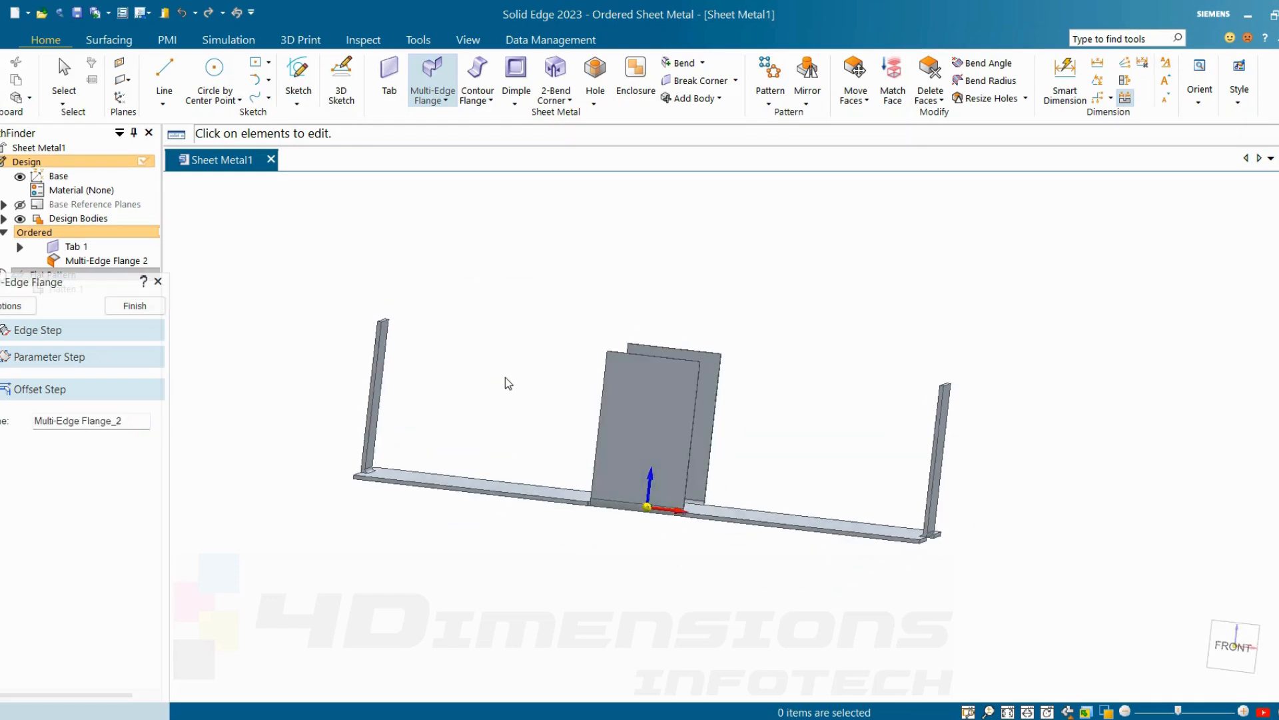
pyautogui.scroll(5, 346, 498)
pyautogui.moveTo(345, 499); pyautogui.dragTo(437, 492, button='middle')
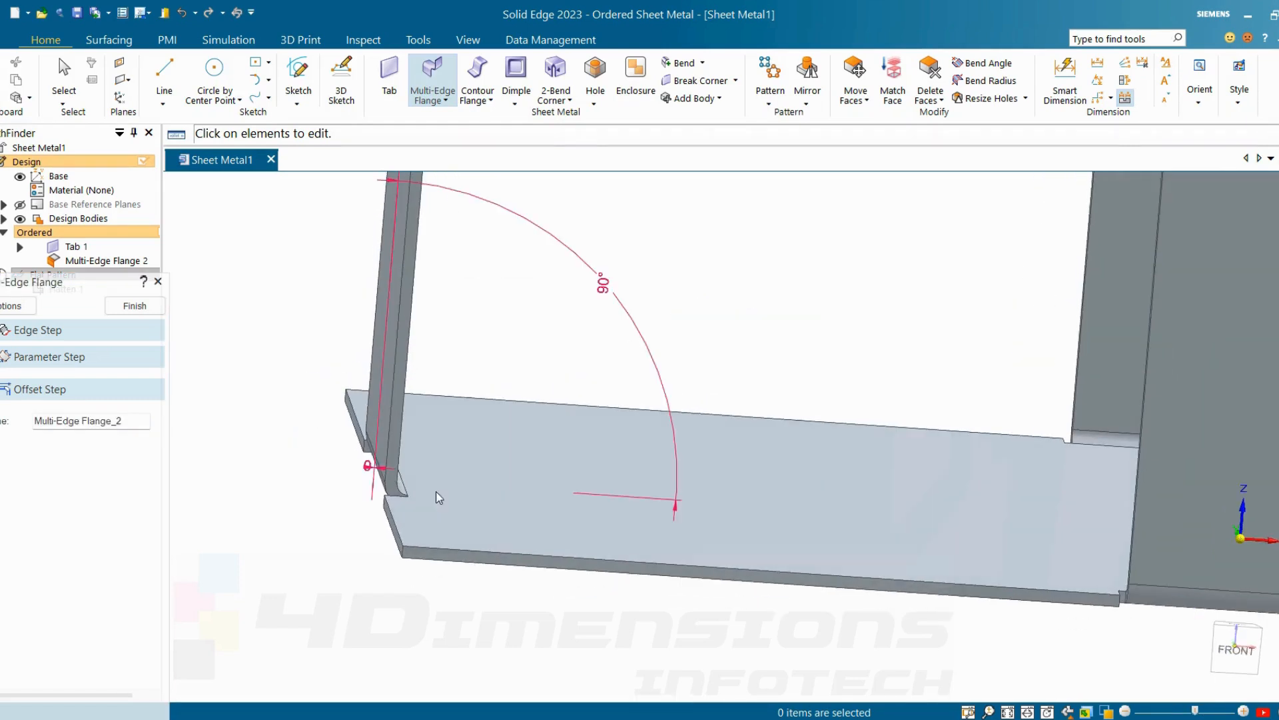
pyautogui.scroll(-3, 473, 507)
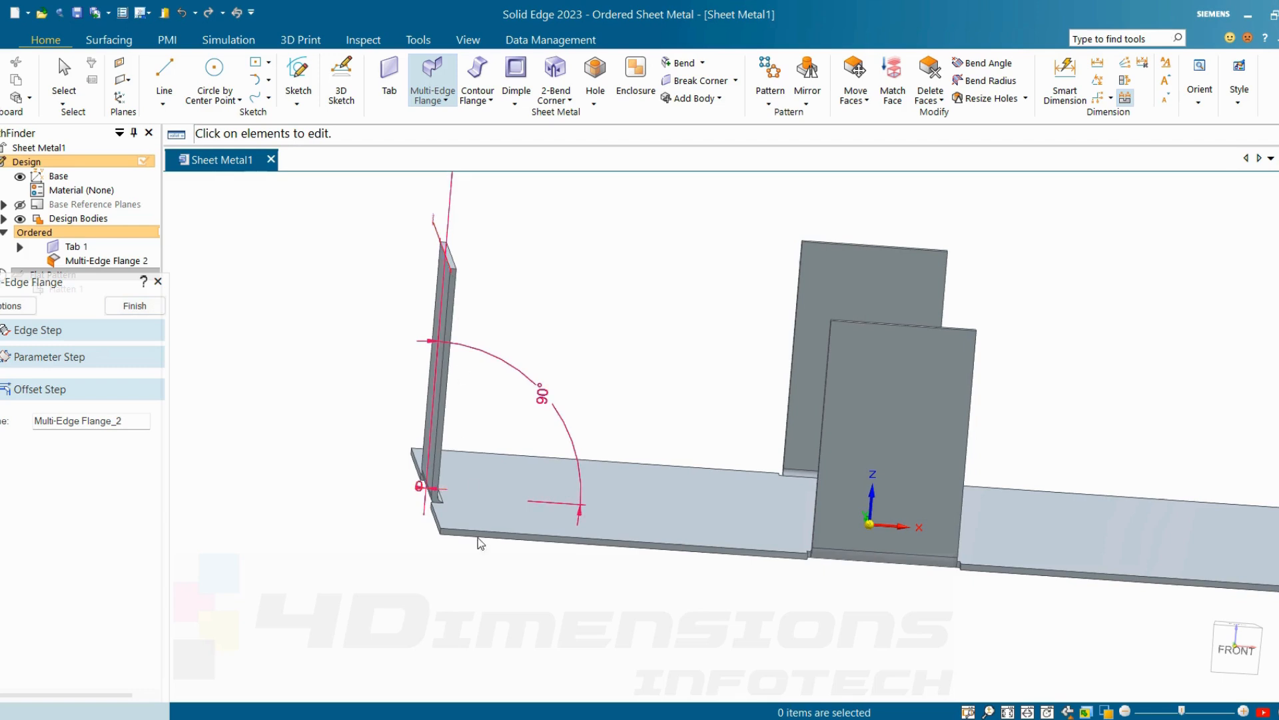
pyautogui.click(27, 358)
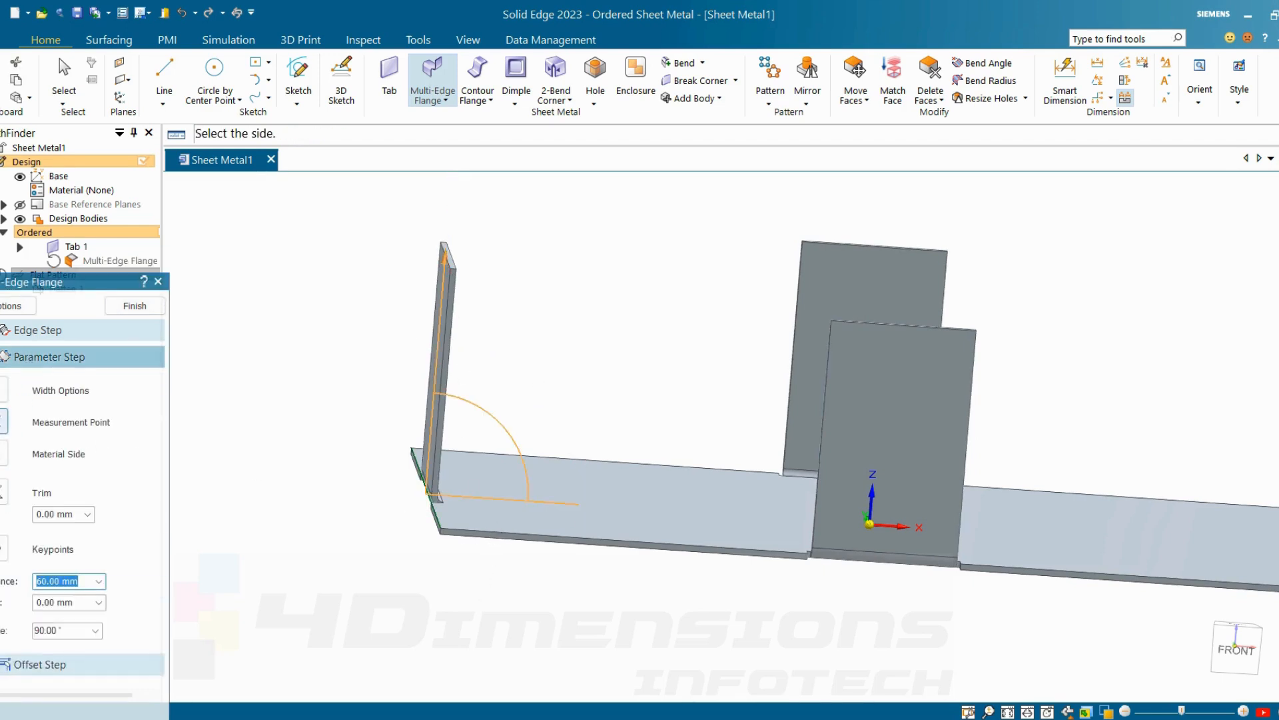
pyautogui.click(4, 426)
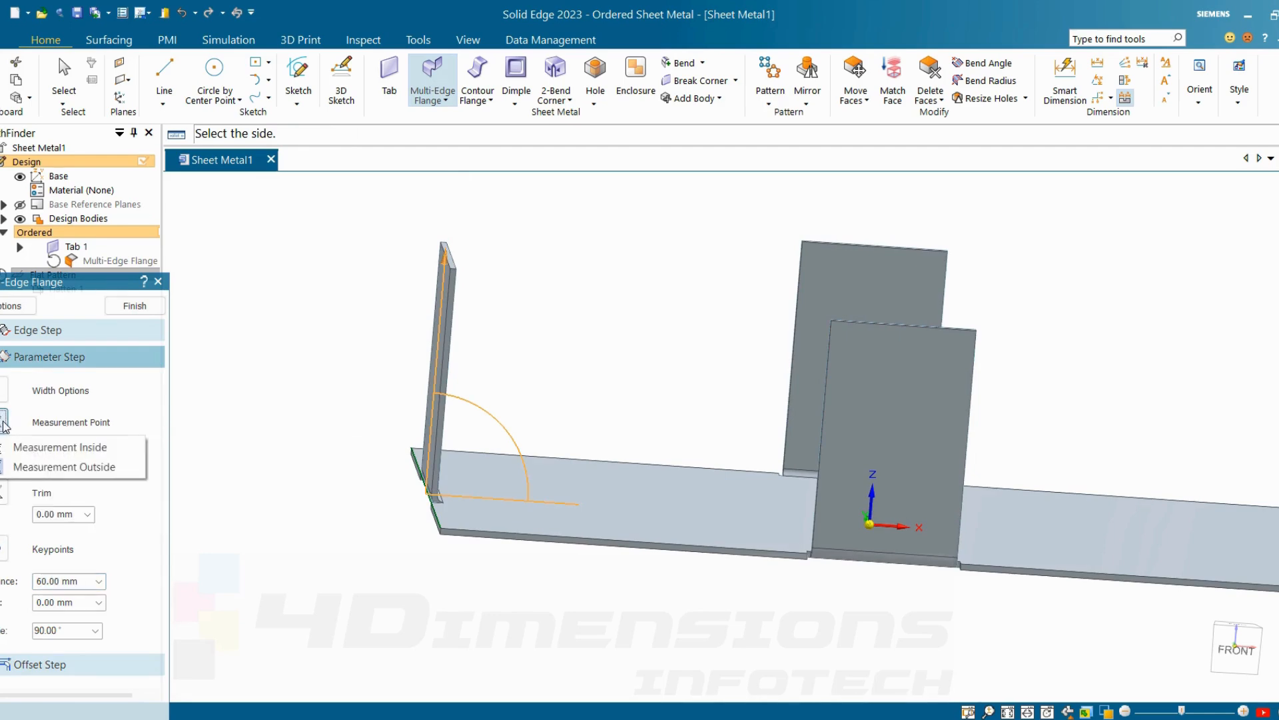
pyautogui.click(32, 451)
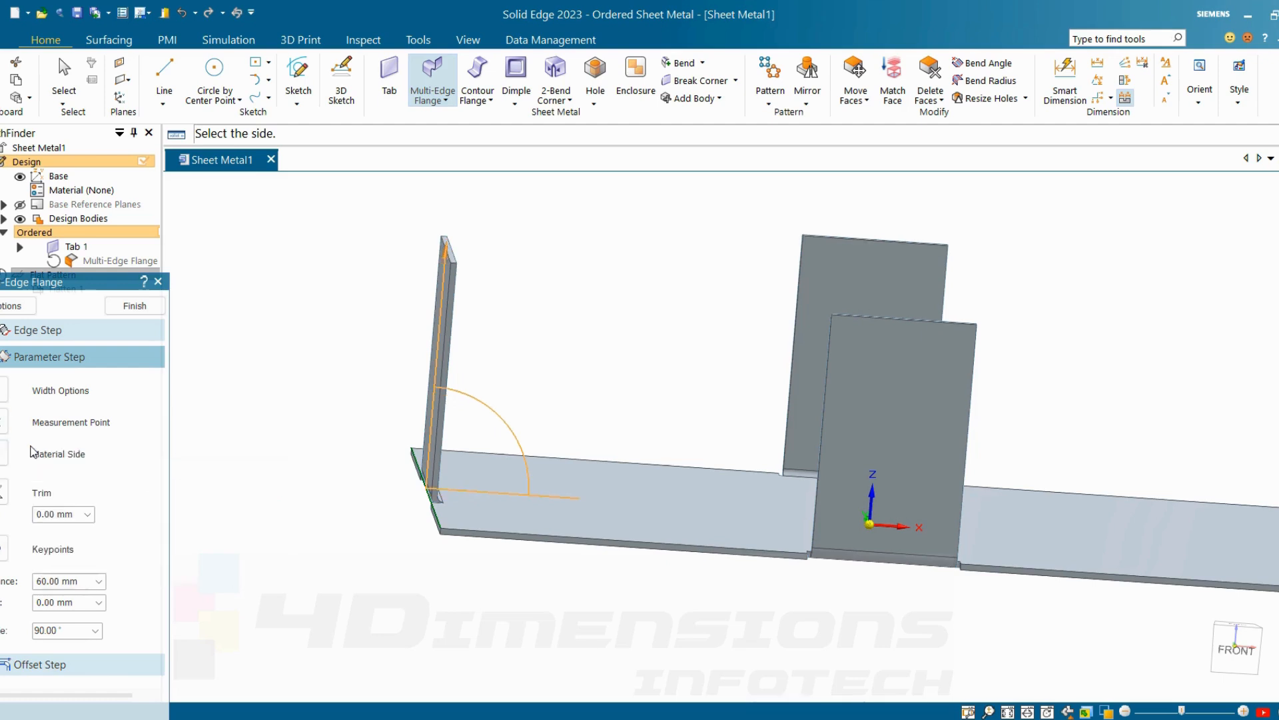
pyautogui.click(3, 423)
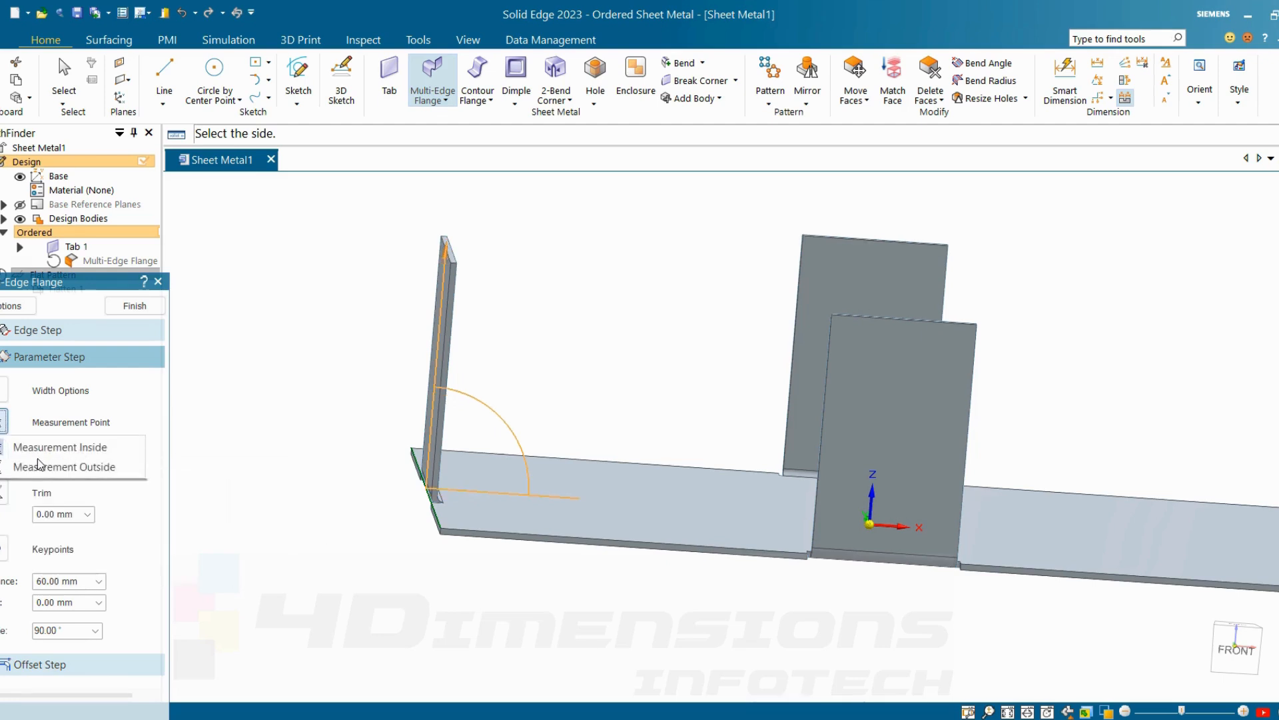
pyautogui.click(5, 469)
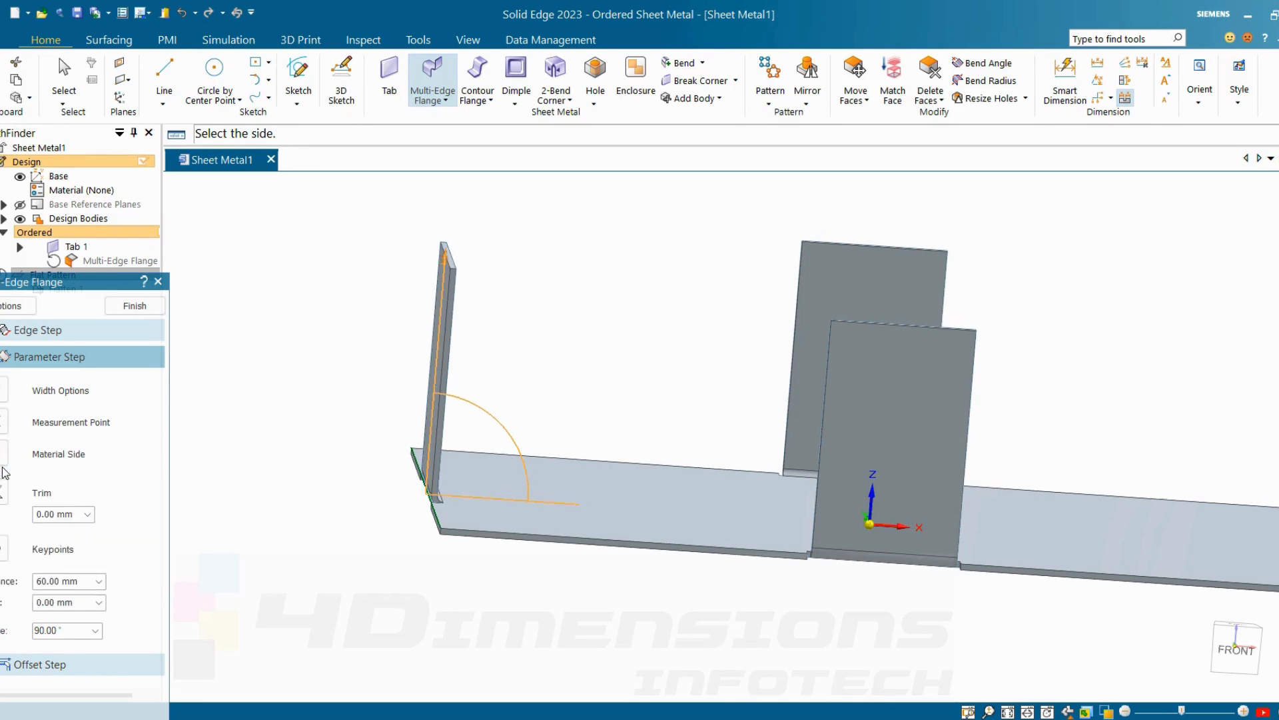
# Compare the inside and outside measurement points of the flange once more, ending on Measurement Outside.
pyautogui.click(5, 425)
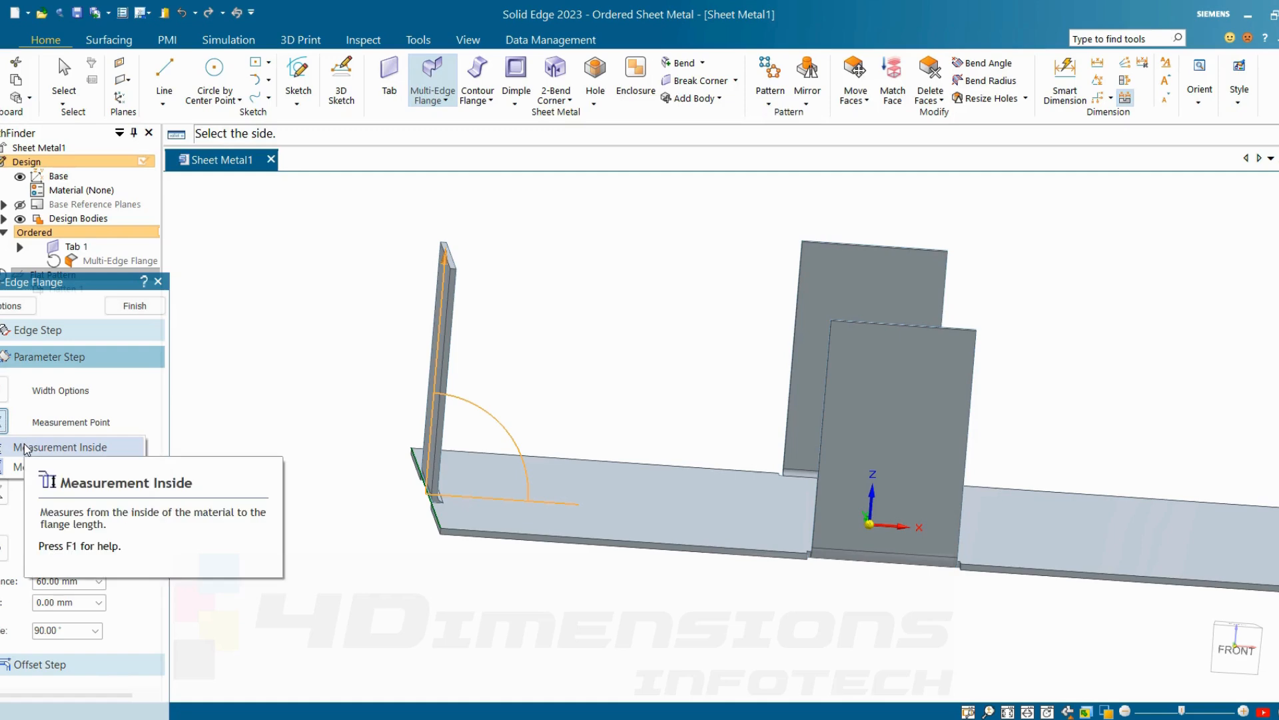
pyautogui.click(27, 447)
pyautogui.click(3, 422)
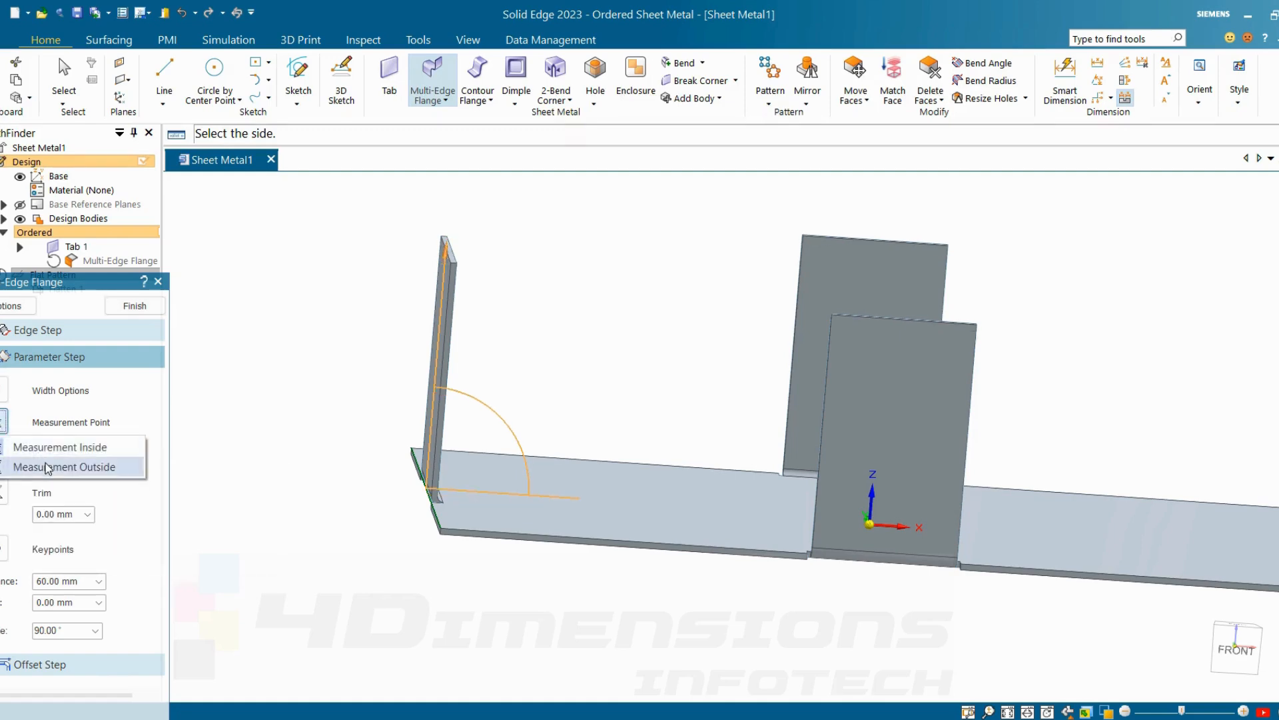
pyautogui.click(49, 461)
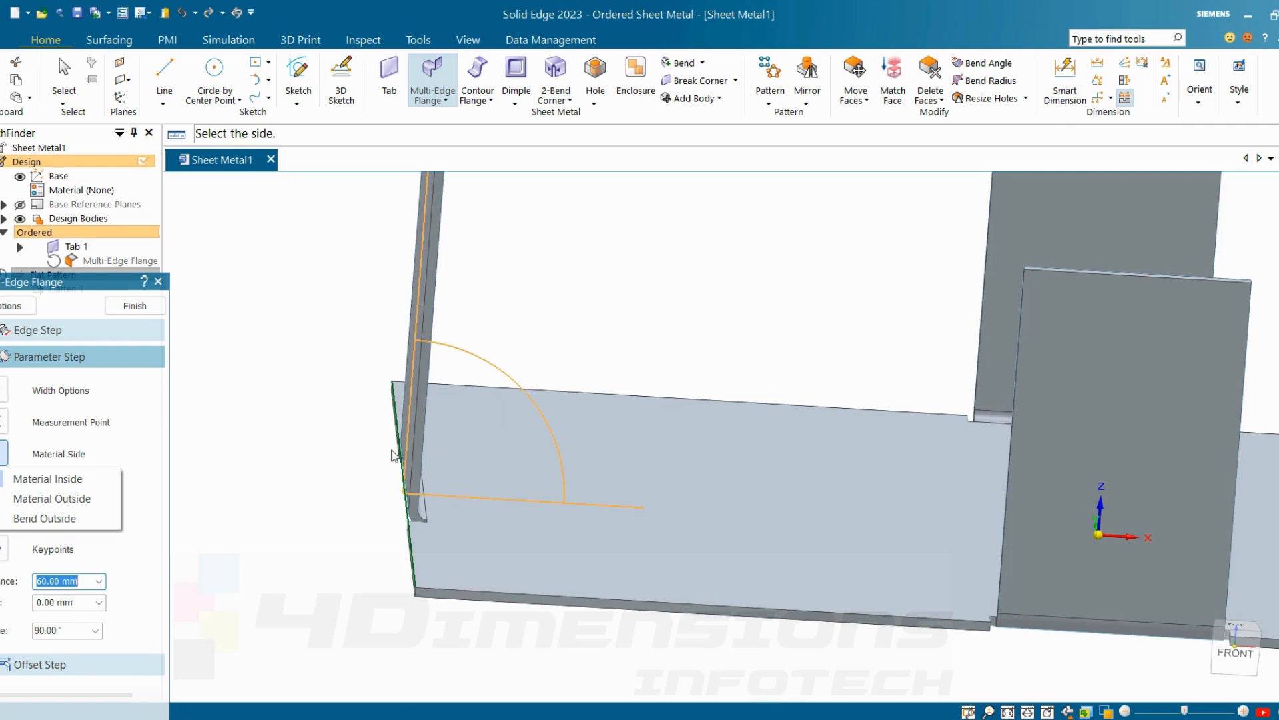
# Try Material Outside and Bend Outside as the multi-edge flange's material side, placing the flanges upward.
pyautogui.click(54, 501)
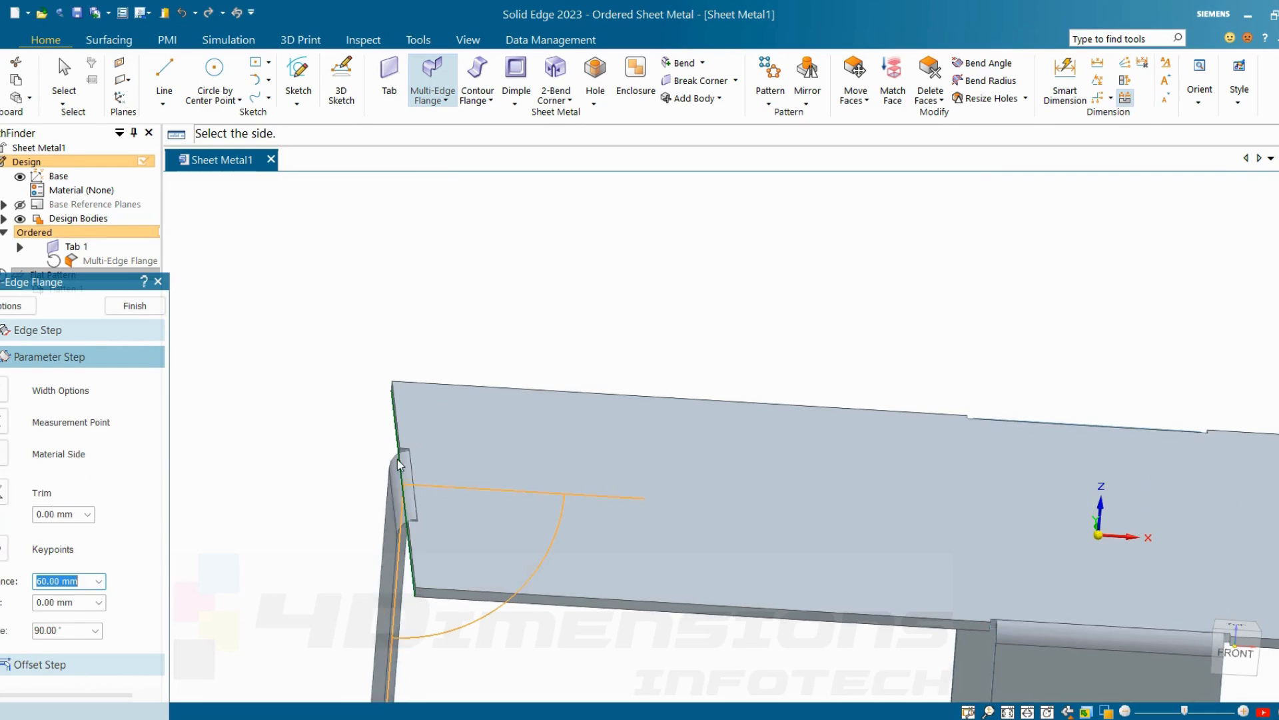
pyautogui.scroll(3, 400, 464)
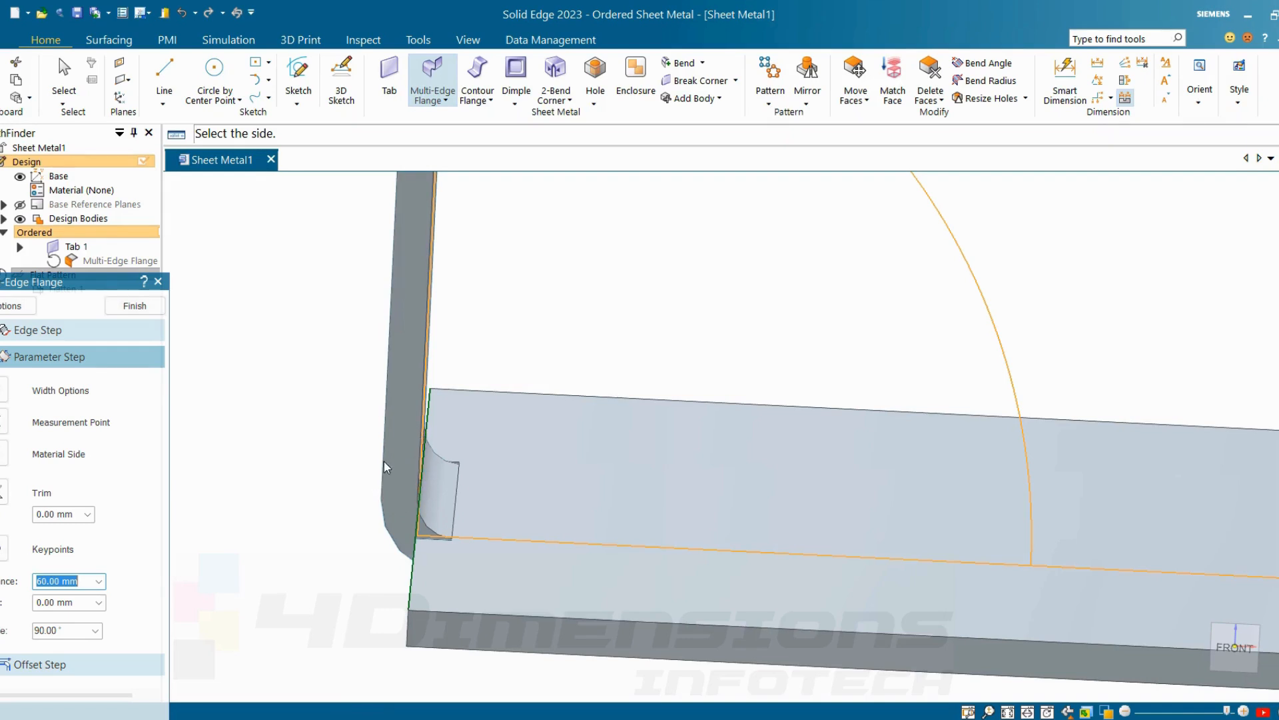
pyautogui.click(4, 454)
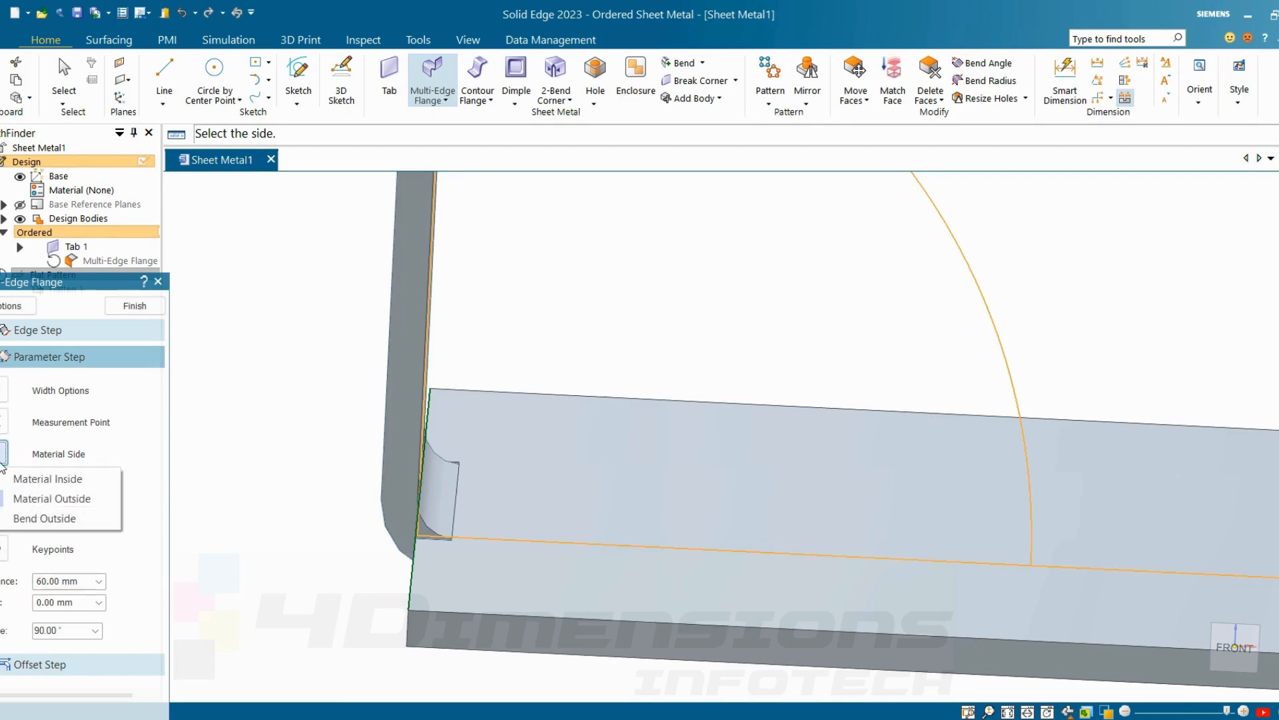
pyautogui.click(34, 518)
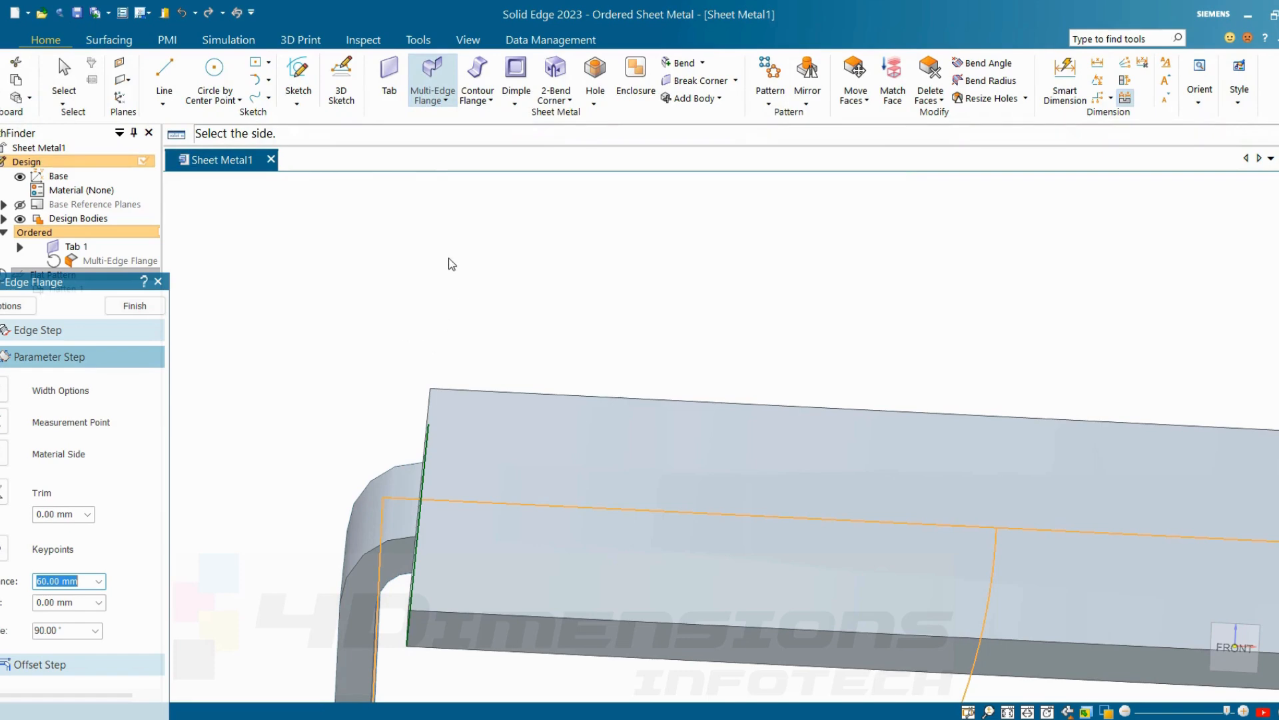
pyautogui.click(429, 291)
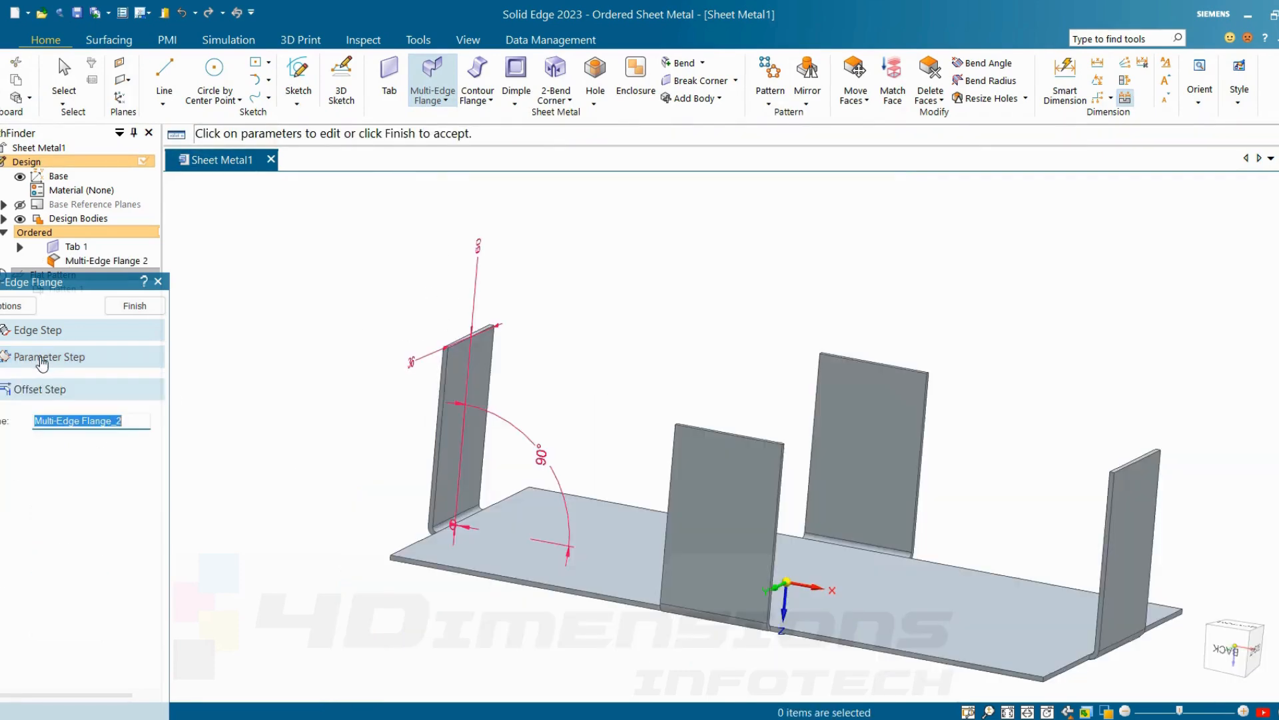
# Redefine the parameters of the four centered flanges, keep them on the upward side, and finish the feature.
pyautogui.click(41, 360)
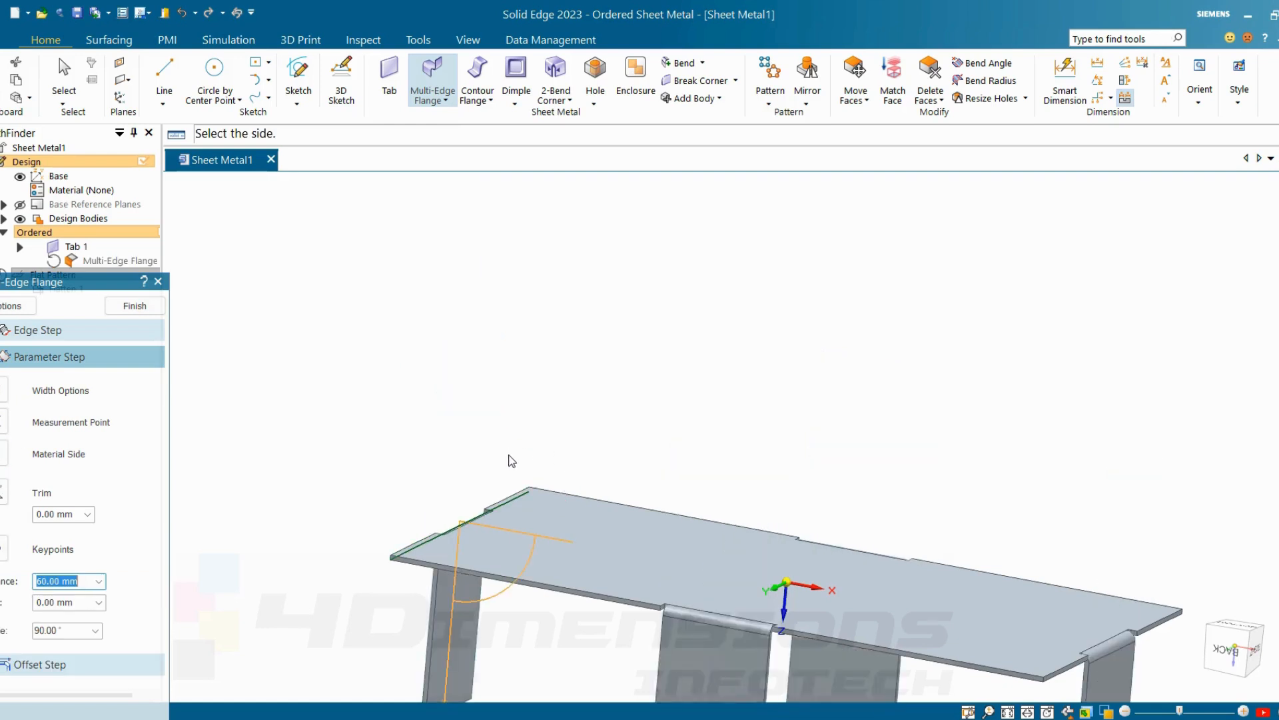
pyautogui.scroll(-2, 710, 439)
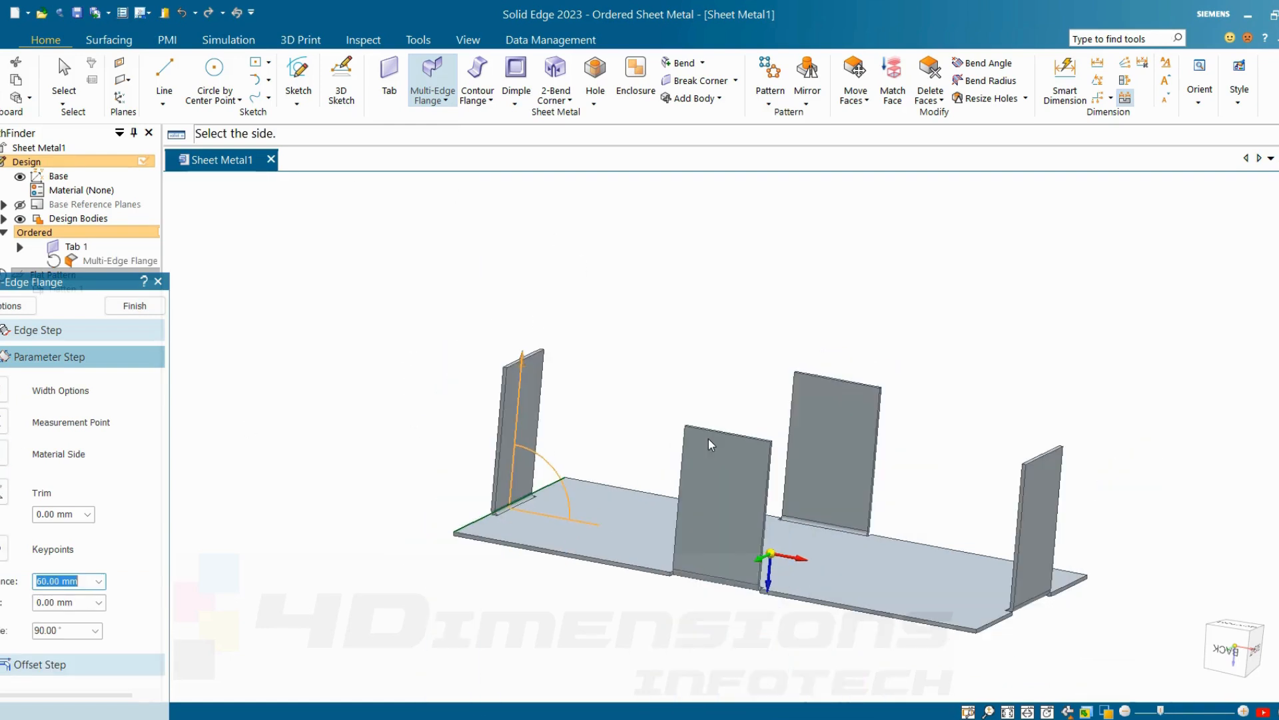
pyautogui.click(598, 345)
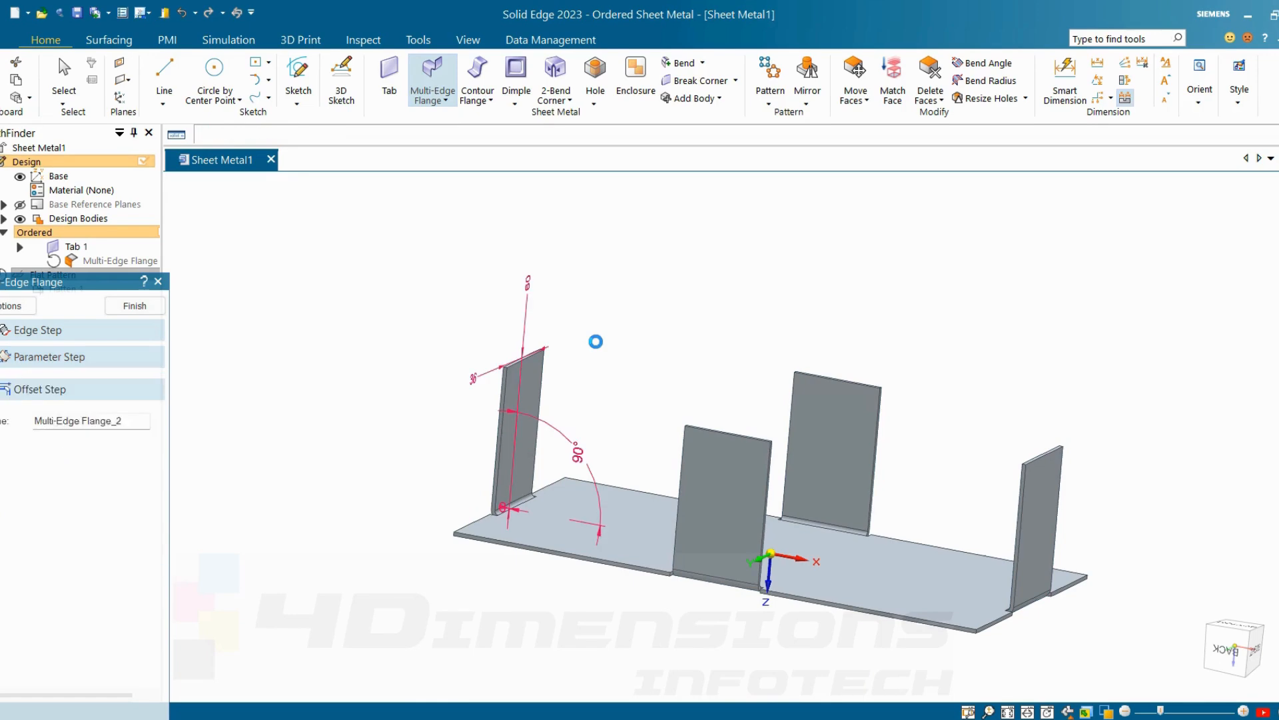
pyautogui.click(130, 306)
pyautogui.click(361, 309)
# Delete the four-sided multi-edge flange from the base tab.
pyautogui.scroll(-2, 624, 423)
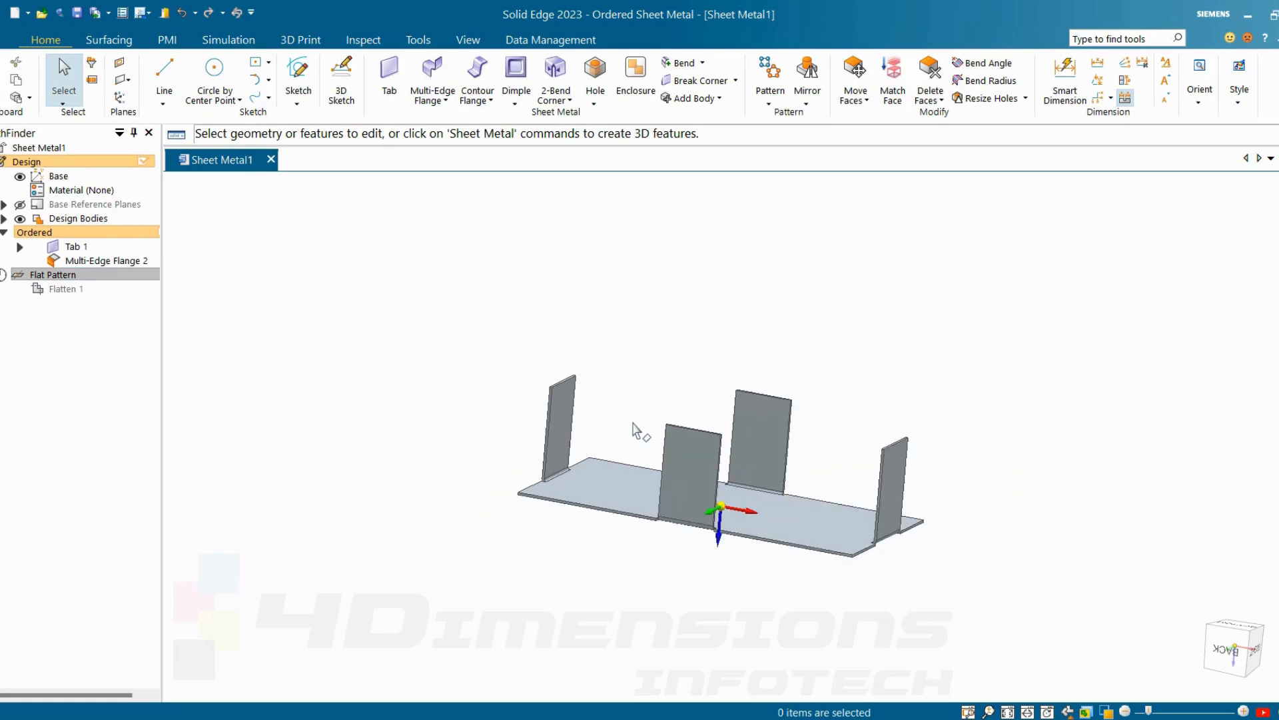
pyautogui.moveTo(632, 424); pyautogui.dragTo(617, 460, button='middle')
pyautogui.rightClick(100, 260)
pyautogui.click(160, 244)
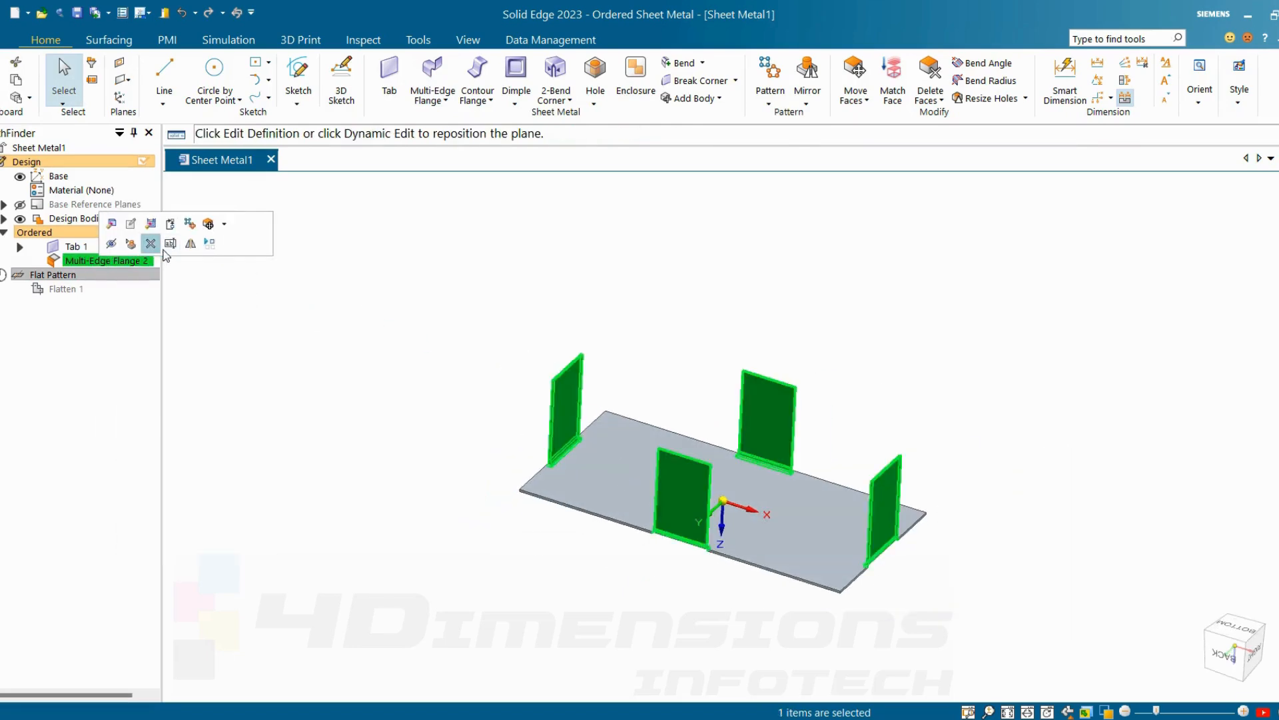
# Create an upward multi-edge flange about 56 mm high on one short edge and the adjacent long edge of the tab.
pyautogui.click(433, 80)
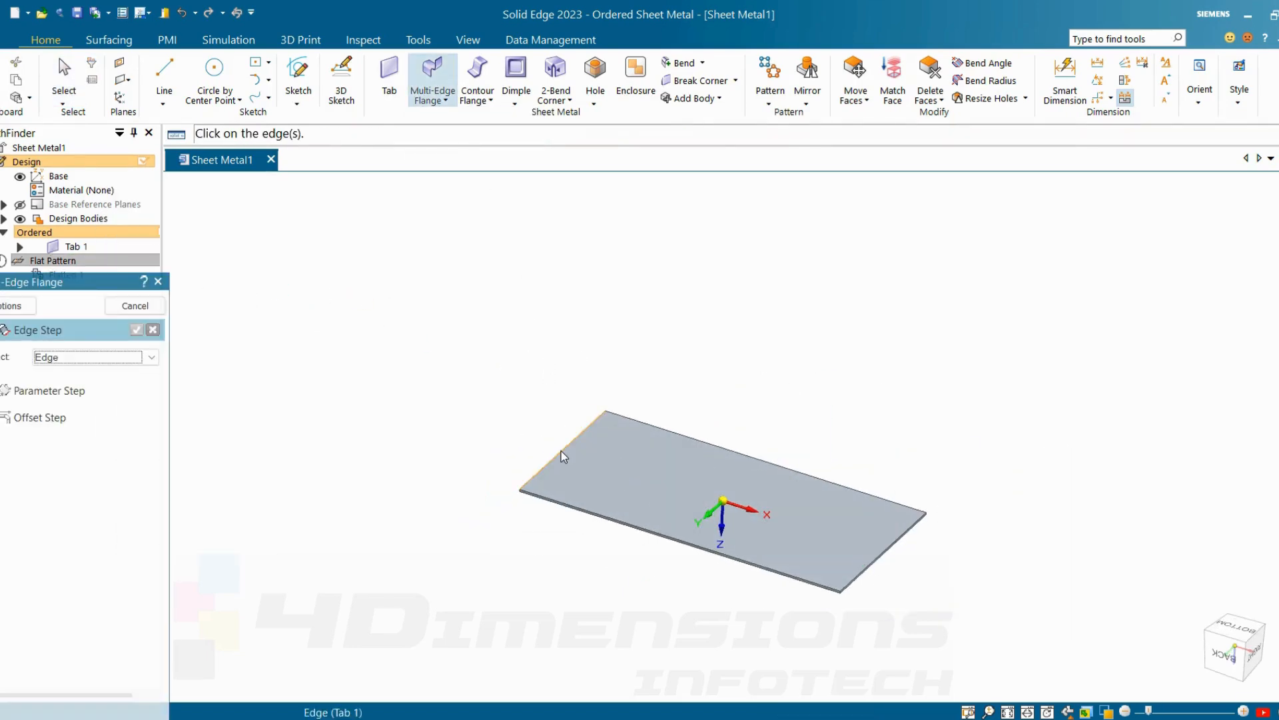
pyautogui.click(561, 451)
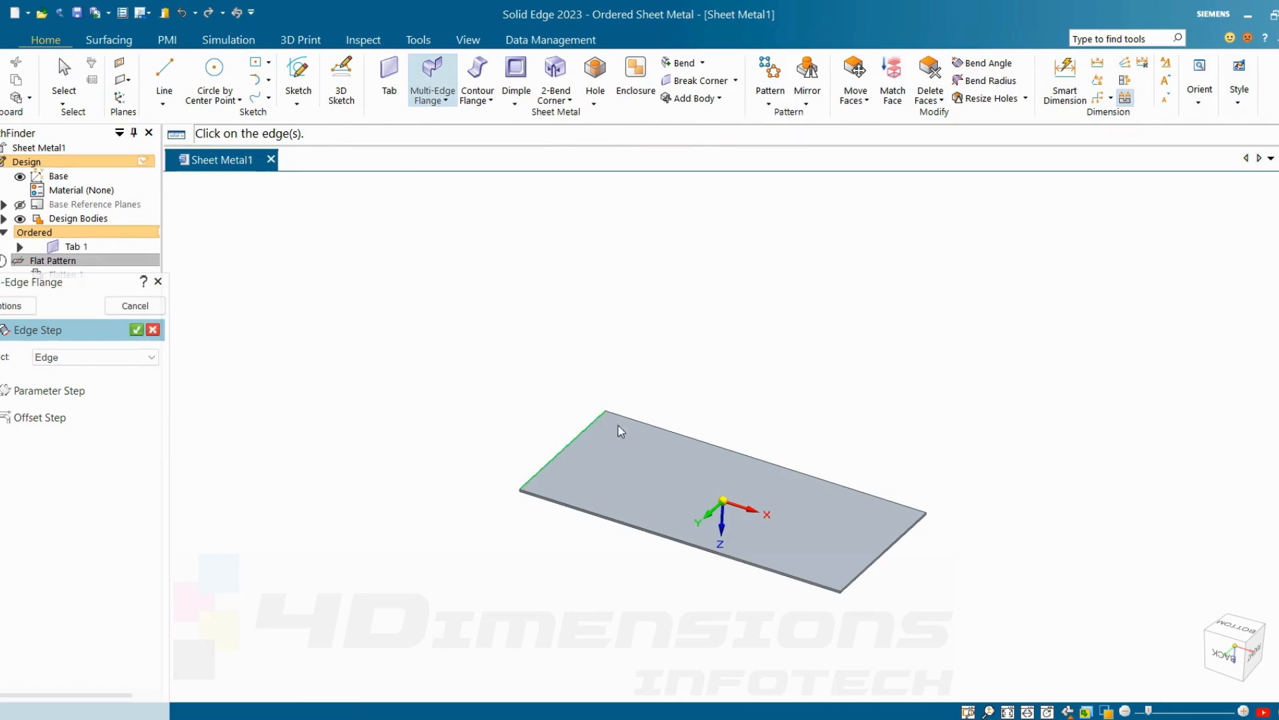
pyautogui.click(135, 330)
pyautogui.click(760, 337)
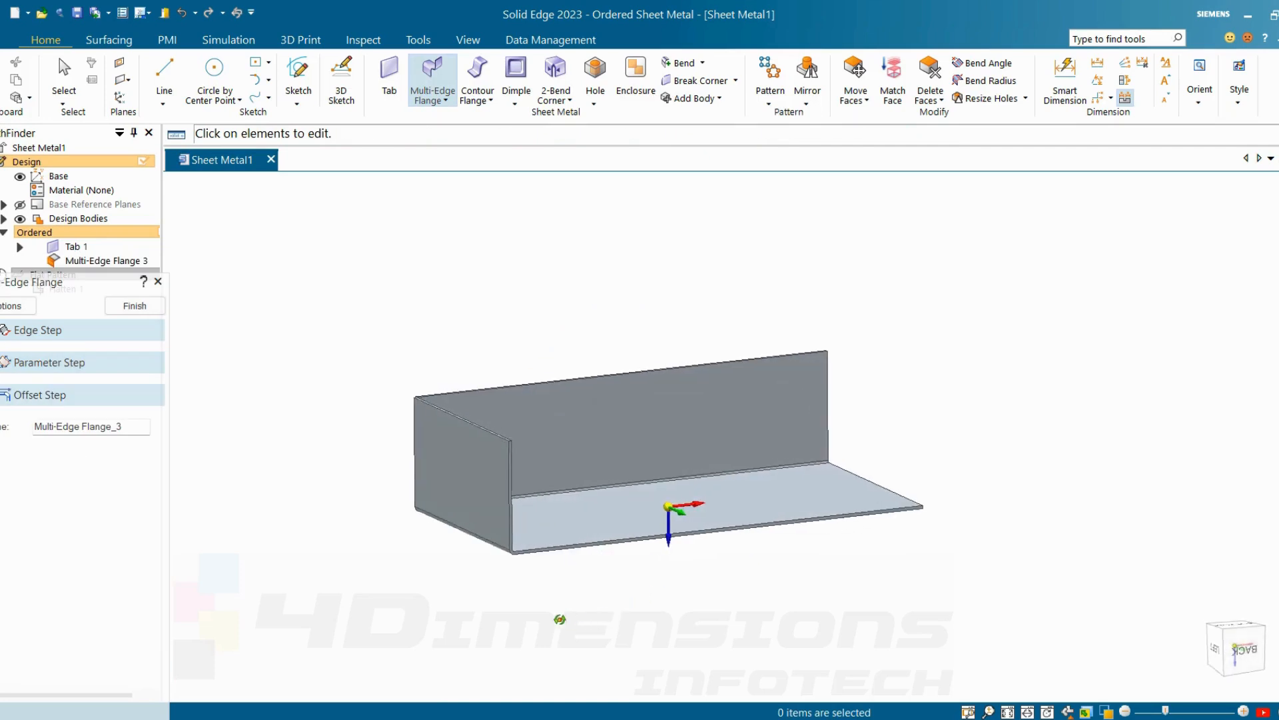
# Offset the two new flanges outward from the tab edges by 10 mm and finish the feature.
pyautogui.moveTo(560, 619); pyautogui.dragTo(498, 687, button='middle')
pyautogui.scroll(4, 596, 368)
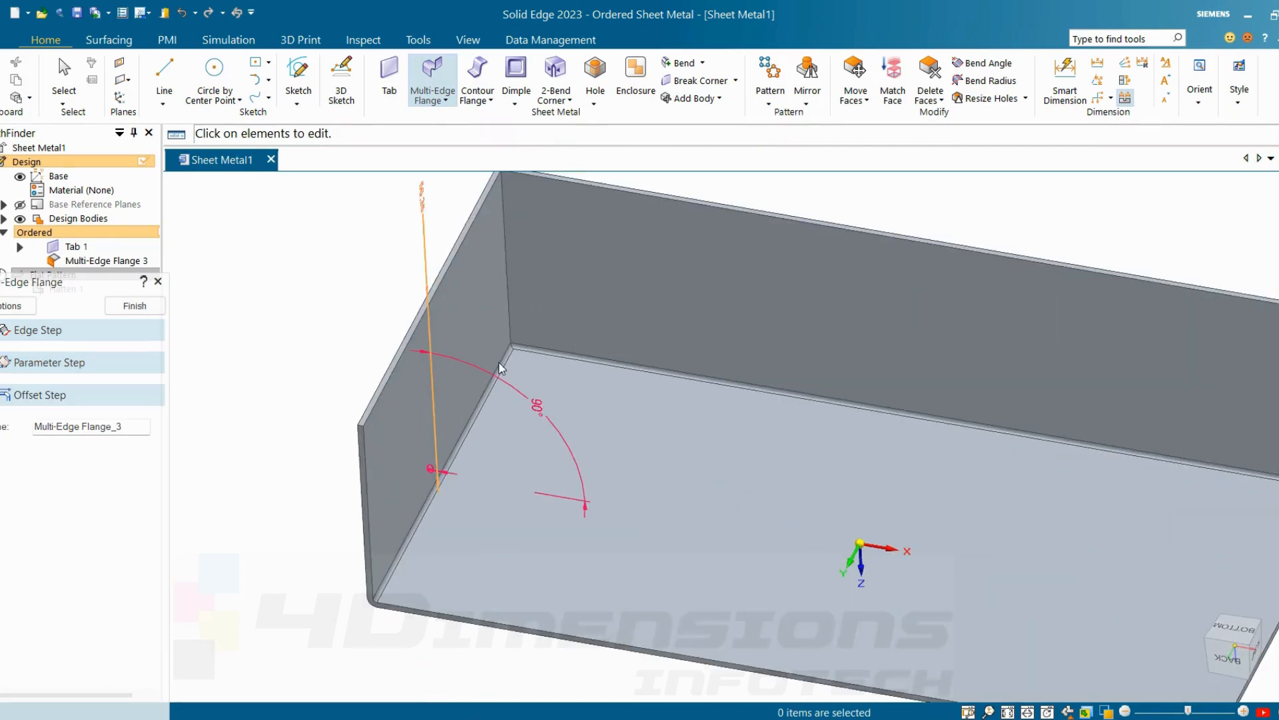
pyautogui.click(62, 363)
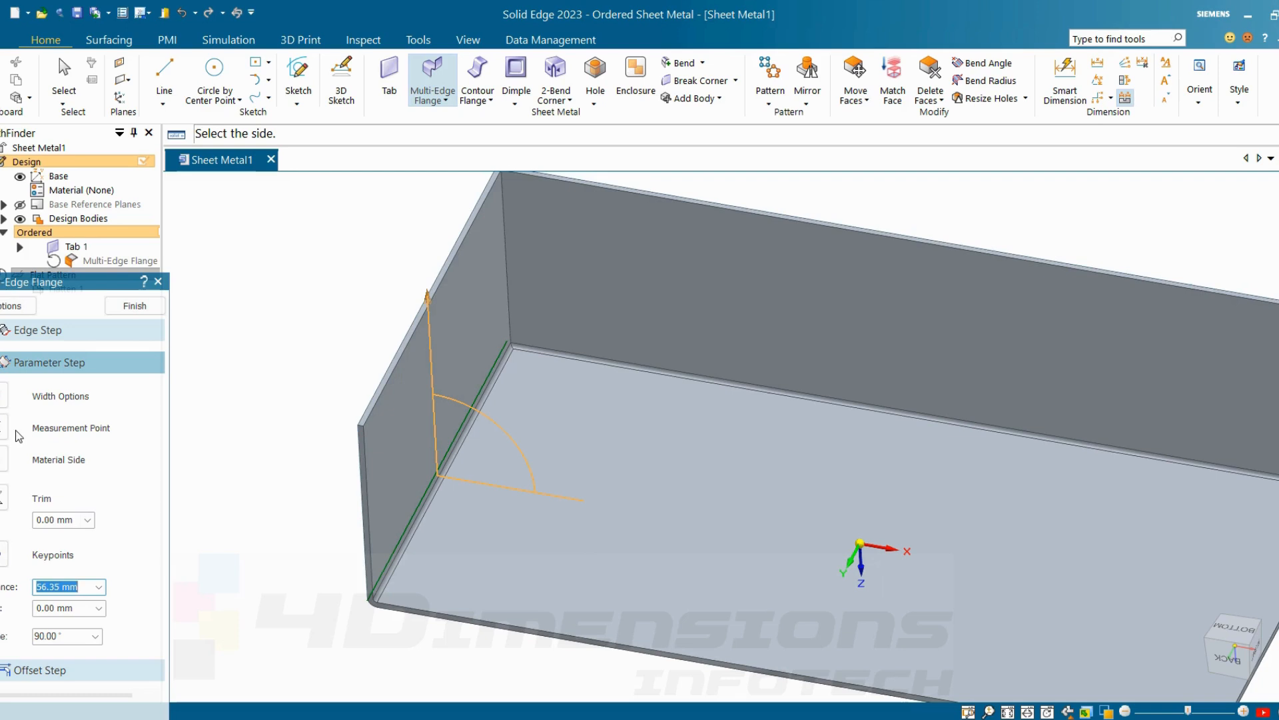
pyautogui.click(414, 466)
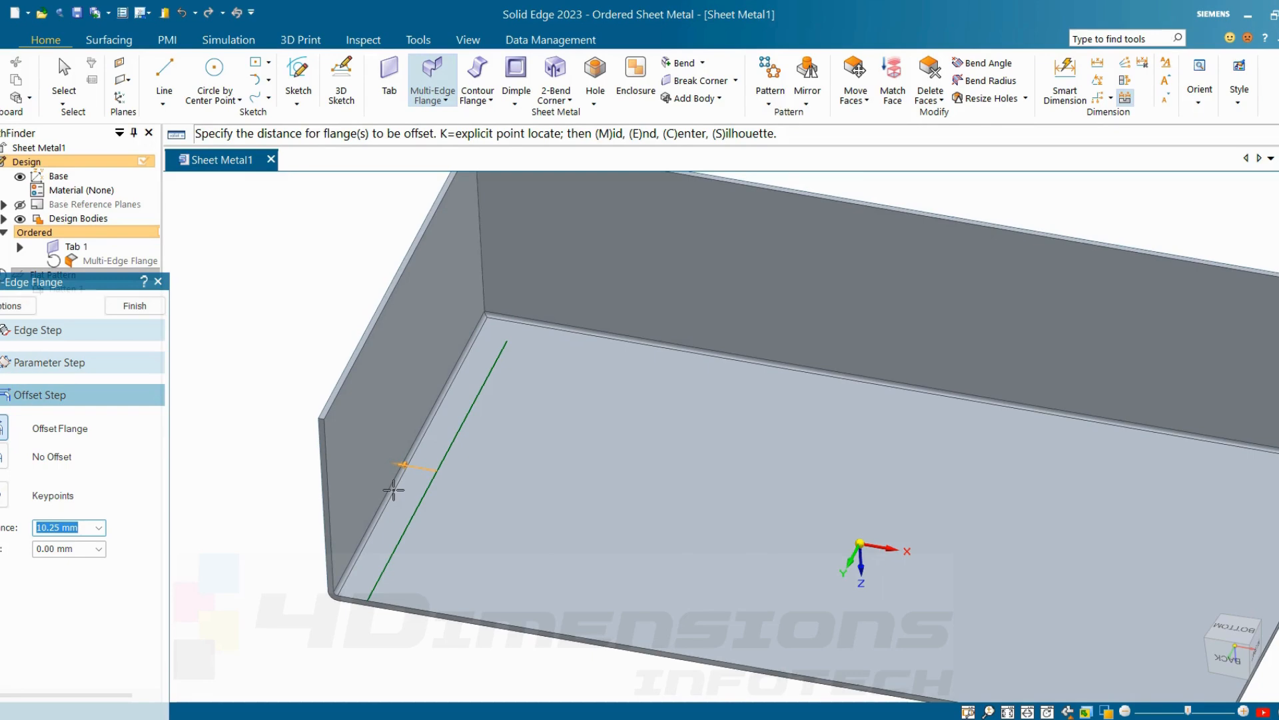
pyautogui.write('10')
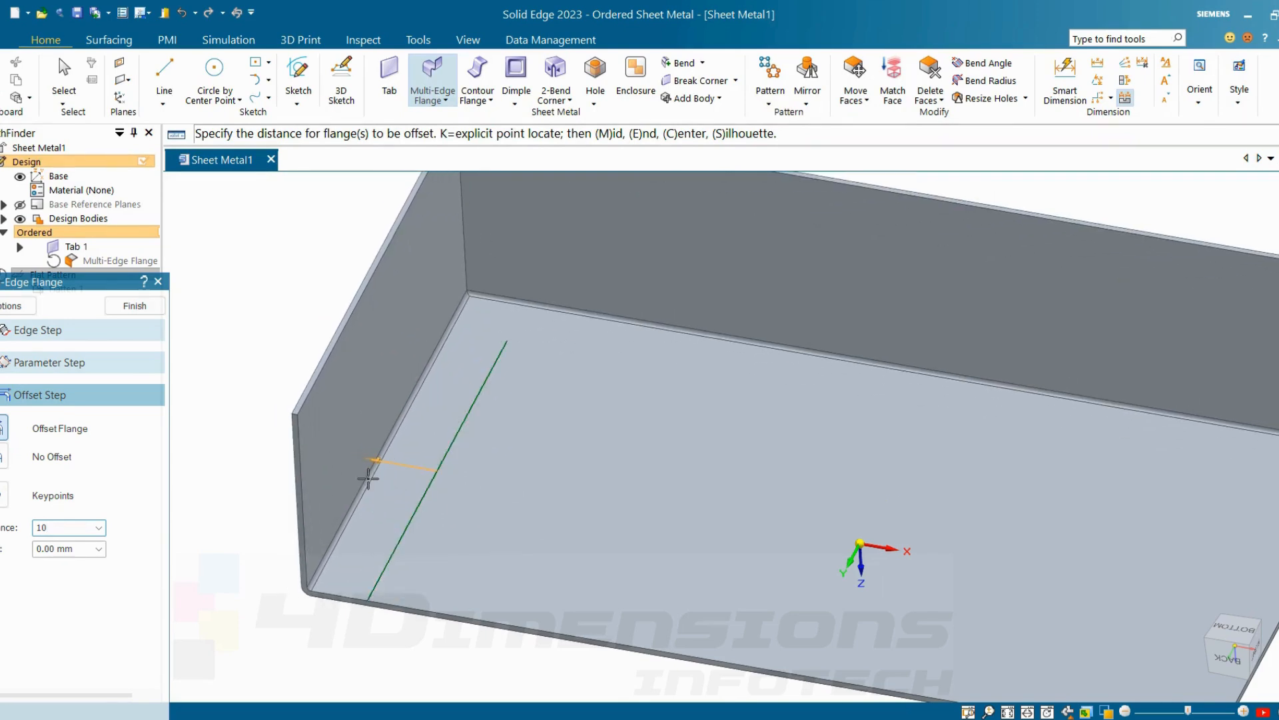
pyautogui.click(368, 479)
pyautogui.click(129, 305)
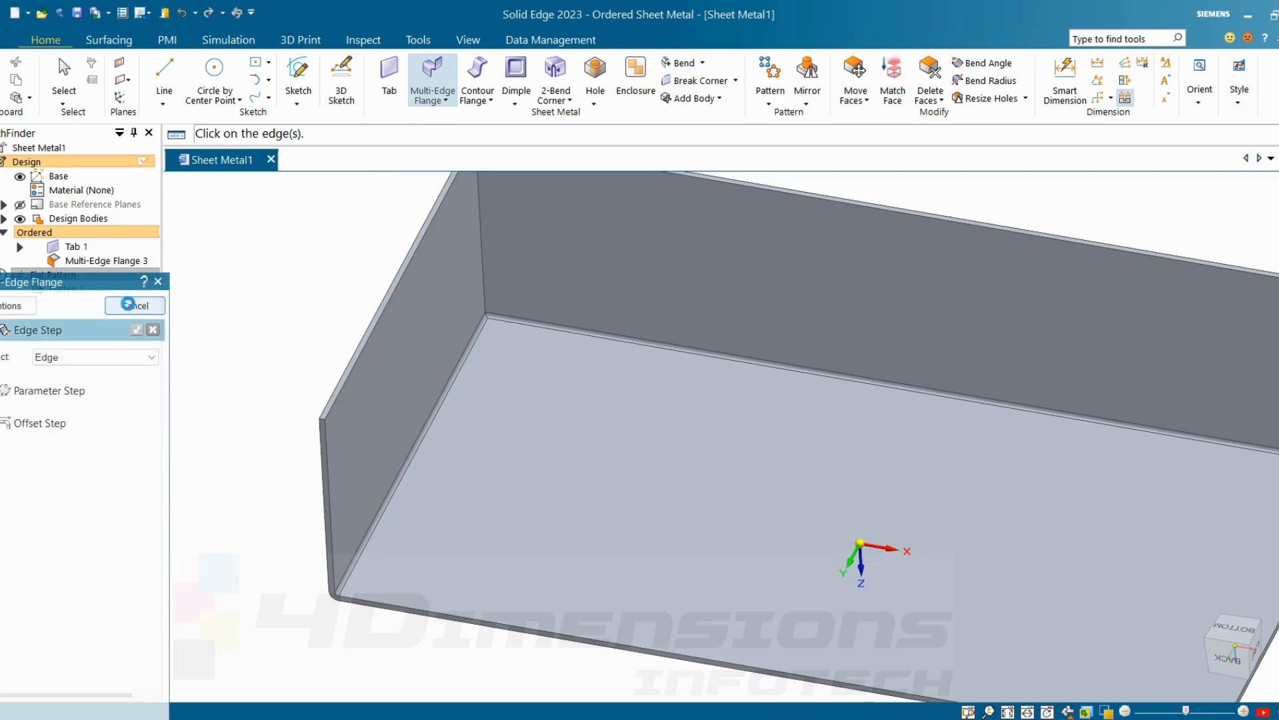
pyautogui.press('Escape')
# Show the base tab's profile and dimensions with Dynamic Edit to compare its original edges with the offset flanges.
pyautogui.click(539, 432)
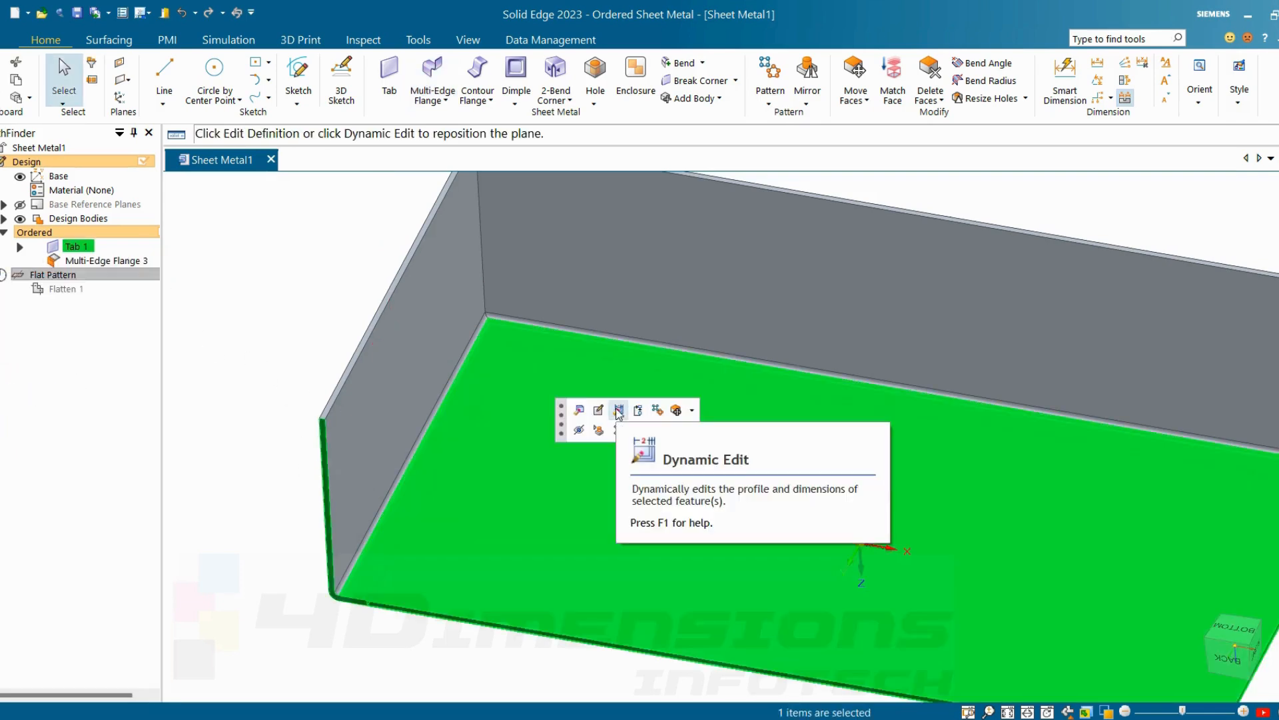
pyautogui.click(618, 411)
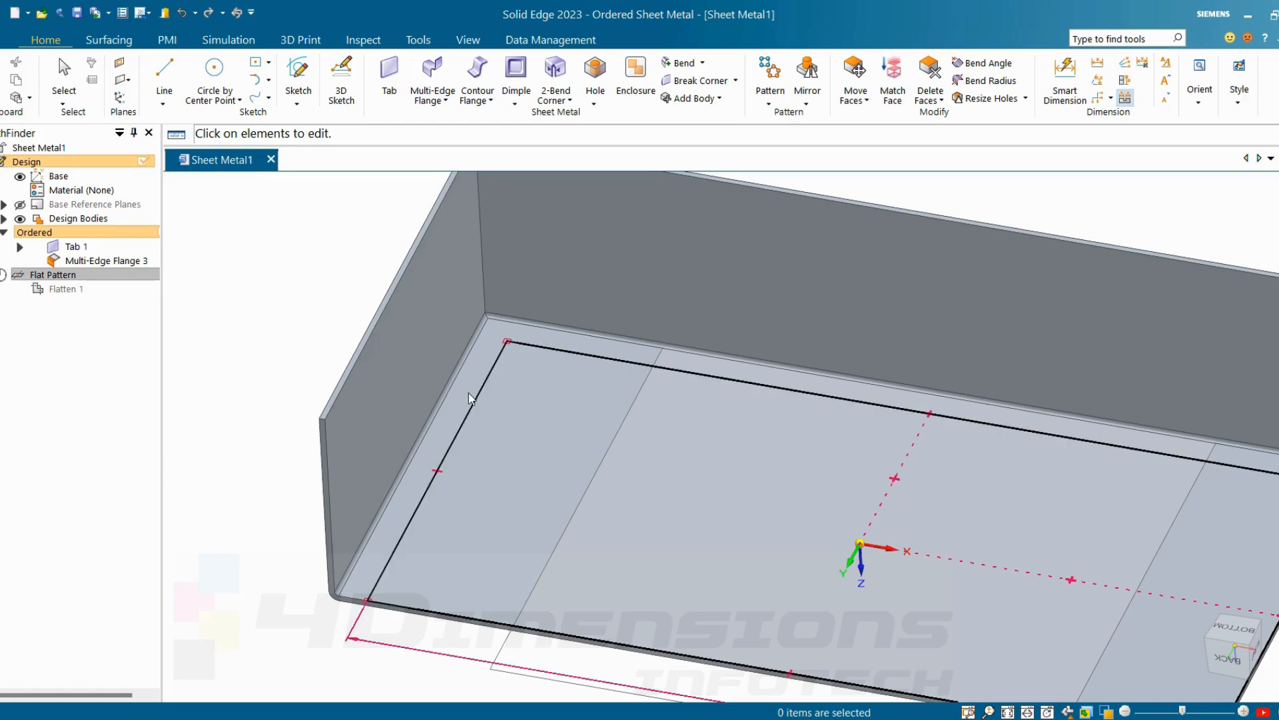
pyautogui.scroll(-3, 471, 397)
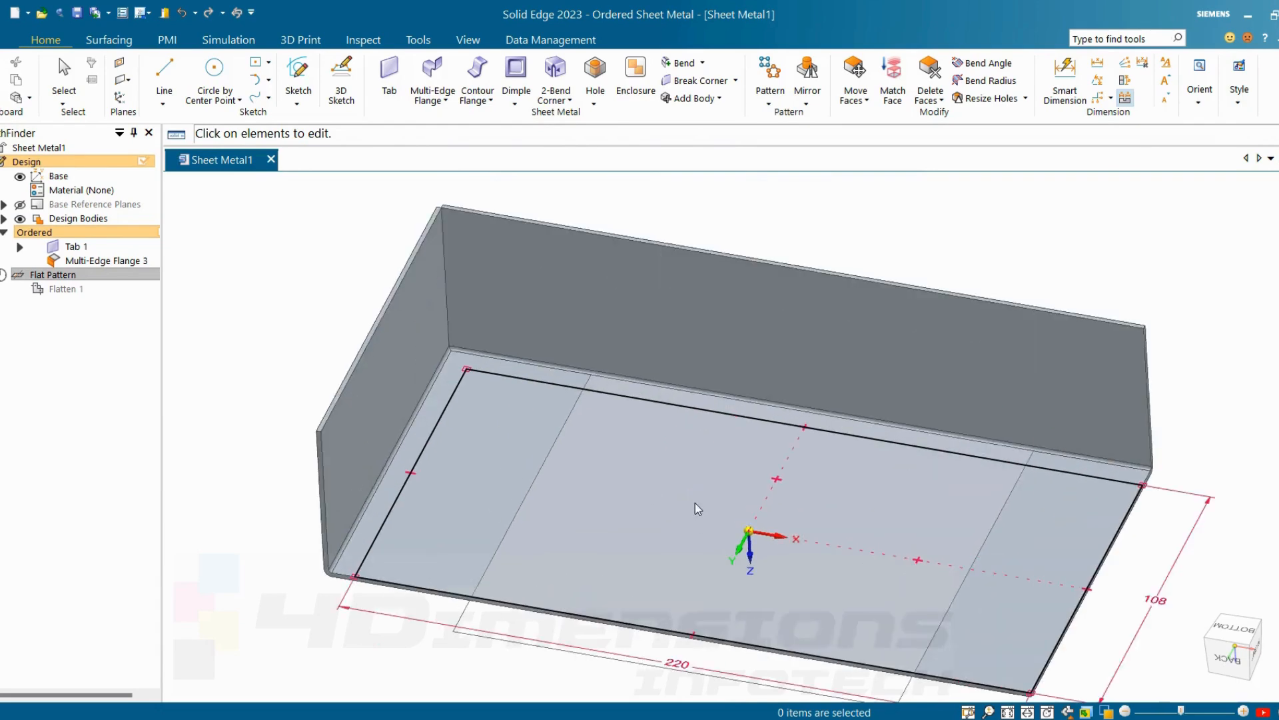
pyautogui.click(694, 503)
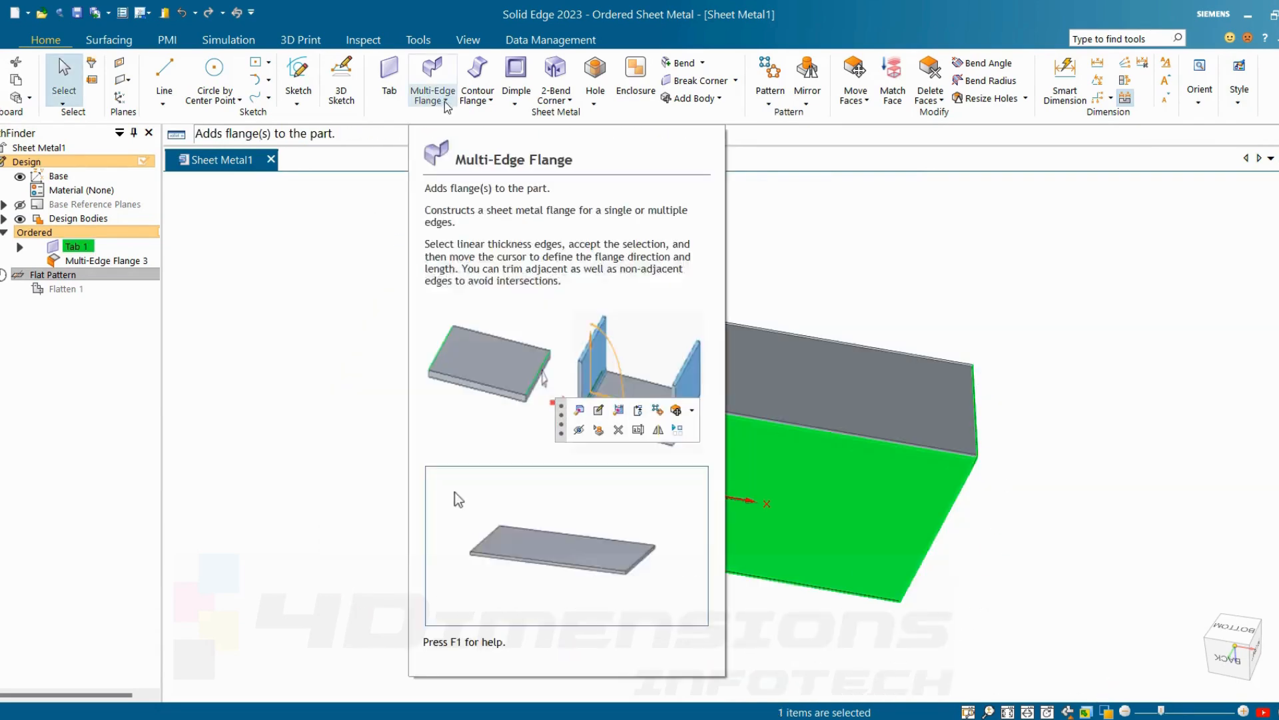